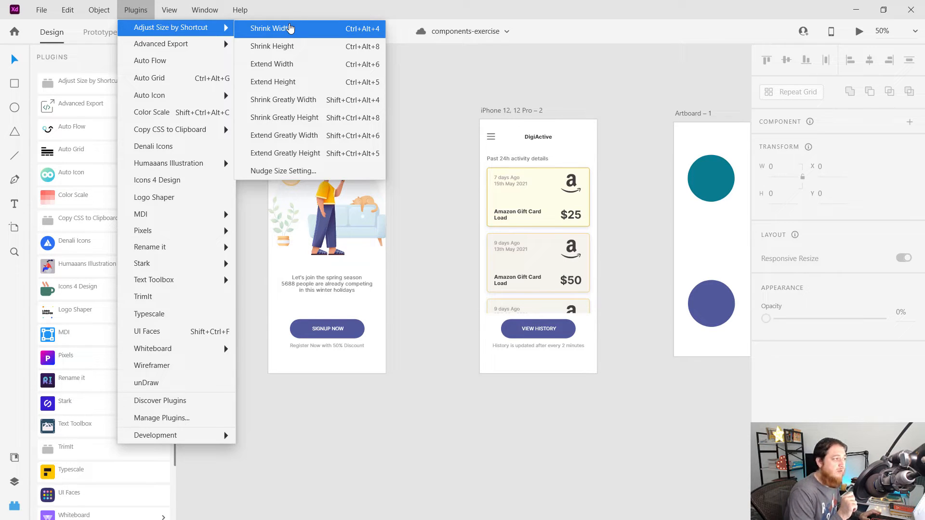
- Shrink the width of the VIEW HISTORY button on the second phone artboard to 226 with the Adjust Size by Shortcut plugin
click(433, 199)
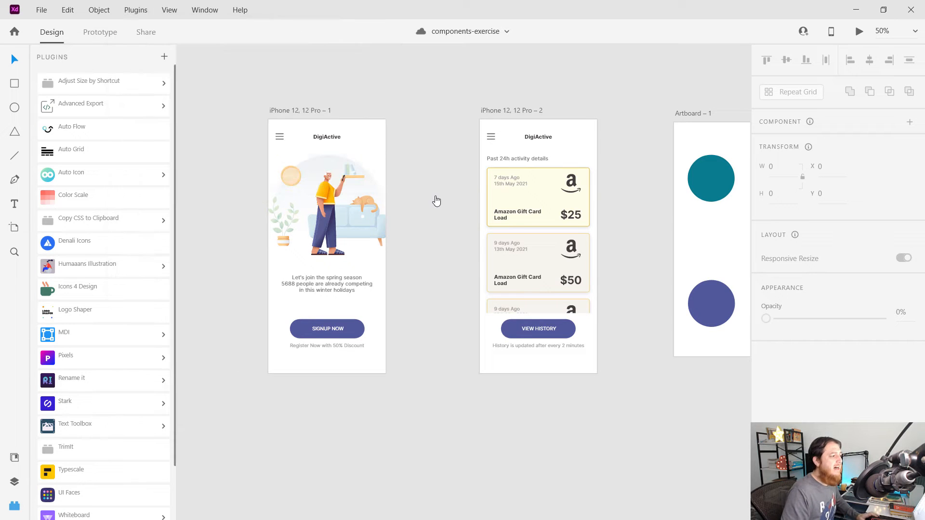
click(504, 329)
key(ctrl+equal)
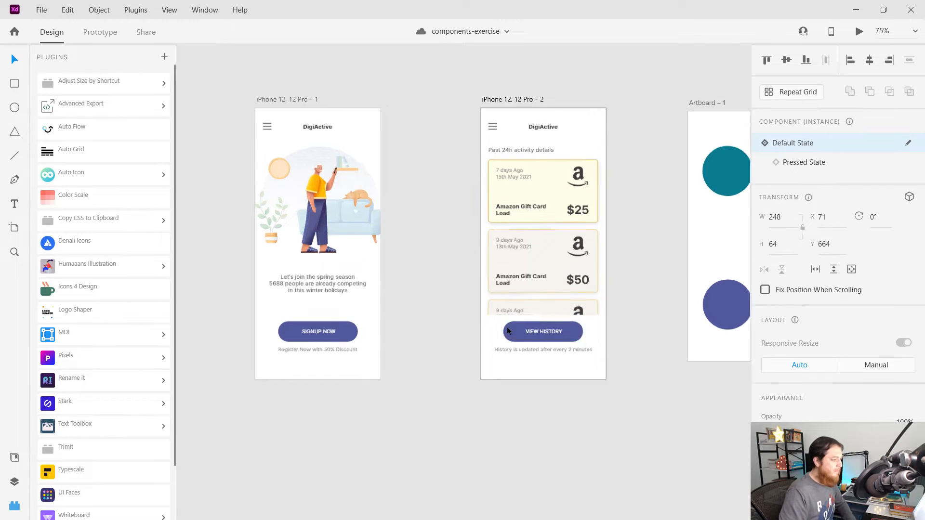
drag(571, 351, 361, 222)
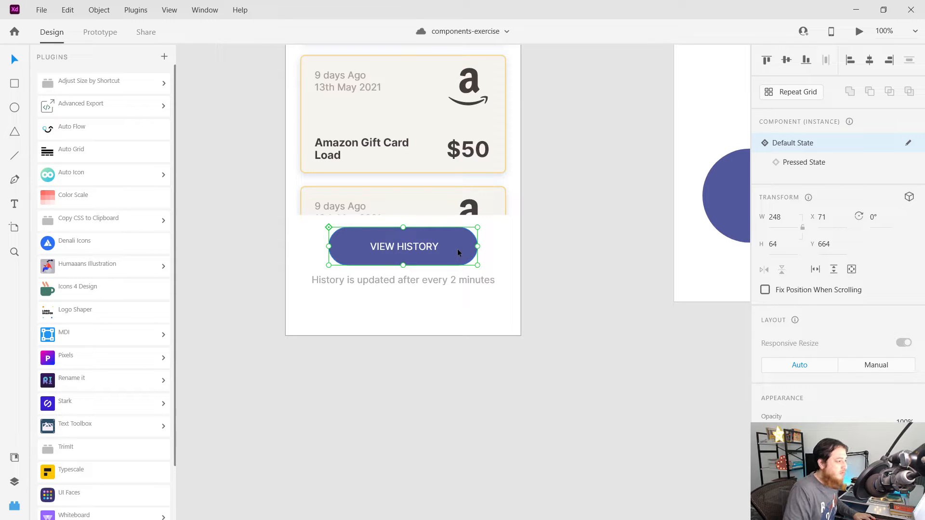
key(ctrl+Left)
key(ctrl+Left)
key(ctrl+Left)
key(ctrl+Left)
key(ctrl+Left)
key(ctrl+Left)
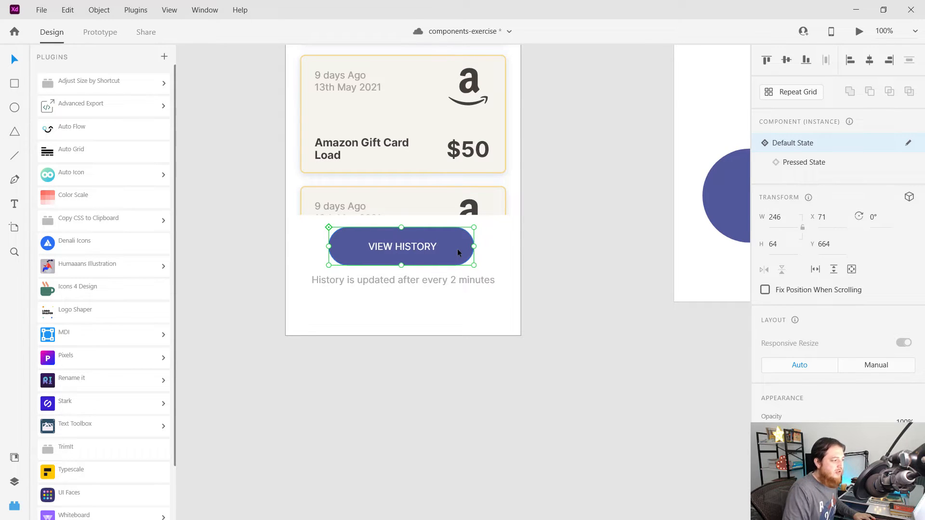
key(ctrl+Left)
key(ctrl+Left)
key(ctrl+Left)
key(ctrl+Left)
key(ctrl+Left)
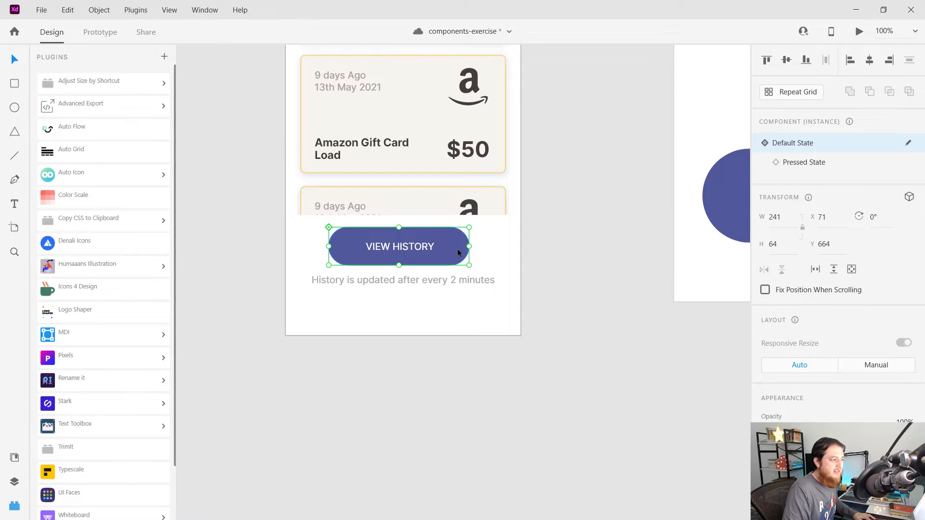
key(ctrl+Left)
key(ctrl+Left)
key(ctrl+Left)
key(ctrl+Left)
key(ctrl+Left)
key(ctrl+Left)
key(ctrl+Left)
key(ctrl+Left)
key(ctrl+Left)
key(ctrl+Left)
key(ctrl+Left)
key(ctrl+Left)
key(ctrl+Left)
key(ctrl+Left)
key(ctrl+Left)
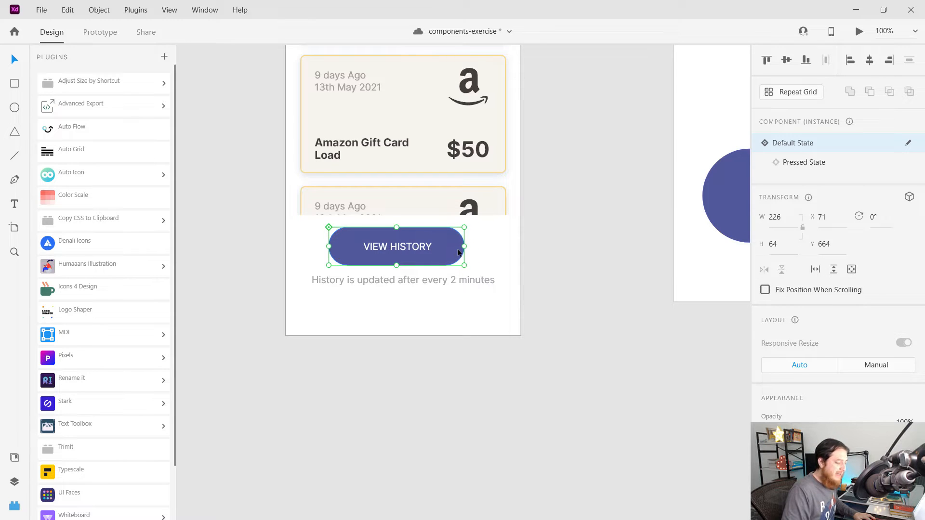
- Extend the VIEW HISTORY button's width to 255 in normal nudge increments
key(ctrl+Right)
key(ctrl+Right)
key(ctrl+Right)
key(ctrl+Right)
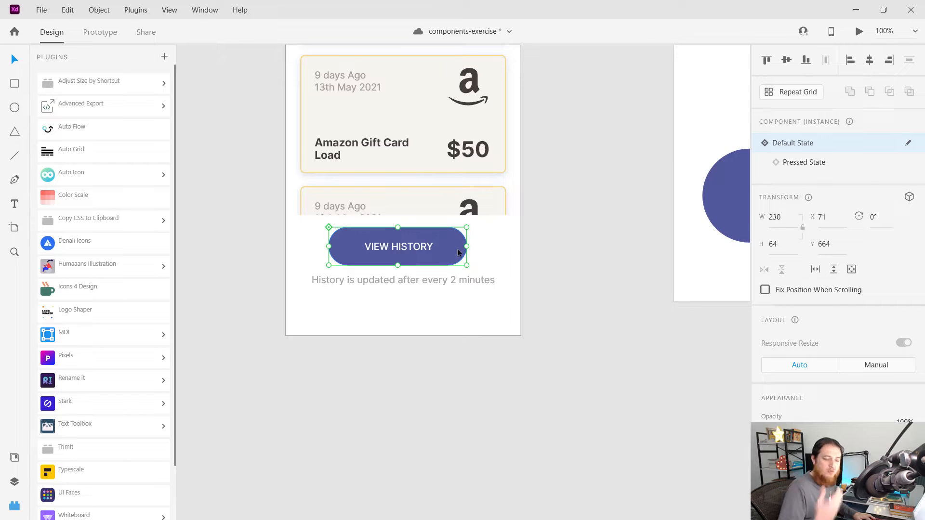
key(ctrl+Right)
key(ctrl+Right)
key(ctrl+Right)
key(ctrl+Right)
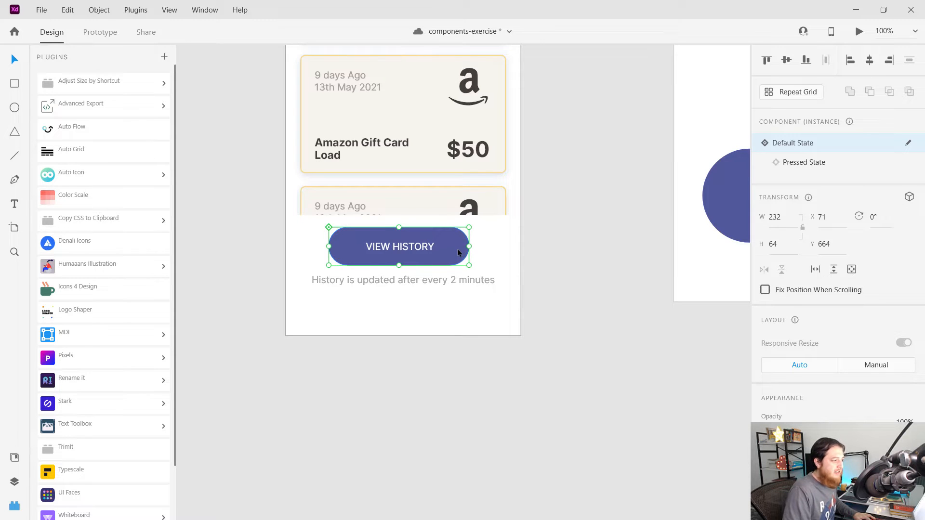
key(ctrl+Right)
key(ctrl+Right)
key(ctrl+Right)
key(ctrl+Right)
key(ctrl+Right)
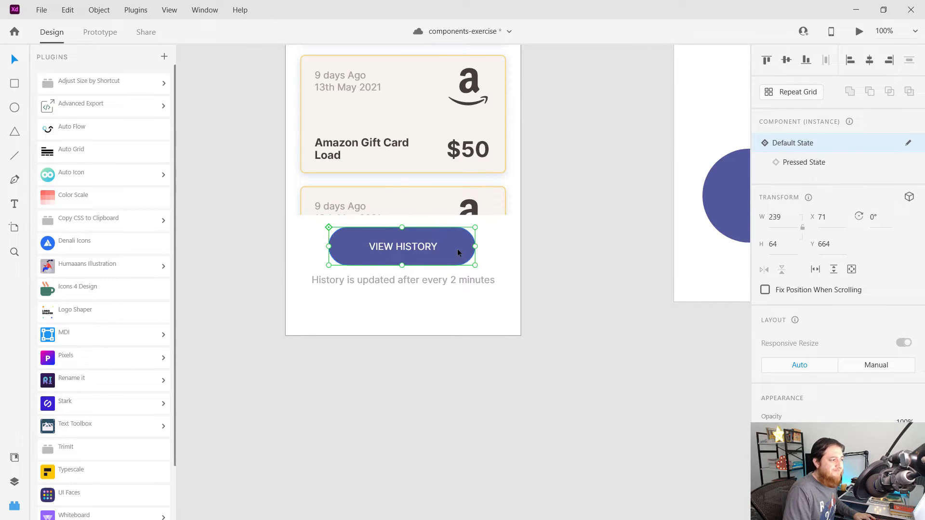
key(ctrl+Right)
key(ctrl+Right)
key(ctrl+Right)
key(ctrl+Right)
key(ctrl+Right)
key(ctrl+Right)
key(ctrl+Right)
key(ctrl+Right)
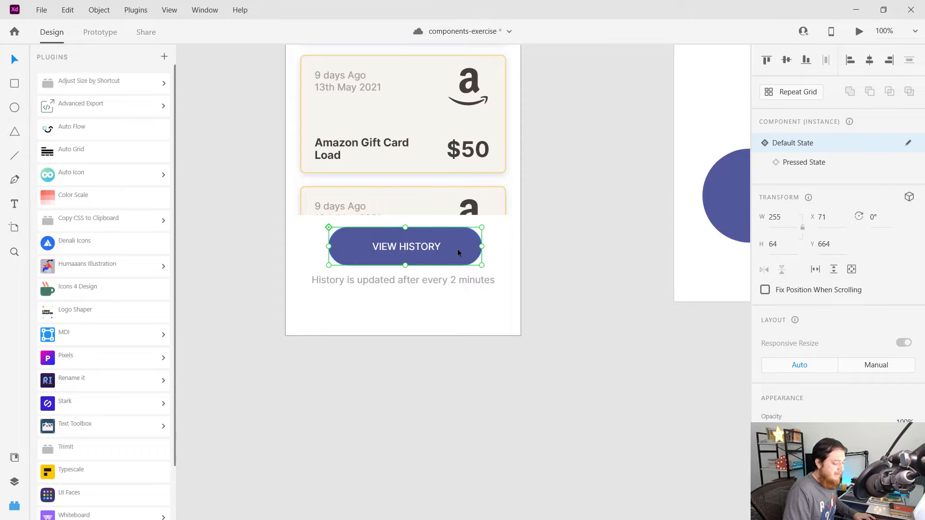
- Extend the VIEW HISTORY button's height to 84 in normal nudge increments
key(ctrl+Down)
key(ctrl+Down)
key(ctrl+Down)
key(ctrl+Down)
key(ctrl+Down)
key(ctrl+Down)
key(ctrl+Down)
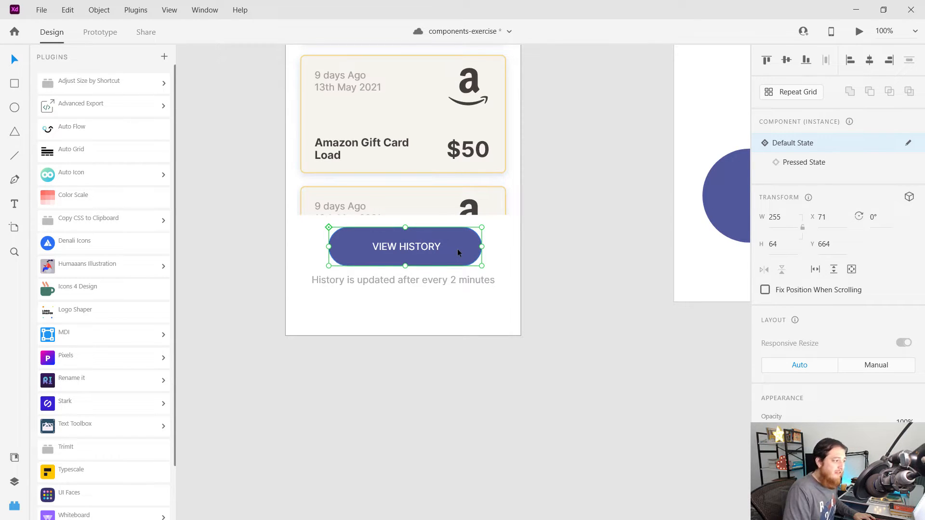
key(ctrl+Down)
key(ctrl+Down)
key(ctrl+Down)
key(ctrl+Down)
key(ctrl+Down)
key(ctrl+Down)
key(ctrl+Down)
key(ctrl+Down)
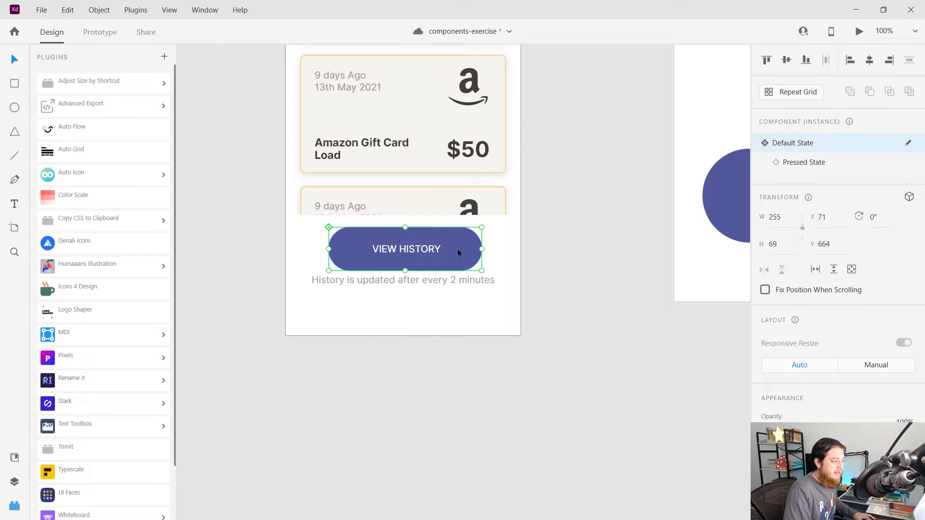
key(ctrl+Down)
key(ctrl+Down)
key(ctrl+Down)
key(ctrl+Down)
key(ctrl+Down)
key(ctrl+Down)
key(ctrl+Down)
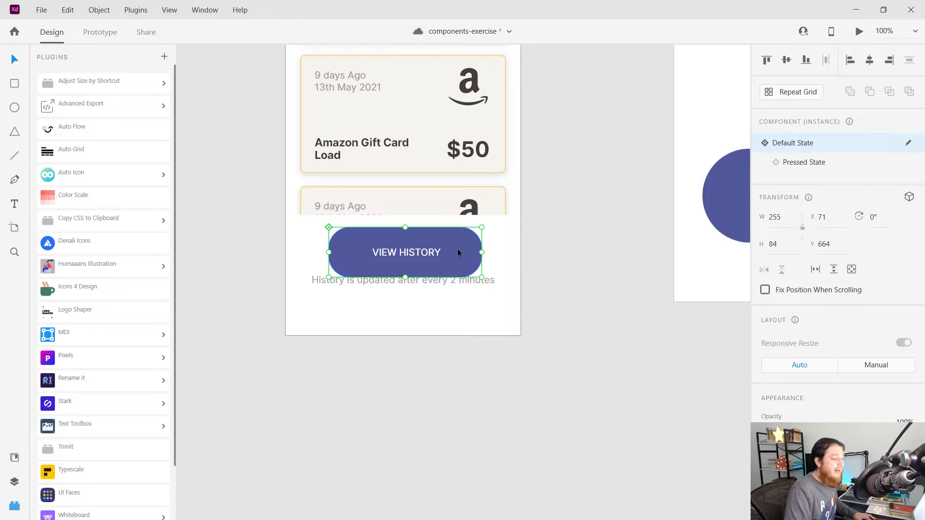
- Shrink the VIEW HISTORY button's height to 67 in normal nudge increments
key(ctrl+Up)
key(ctrl+Up)
key(ctrl+Up)
key(ctrl+Up)
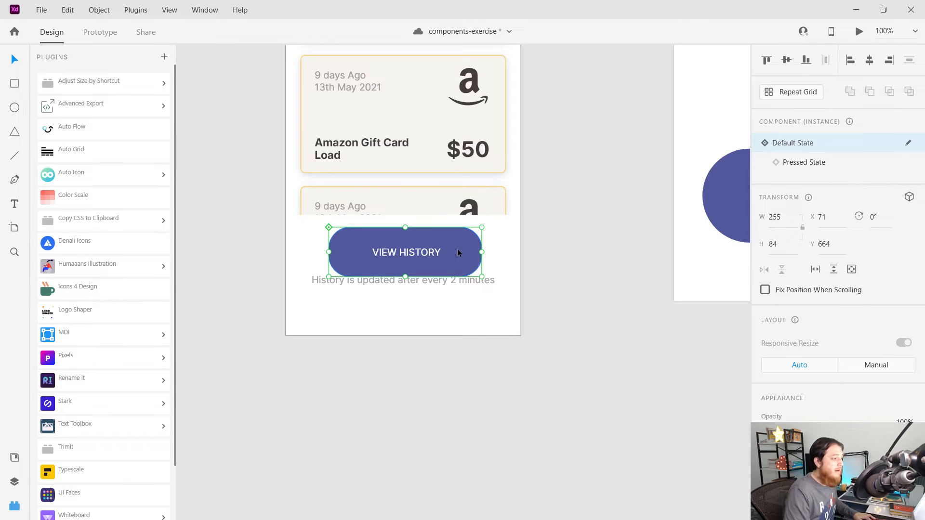
key(ctrl+Up)
key(ctrl+Up)
key(ctrl+Up)
key(ctrl+Up)
key(ctrl+Up)
key(ctrl+Up)
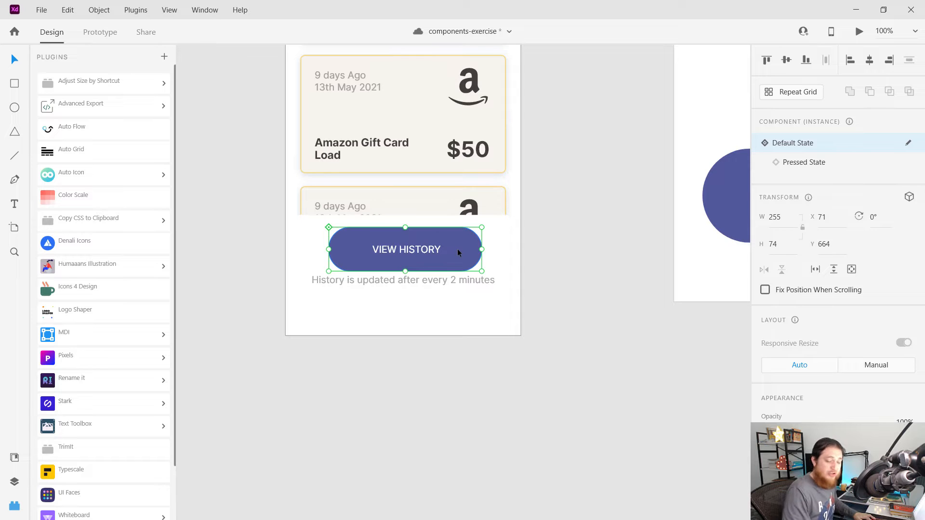
key(ctrl+Up)
key(ctrl+Up)
key(ctrl+Up)
key(ctrl+Up)
key(ctrl+Up)
key(ctrl+Up)
key(ctrl+Up)
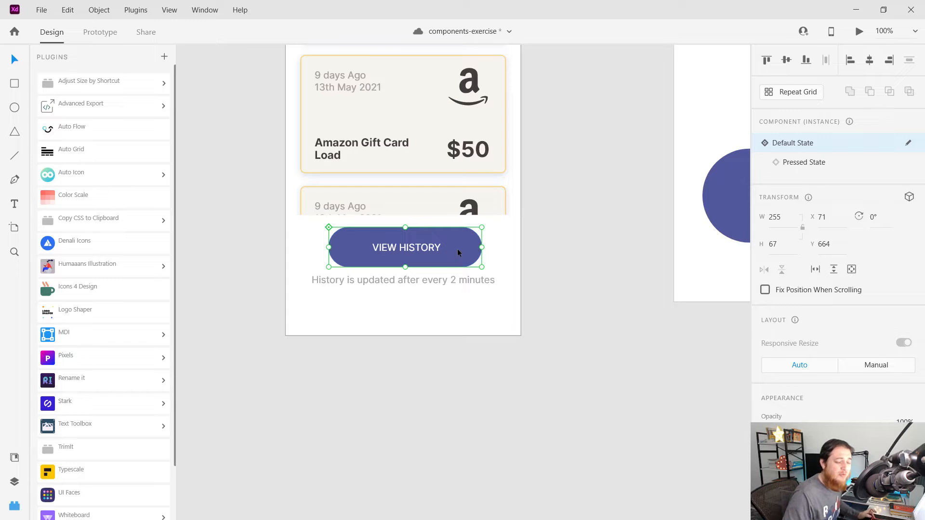
- Check the Adjust Size by Shortcut commands and shrink the VIEW HISTORY button's width to 235
click(135, 10)
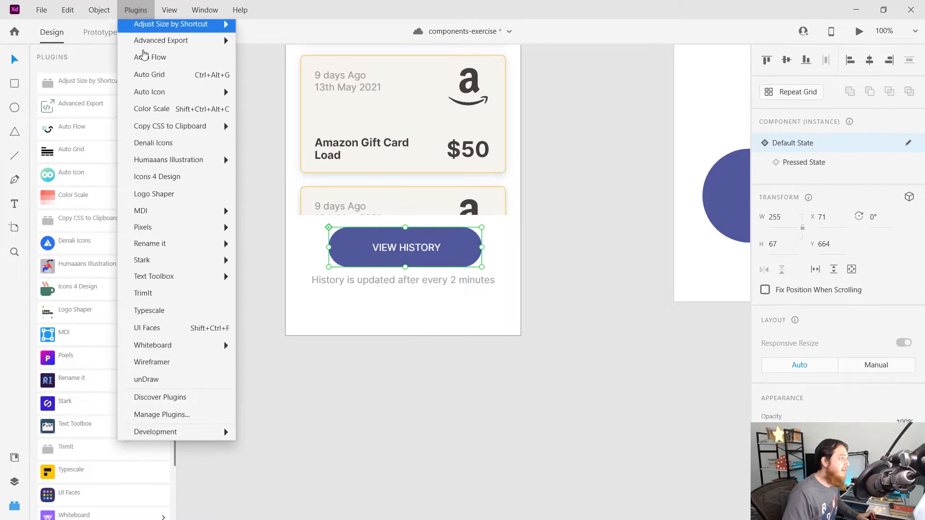
mouse_move(155, 31)
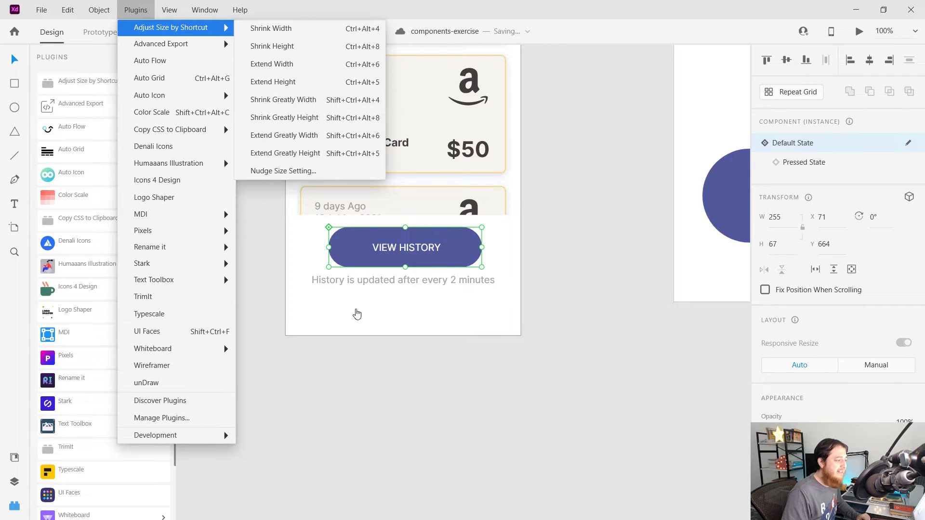
click(377, 370)
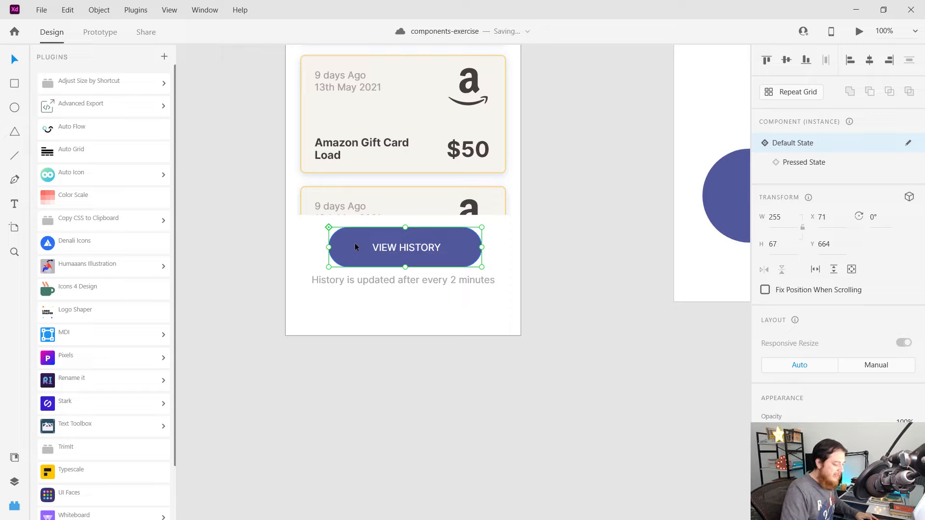
key(ctrl+alt+Left)
key(ctrl+alt+Left)
key(ctrl+alt+Left)
key(ctrl+alt+Left)
key(ctrl+alt+Left)
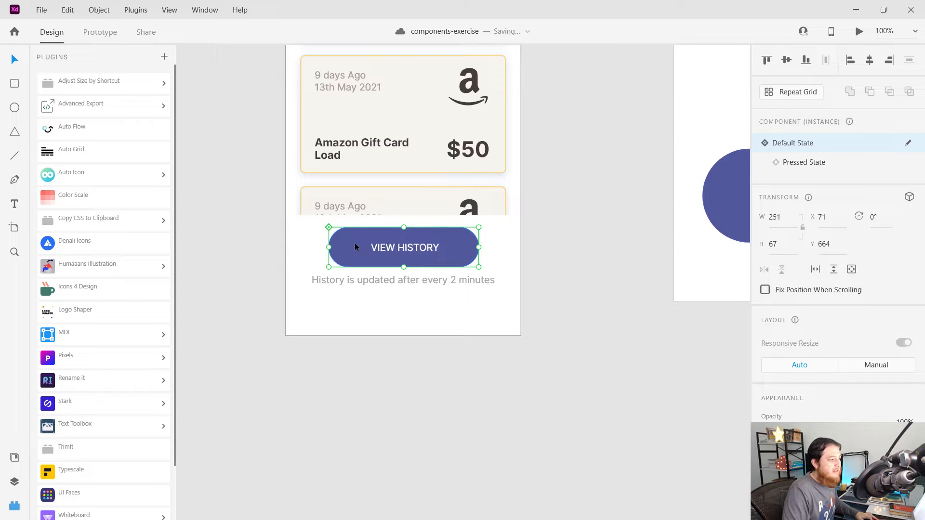
key(ctrl+alt+Left)
key(ctrl+alt+Left)
key(ctrl+alt+Left)
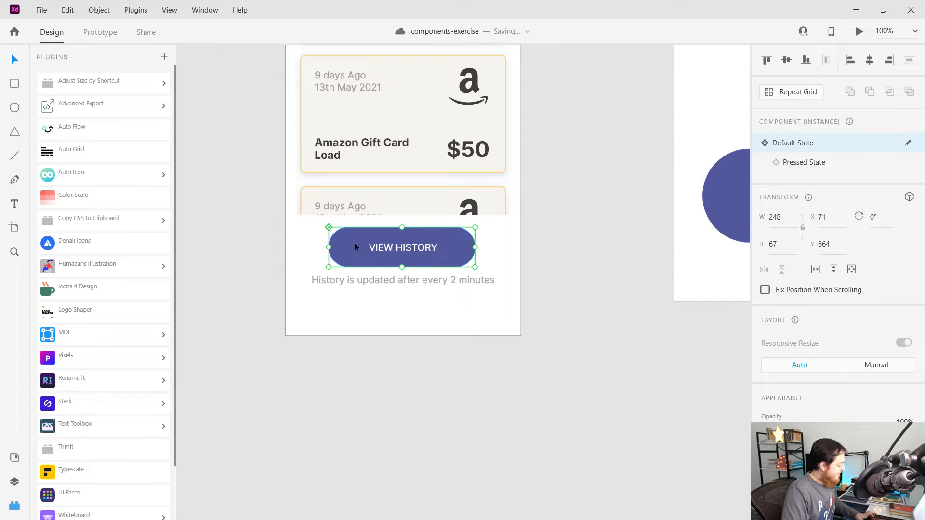
key(ctrl+alt+Left)
key(ctrl+alt+Left)
key(ctrl+alt+Left)
key(ctrl+alt+Left)
key(ctrl+alt+Left)
key(ctrl+alt+Left)
key(ctrl+alt+Left)
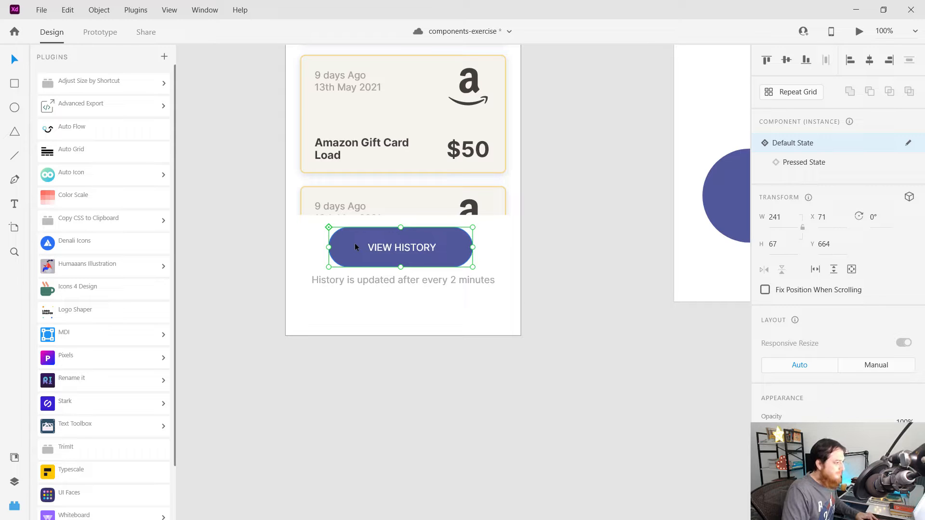
key(ctrl+alt+Left)
key(ctrl+alt+Left)
key(ctrl+alt+Left)
key(ctrl+alt+Left)
key(ctrl+alt+Left)
key(ctrl+alt+Left)
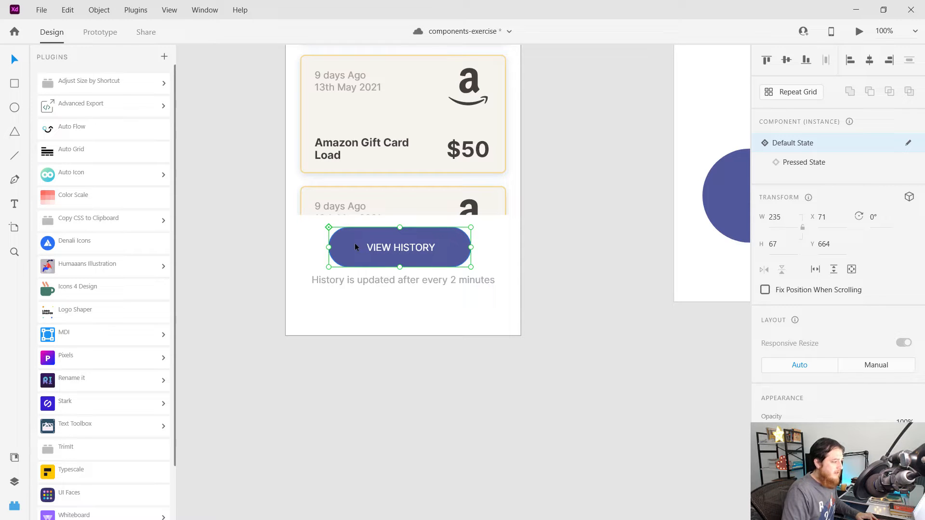
- Extend the VIEW HISTORY button's width to 249 in normal nudge increments
key(ctrl+alt+Right)
key(ctrl+alt+Right)
key(ctrl+alt+Right)
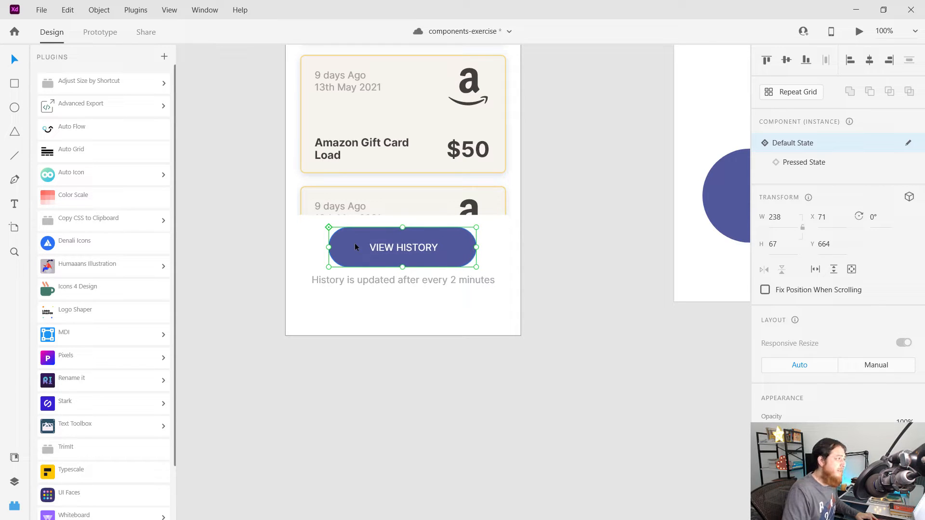
key(ctrl+alt+Right)
key(ctrl+alt+Right)
key(ctrl+alt+Right)
key(ctrl+alt+Right)
key(ctrl+alt+Right)
key(ctrl+alt+Right)
key(ctrl+alt+Right)
key(ctrl+alt+Right)
key(ctrl+alt+Right)
key(ctrl+alt+Right)
key(ctrl+alt+Right)
- Reselect the VIEW HISTORY button and extend its height to 75 in normal nudge increments
click(407, 311)
click(403, 260)
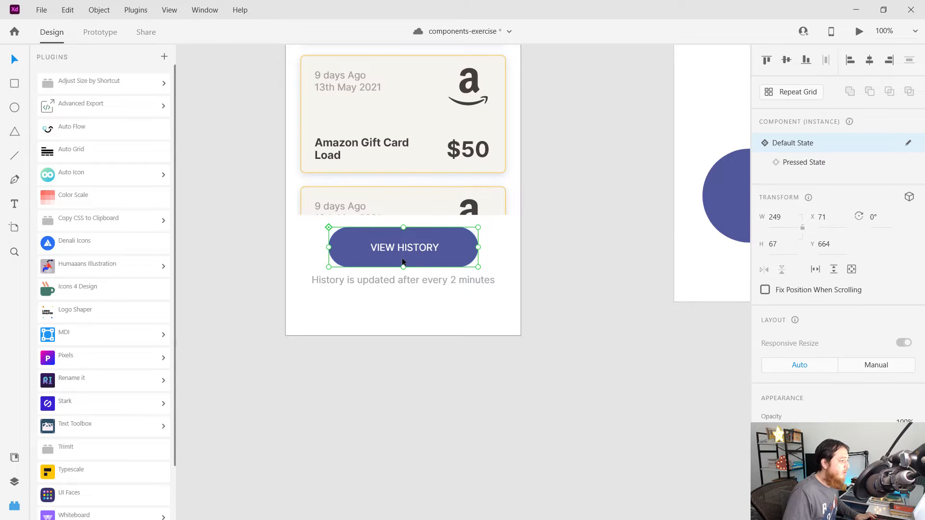
key(ctrl+alt+Down)
key(ctrl+alt+Down)
key(ctrl+alt+Down)
key(ctrl+alt+Down)
key(ctrl+alt+Down)
key(ctrl+alt+Down)
key(ctrl+alt+Down)
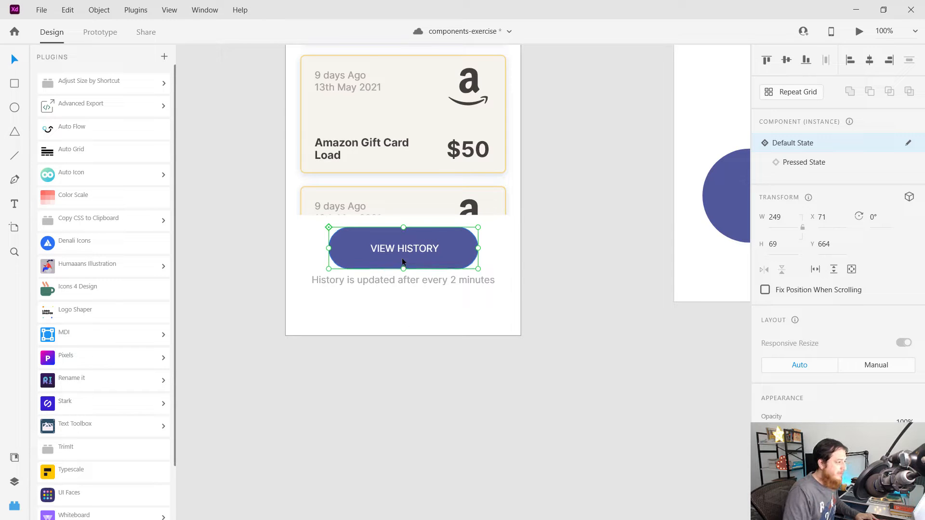
key(ctrl+alt+Down)
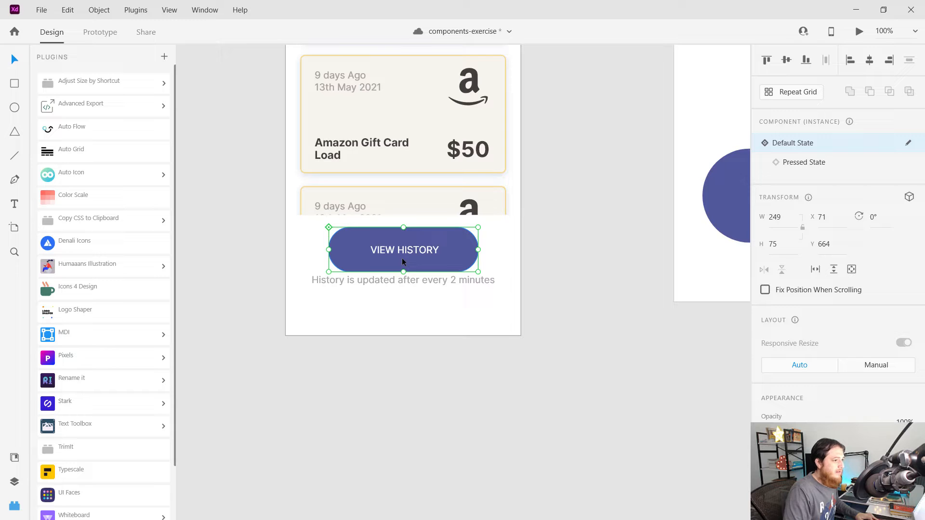
- Shrink the VIEW HISTORY button's height to 68 in normal nudge increments
key(ctrl+alt+Up)
key(ctrl+alt+Up)
key(ctrl+alt+Up)
key(ctrl+alt+Up)
key(ctrl+alt+Up)
key(ctrl+alt+Up)
key(ctrl+alt+Up)
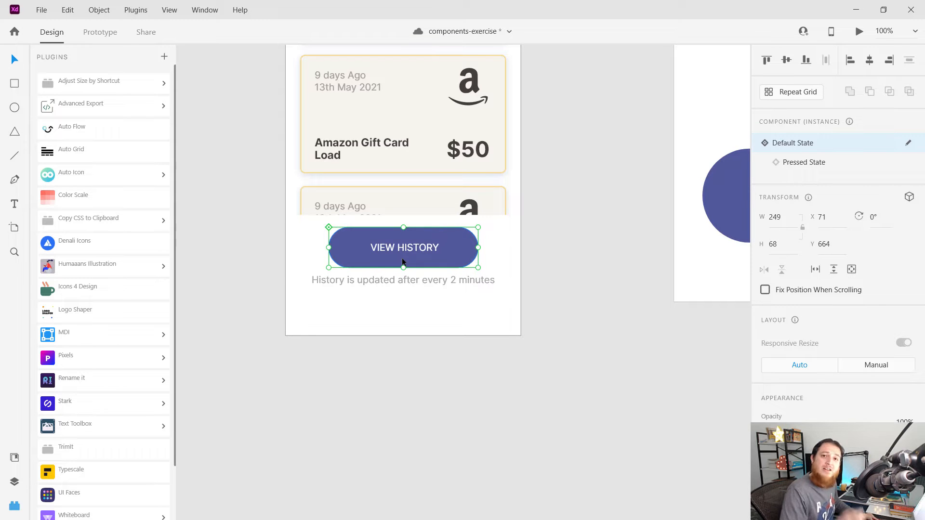
- Set the Larger resize nudge size of the Adjust Size by Shortcut plugin to 8 and clear the selection
click(145, 10)
mouse_move(193, 28)
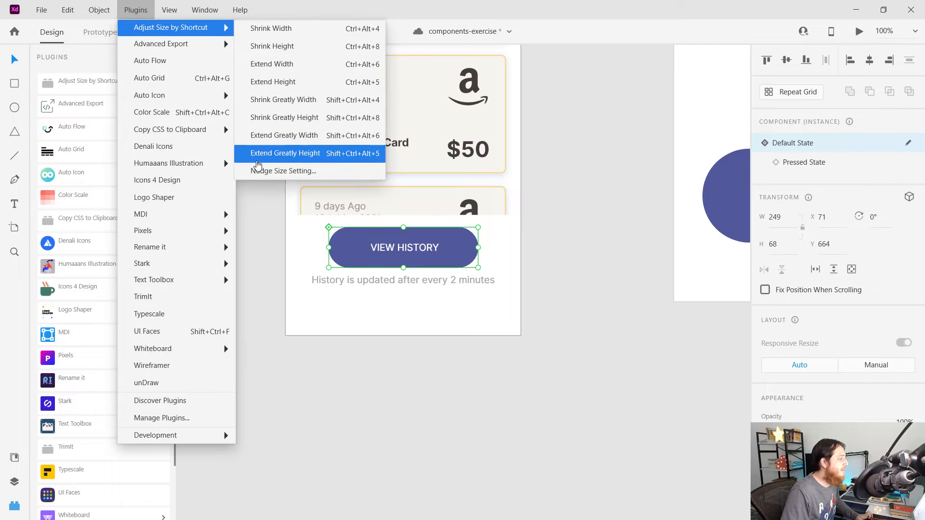
click(260, 171)
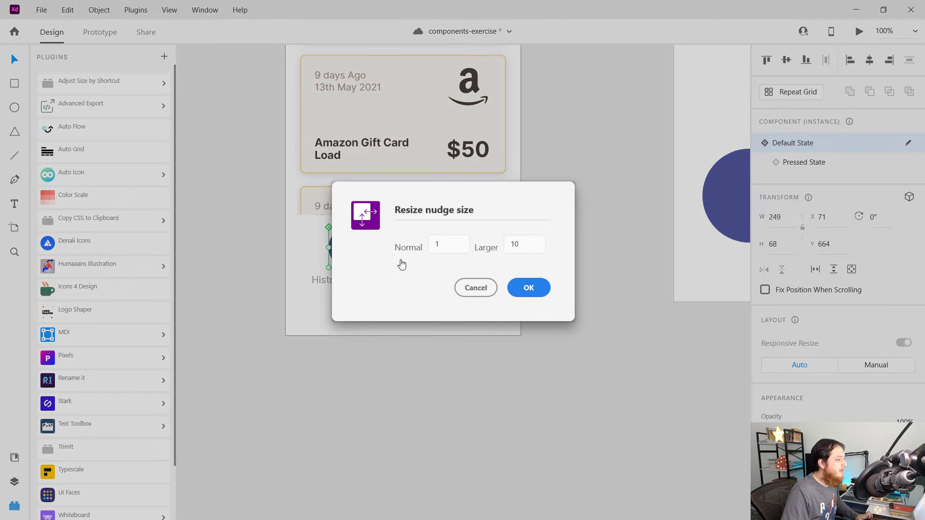
double_click(534, 244)
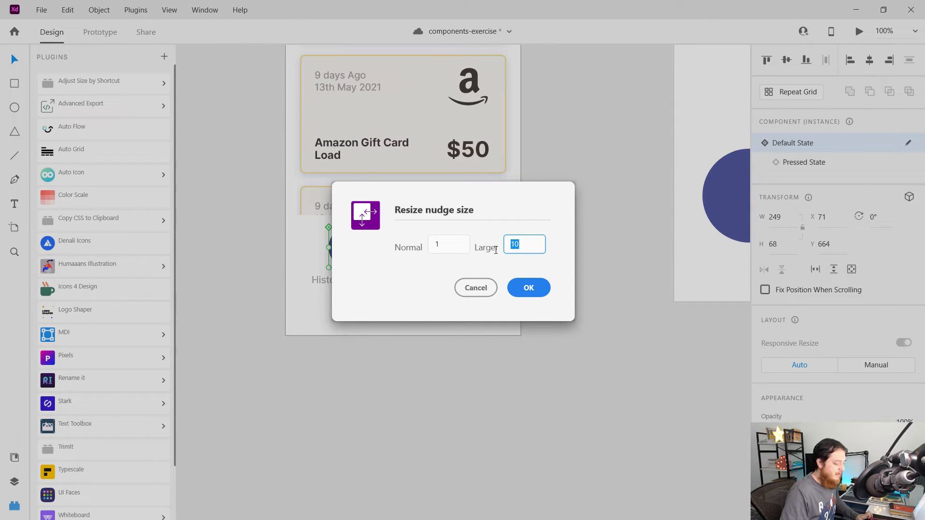
text(8)
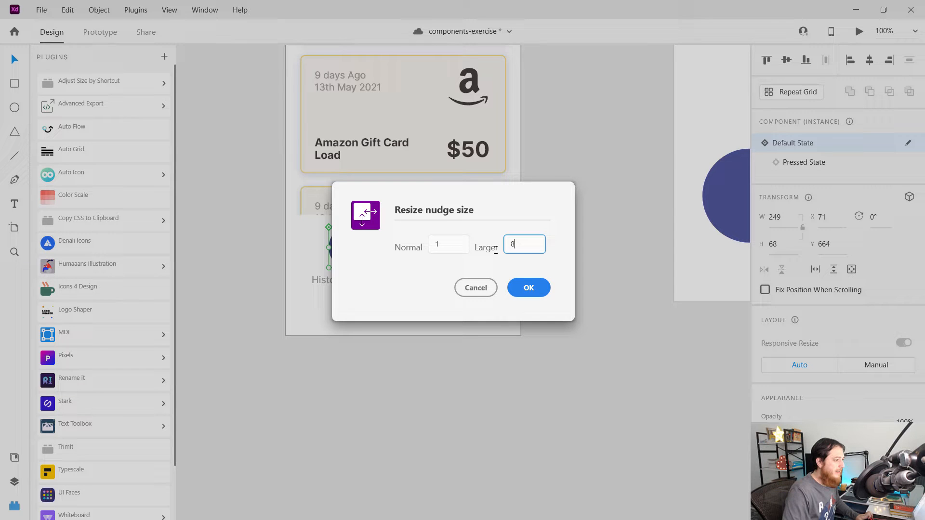
click(529, 288)
click(459, 316)
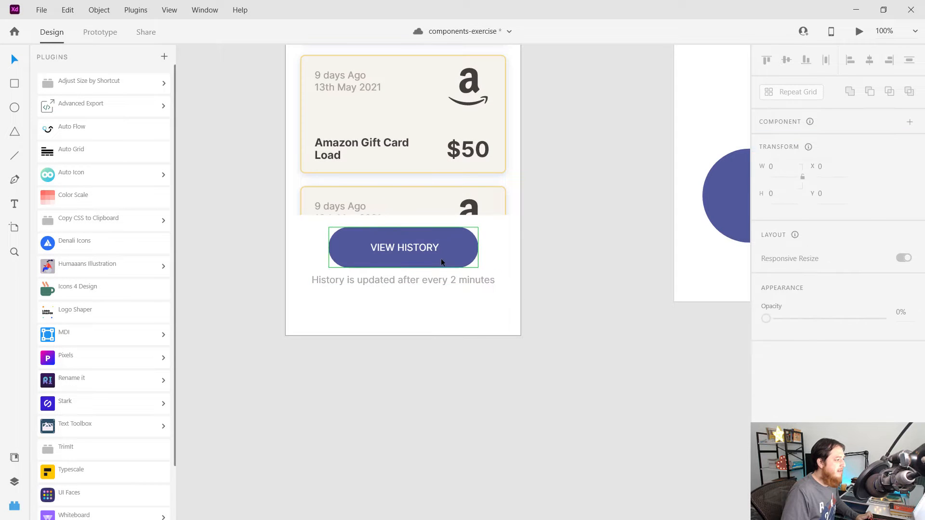
- Reselect the VIEW HISTORY button and extend its height to 80 in normal nudge increments
click(441, 259)
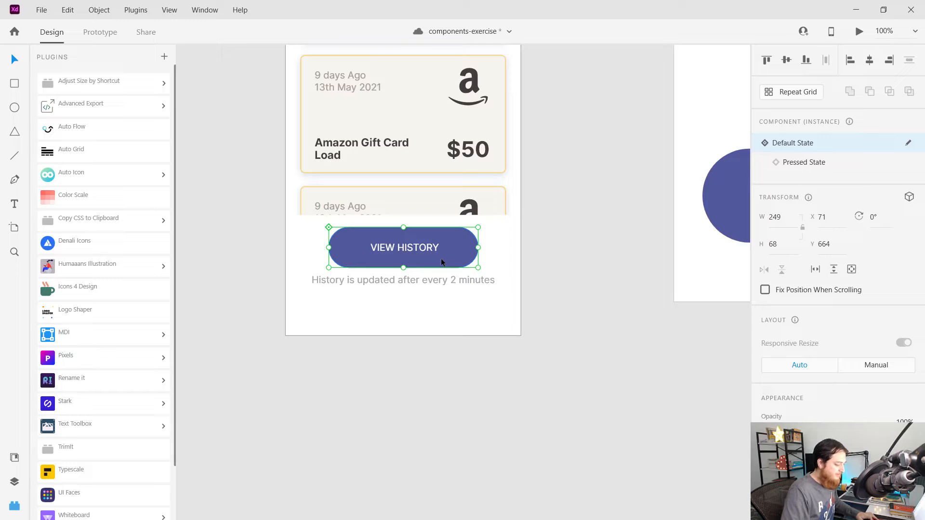
key(ctrl+Down)
key(ctrl+Down)
key(ctrl+Down)
key(ctrl+Down)
key(ctrl+Down)
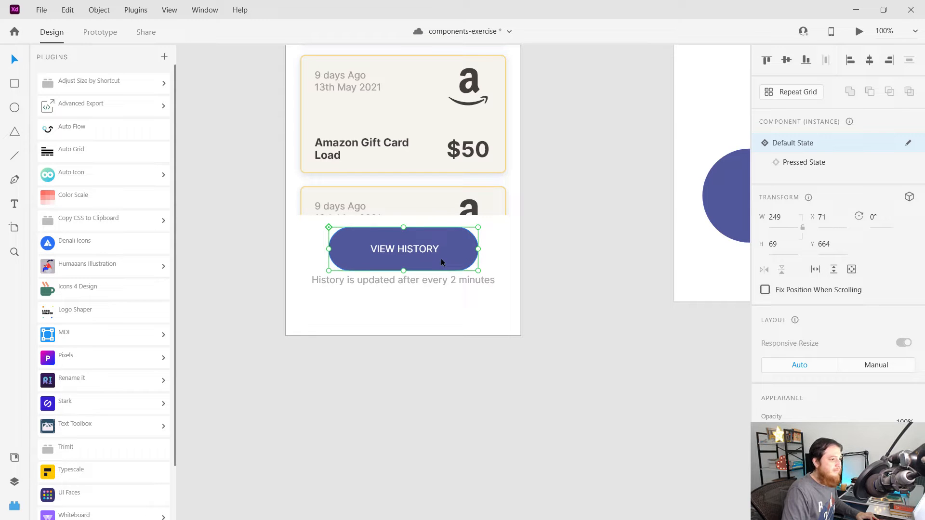
key(ctrl+Down)
key(ctrl+Down)
key(ctrl+Down)
key(ctrl+Down)
key(ctrl+Down)
key(ctrl+Down)
key(ctrl+Down)
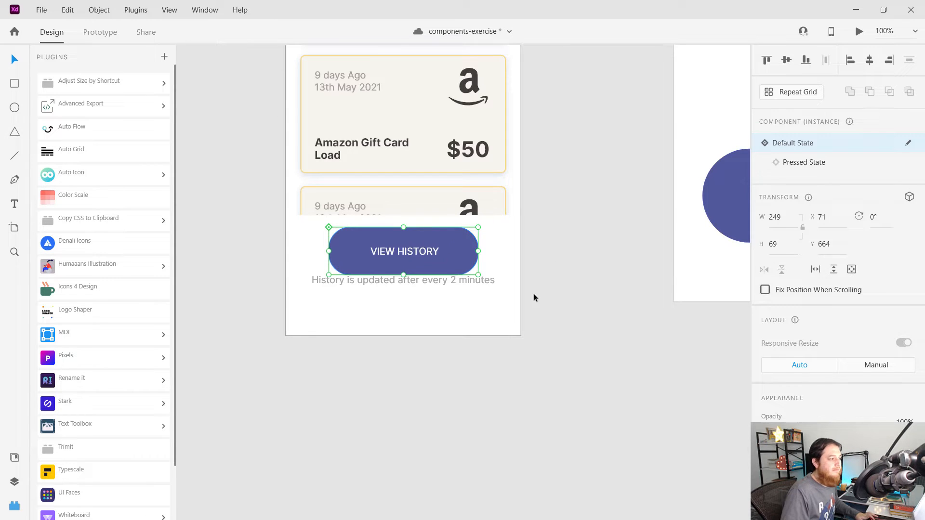
- Reselect the VIEW HISTORY button and shrink its height to 76 in normal nudge increments
click(487, 313)
click(461, 265)
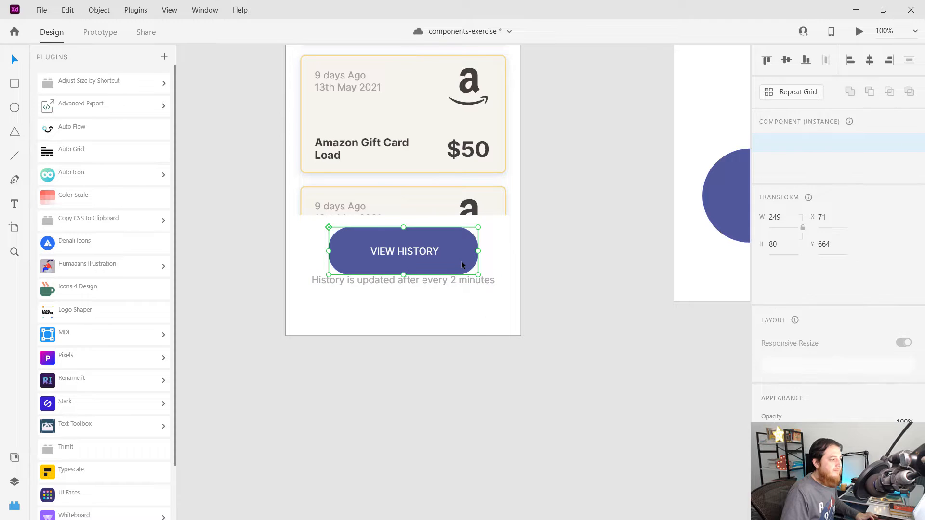
key(ctrl+Up)
key(ctrl+Up)
key(ctrl+Up)
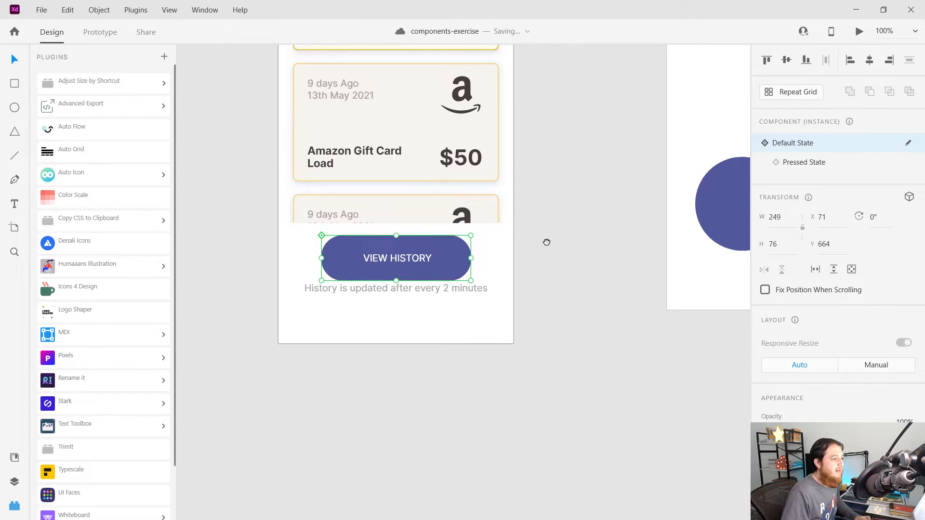
- Generate a 10-swatch Color Scale to black from the teal circle on Artboard – 1, including the end color
drag(545, 242, 275, 327)
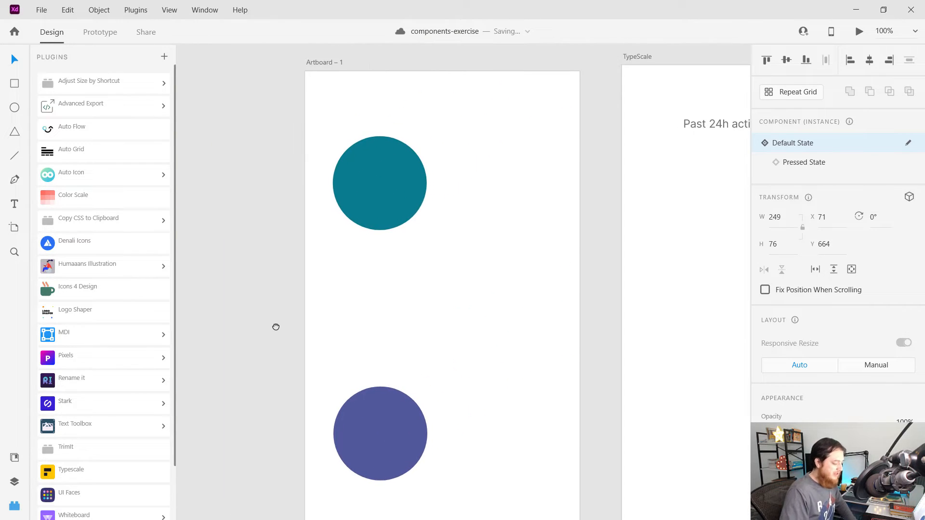
key(ctrl+minus)
drag(353, 304, 288, 286)
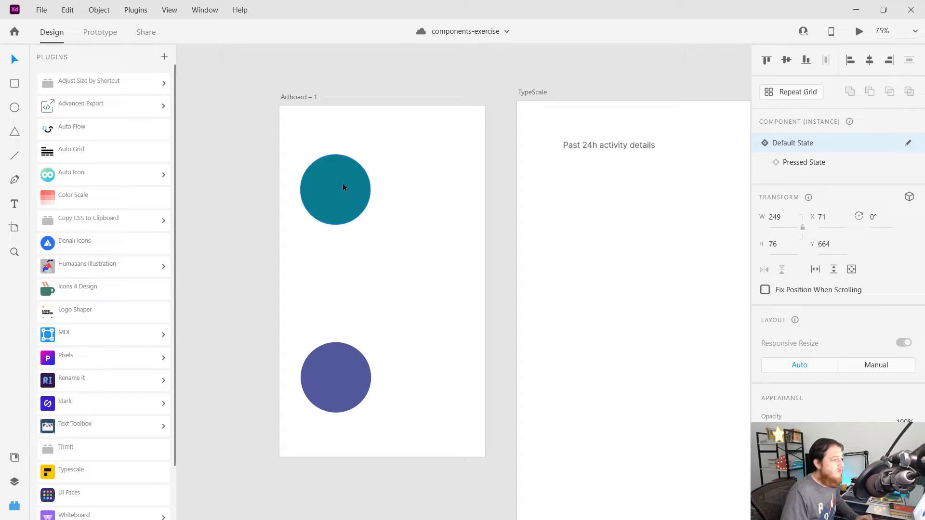
click(326, 190)
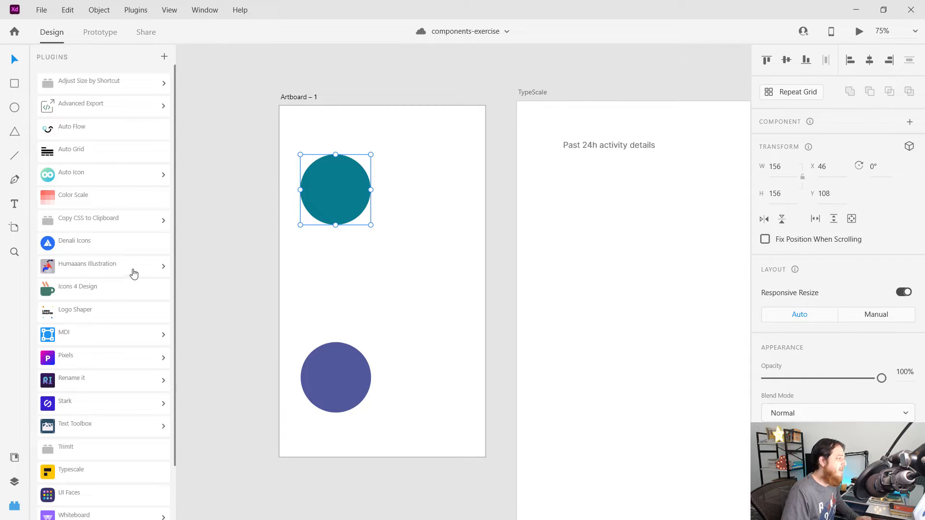
click(80, 198)
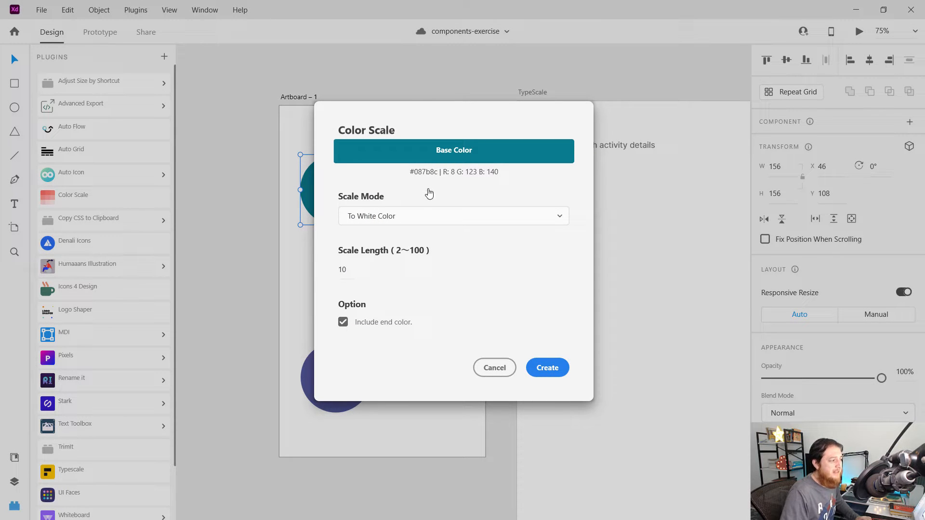
click(409, 219)
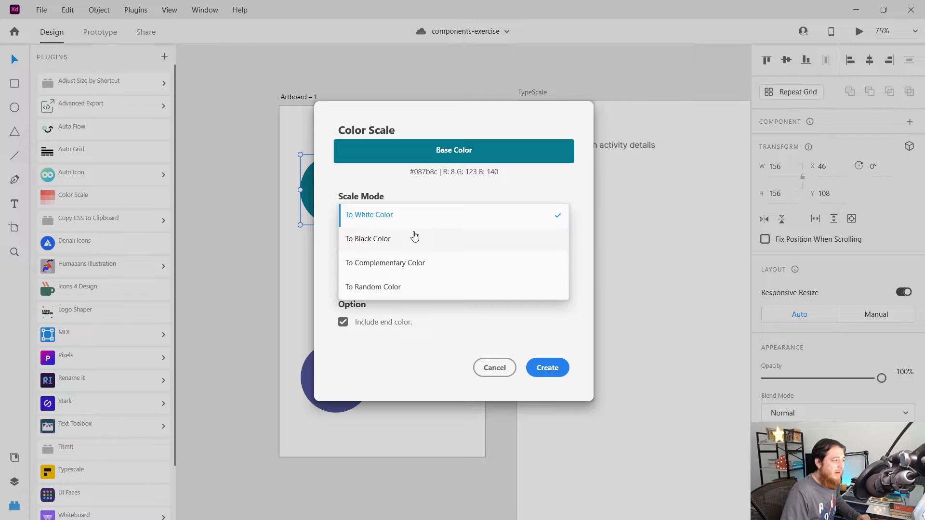
click(414, 241)
click(548, 368)
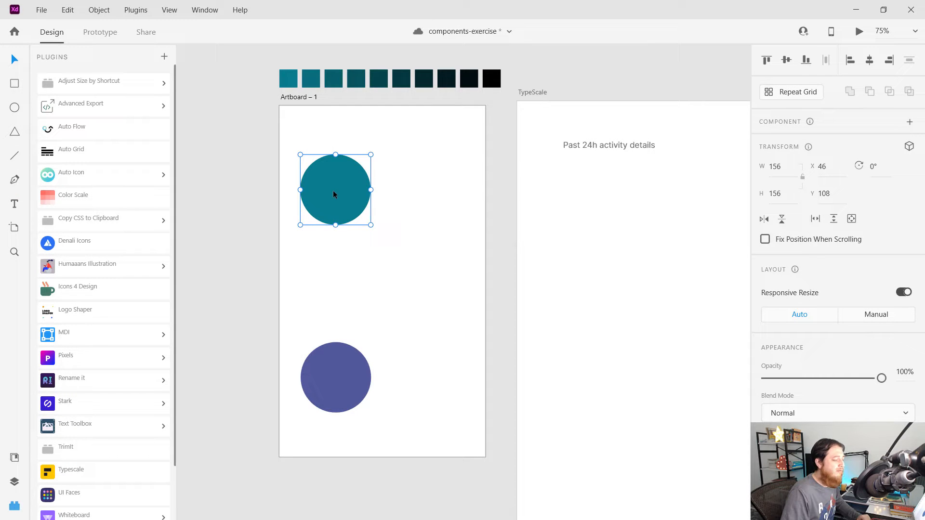
- Generate a 10-swatch Color Scale to white from the teal circle, including the end color
click(73, 197)
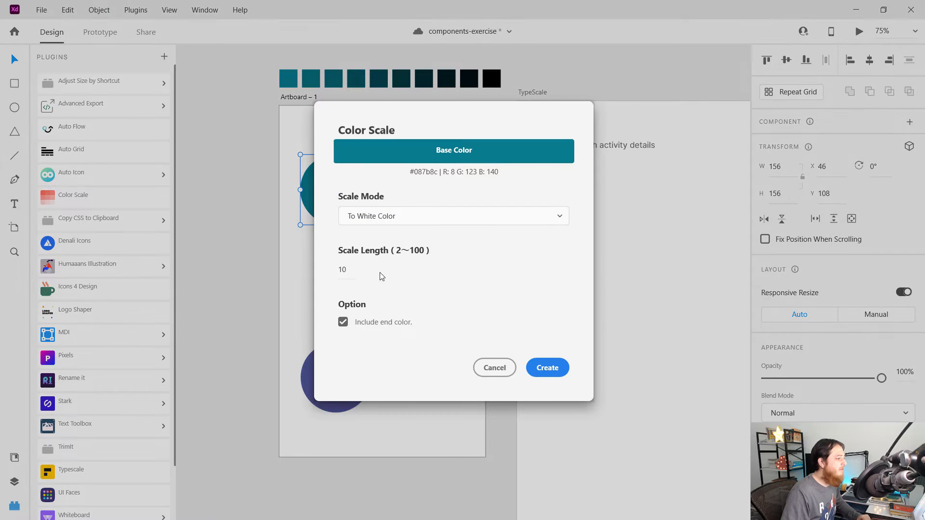
click(405, 226)
click(419, 221)
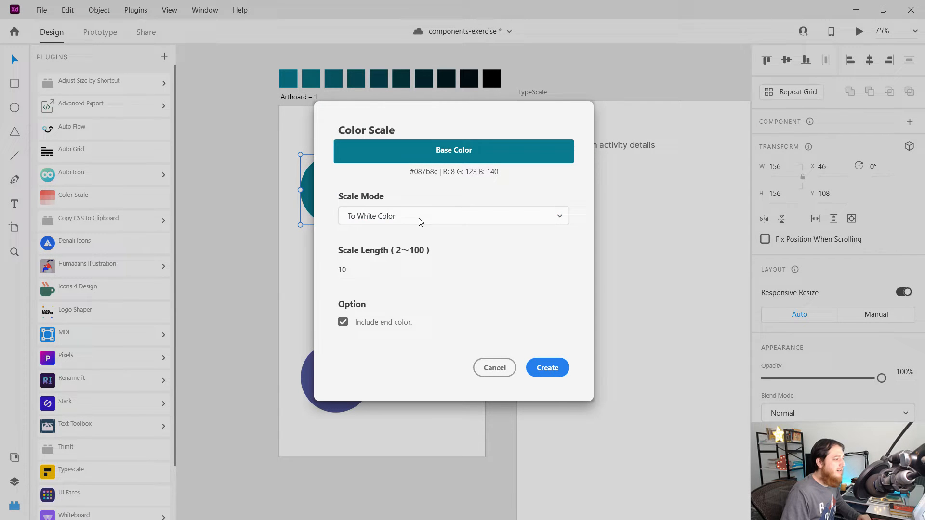
click(538, 369)
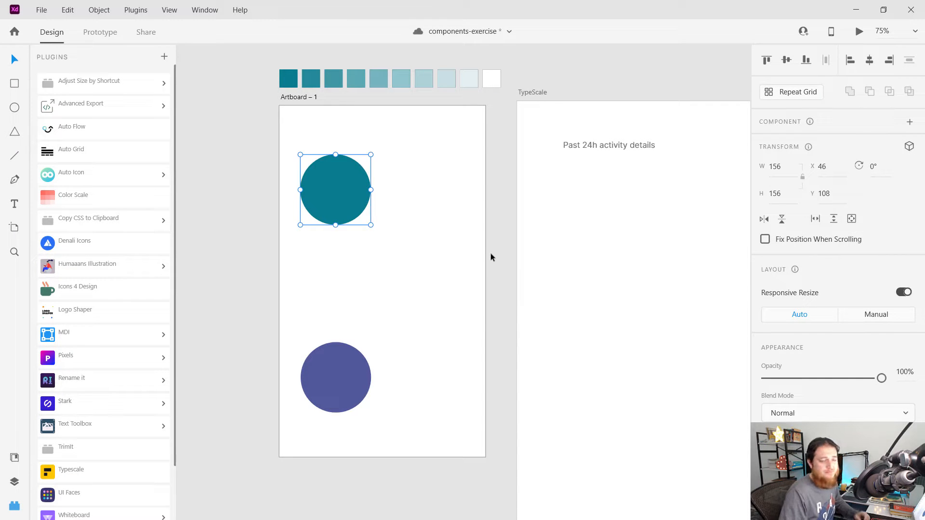
- Move the generated swatch row between the two circles on Artboard – 1 and group it
drag(266, 59, 424, 278)
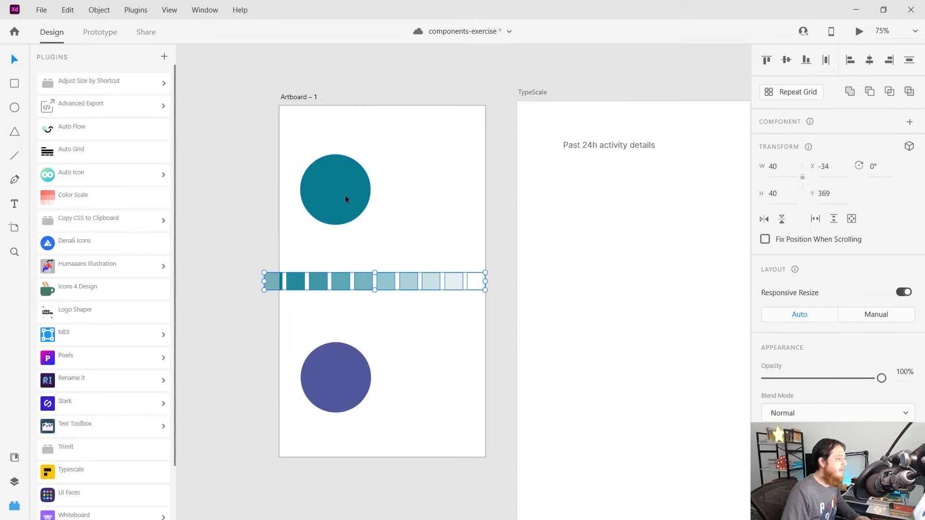
click(321, 187)
click(221, 211)
drag(242, 258, 530, 314)
key(ctrl+g)
- Generate another Color Scale from the teal circle, using the To Black Color mode with the end color included
click(340, 209)
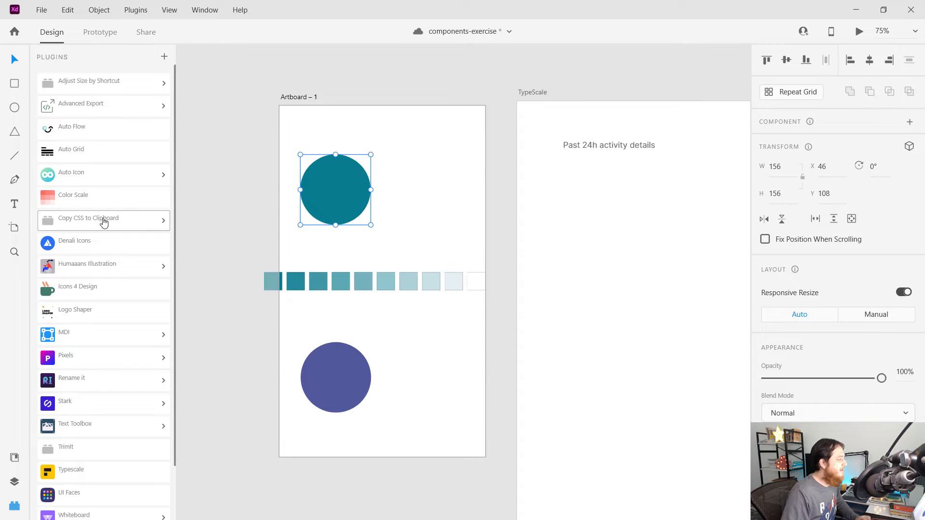
click(77, 197)
click(385, 222)
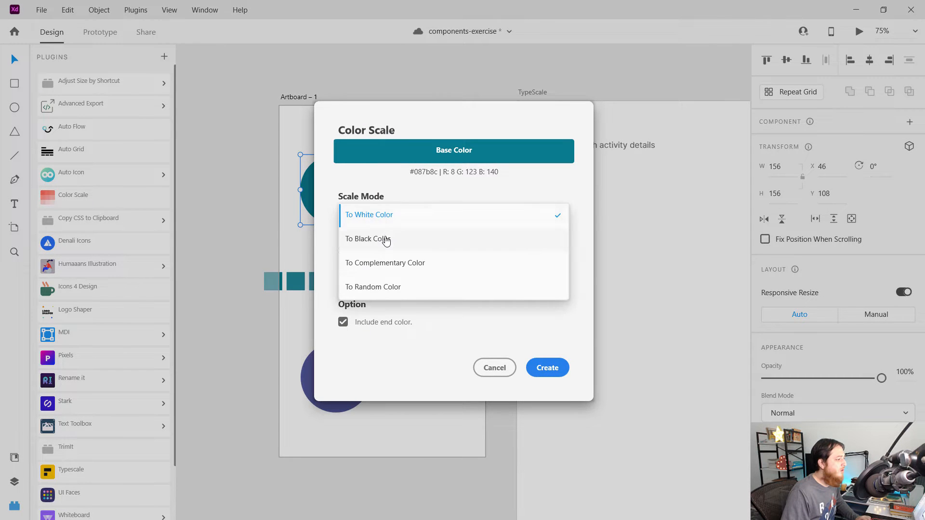
click(384, 238)
click(545, 369)
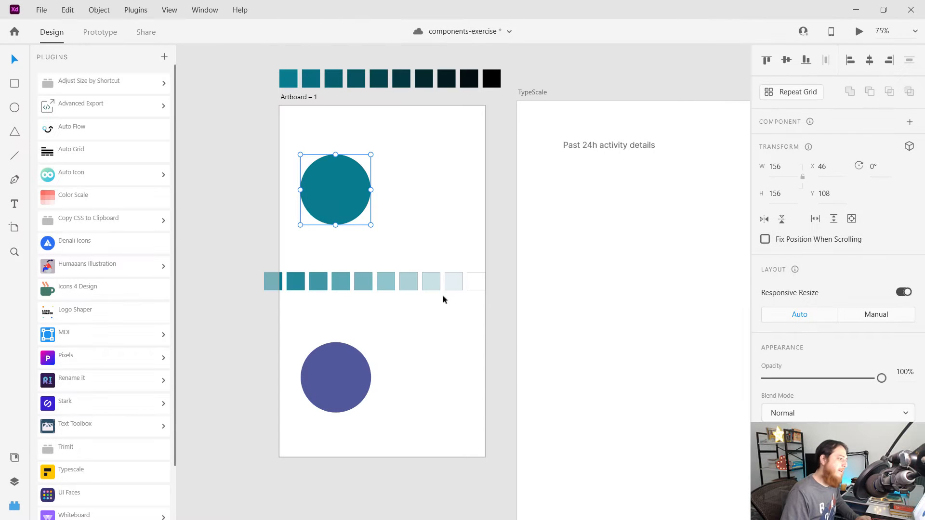
- Group the dark swatches beneath the light row, move both rows above Artboard – 1 and clear the selection
drag(273, 65, 505, 95)
drag(439, 78, 424, 308)
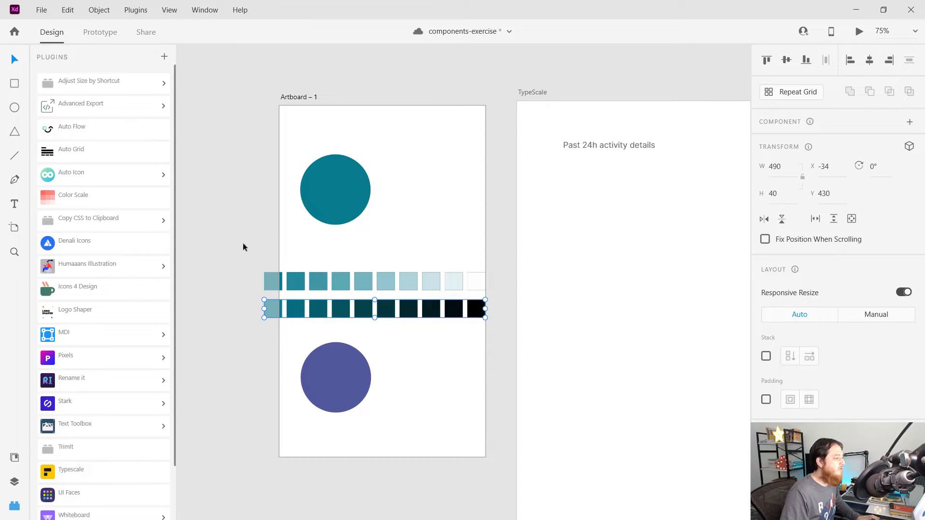
drag(237, 243, 487, 344)
drag(443, 315, 432, 80)
scroll(397, 261, up, 2)
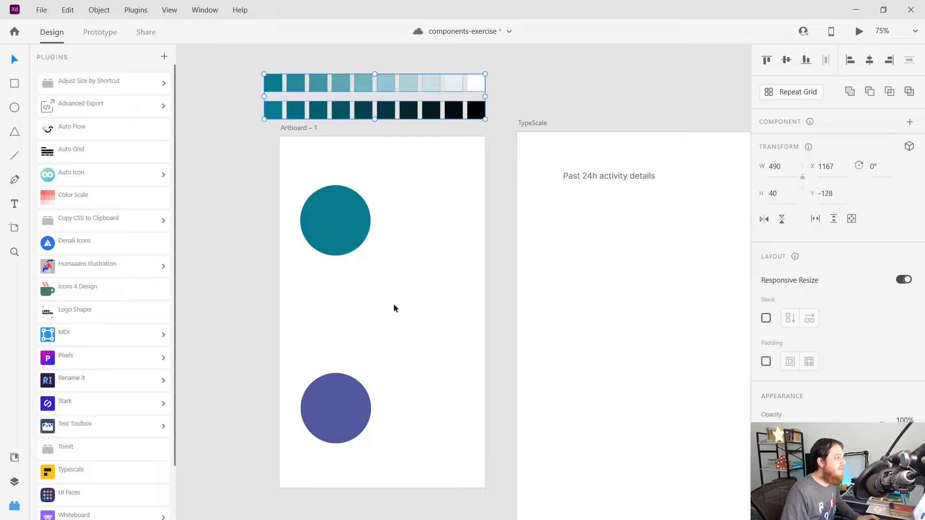
click(370, 288)
- Select the teal and purple circles together and generate a 10-swatch Color Scale between their colors
click(330, 221)
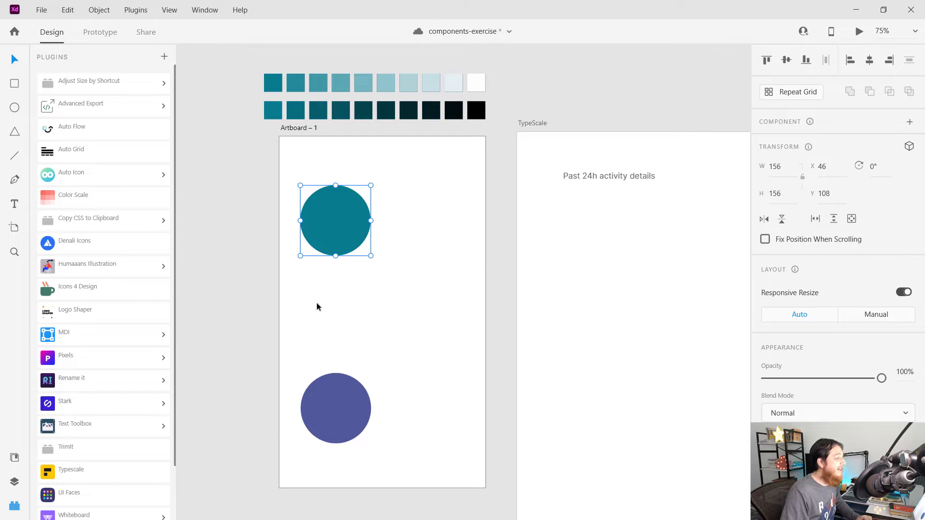
click(265, 231)
drag(262, 172, 398, 429)
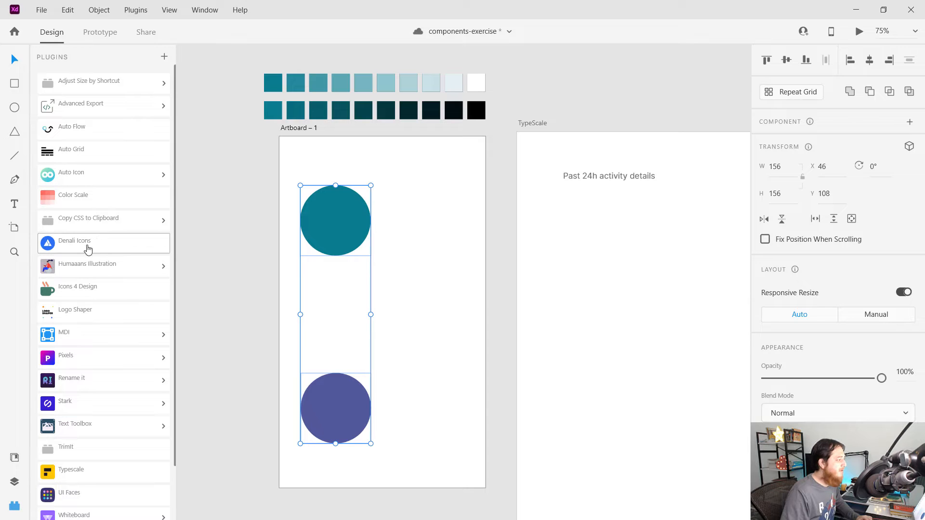
click(76, 206)
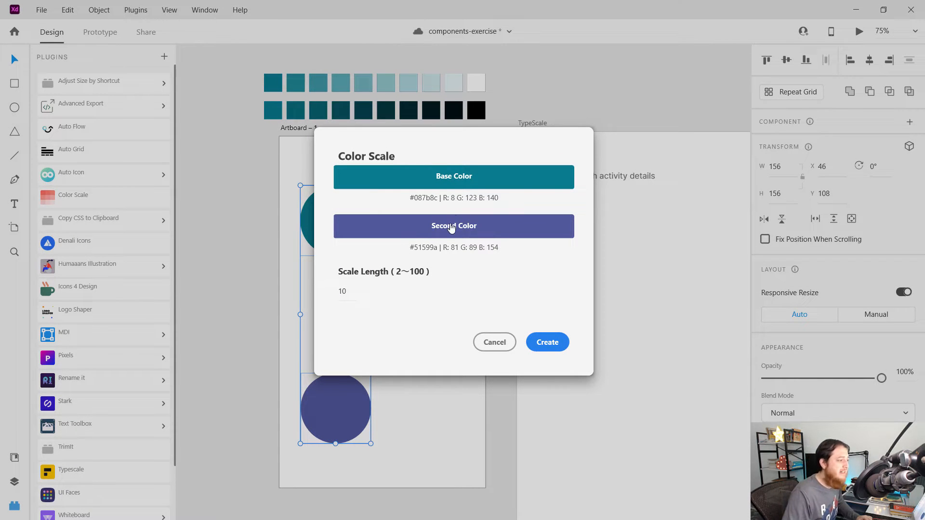
click(545, 344)
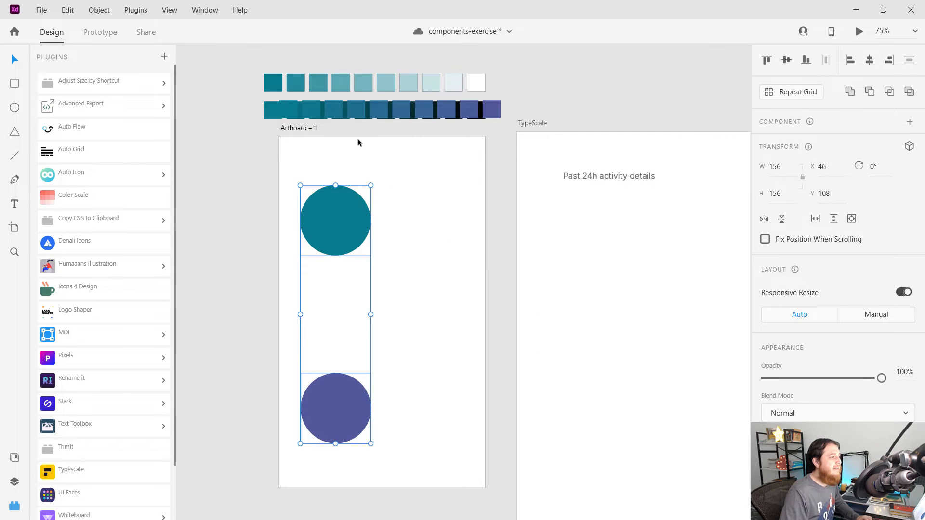
- Move the light and dark swatch rows up together, clear of the new teal-to-purple scale
drag(340, 112, 344, 139)
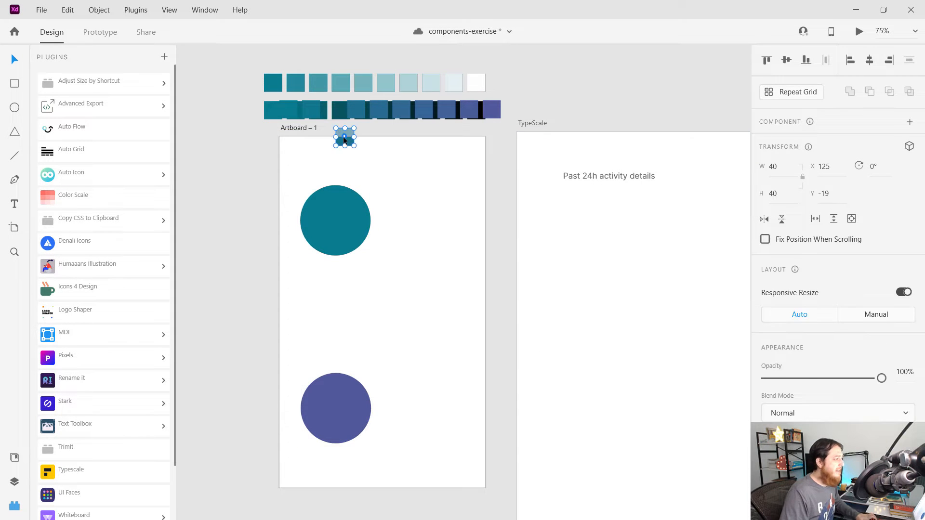
key(ctrl+z)
click(268, 107)
shift+click(268, 82)
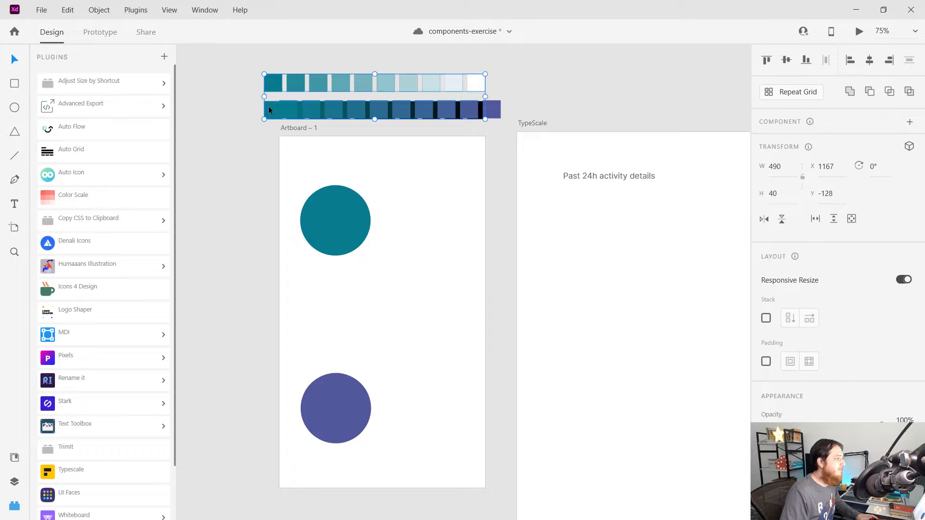
drag(269, 110, 268, 81)
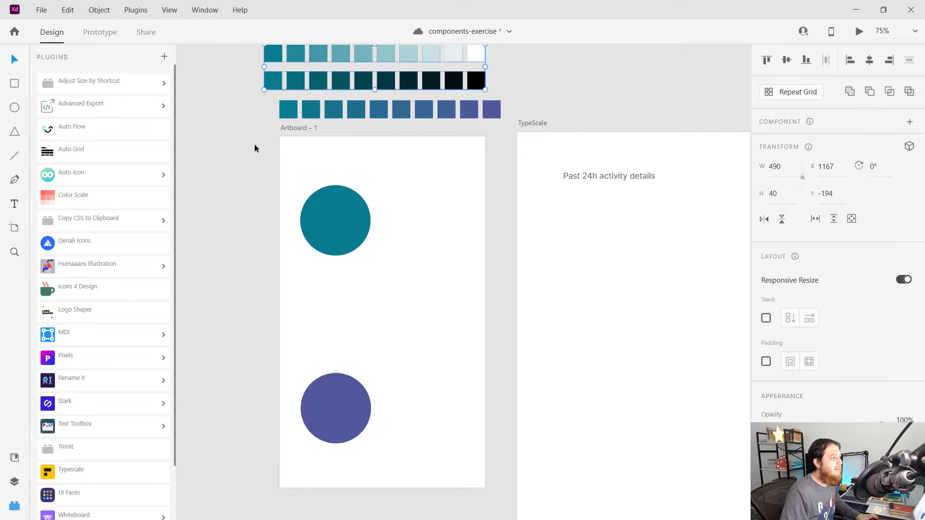
- Change the purple circle's fill to the brighter blue #6575F5
click(347, 389)
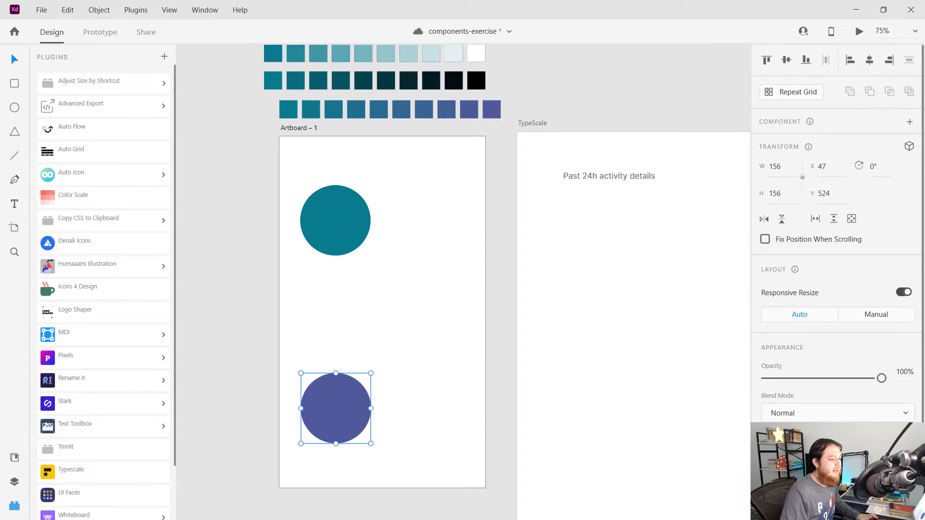
click(784, 441)
drag(687, 375, 671, 353)
click(417, 324)
- Change the teal circle's fill to the crimson #A5204B
click(338, 226)
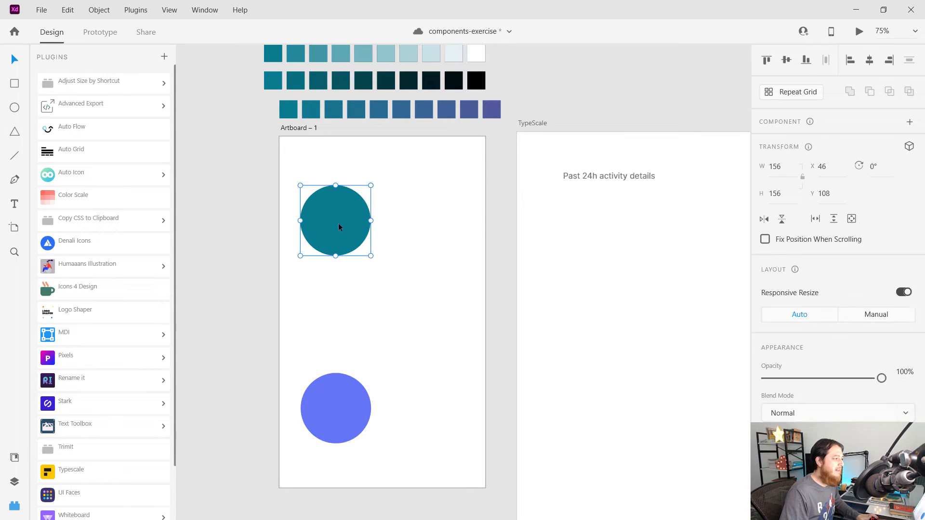
click(784, 441)
click(729, 444)
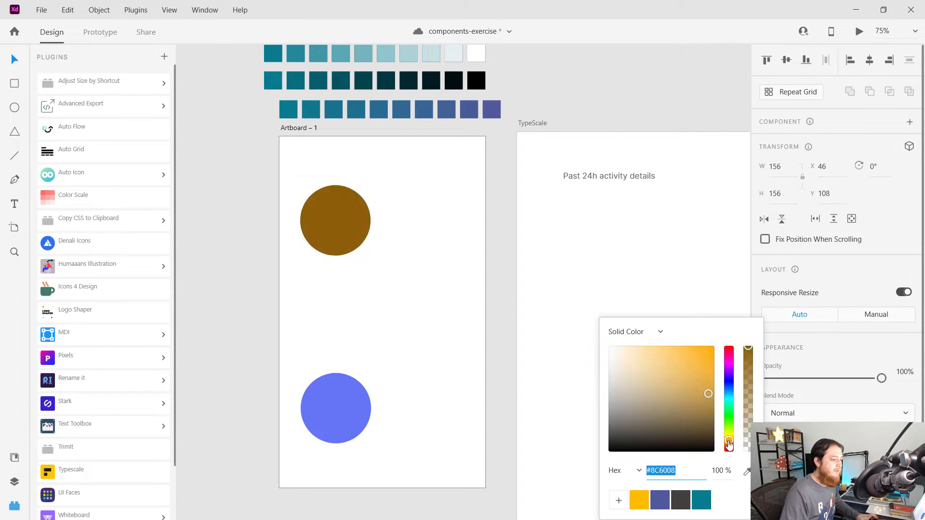
drag(729, 443, 694, 384)
click(729, 354)
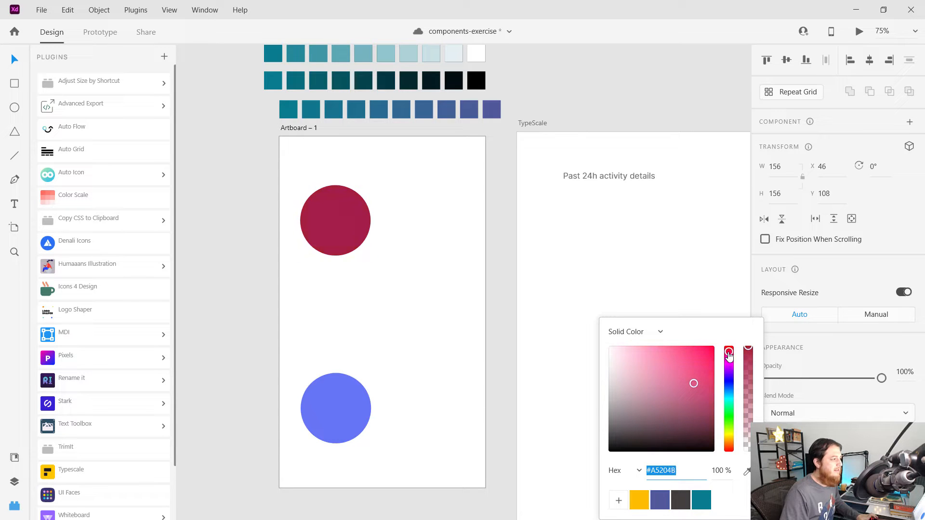
click(456, 291)
- Generate a 10-swatch Color Scale between the crimson and blue circles and clear the selection
drag(273, 162, 389, 461)
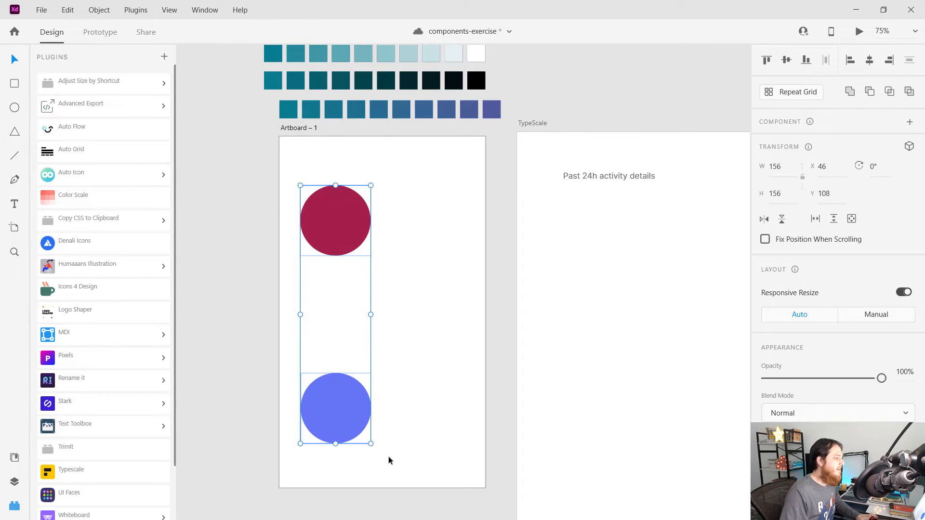
click(68, 199)
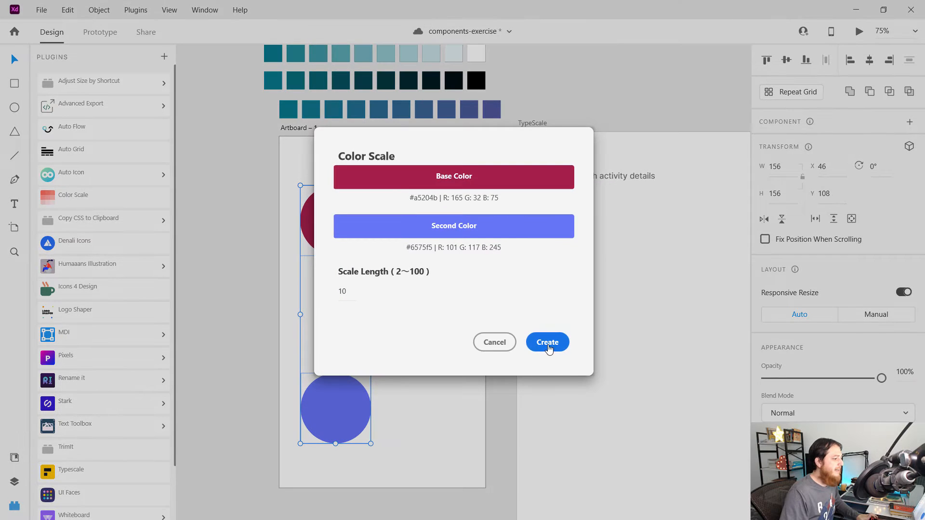
click(548, 343)
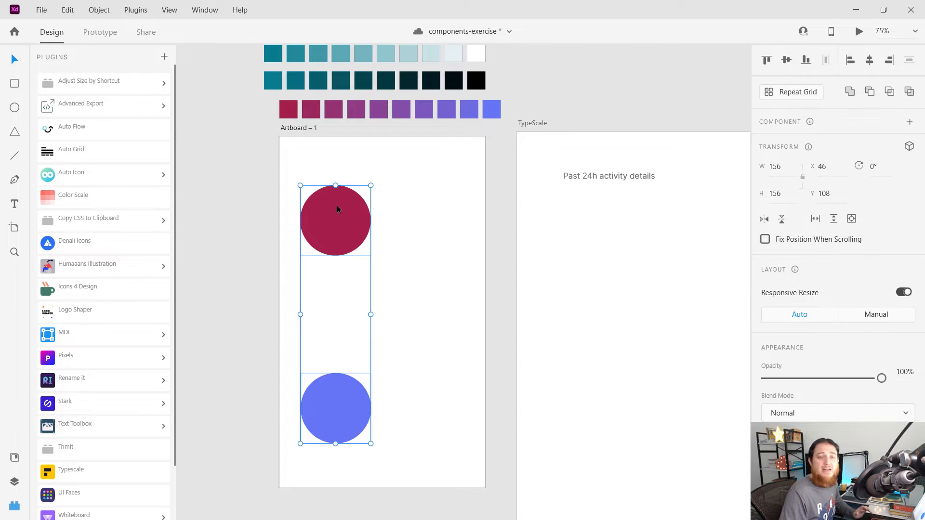
click(238, 153)
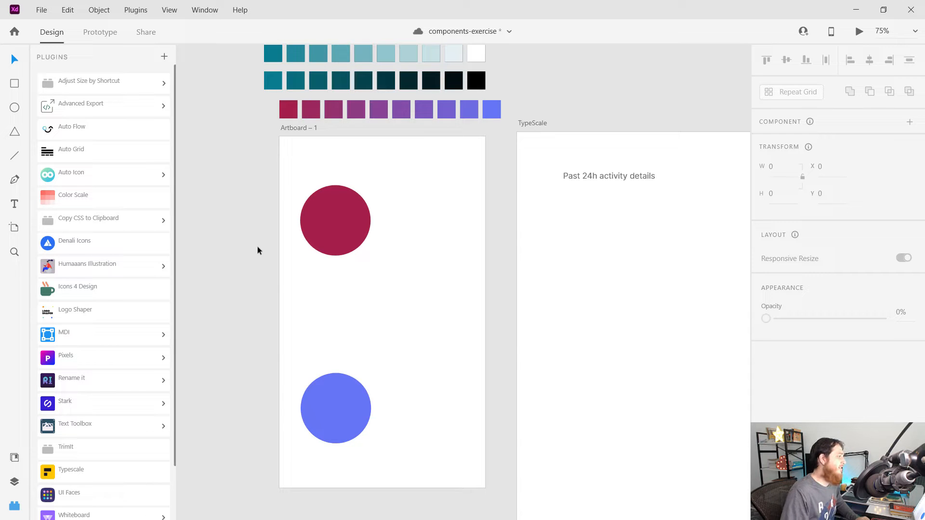
- Open the Typescale plugin with the "Past 24h activity details" text selected as the base style
drag(416, 302, 232, 278)
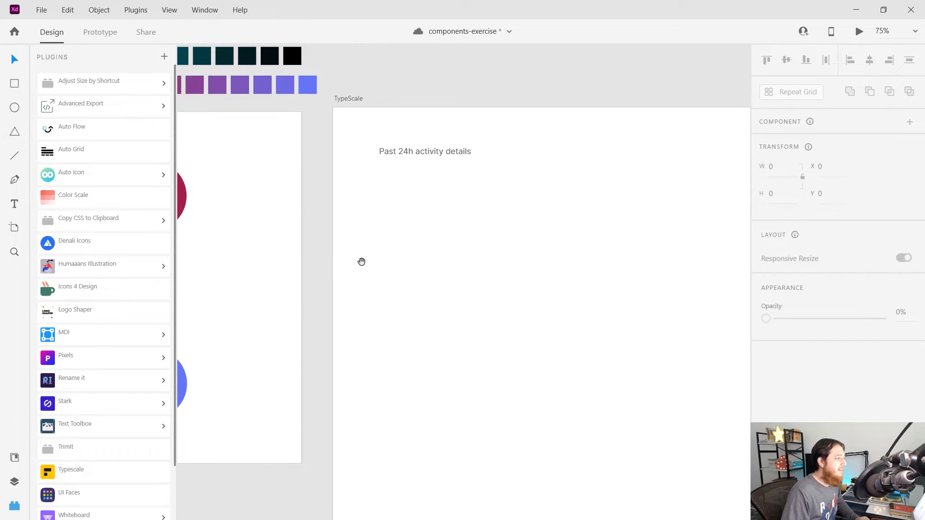
scroll(118, 458, down, 3)
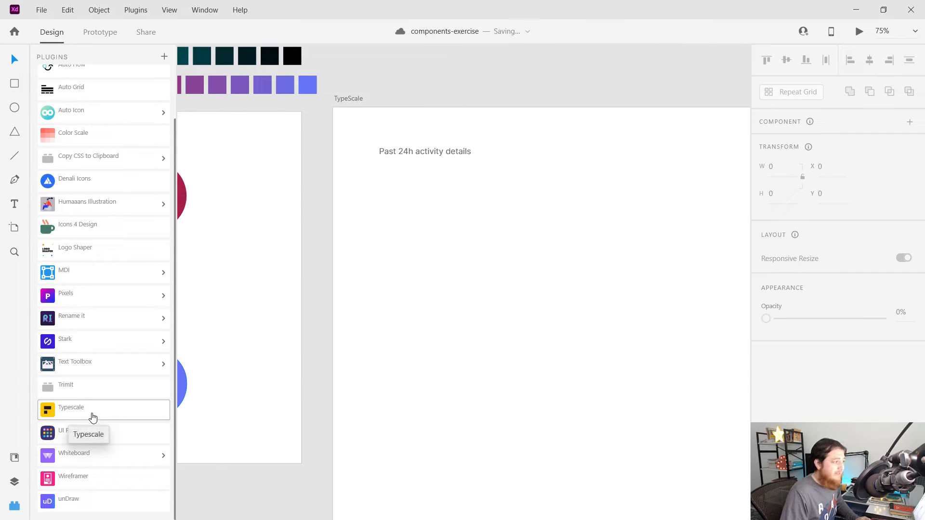
click(429, 152)
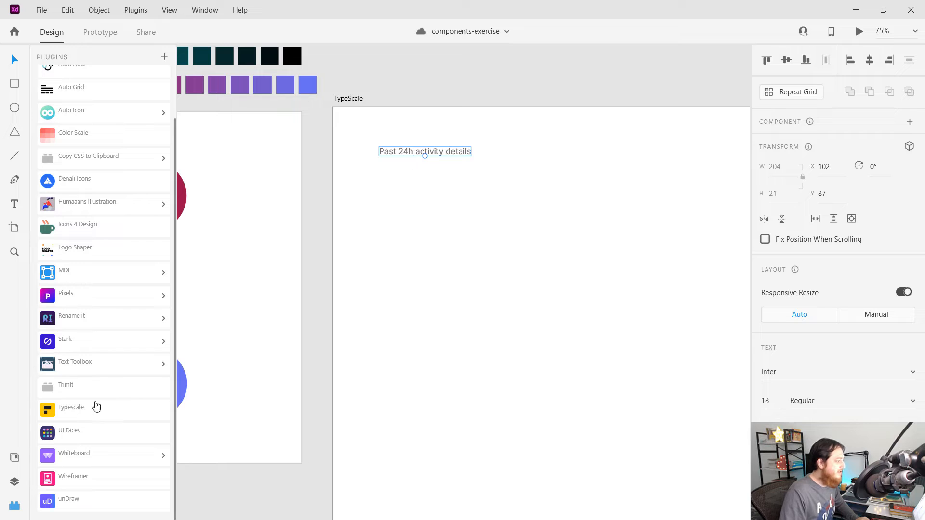
click(83, 410)
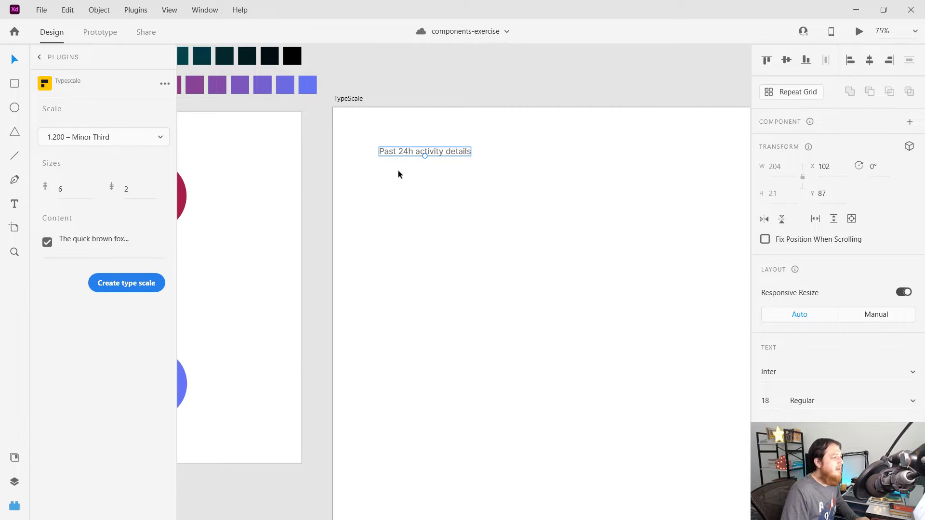
- Create a 1.333 – Perfect Fourth type scale with six larger and two smaller sizes, using the quick brown fox sample text
drag(362, 122, 482, 184)
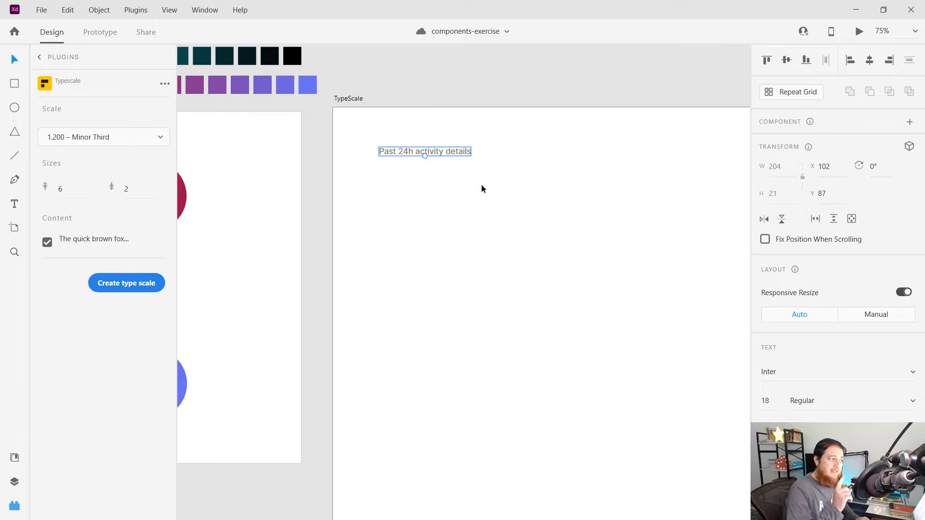
click(769, 402)
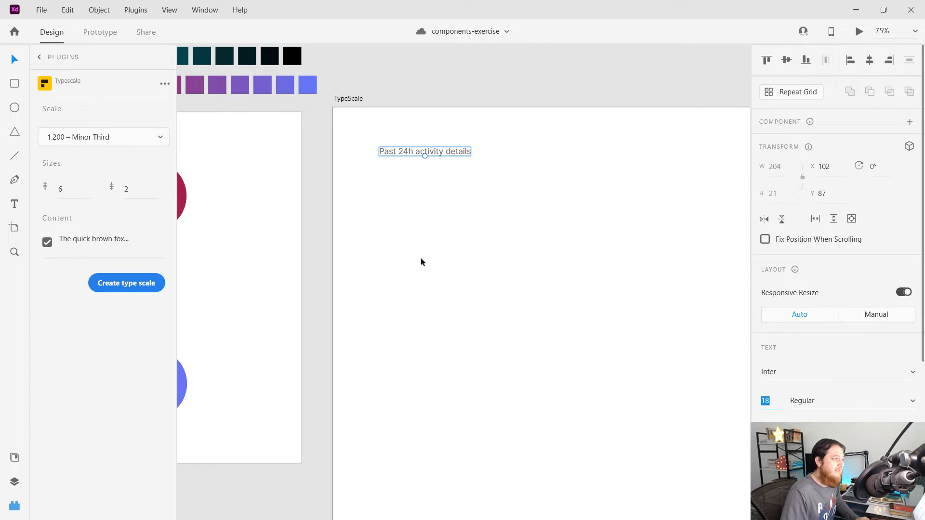
drag(370, 135, 498, 197)
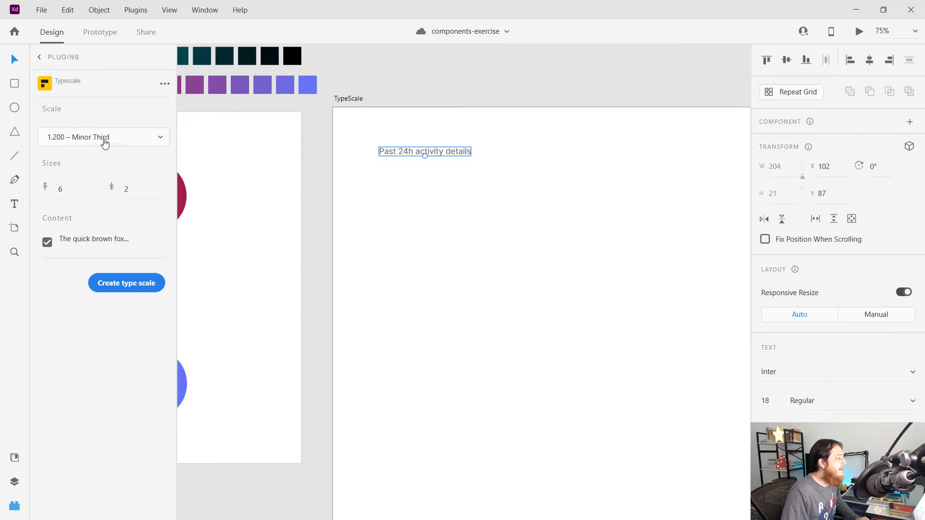
click(67, 188)
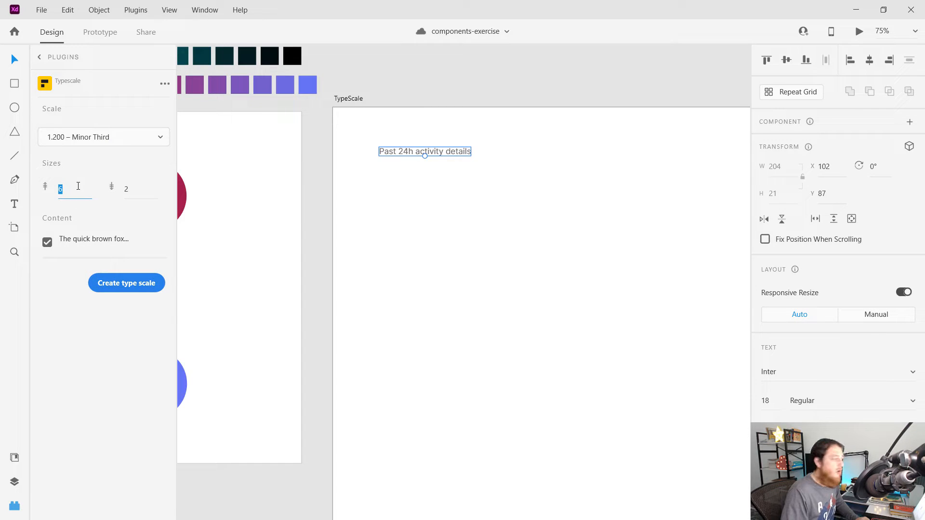
click(133, 187)
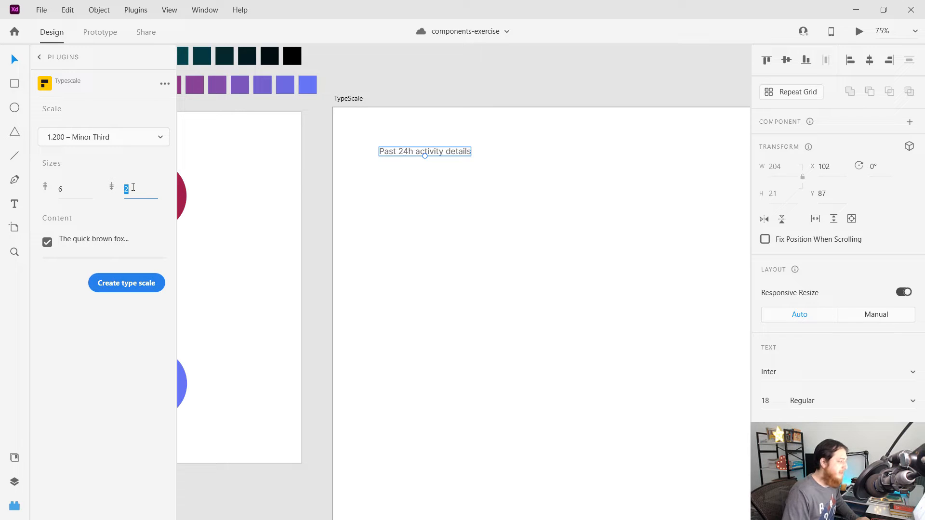
click(88, 143)
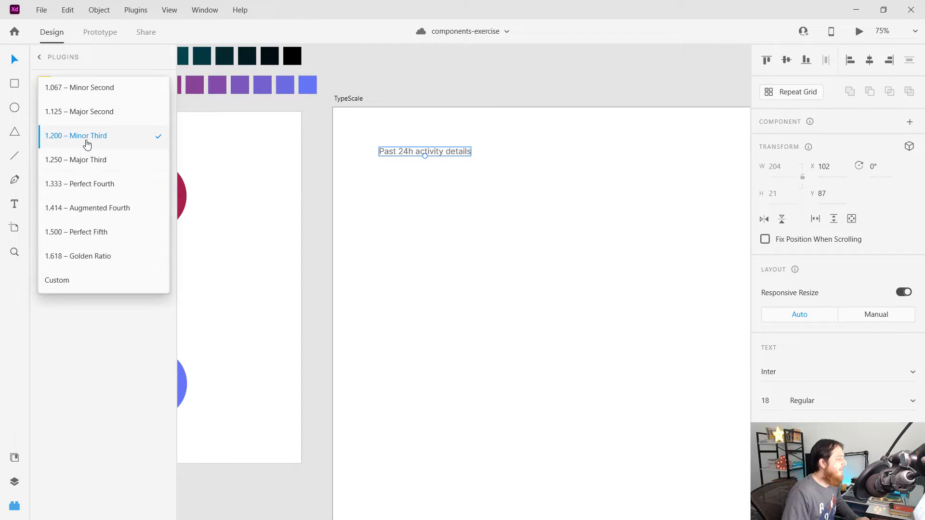
click(87, 185)
click(121, 283)
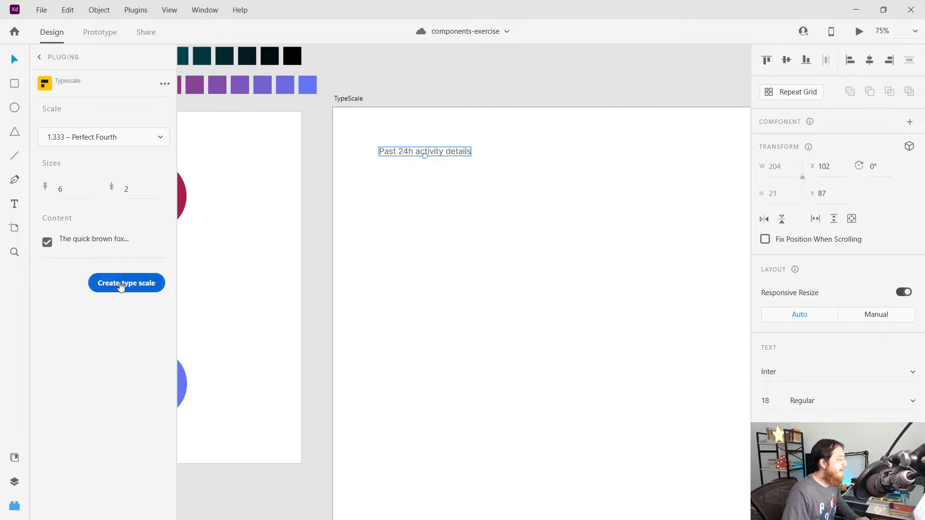
- Move all the generated type scale lines down together inside the TypeScale artboard and clear the selection
scroll(435, 313, up, 5)
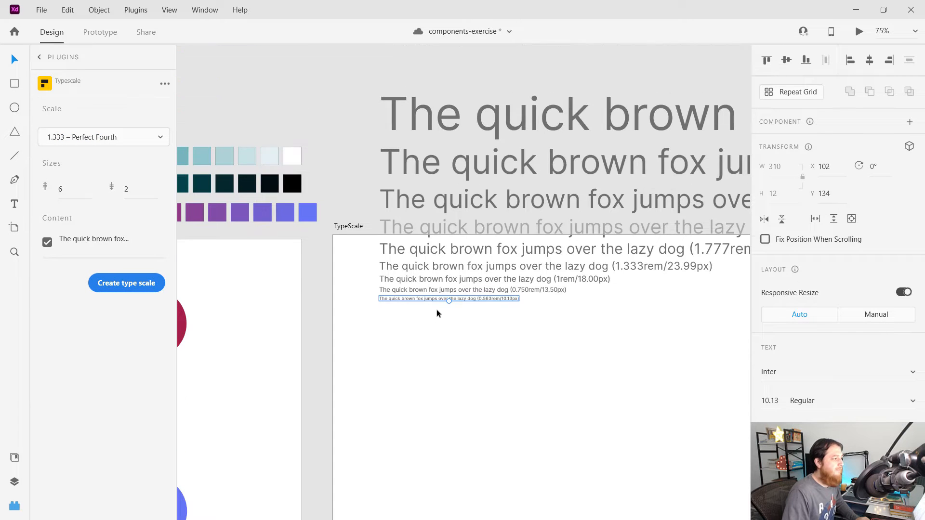
drag(356, 85, 596, 324)
drag(547, 202, 530, 403)
scroll(530, 402, down, 3)
click(504, 450)
- Examine the font size of each type scale line, from the largest to the smallest
click(532, 246)
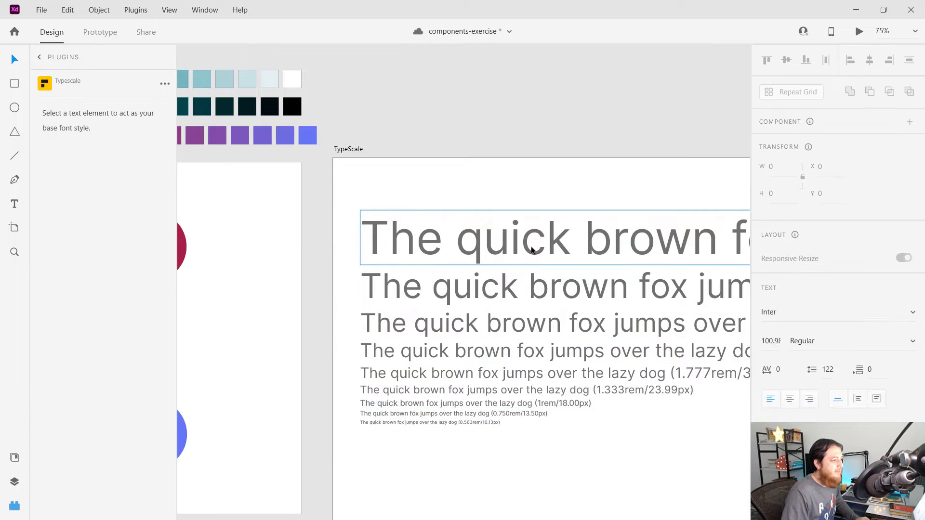
click(514, 299)
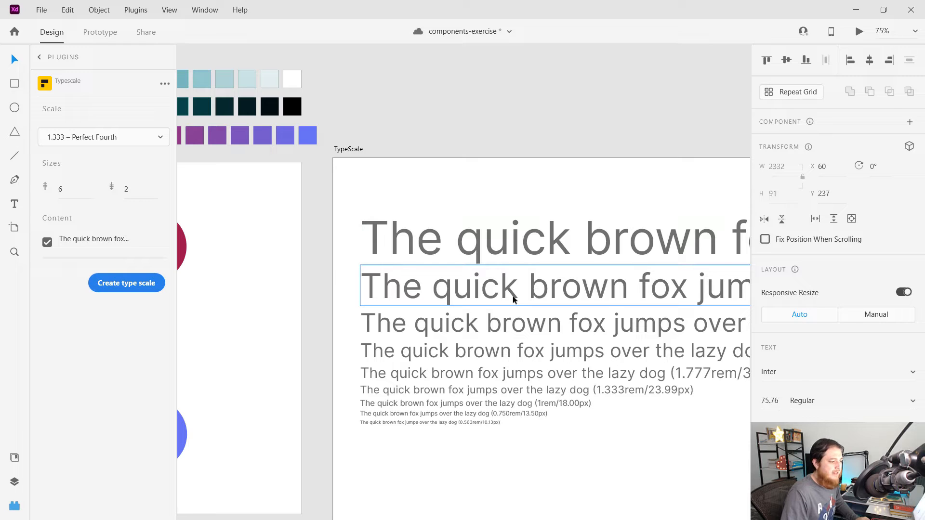
click(507, 326)
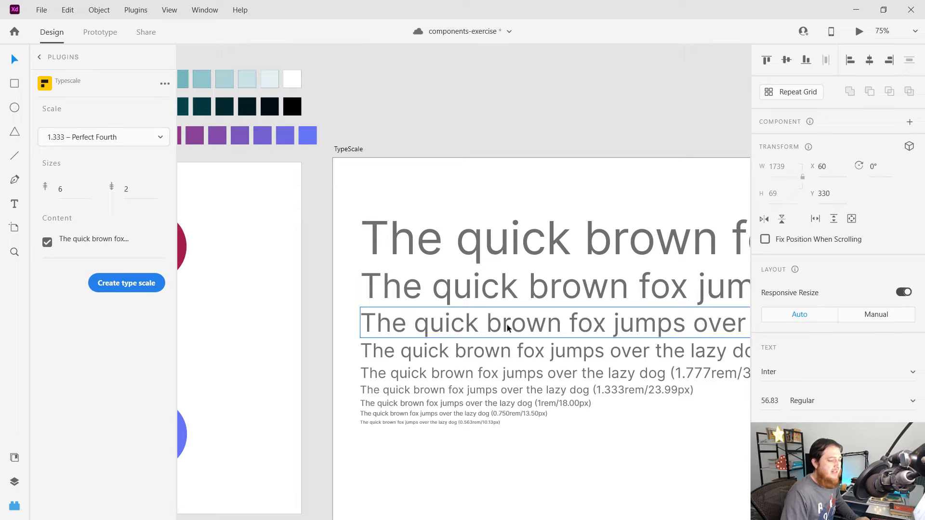
click(494, 353)
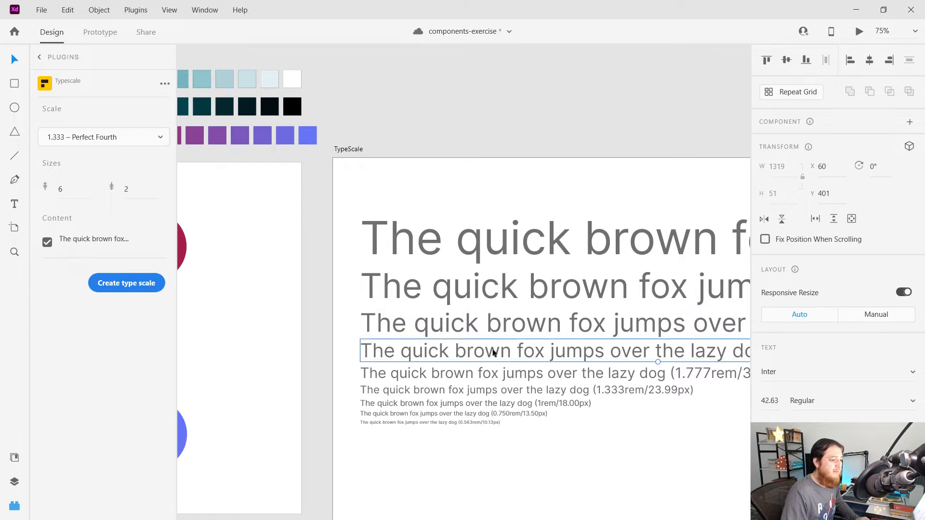
click(485, 372)
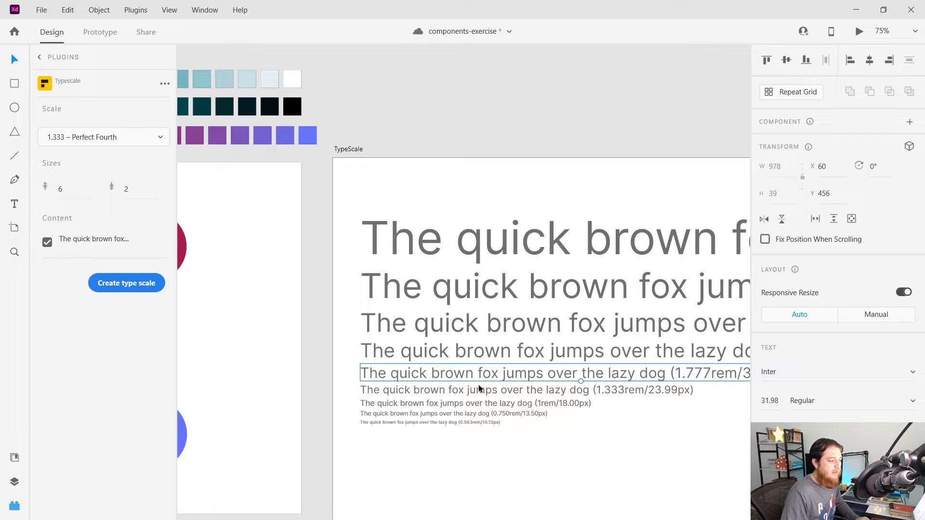
click(478, 390)
click(479, 403)
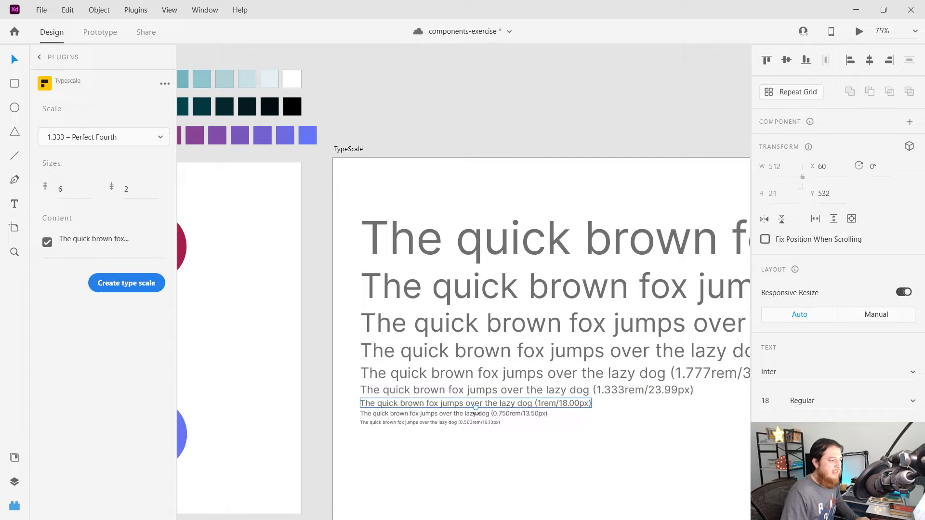
click(474, 415)
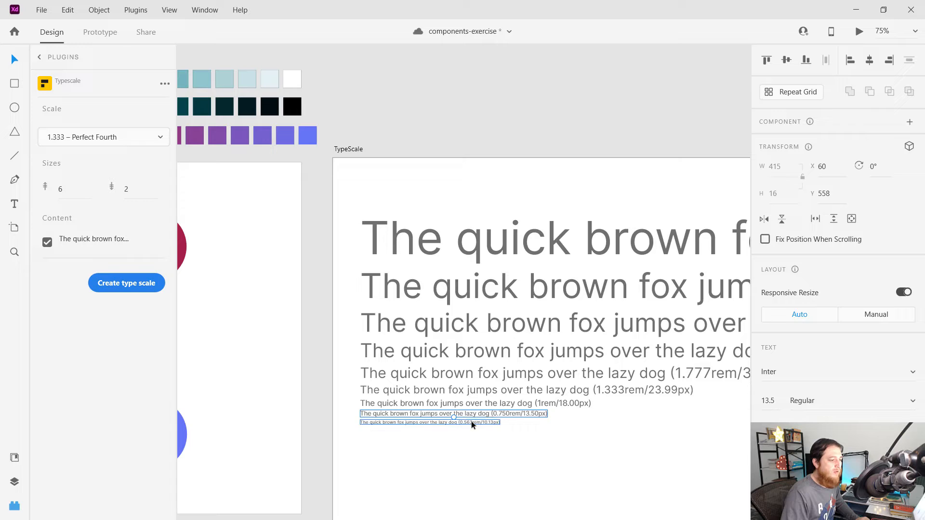
click(472, 422)
click(466, 442)
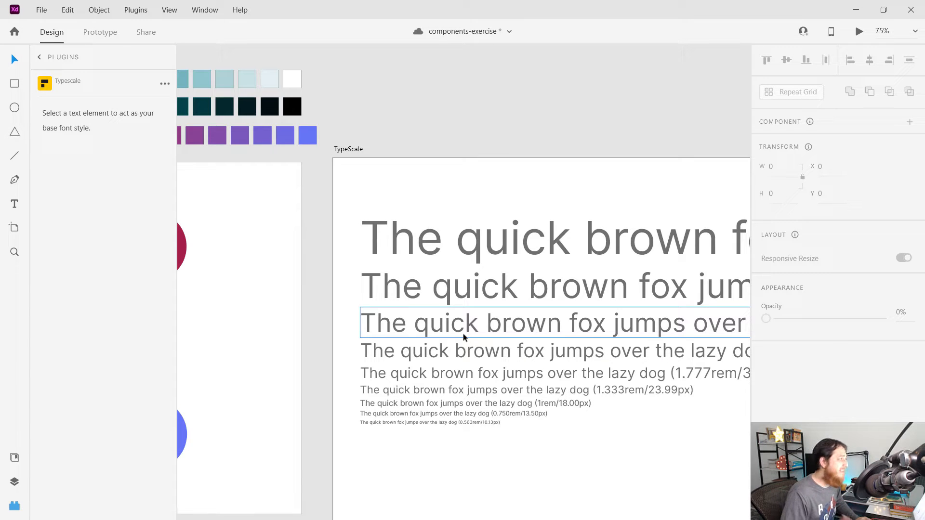
- Leave the Typescale plugin, go to the Images artboard and save the document
click(41, 58)
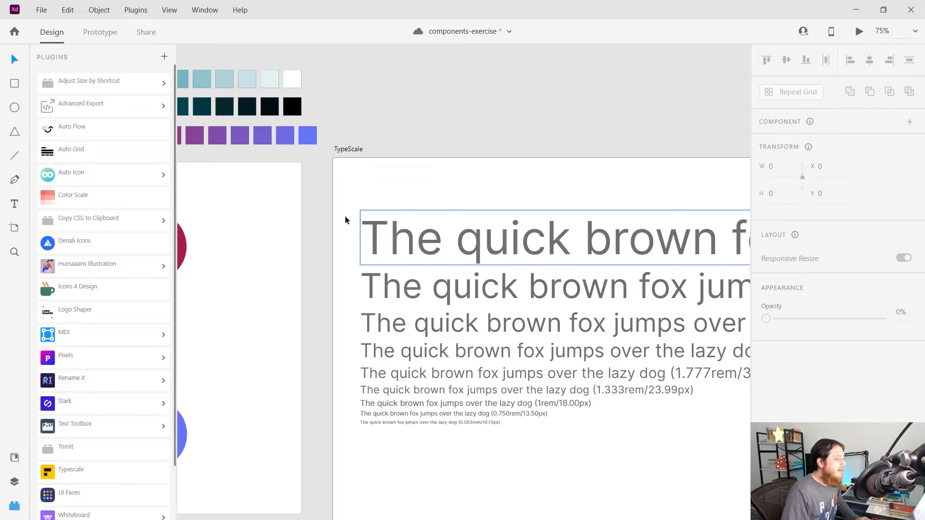
drag(573, 230, 137, 209)
drag(488, 326, 2, 295)
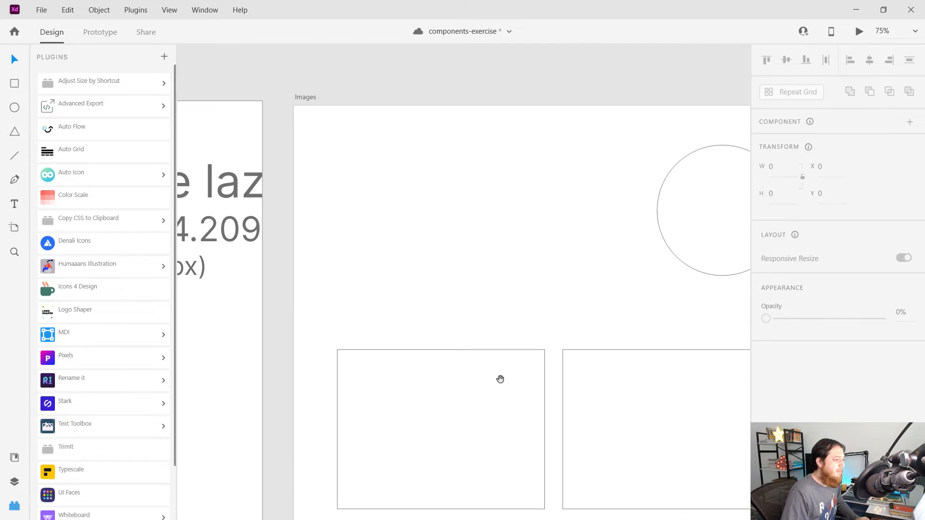
drag(500, 380, 369, 292)
drag(440, 312, 428, 320)
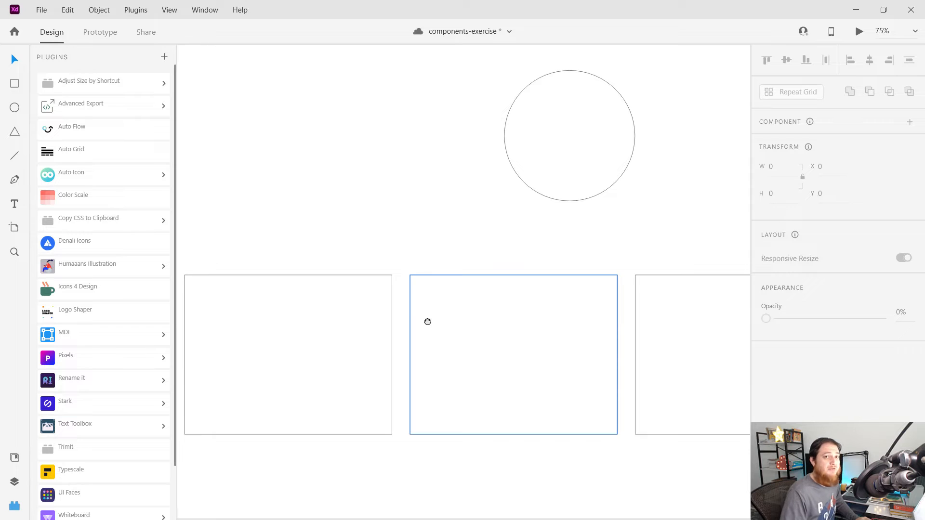
key(ctrl+s)
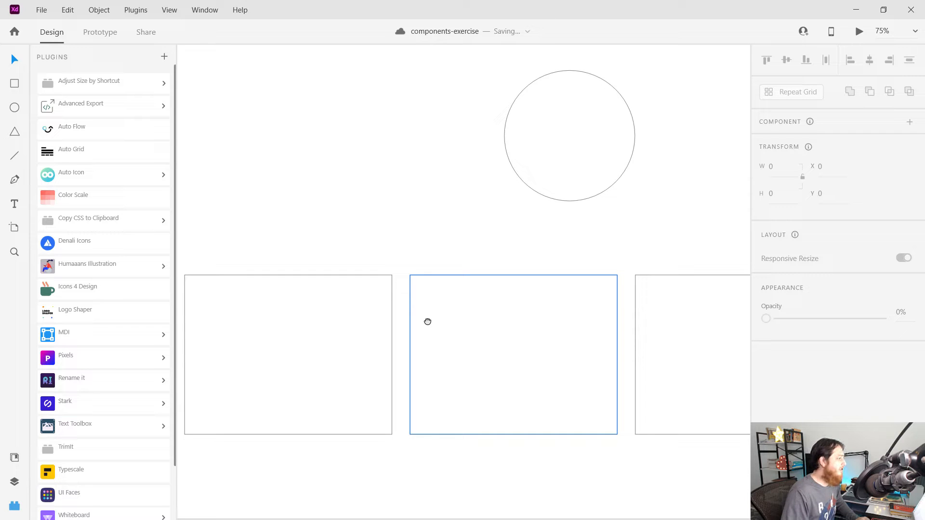
- Open the Pixels image plugin with the circle on the Images artboard selected
scroll(120, 438, down, 3)
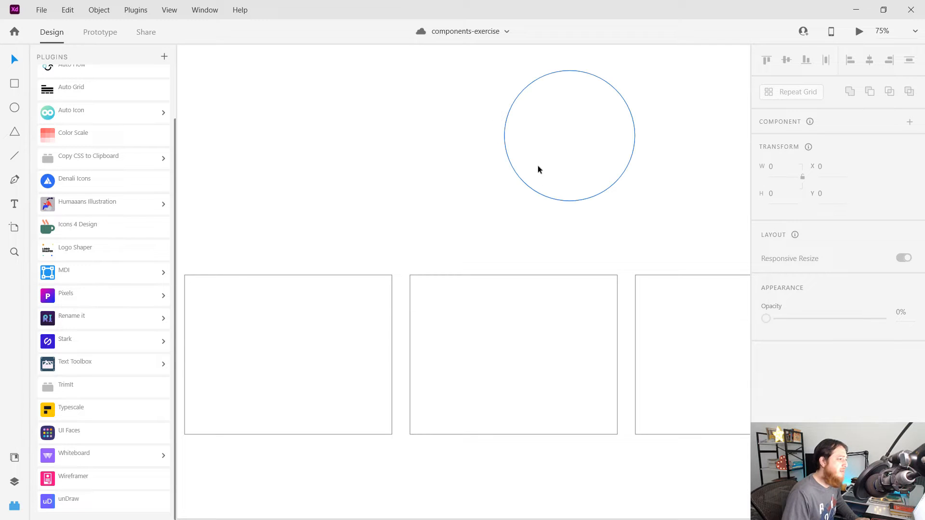
click(537, 165)
click(87, 295)
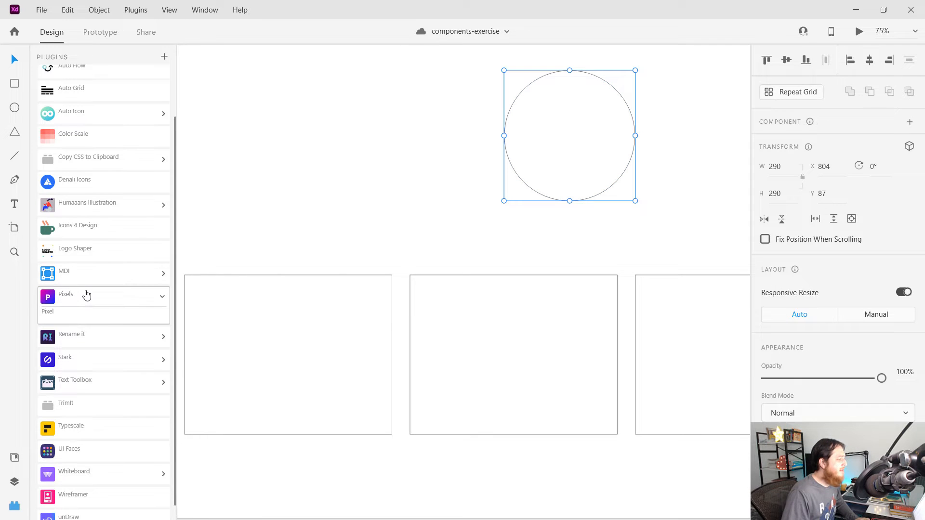
click(76, 314)
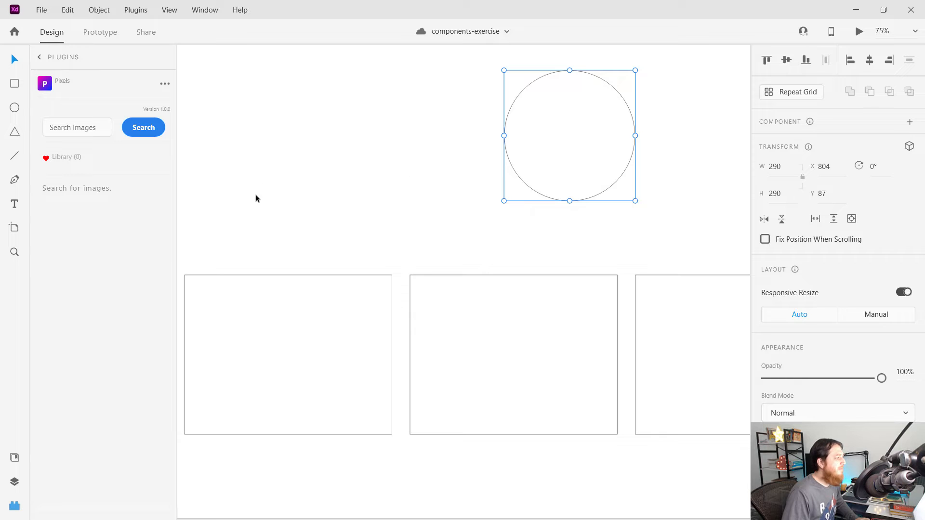
- Select the three rectangles below the circle and search the Pixels plugin for "trees" images
click(320, 249)
click(228, 296)
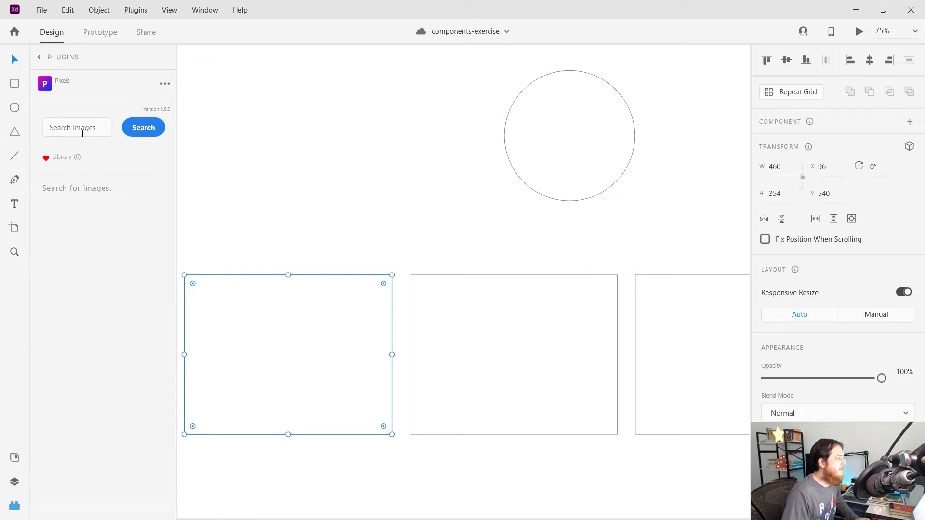
shift+click(479, 344)
shift+click(707, 356)
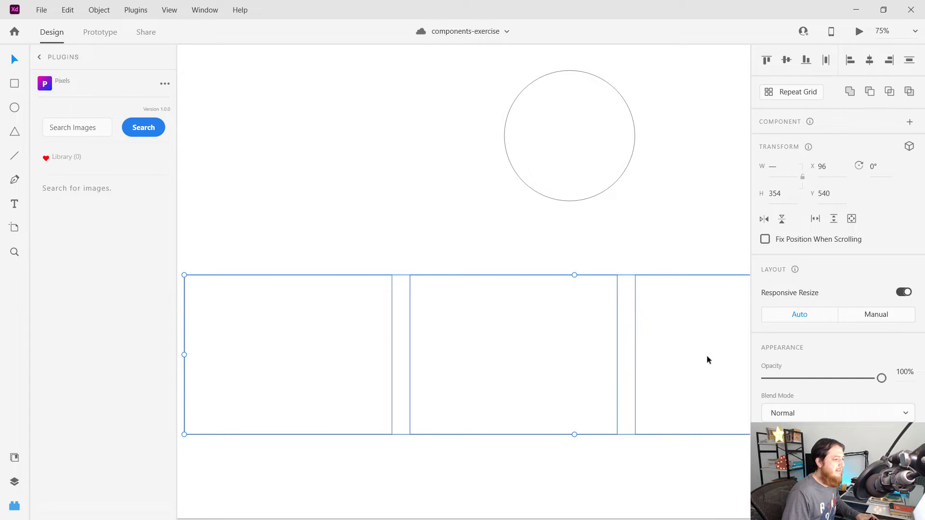
click(87, 135)
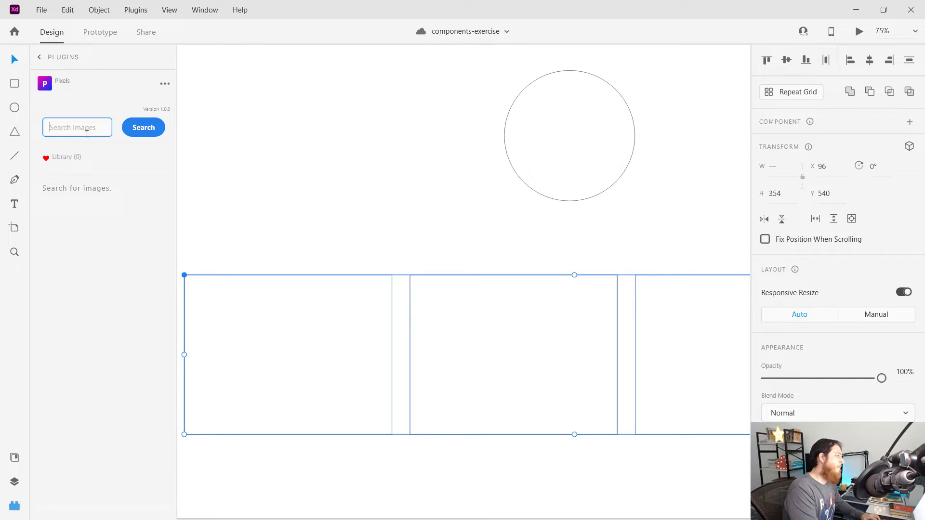
text(trees)
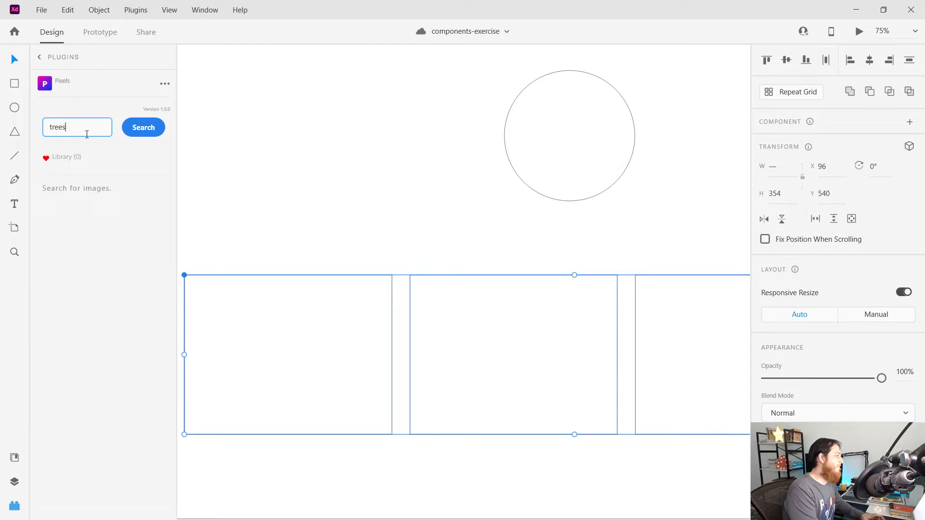
key(Return)
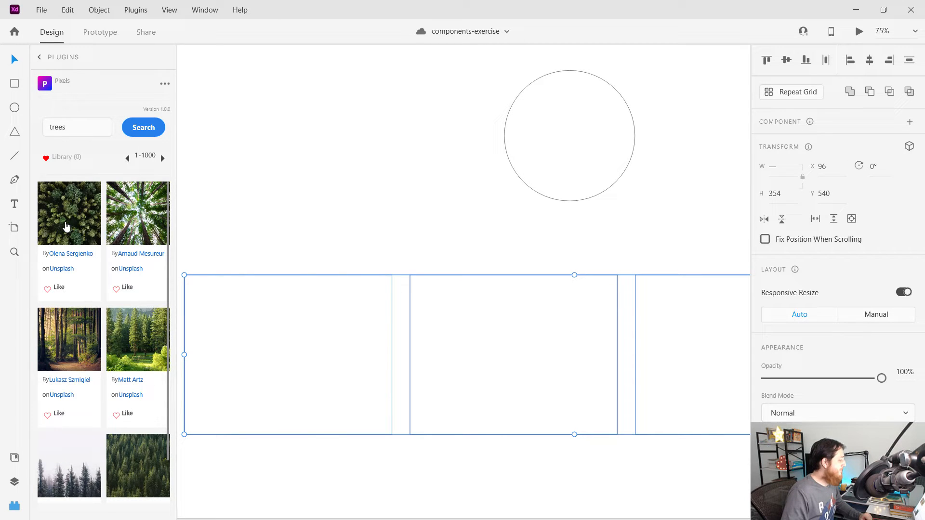
- Try to fill the three selected rectangles with the aerial forest photo, then stop the plugin and clear the selection
click(67, 226)
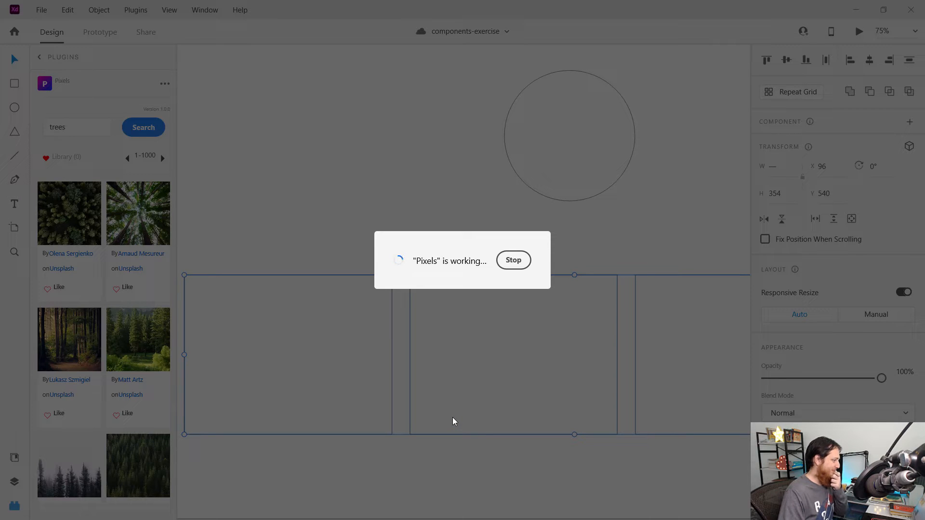
click(515, 261)
click(389, 229)
- Fill the first rectangle with the photo of a river running through a pine forest
click(306, 308)
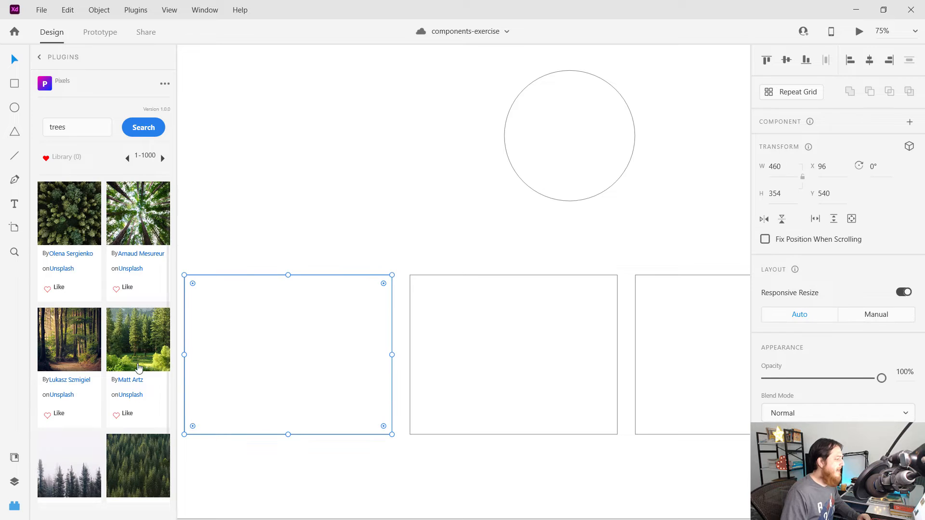
scroll(120, 379, down, 5)
scroll(120, 379, down, 2)
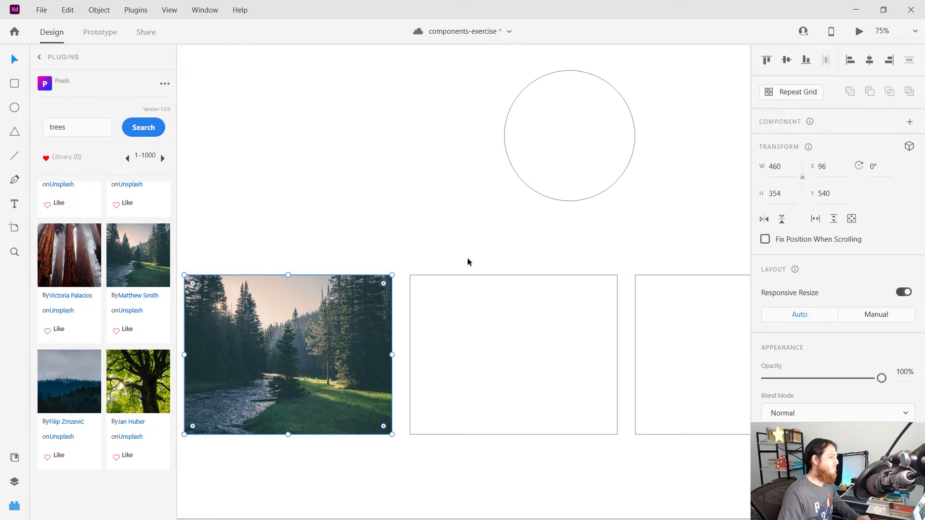
- Search the Pixels plugin for "love" images and select the empty middle rectangle
click(369, 243)
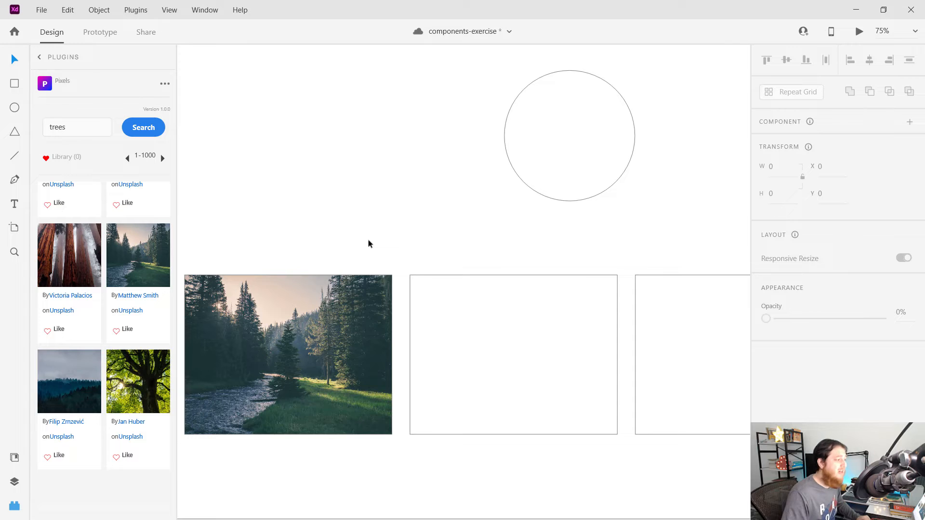
click(333, 281)
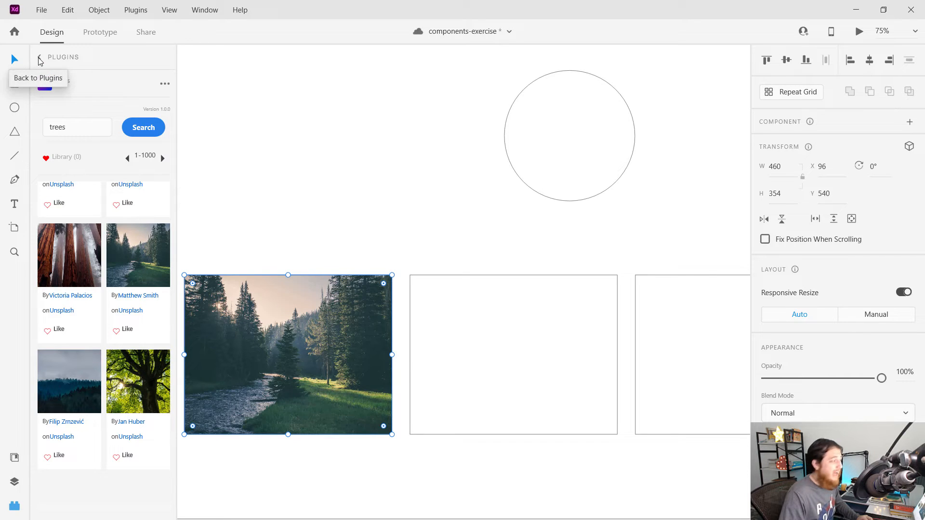
double_click(93, 124)
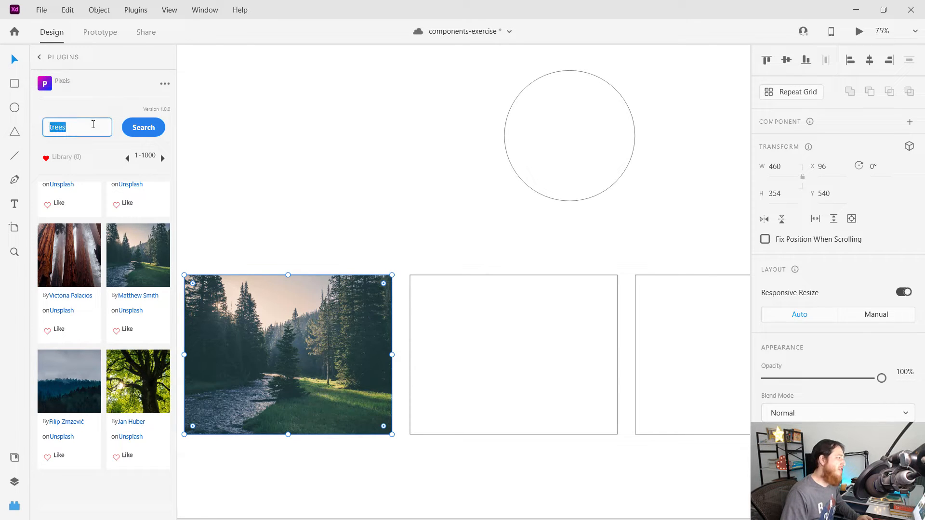
text(love)
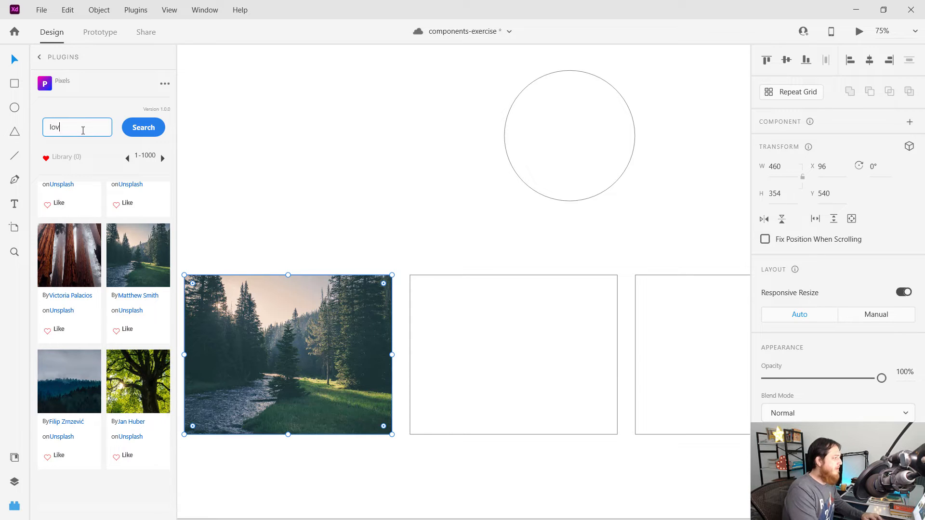
key(Return)
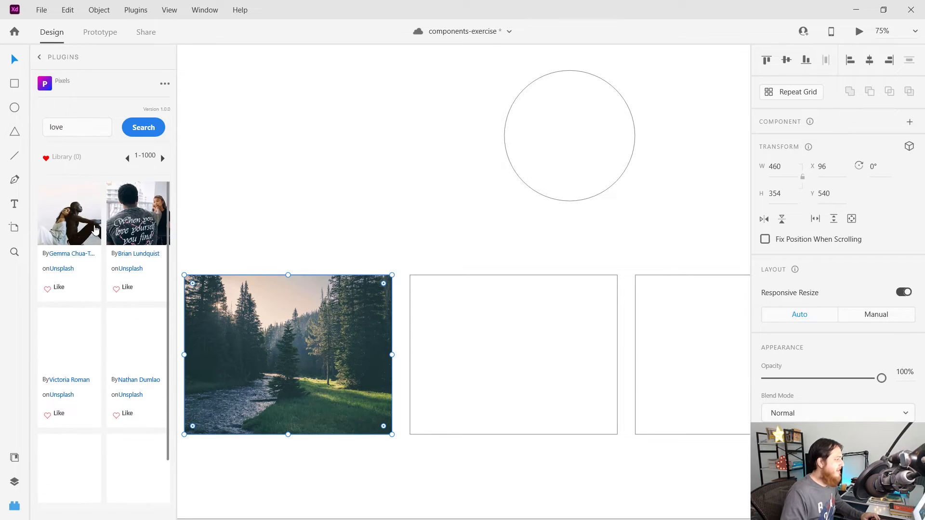
click(479, 335)
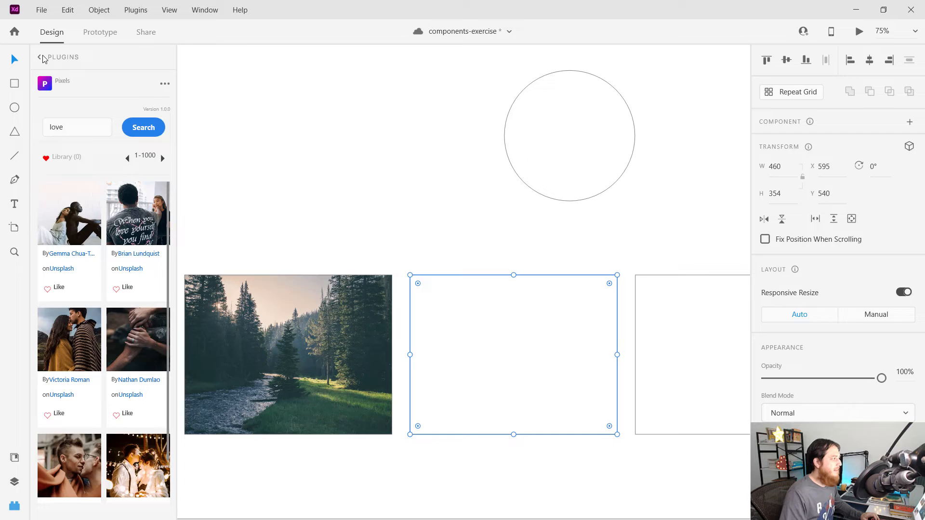
- Leave the Pixels plugin and search the plugin marketplace for "images"
click(40, 56)
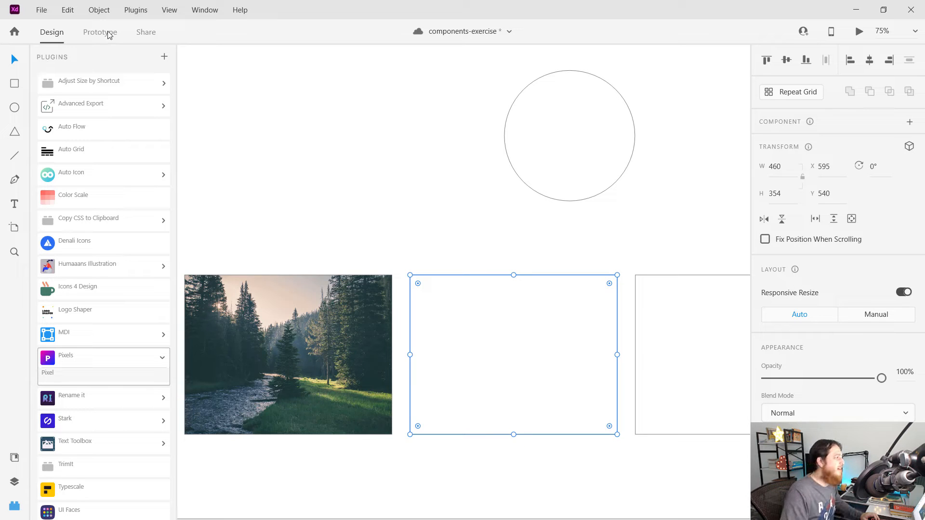
click(164, 57)
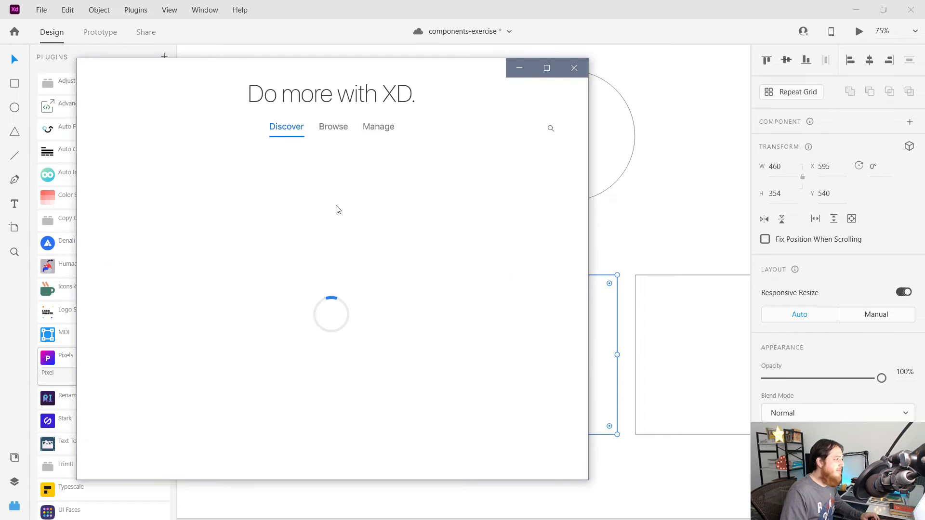
click(331, 127)
click(281, 198)
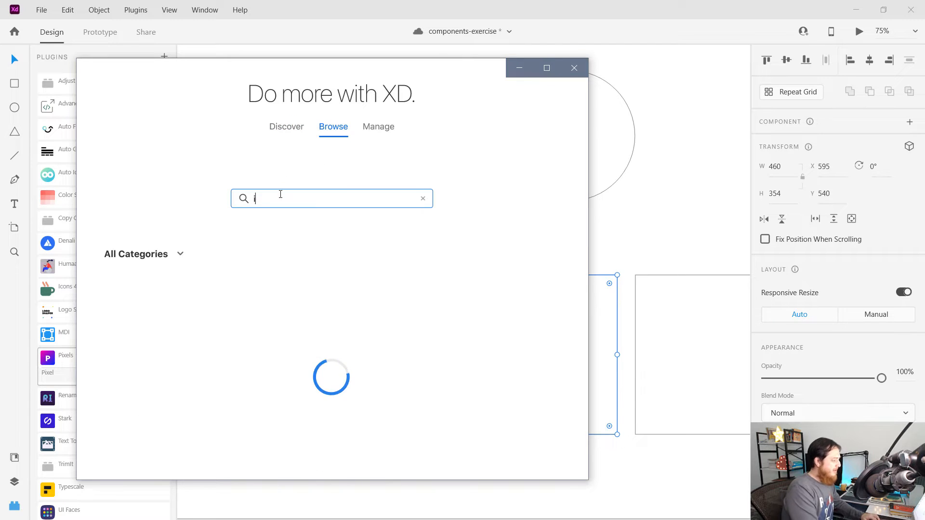
text(images)
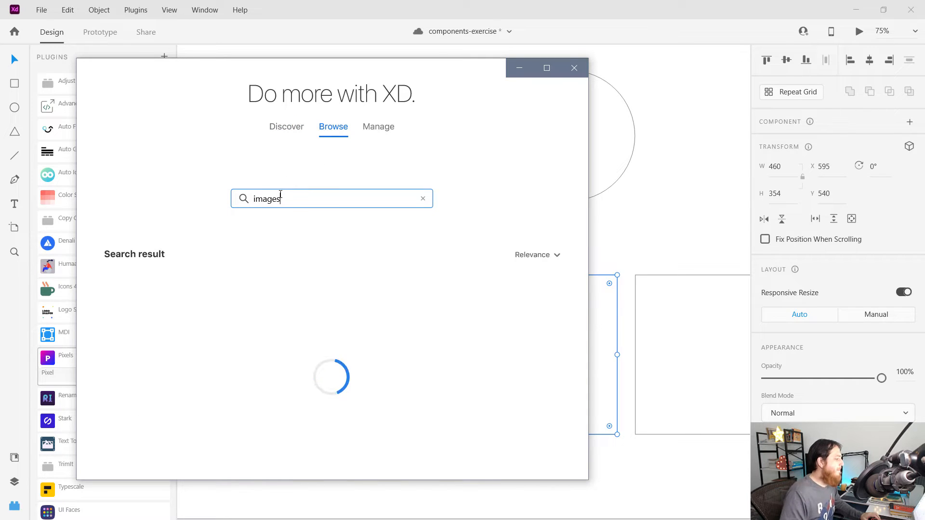
- Install the PhotoSplash 2 plugin from the search results and close the plugin marketplace
scroll(272, 360, down, 3)
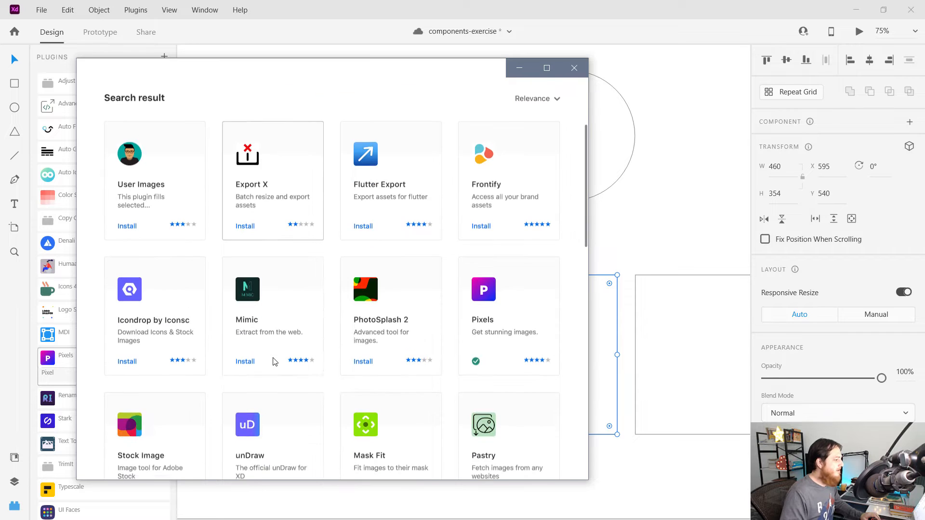
click(385, 321)
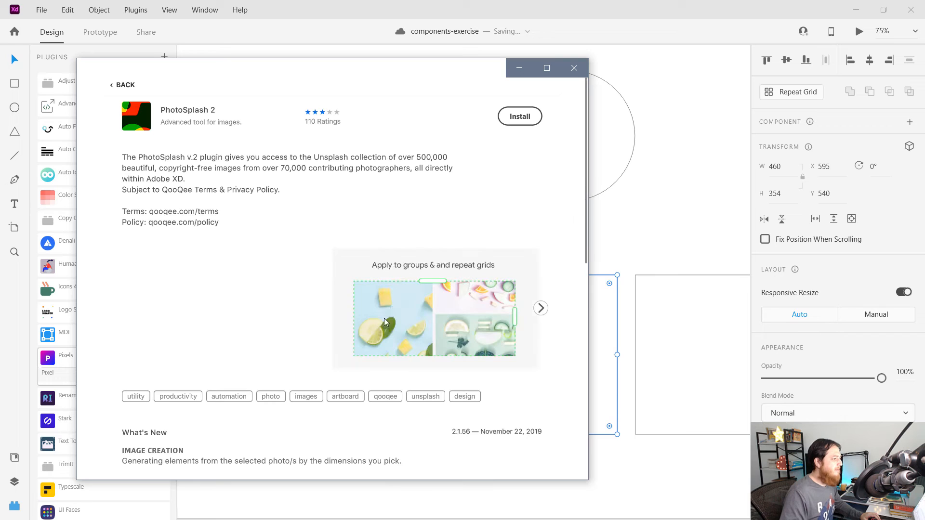
click(524, 123)
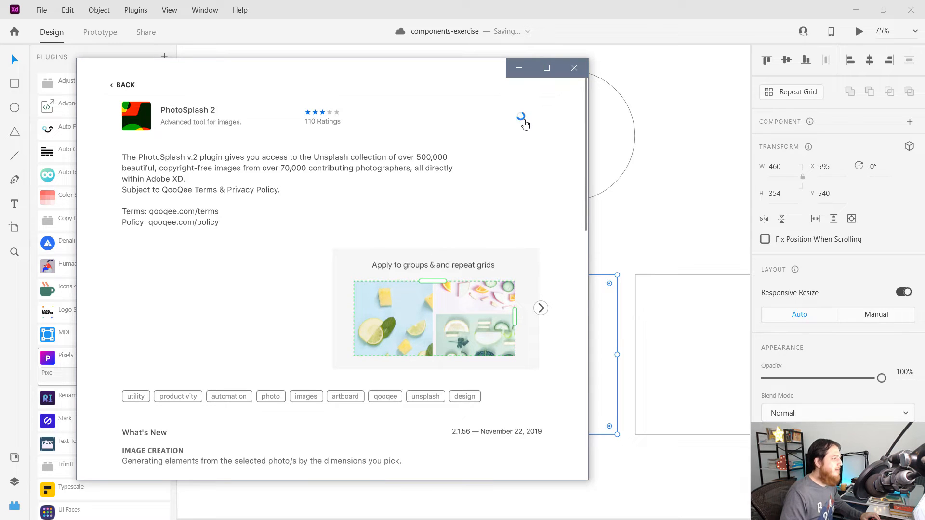
click(120, 85)
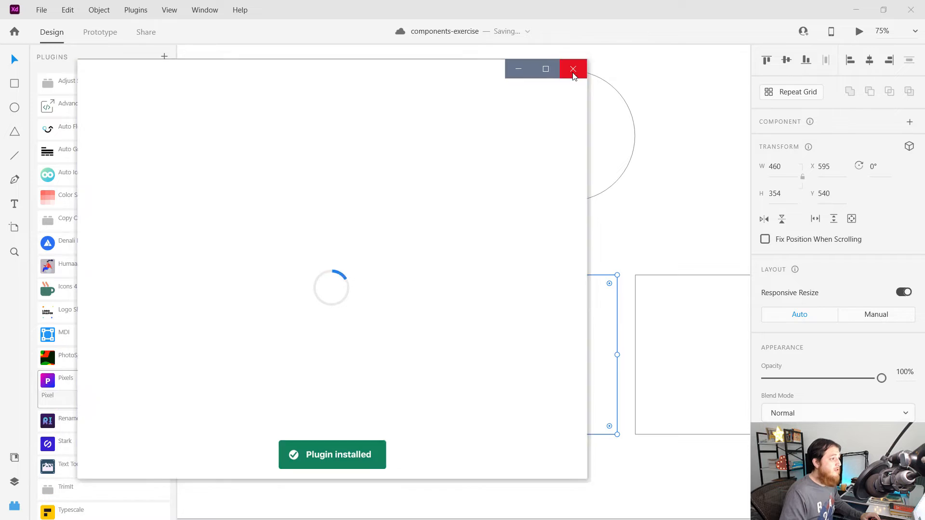
click(573, 68)
- Select the circle, dismiss the Pixels error and open the UI Faces plugin
click(392, 212)
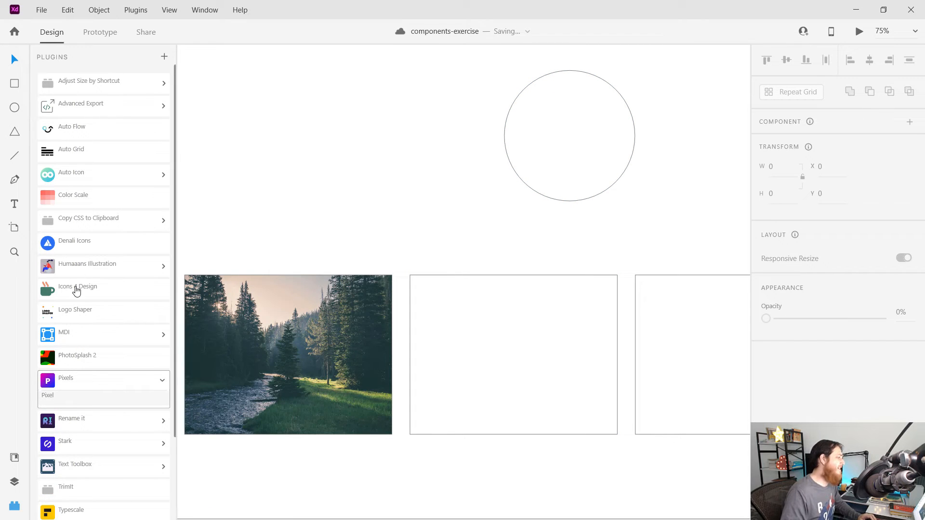
scroll(202, 354, down, 1)
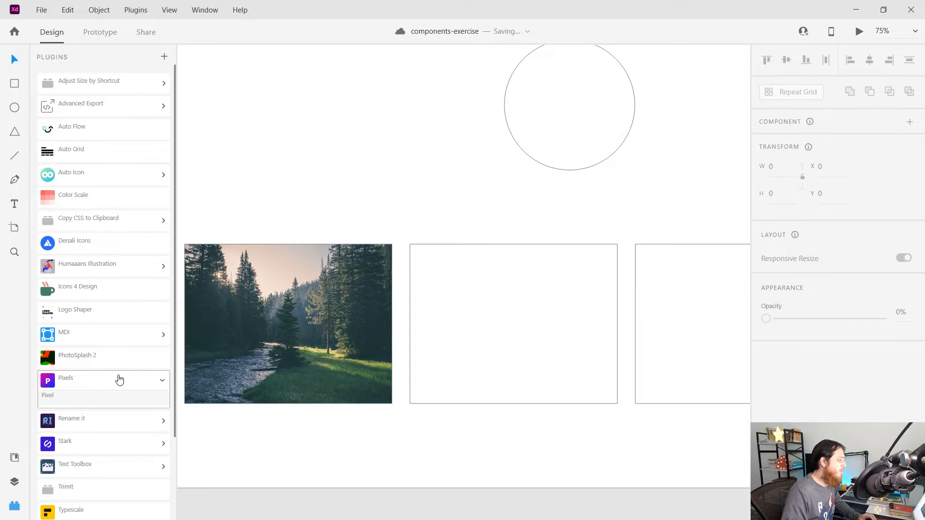
click(545, 116)
scroll(122, 345, down, 2)
scroll(122, 345, down, 1)
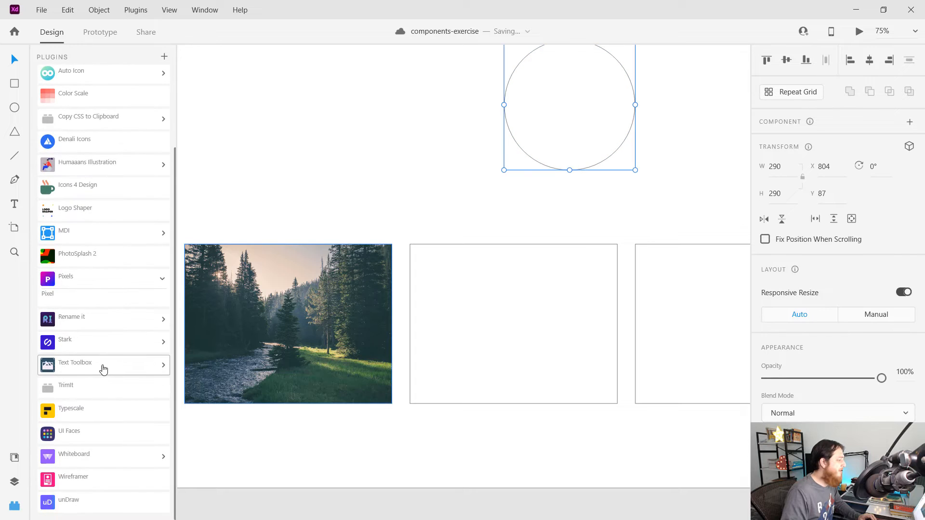
scroll(88, 417, up, 4)
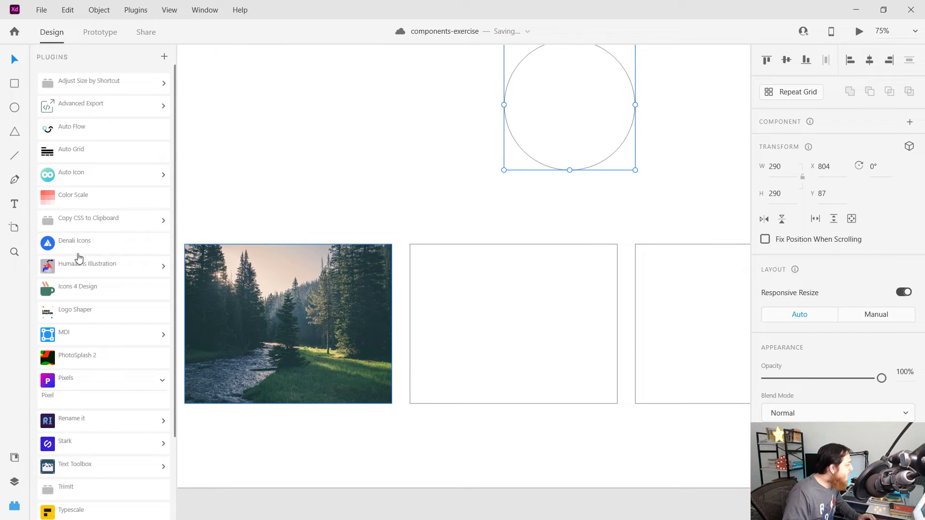
scroll(77, 265, down, 3)
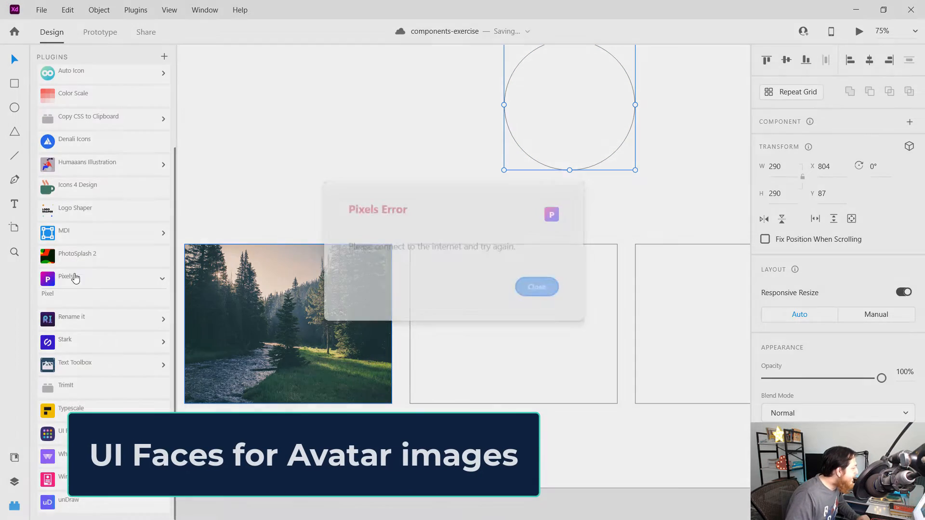
click(534, 285)
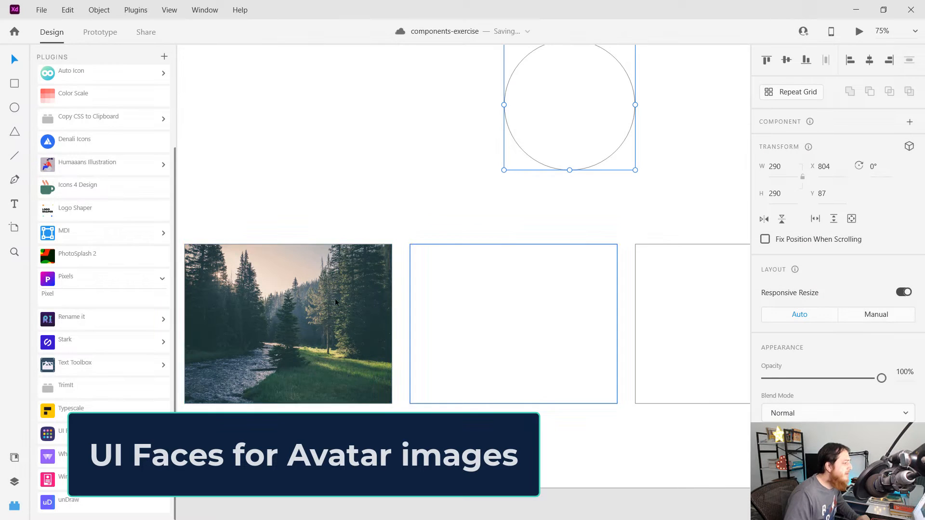
click(63, 432)
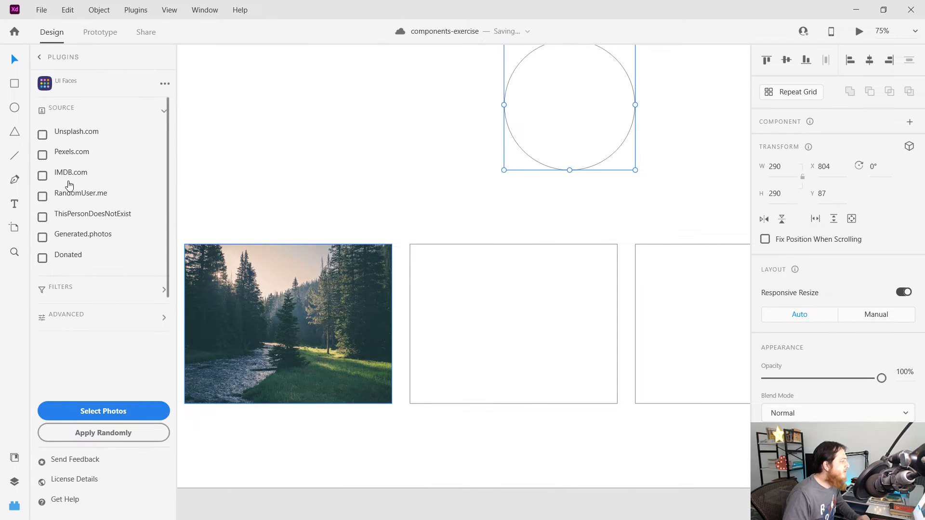
- Fill the circle with the long-haired smiling woman's portrait, using ThisPersonDoesNotExist and Generated.photos as UI Faces sources
click(42, 236)
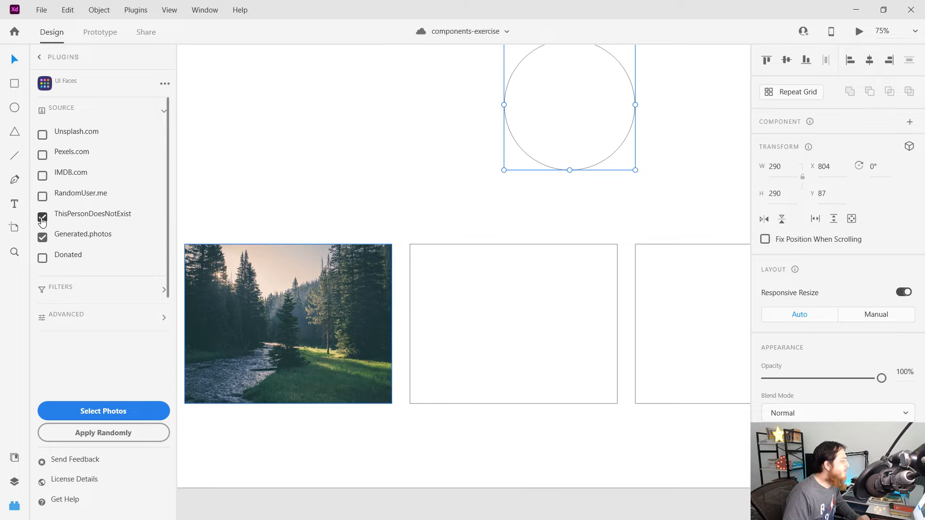
click(87, 411)
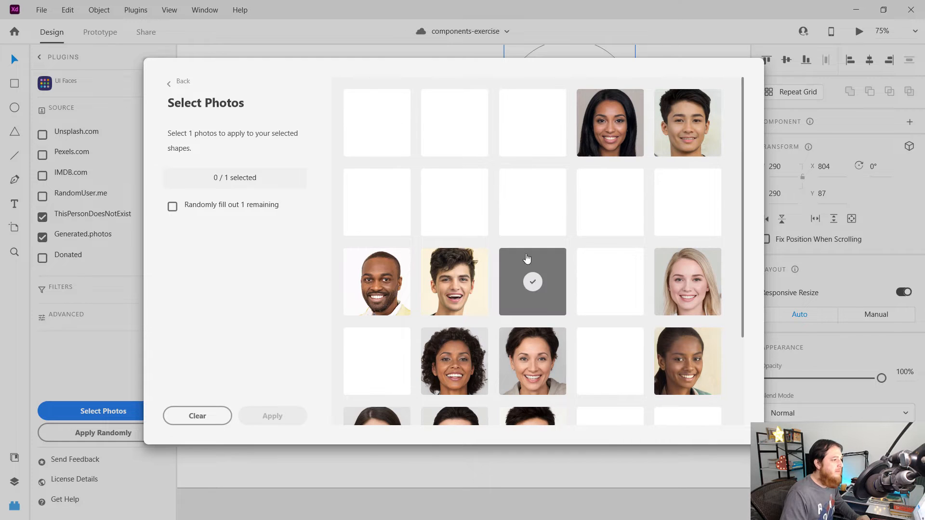
click(606, 140)
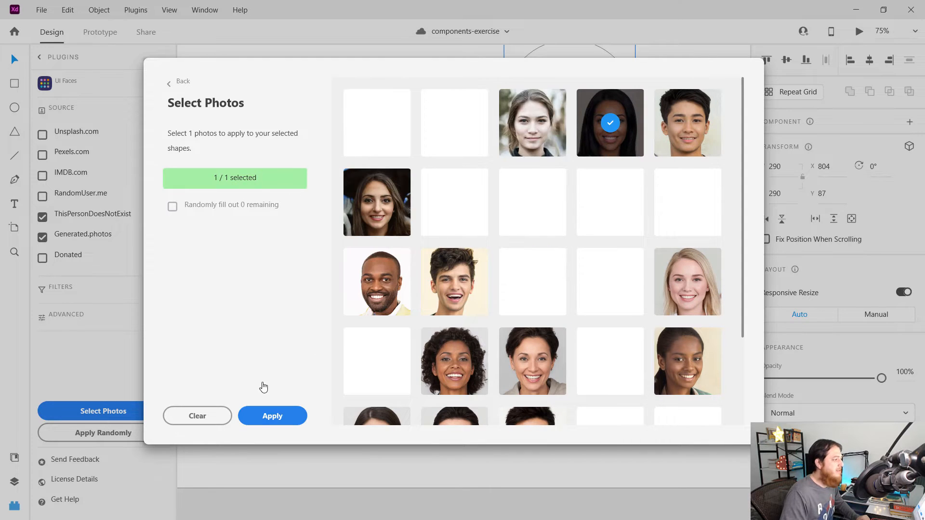
click(271, 415)
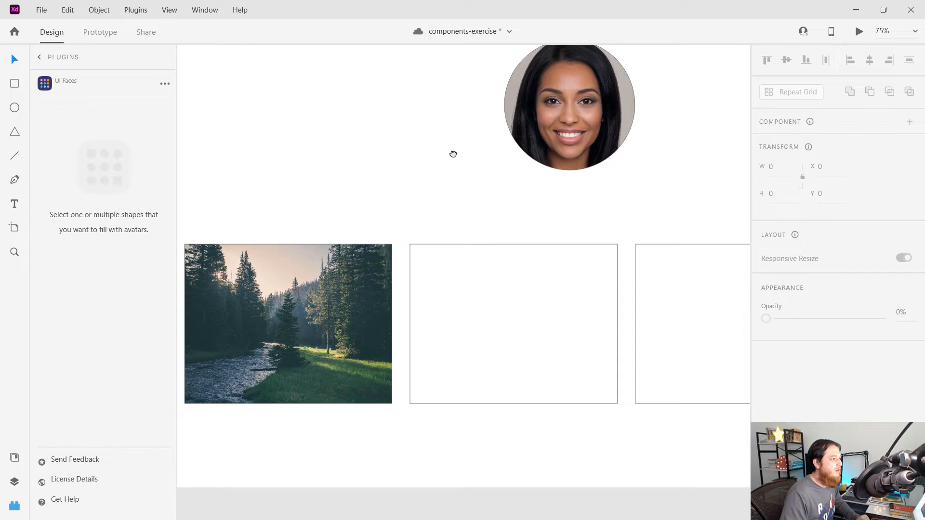
scroll(490, 164, up, 2)
scroll(491, 164, right, 2)
click(490, 165)
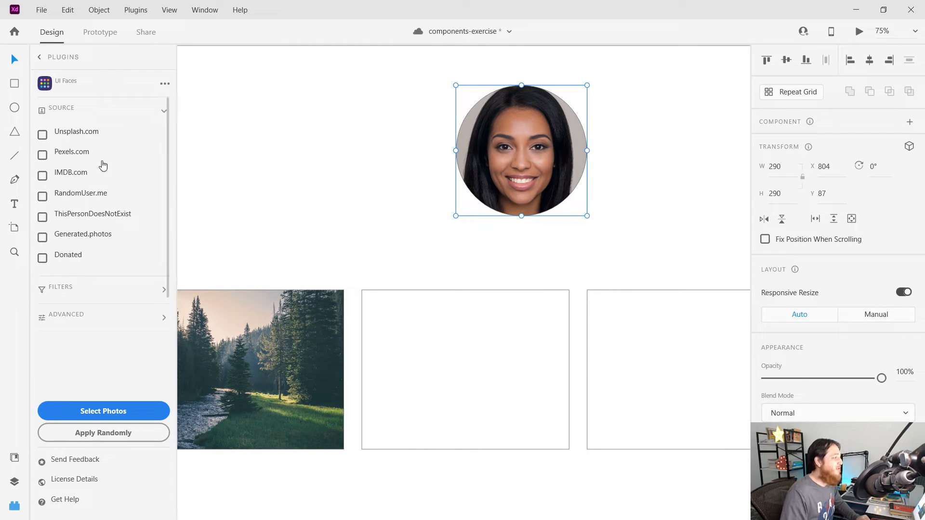
click(336, 220)
- Fill the middle rectangle with the Unsplash.com portrait of the woman in a black hat and clear the selection
click(429, 331)
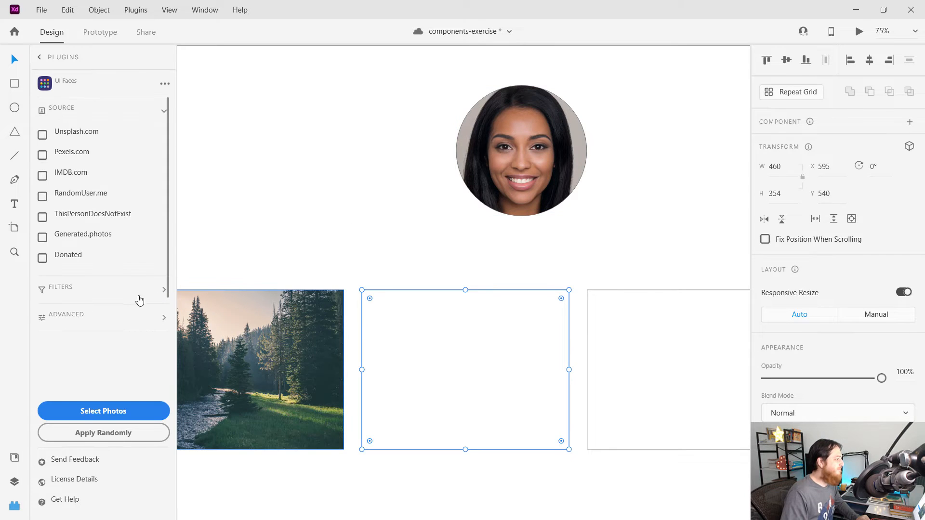
click(43, 135)
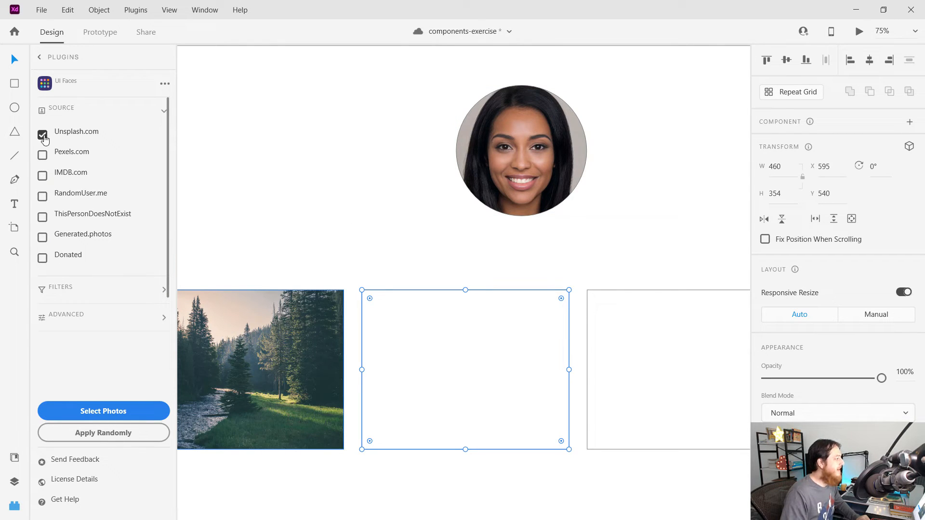
click(94, 413)
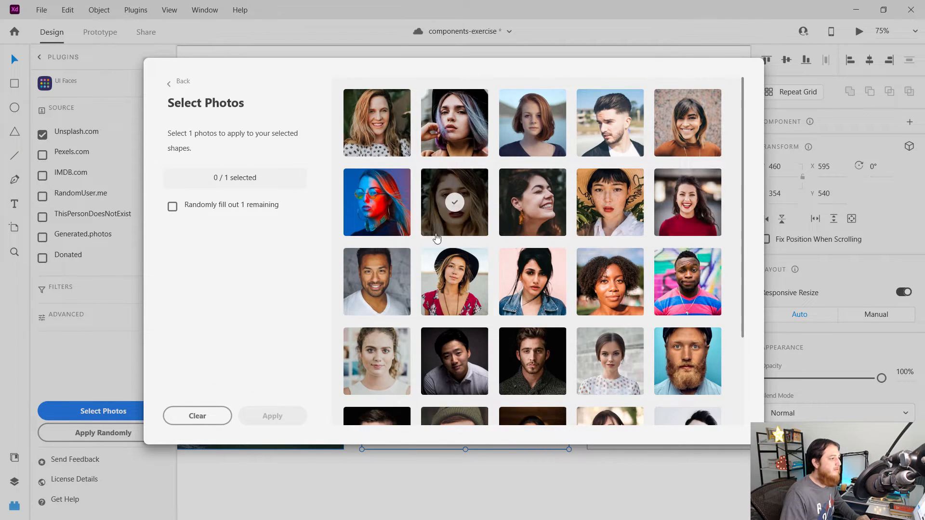
click(455, 303)
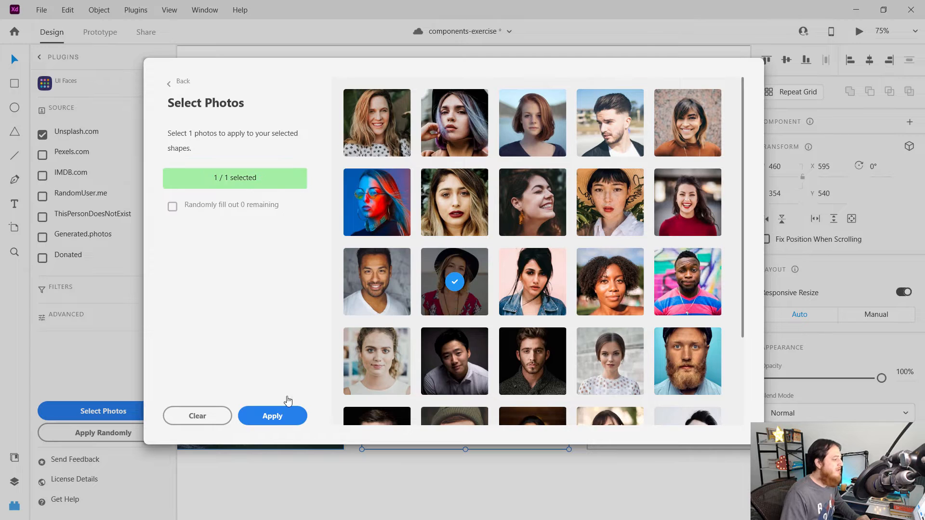
click(284, 417)
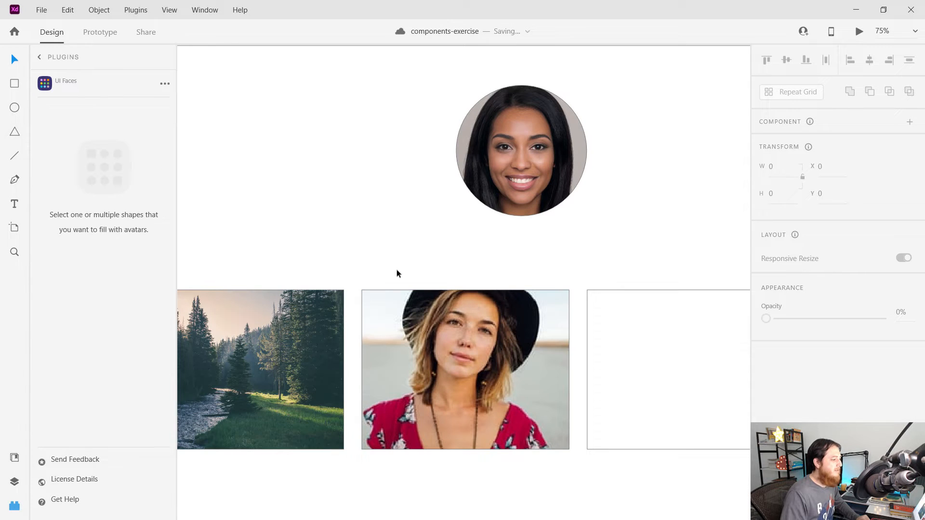
click(446, 352)
click(417, 204)
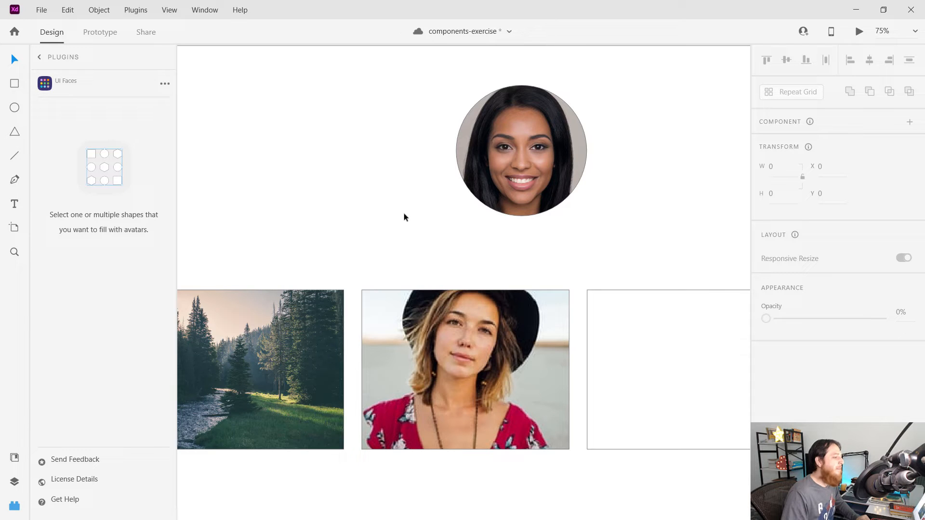
- Leave UI Faces for the list of installed plugins and deselect the circle
click(519, 179)
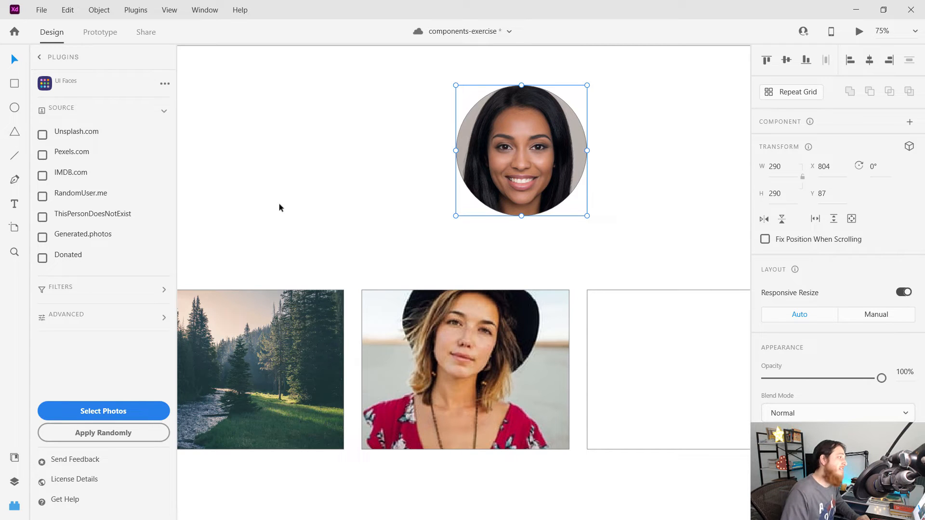
click(40, 57)
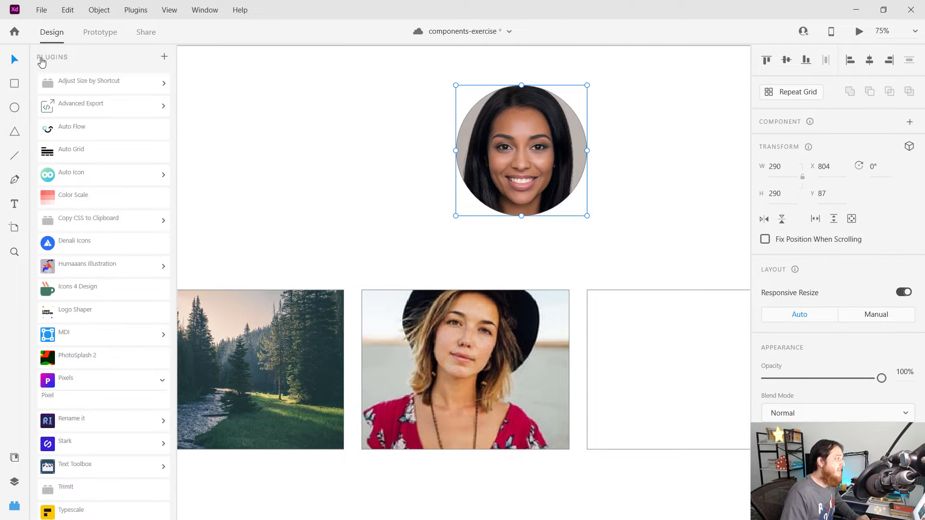
click(311, 205)
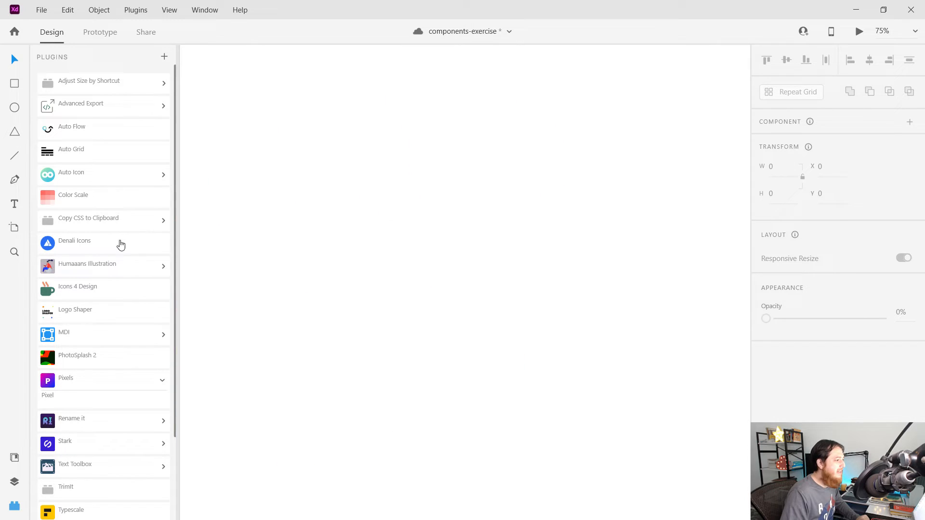
- Copy the Dark analytics illustration from the unDraw plugin and select the empty Web 1920 – 1 artboard
drag(376, 259, 397, 265)
key(ctrl+minus)
key(ctrl+minus)
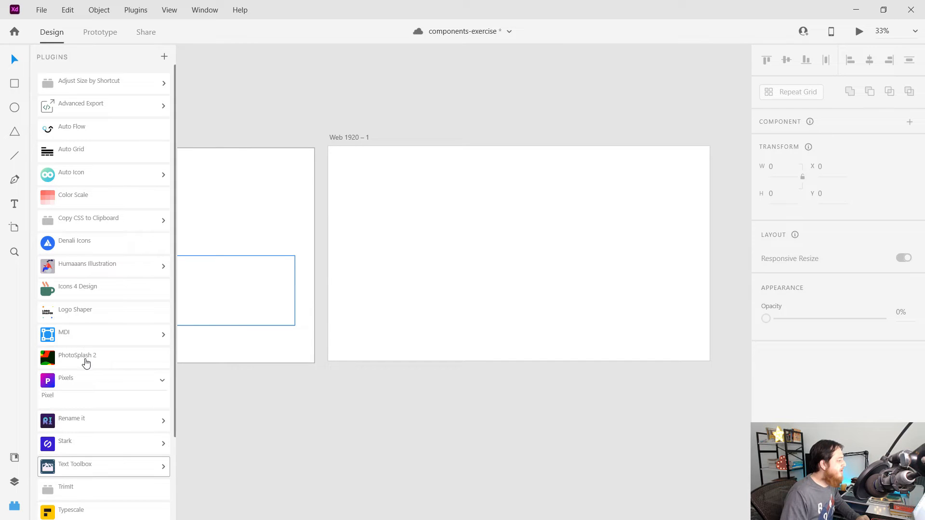
scroll(68, 352, down, 3)
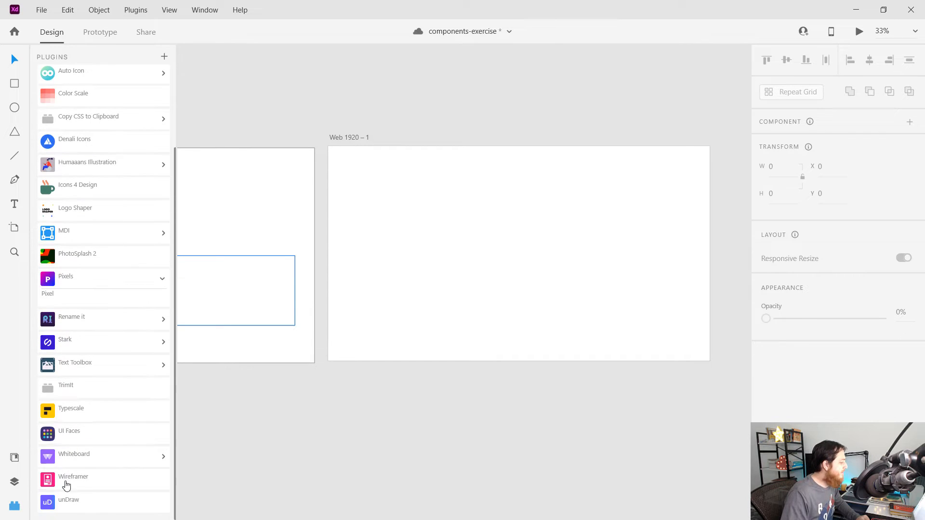
click(68, 503)
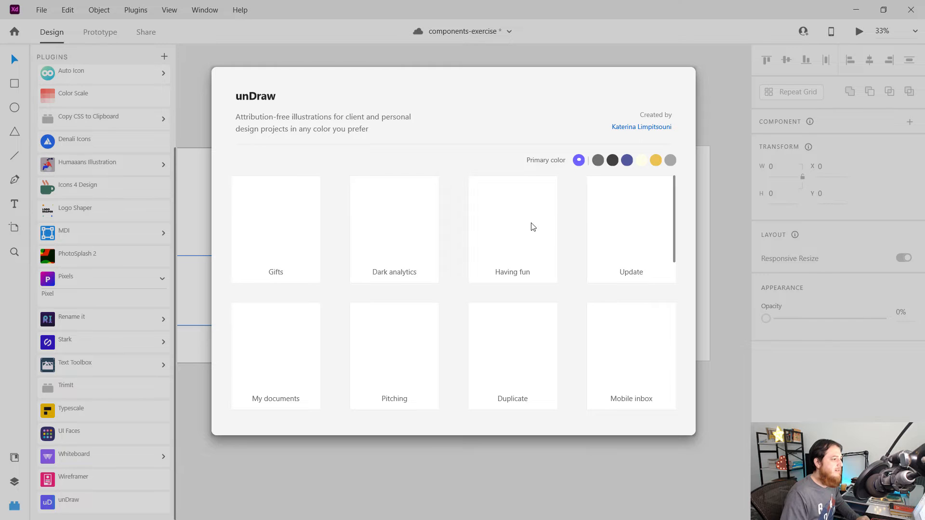
click(402, 251)
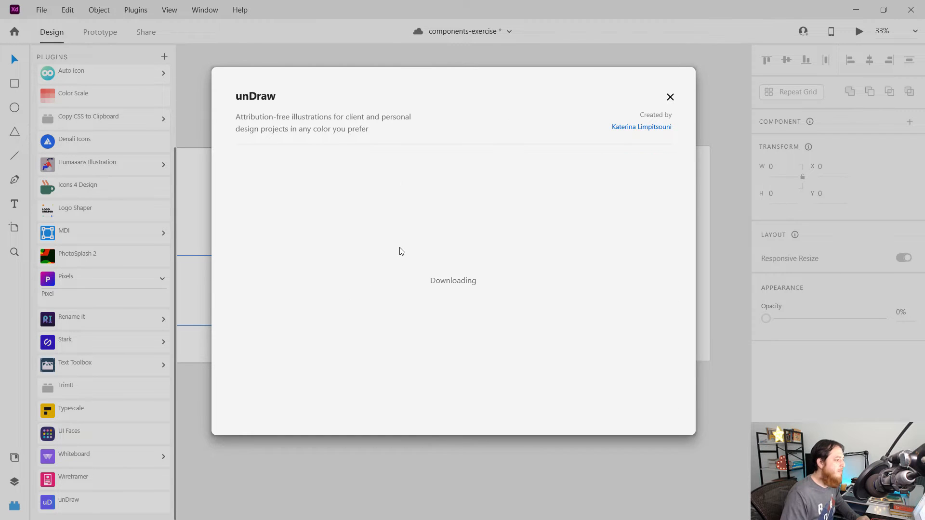
click(446, 331)
click(425, 270)
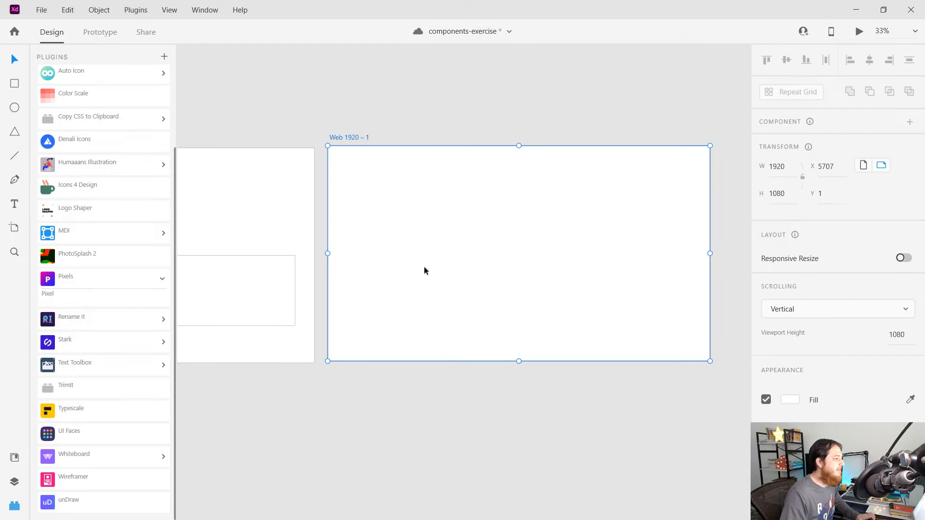
- Paste the copied unDraw illustration onto the Web 1920 – 1 artboard, then delete it
key(ctrl+v)
drag(421, 170, 638, 328)
drag(450, 176, 626, 330)
key(Delete)
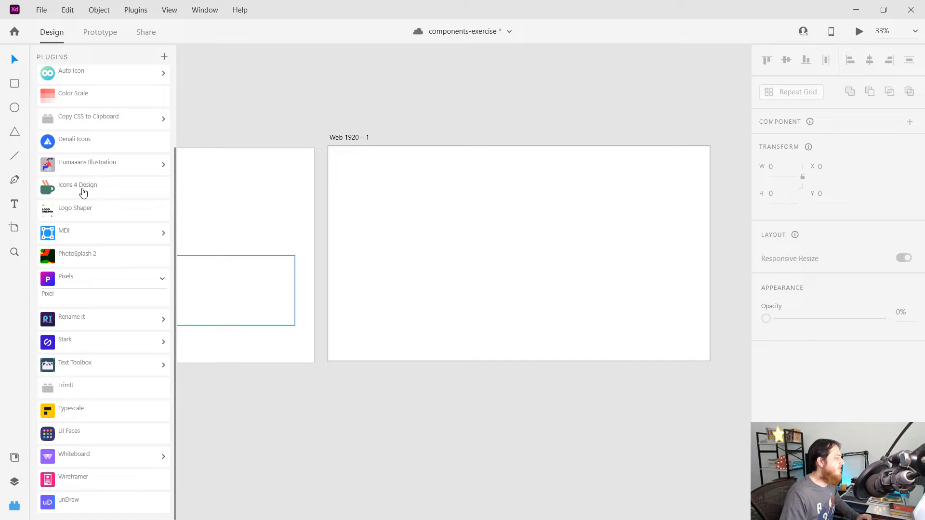
- Insert the walking man with navy sweater and teal trousers from the Humaaans plugin into the Web 1920 – 1 artboard and deselect him
click(85, 166)
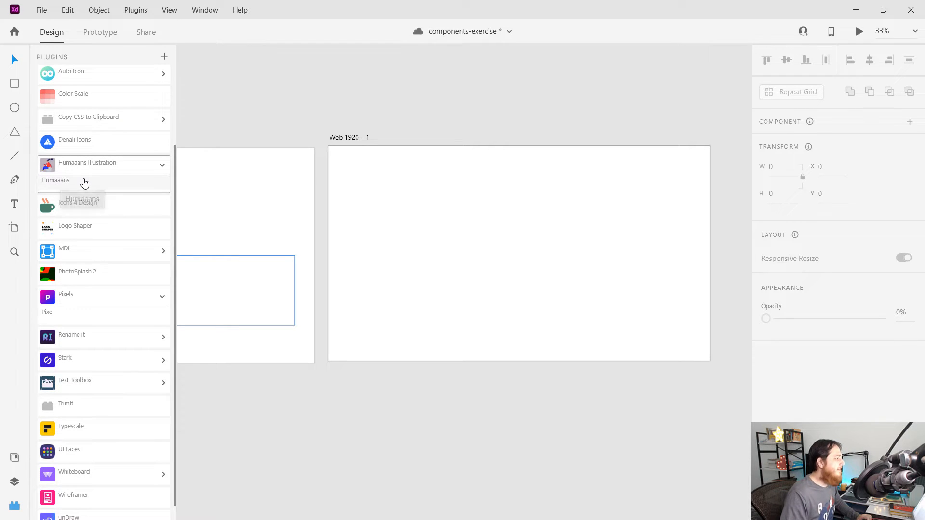
click(63, 181)
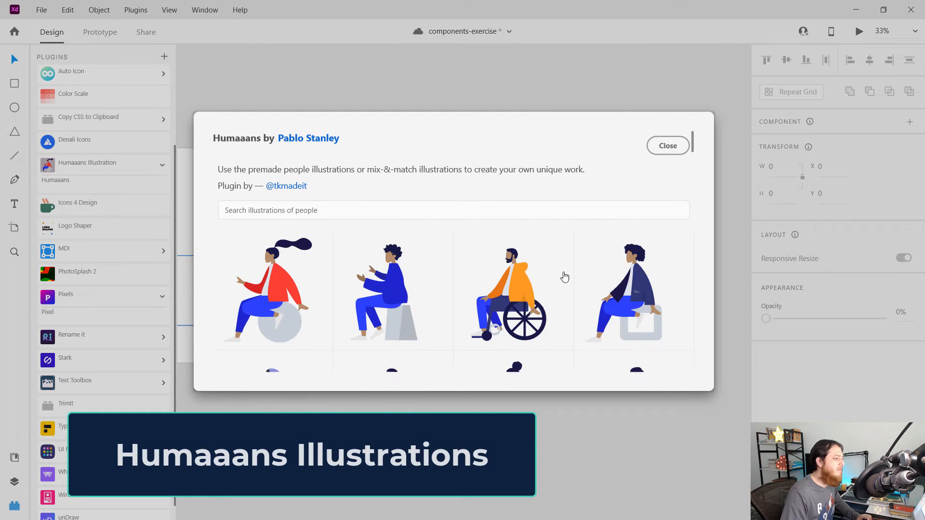
scroll(471, 323, down, 5)
scroll(471, 322, down, 2)
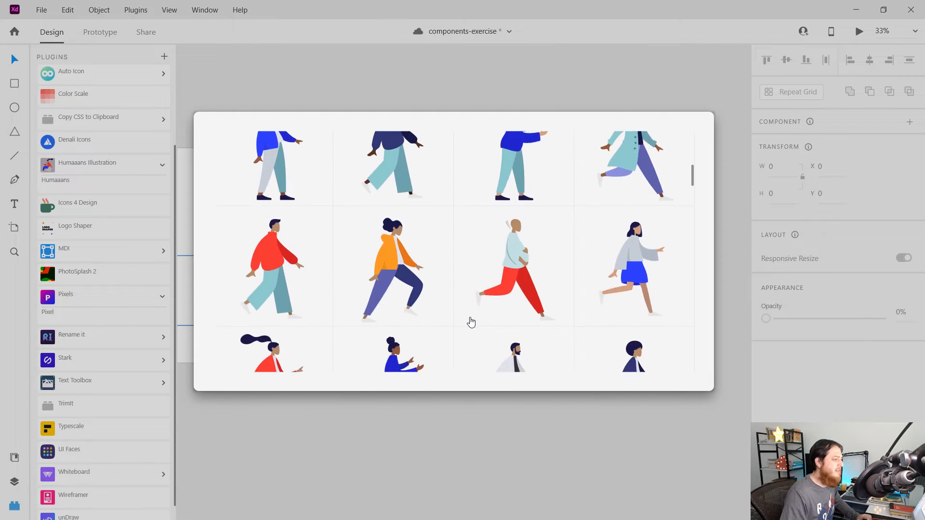
scroll(471, 322, up, 5)
click(381, 365)
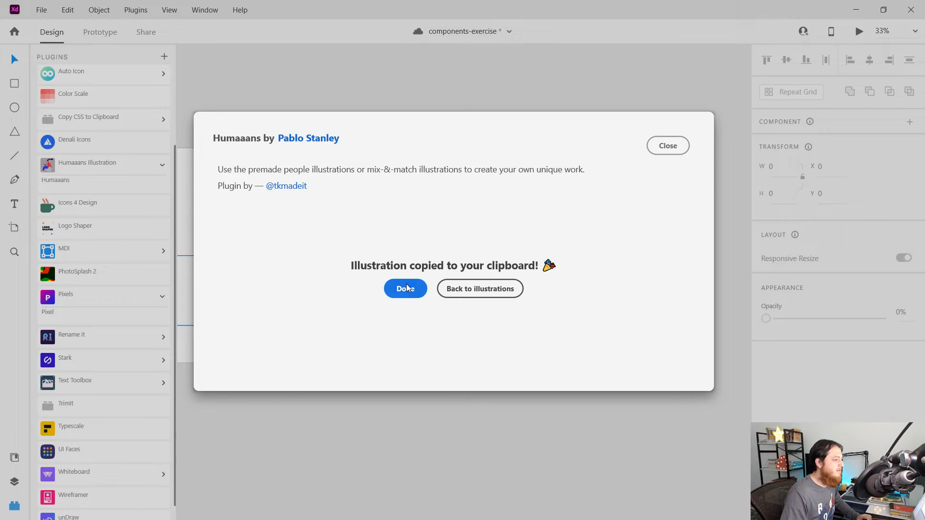
click(406, 289)
key(ctrl+v)
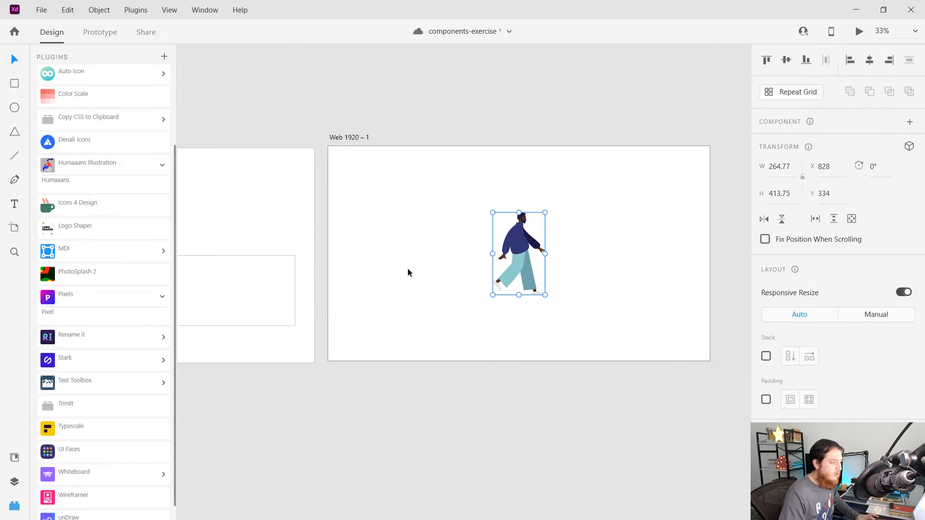
click(428, 251)
drag(440, 186, 581, 316)
click(540, 306)
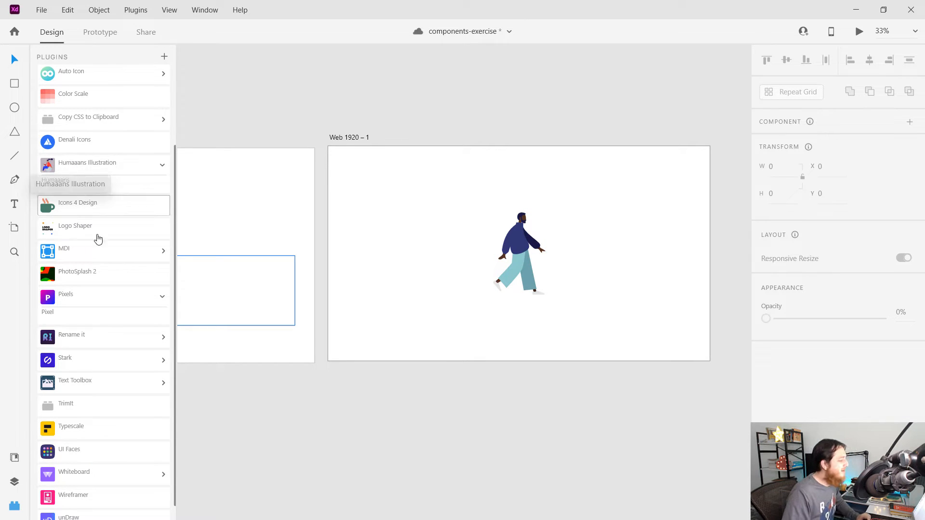
- Open the PhotoSplash 2 plugin to view its start screen and return to the list of installed plugins
scroll(89, 357, down, 1)
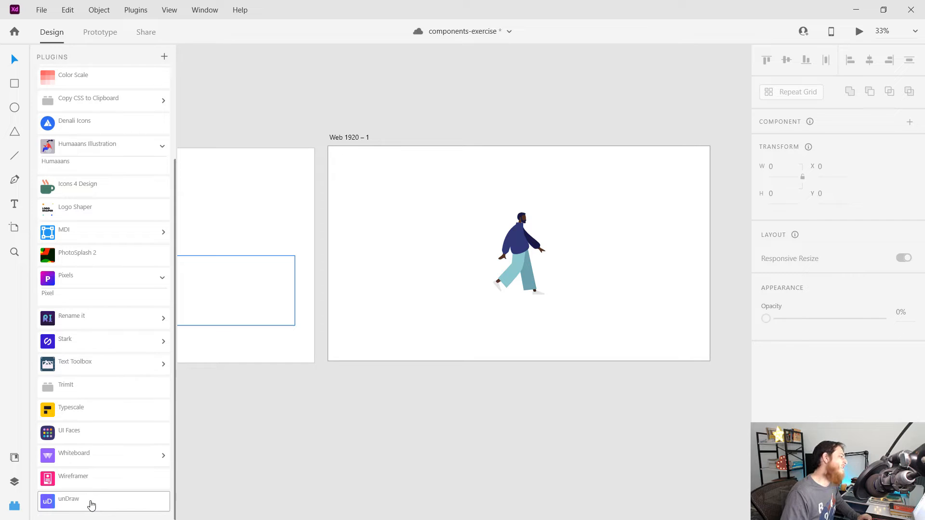
click(108, 256)
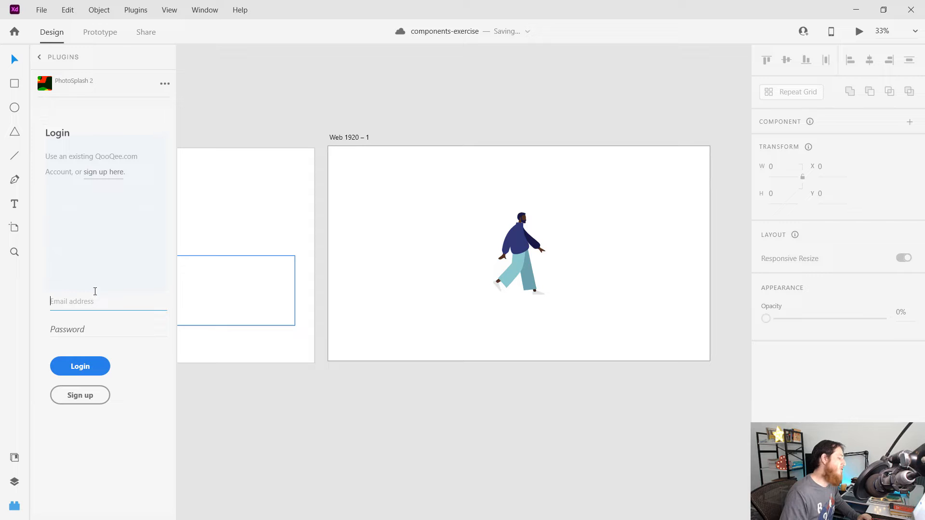
click(40, 57)
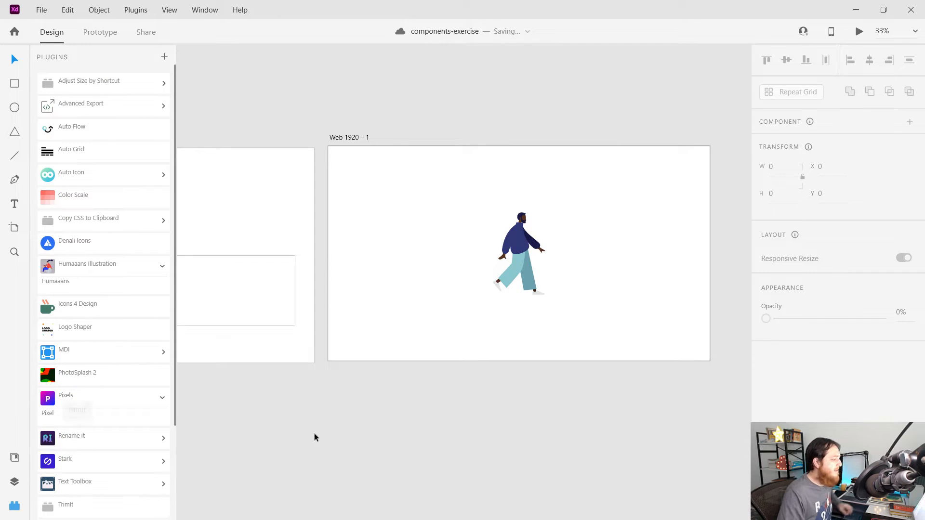
- Delete the walking man illustration from the Web 1920 – 1 artboard
scroll(116, 454, down, 3)
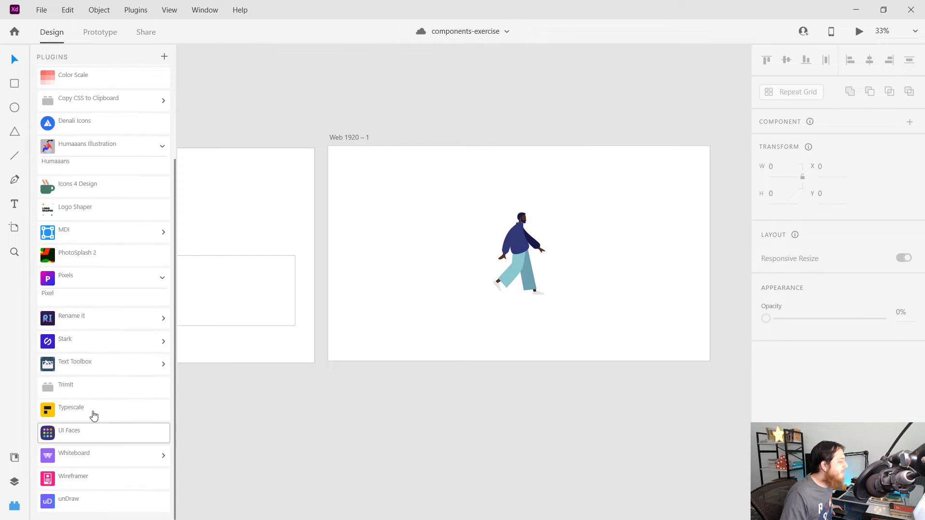
click(513, 259)
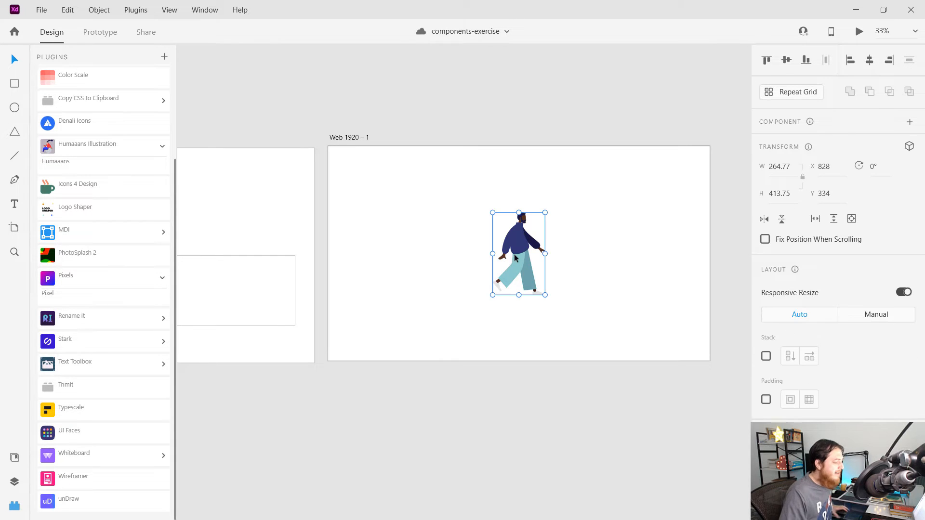
key(Delete)
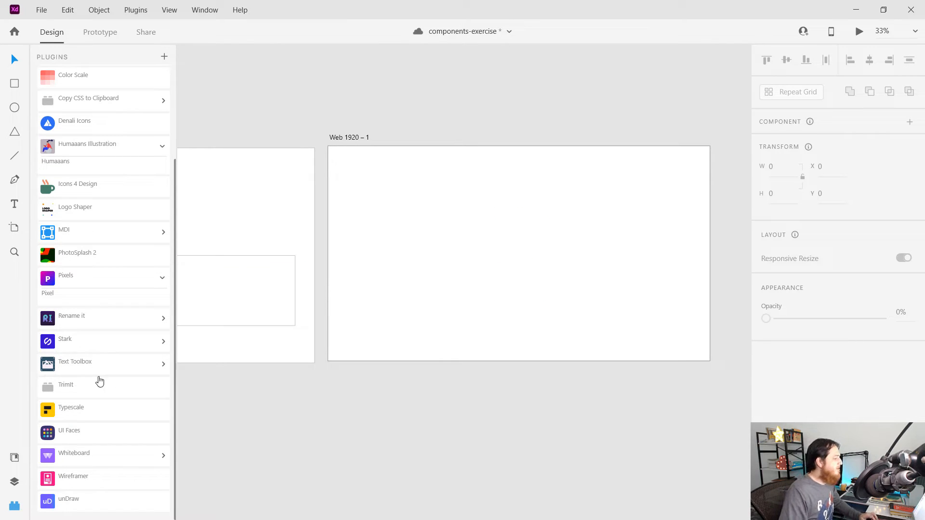
- Move the 56.83 px sample line on the TypeScale artboard into the empty area below the other lines, at about X 91, Y 759
drag(183, 380, 581, 396)
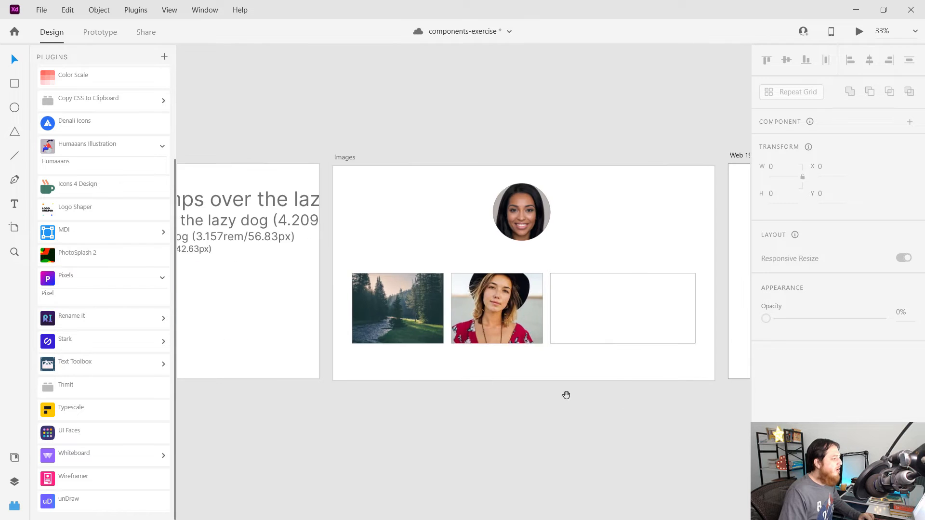
drag(377, 386, 687, 400)
drag(502, 380, 533, 372)
click(406, 242)
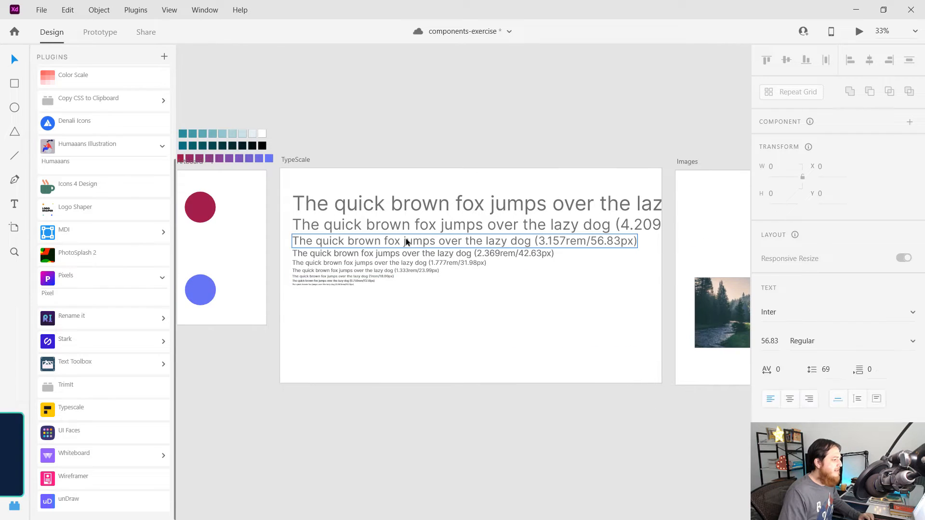
drag(407, 241, 433, 327)
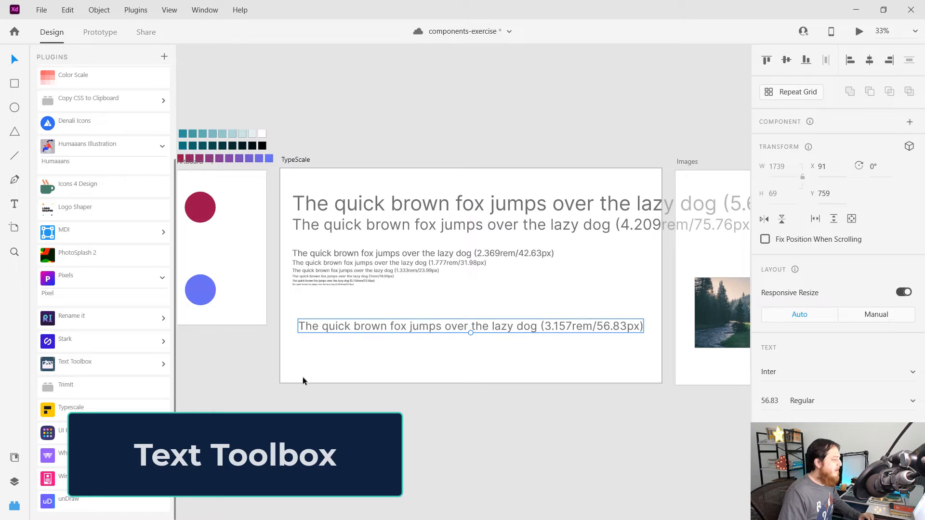
- Replace the moved line with Cicero (Latin) placeholder text using Text Toolbox's Lorem Ipsum, ending with a period and including line breaks
click(83, 367)
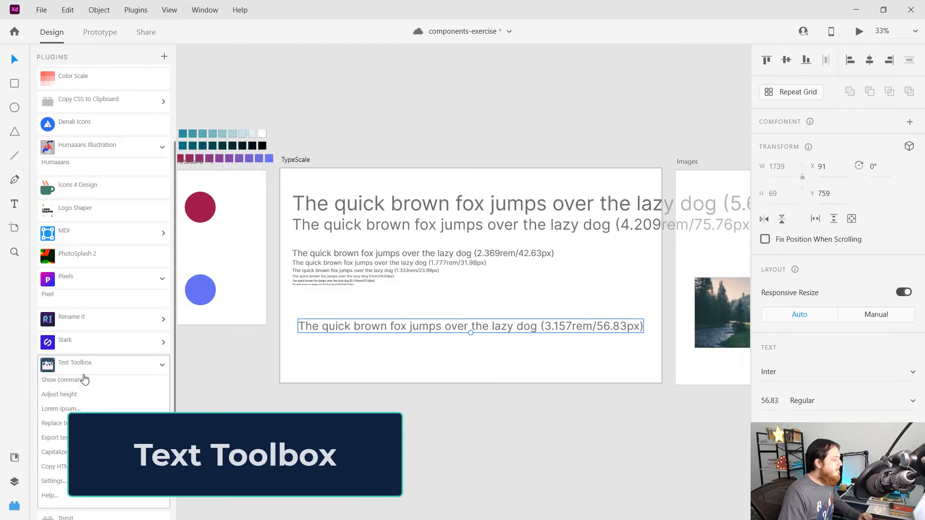
click(78, 410)
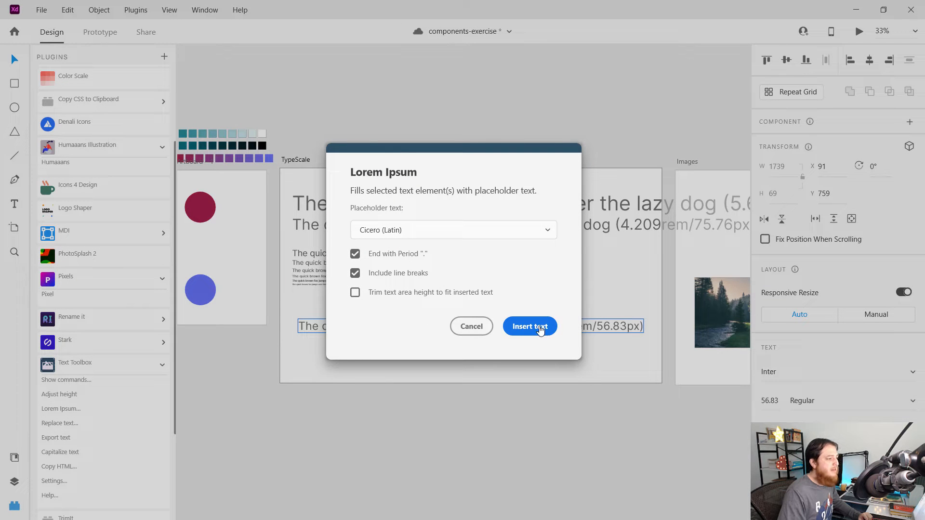
click(526, 330)
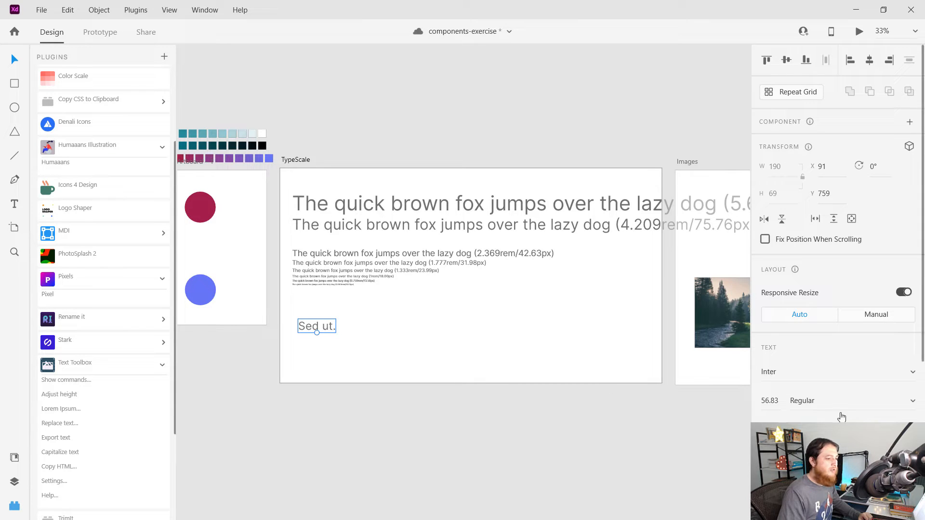
- Switch the "Sed ut." text to fixed size and enlarge its box to about 1369 wide by 279 high
double_click(322, 329)
key(Escape)
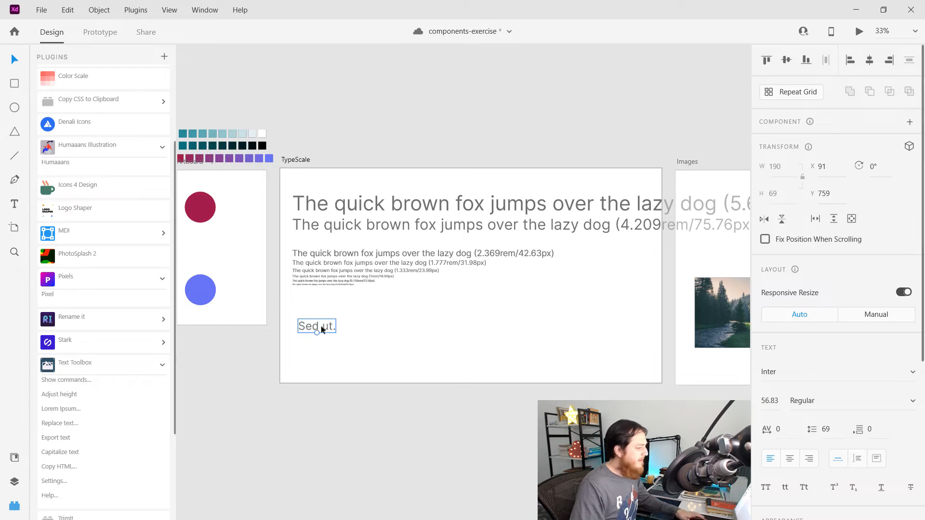
click(877, 458)
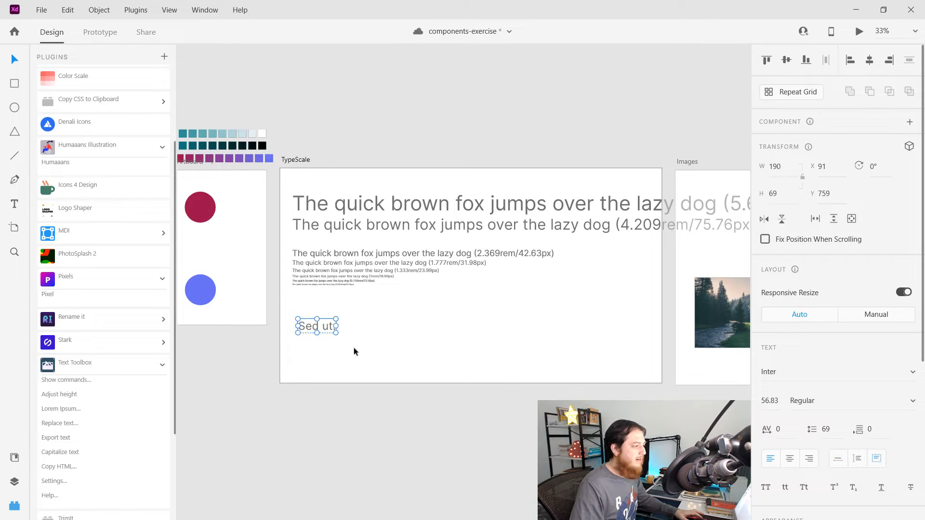
drag(336, 326, 570, 327)
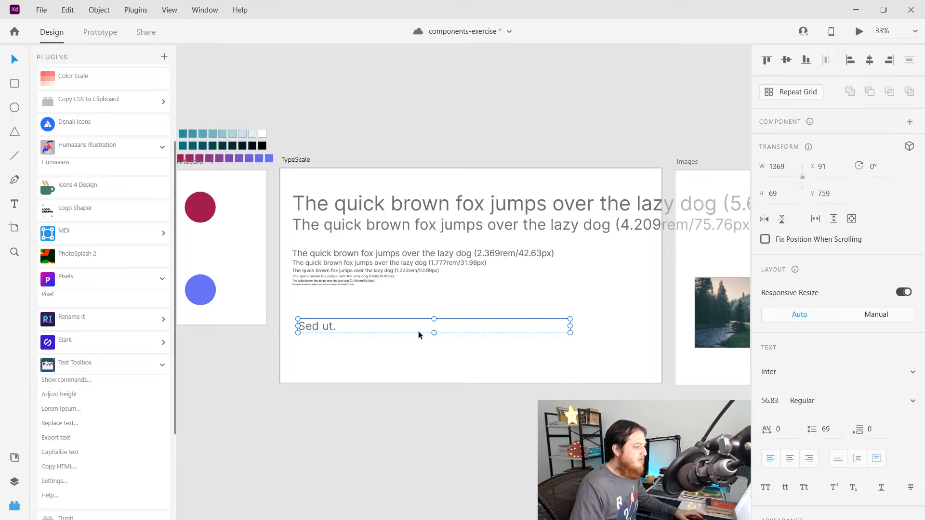
drag(433, 334, 434, 374)
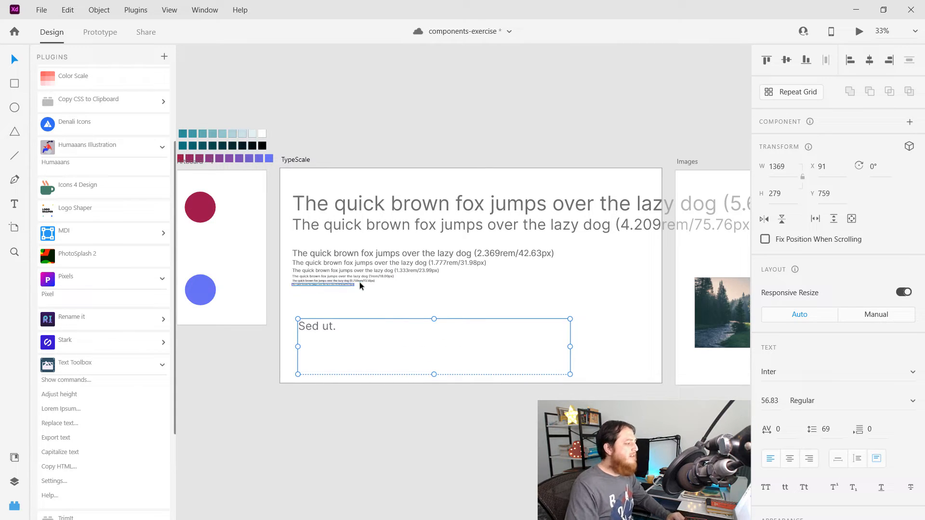
- Fit the text box to its content with Text Toolbox's Adjust height, stretch it to about 301 high, and fit it again
click(64, 398)
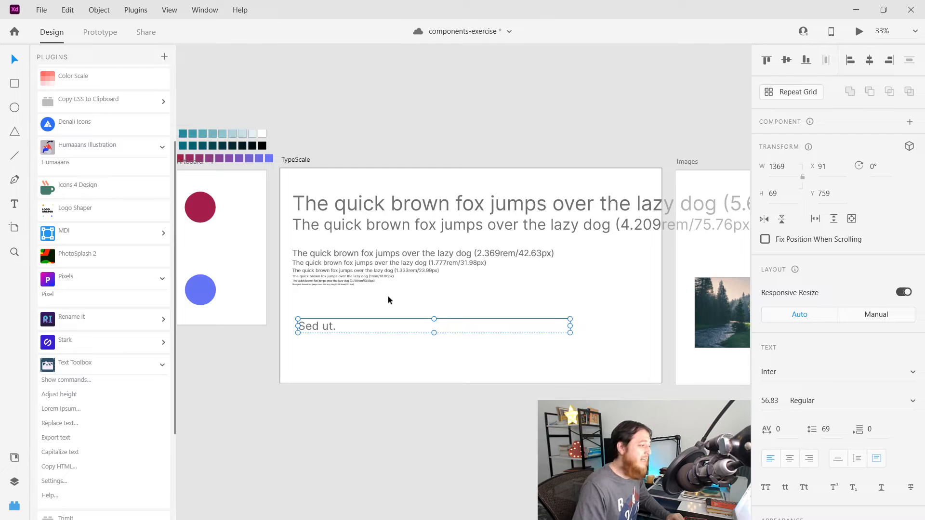
drag(434, 333, 433, 379)
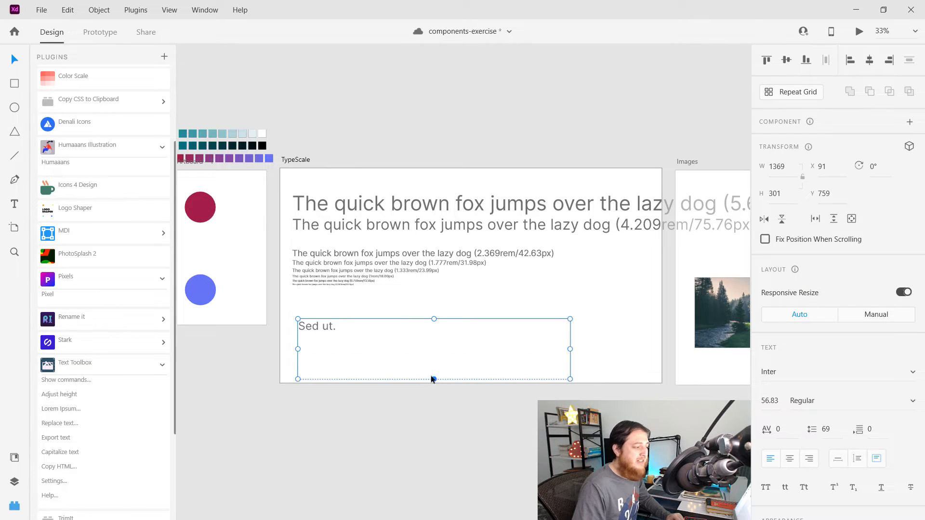
click(63, 397)
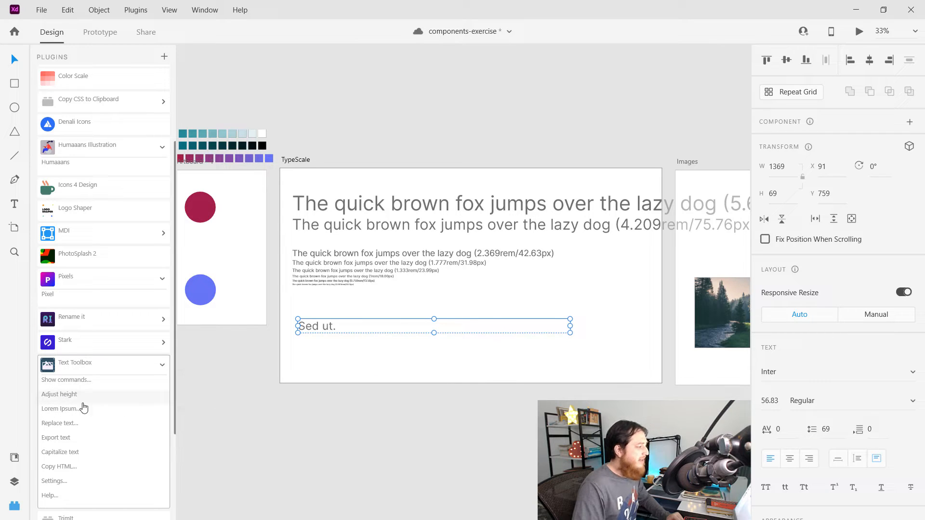
- Stretch the text box to about 292 high, fill it with Cicero (Latin) placeholder text, and move it to about X 97, Y 708
drag(434, 333, 435, 377)
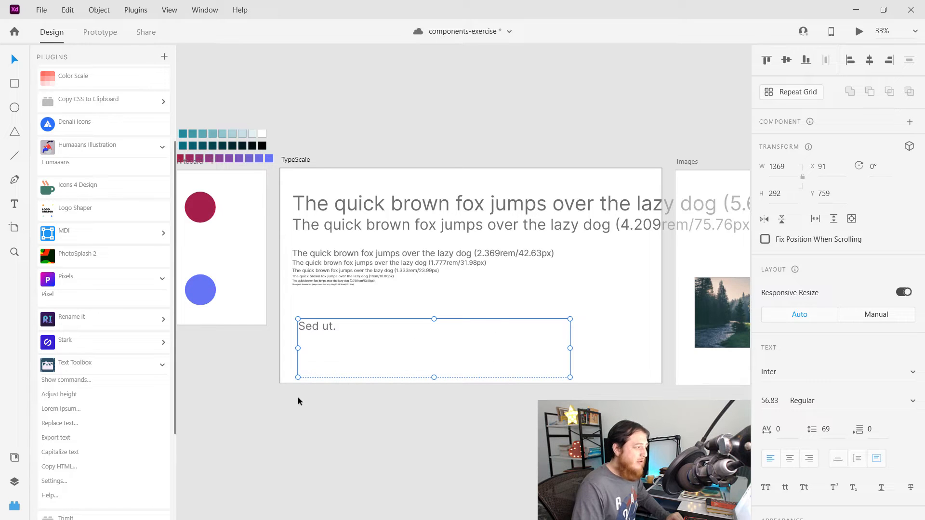
click(67, 409)
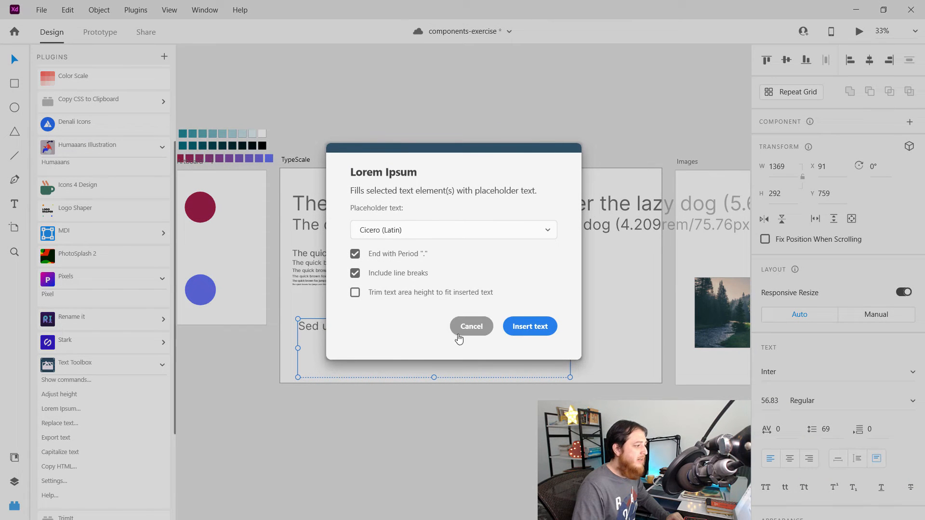
click(532, 326)
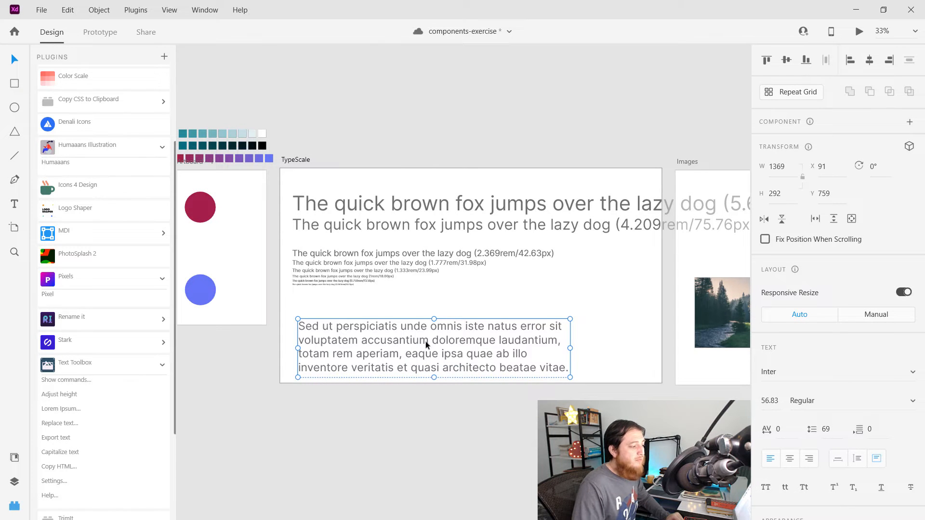
mouse_move(426, 341)
mouse_down()
mouse_move(462, 317)
mouse_move(441, 332)
mouse_up()
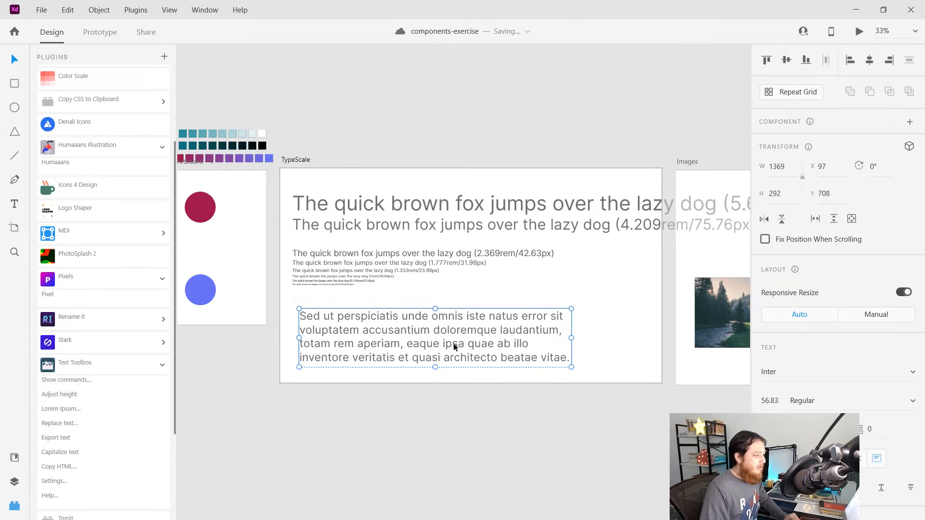
- Stretch the "Sed ut" text box to about 355 high and shrink it to its content with the Trimit plugin
scroll(97, 381, down, 3)
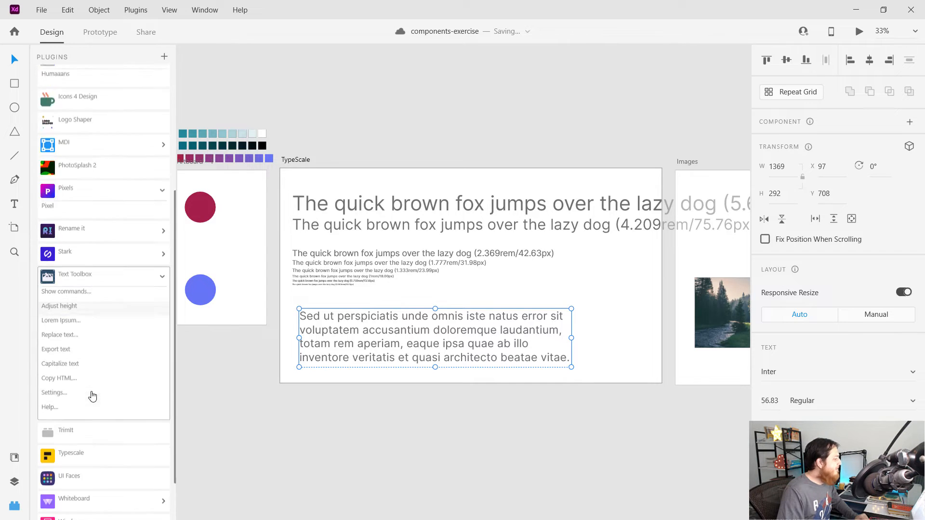
click(163, 230)
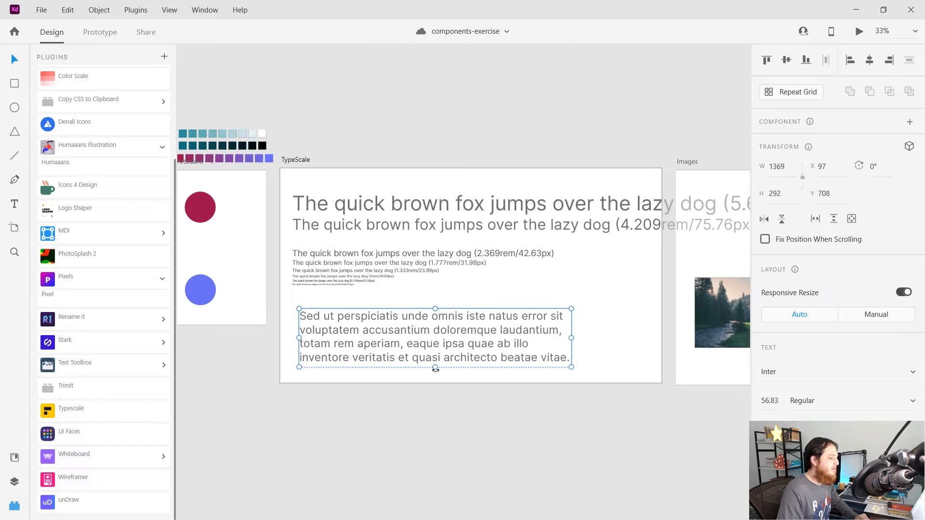
drag(435, 368, 435, 379)
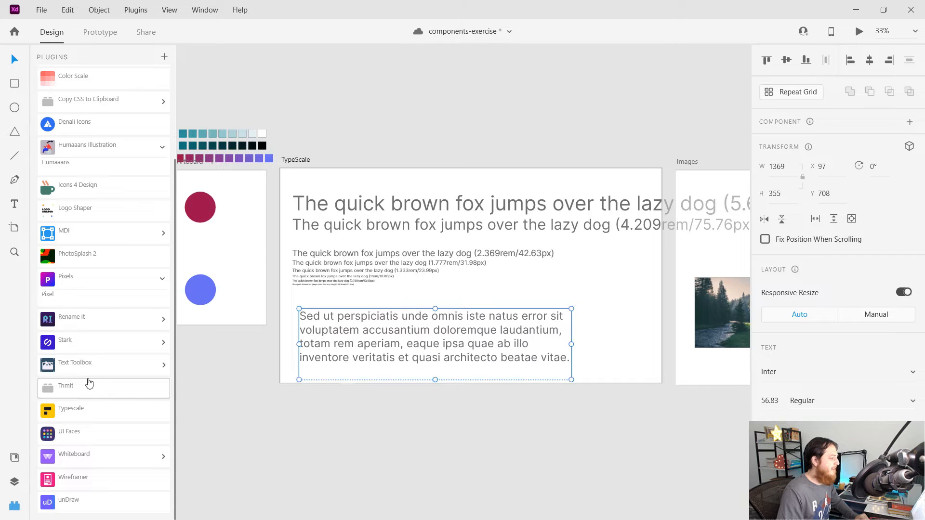
click(76, 387)
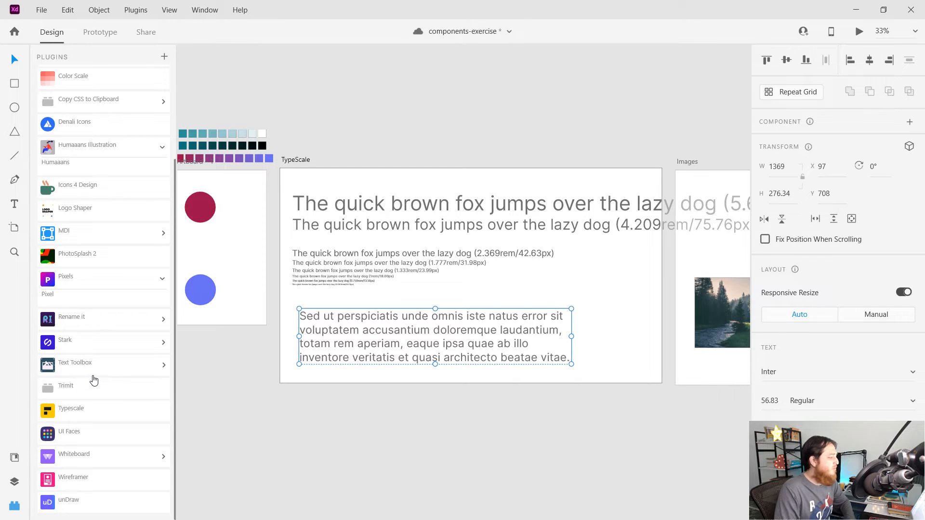
- Collapse the Text Toolbox, Pixels and Humaaans Illustration command lists among the plugins
click(91, 367)
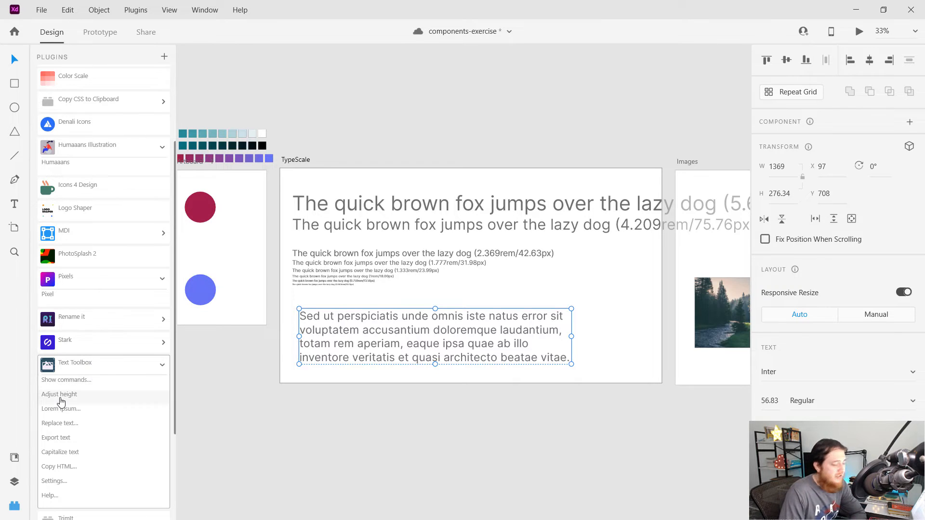
click(76, 369)
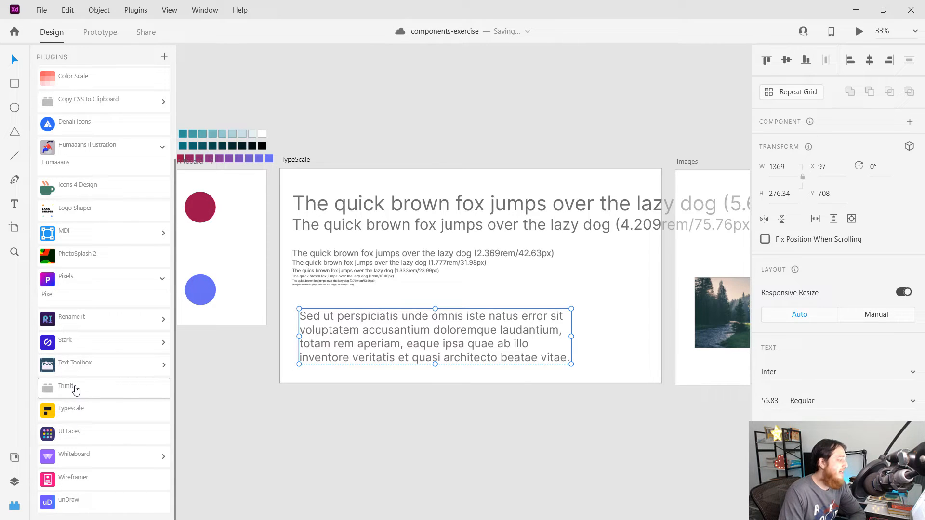
click(143, 370)
click(125, 369)
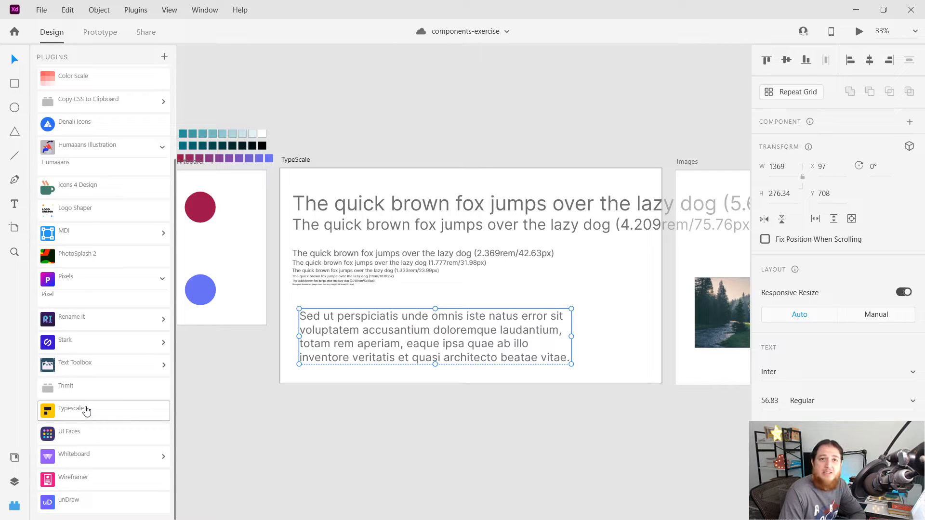
click(162, 280)
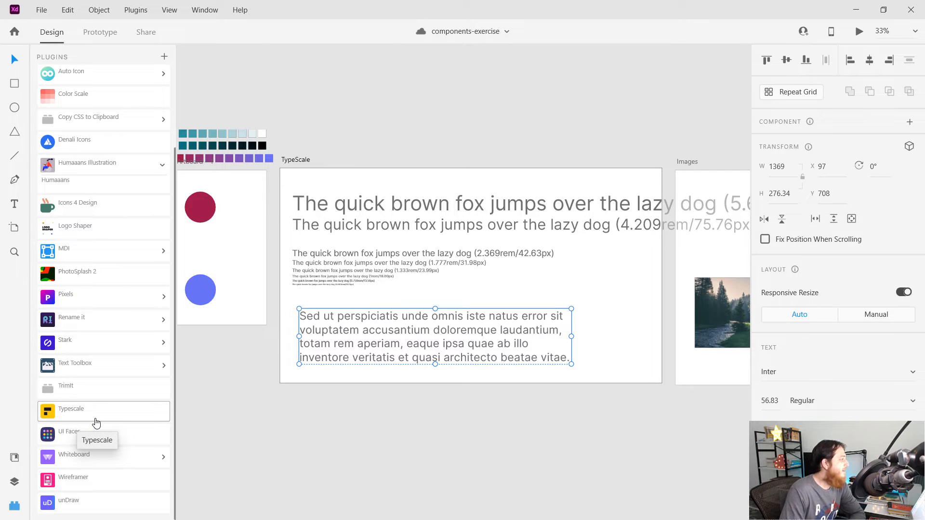
scroll(106, 385, up, 3)
click(164, 268)
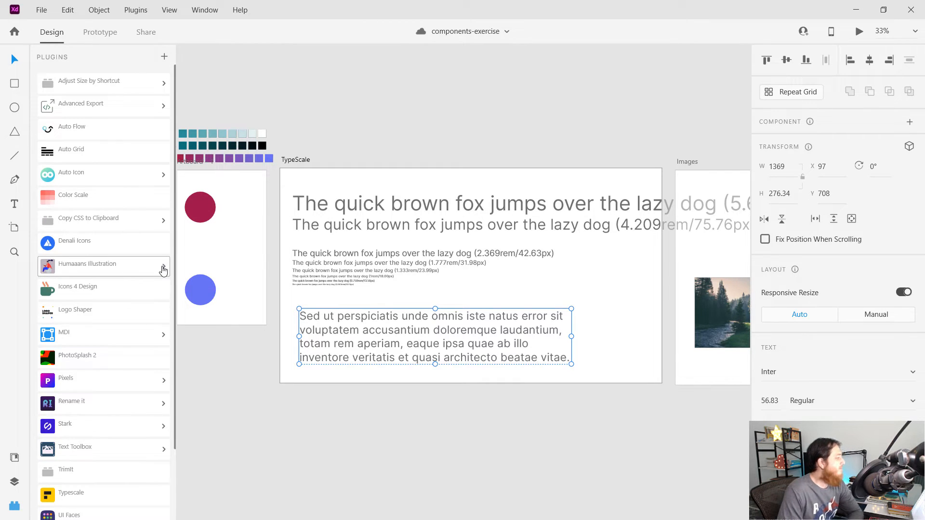
- Select the empty Web 1920 – 1 artboard and start the Auto Icon plugin
click(213, 374)
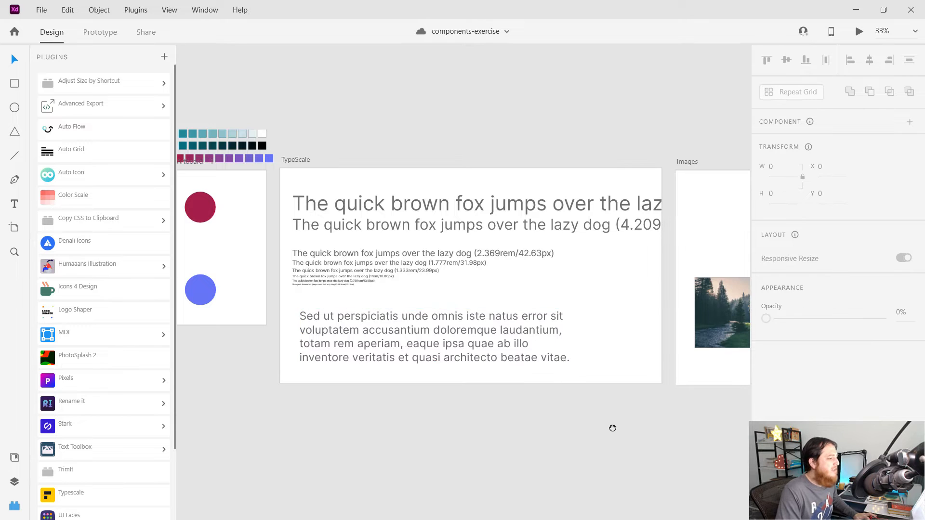
drag(612, 428, 309, 423)
drag(644, 417, 328, 403)
drag(477, 415, 320, 434)
drag(481, 318, 421, 316)
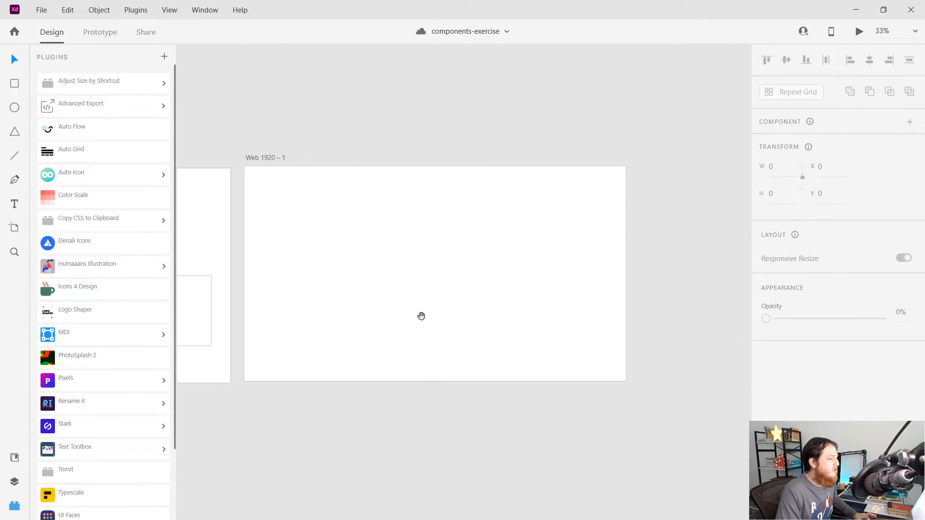
click(426, 300)
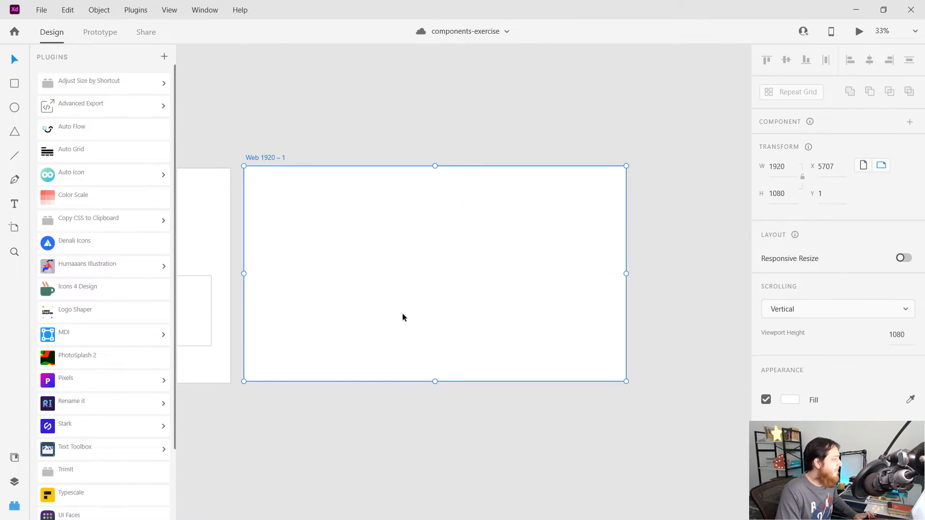
click(75, 176)
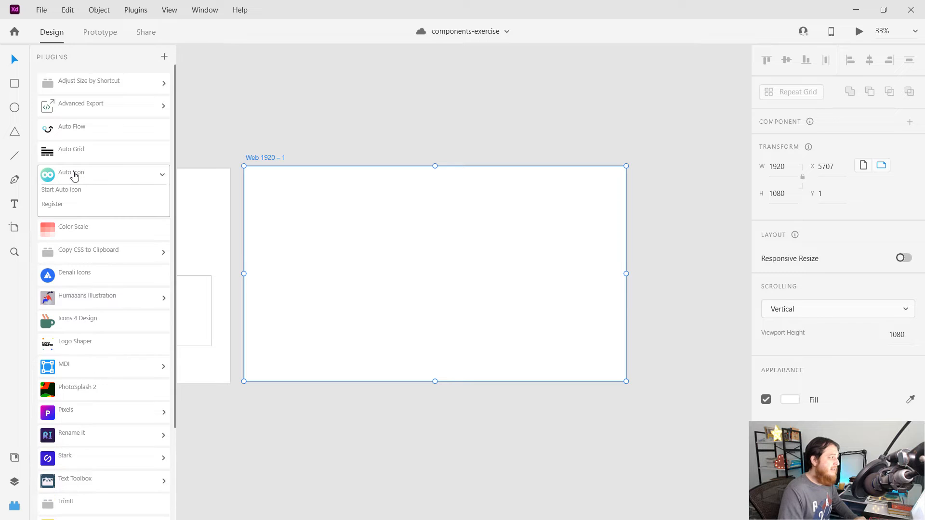
click(58, 188)
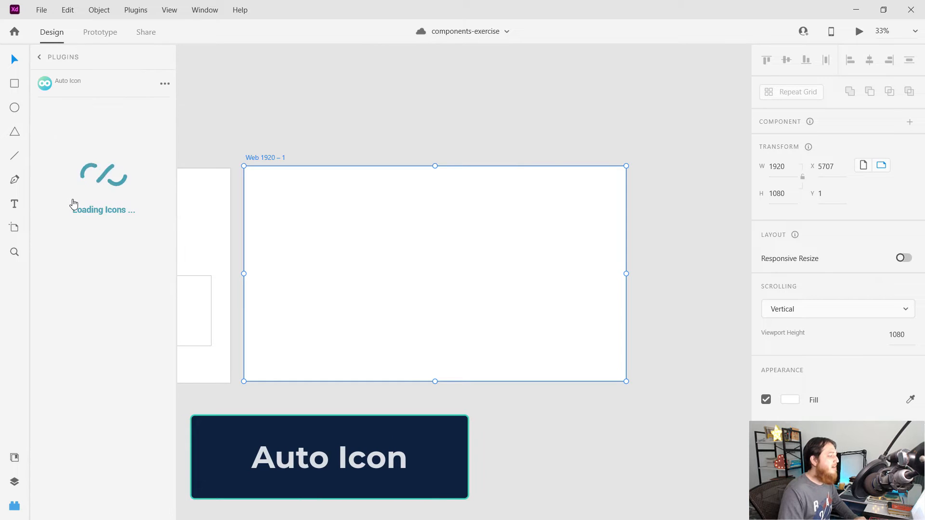
- Open the 151-icon Font Awesome pack, set the icon size to 24 px, and search the pack for "check"
scroll(87, 389, down, 4)
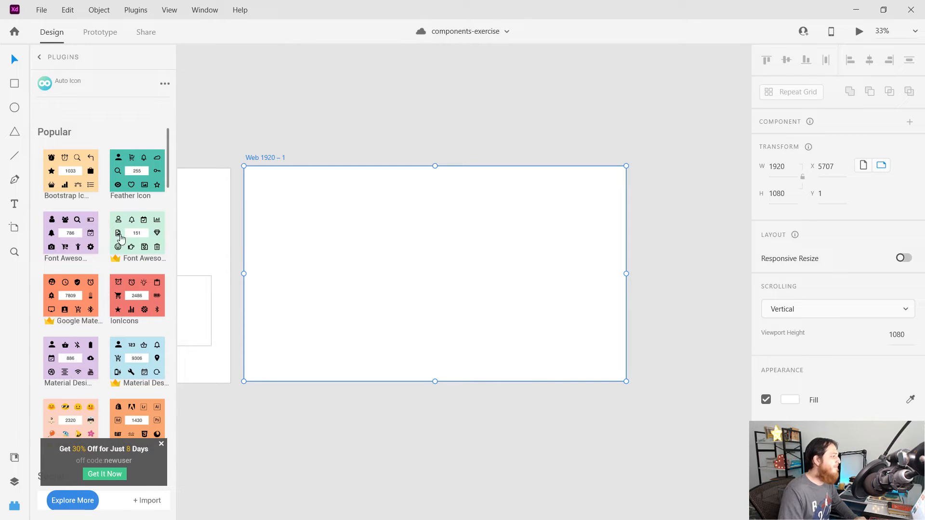
click(130, 239)
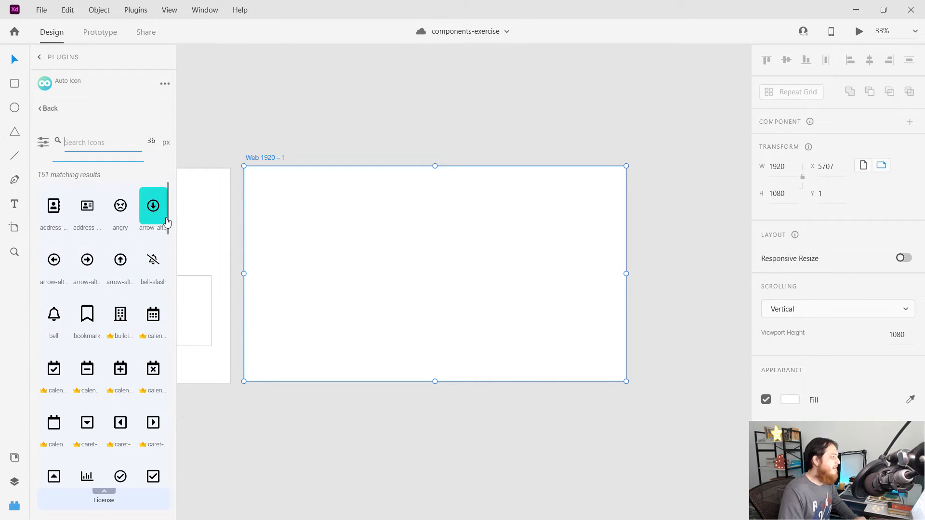
click(152, 141)
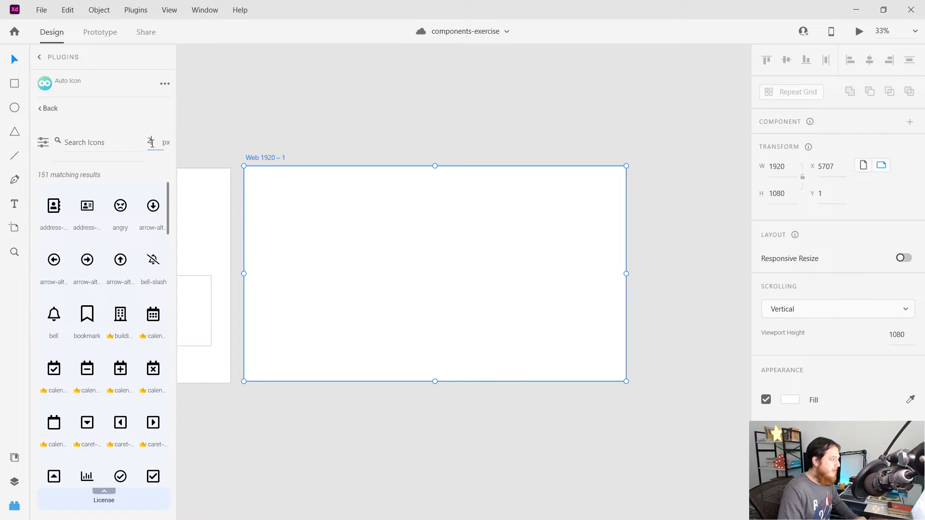
click(111, 146)
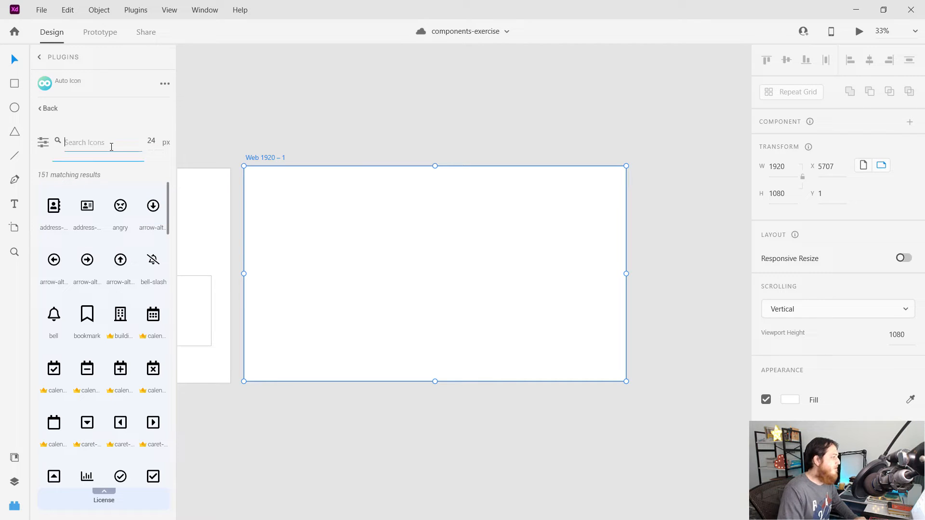
text(check)
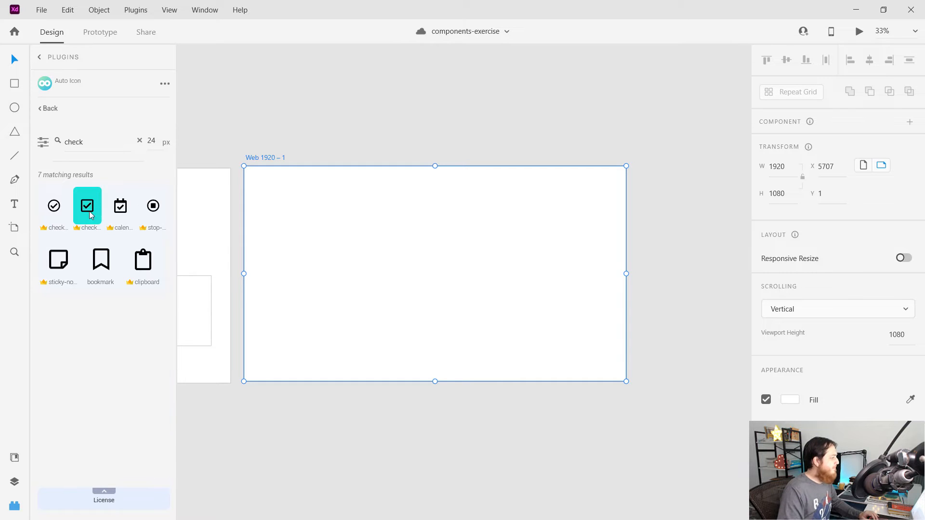
- Try to insert a premium icon from the check results, and return to Auto Icon's overview of icon packs
click(114, 227)
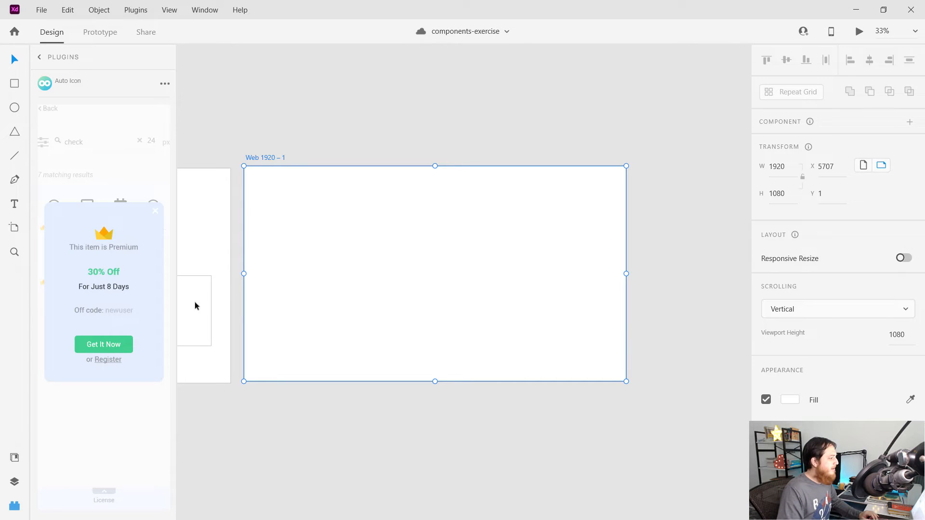
click(156, 216)
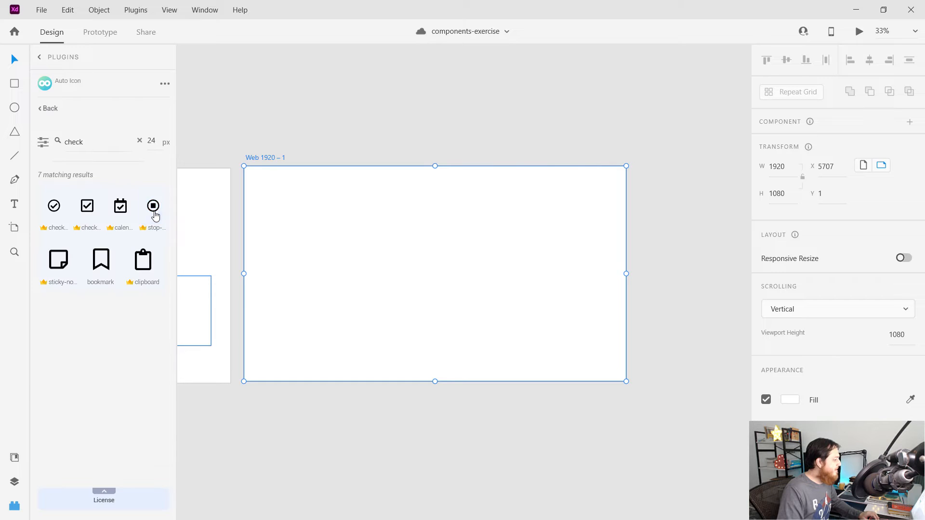
click(40, 58)
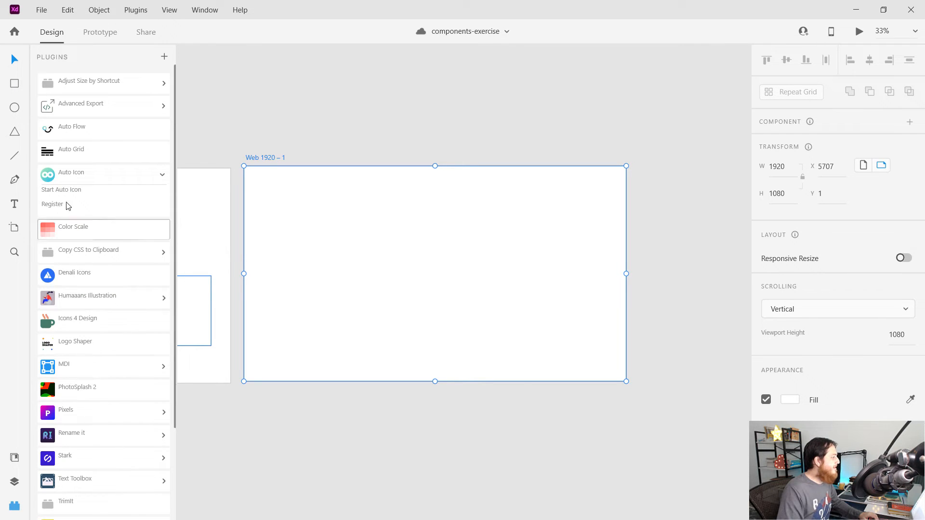
click(68, 179)
click(68, 178)
click(71, 190)
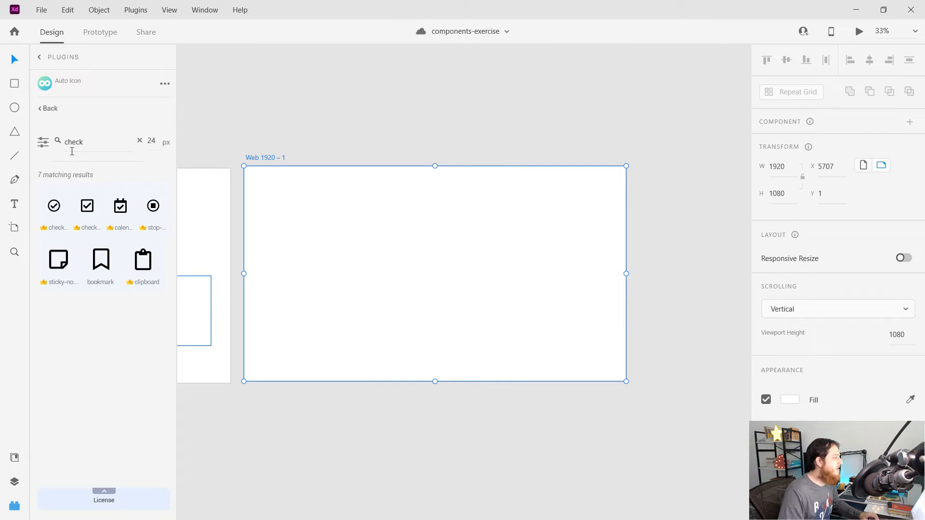
click(47, 108)
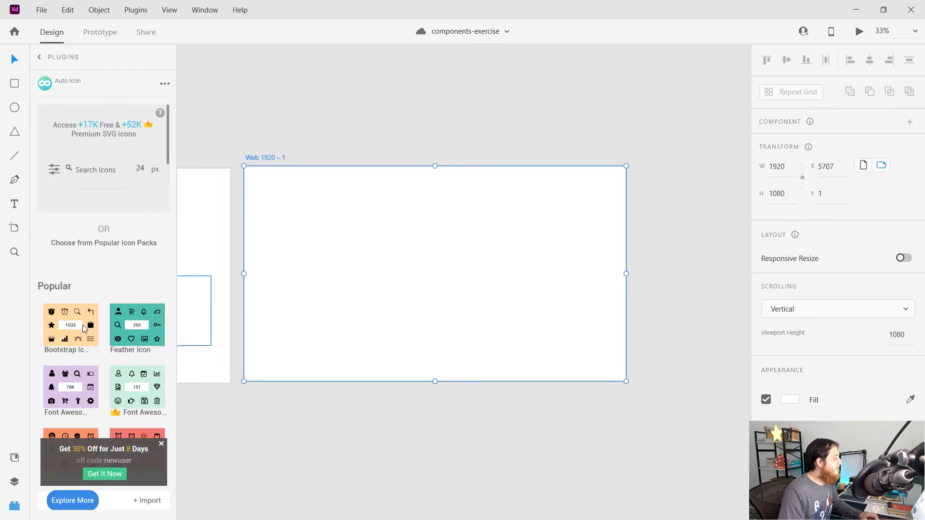
- Limit Auto Icon to free icons and search all packs for "check"
scroll(84, 329, down, 15)
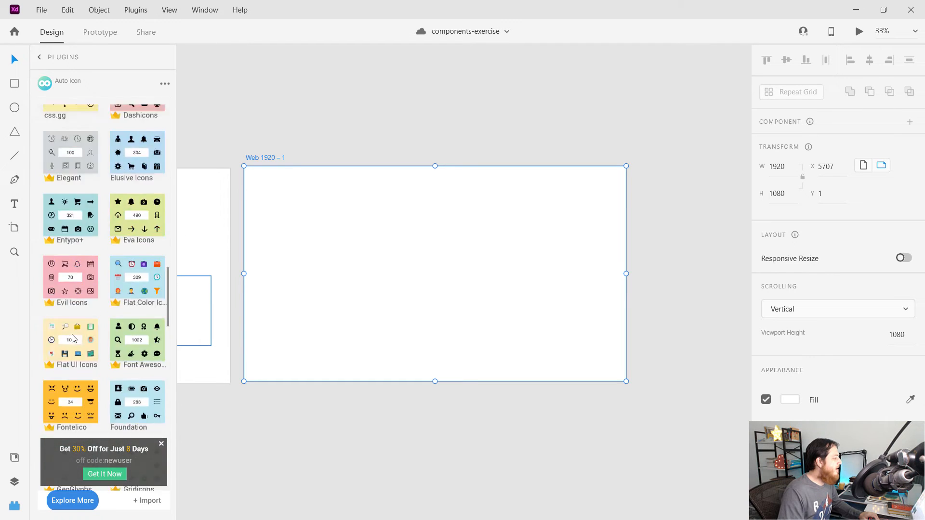
scroll(72, 338, up, 15)
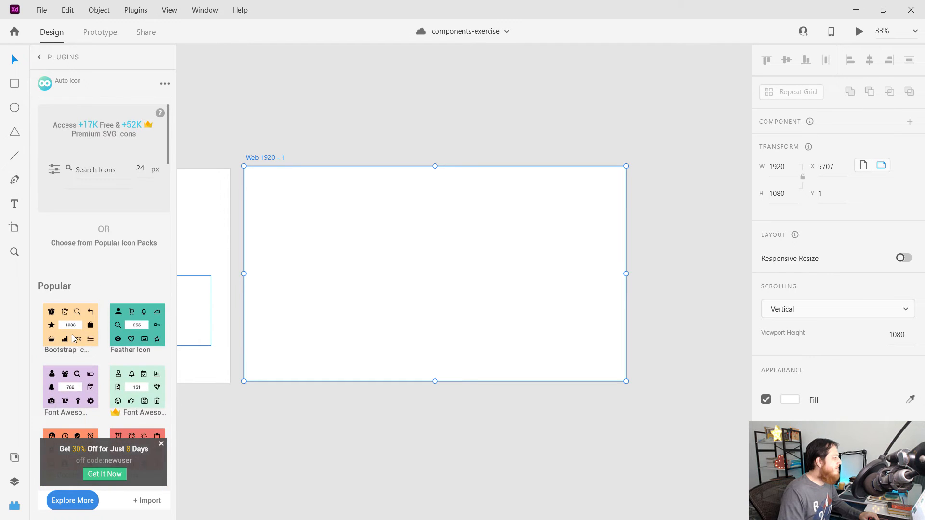
click(54, 170)
click(63, 198)
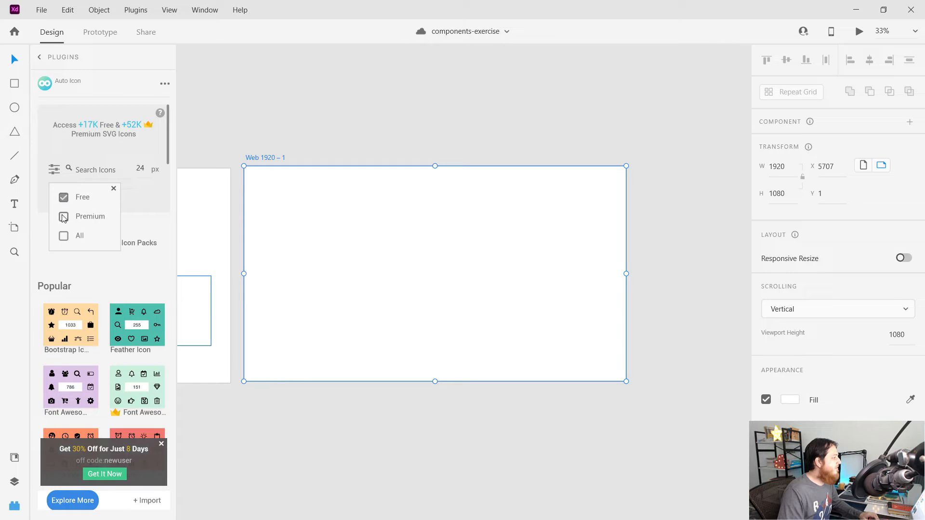
click(109, 168)
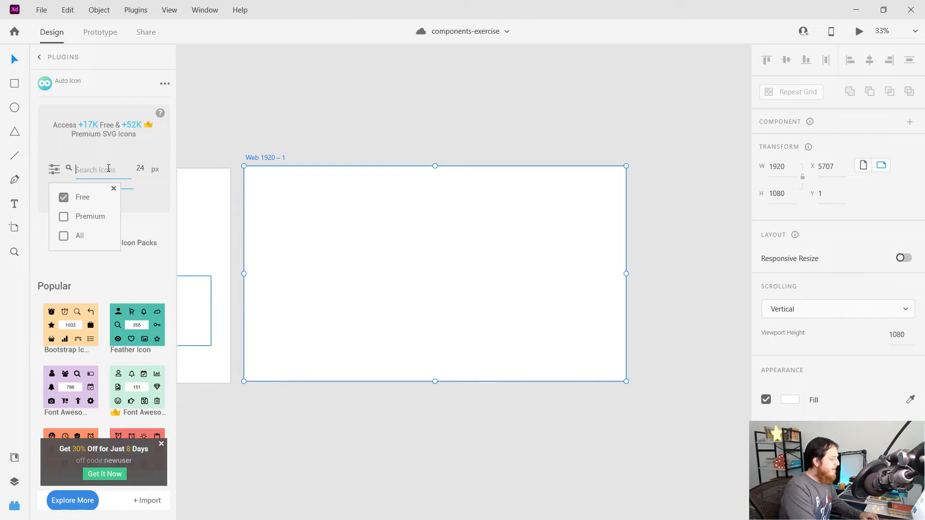
text(check)
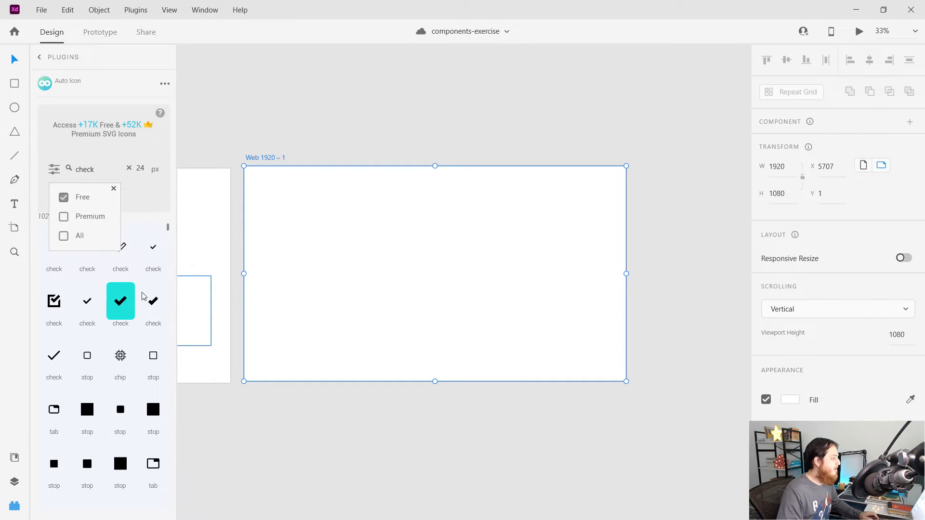
- Place a bold check icon at about X 606, Y 541 and an outlined square check icon at about X 752, Y 675 on the artboard
drag(142, 296, 366, 279)
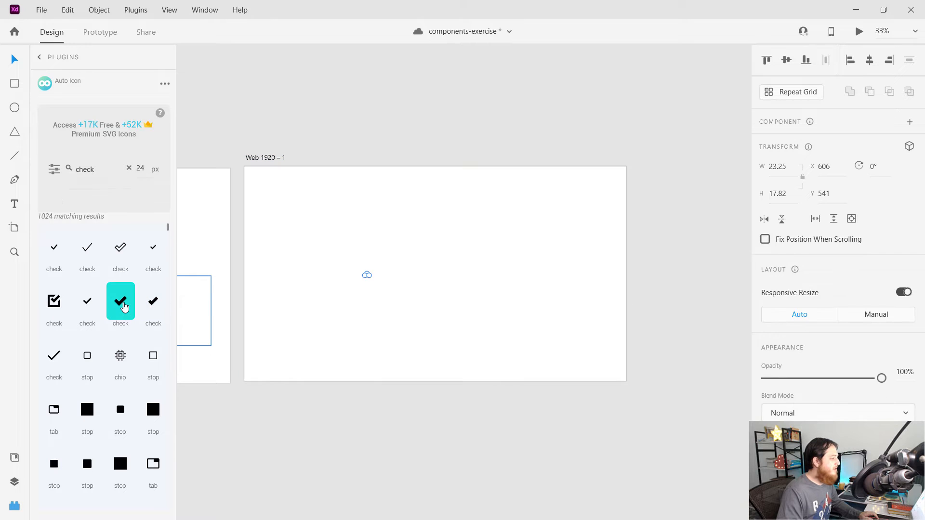
drag(331, 247, 425, 313)
key(ctrl+equal)
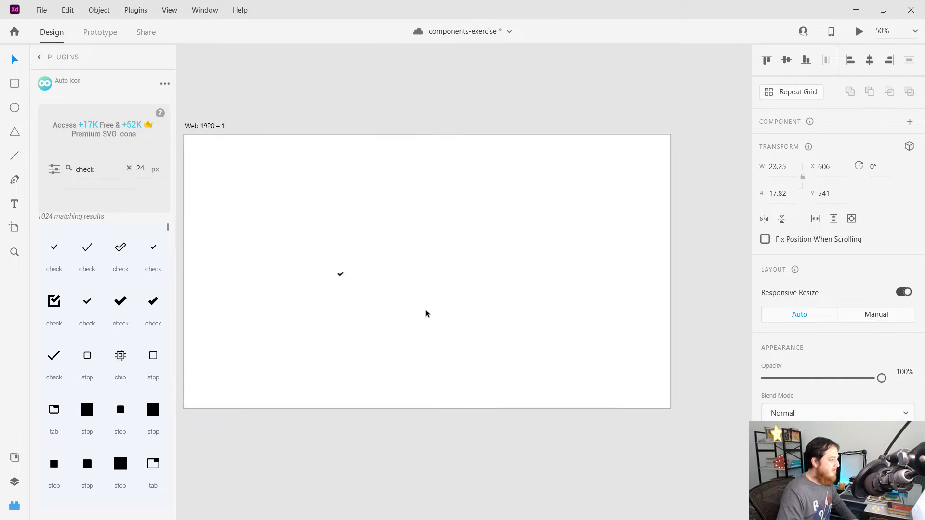
key(ctrl+equal)
scroll(91, 427, down, 5)
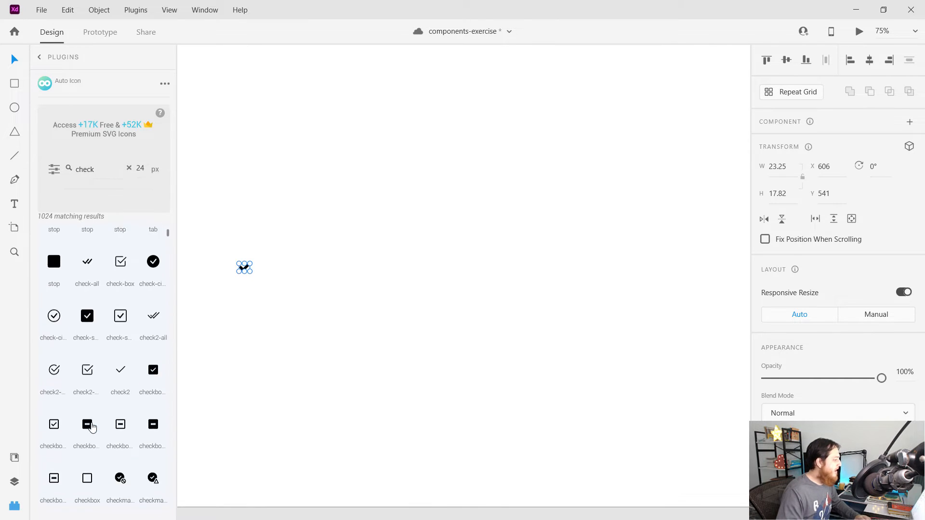
drag(120, 314, 383, 380)
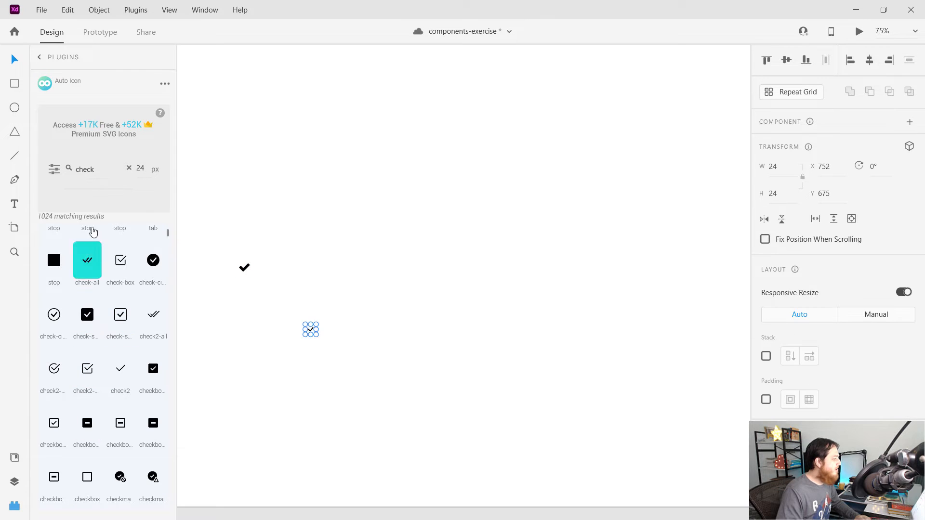
- Replace the Auto Icon search term with "like"
click(75, 172)
drag(99, 171, 73, 170)
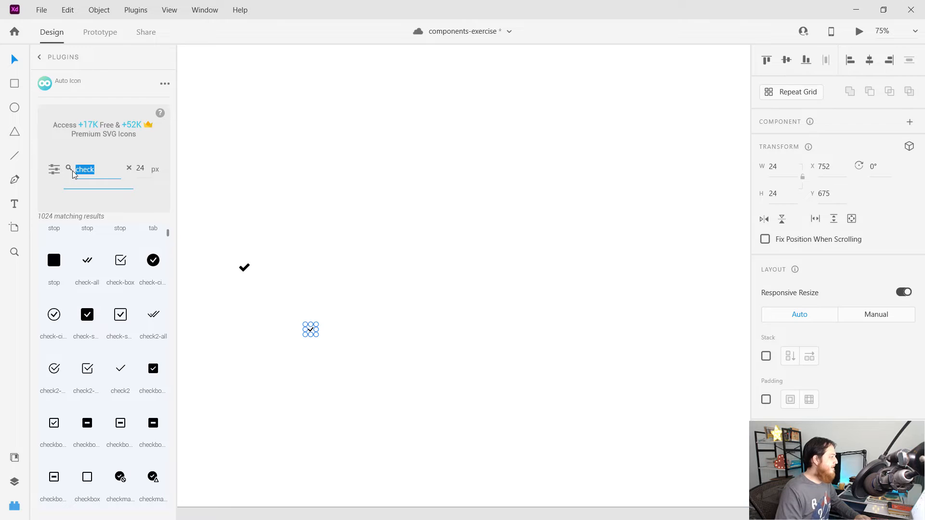
text(like)
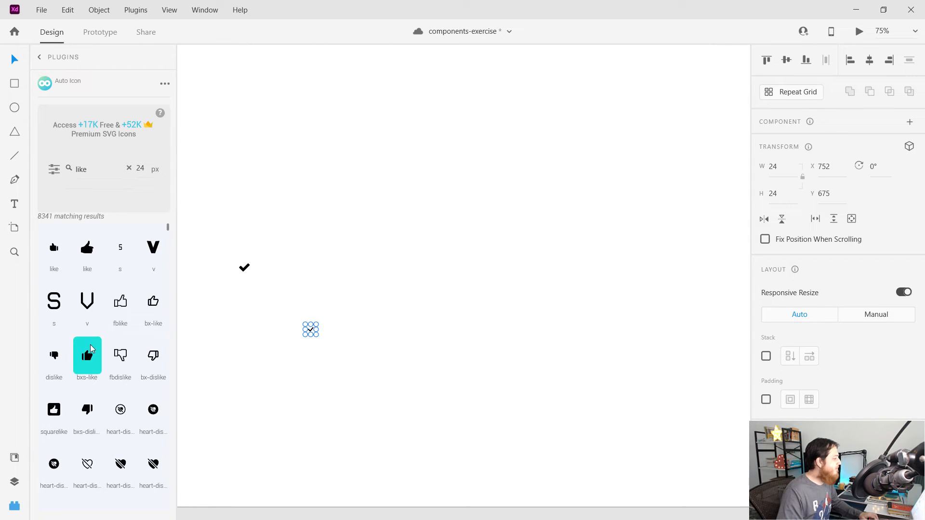
- Place the outlined bx-like thumbs-up icon above the square check icon on the artboard and browse the remaining "like" results
drag(154, 323, 333, 293)
scroll(124, 384, down, 3)
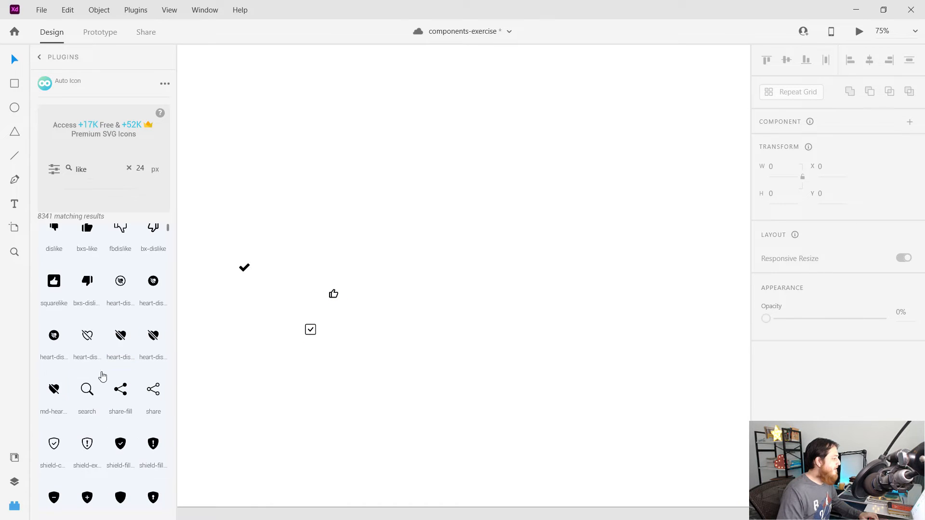
scroll(96, 379, down, 15)
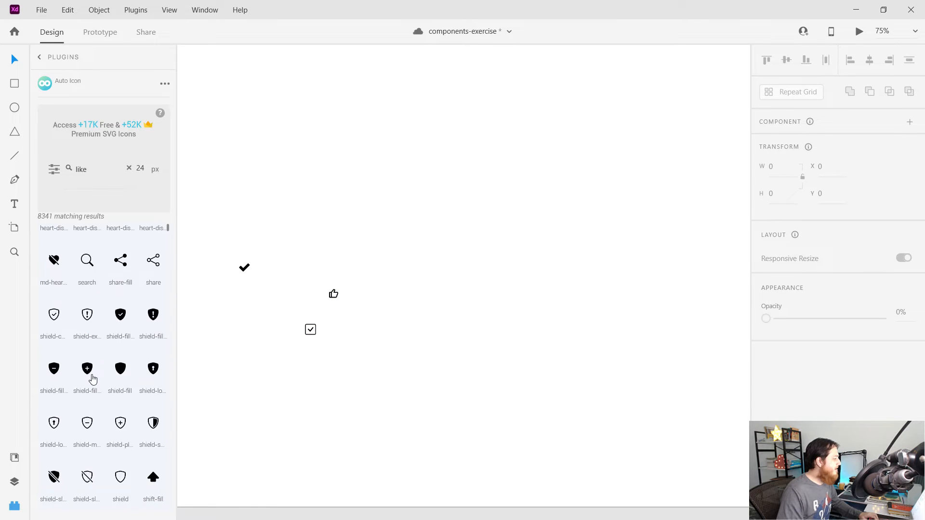
scroll(93, 379, up, 15)
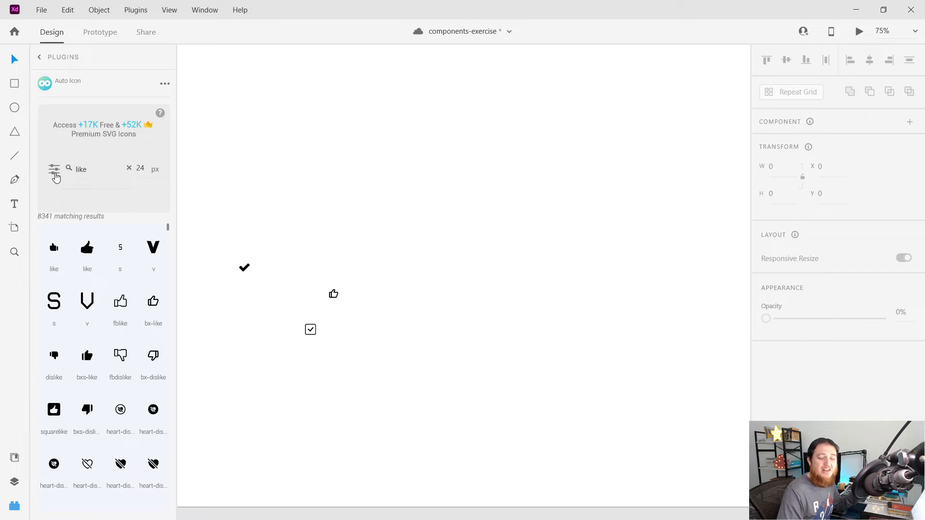
scroll(74, 363, down, 10)
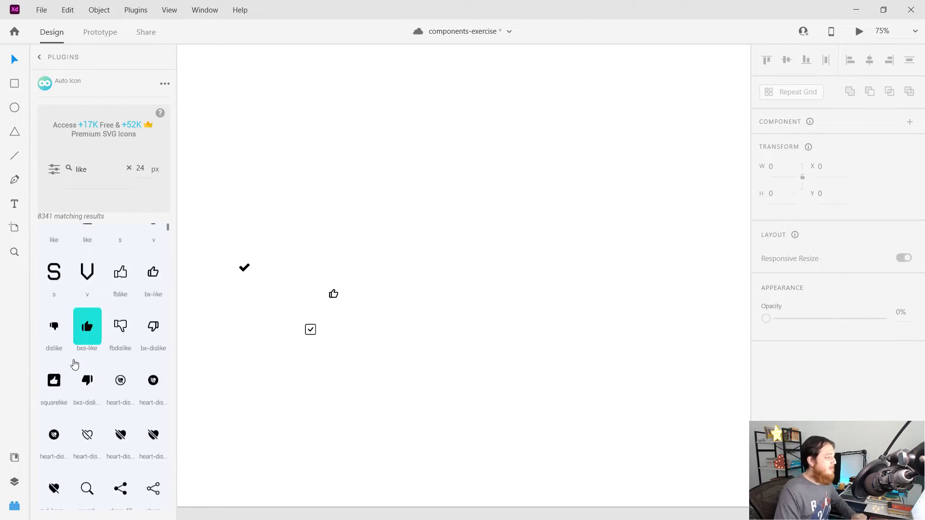
scroll(73, 364, up, 10)
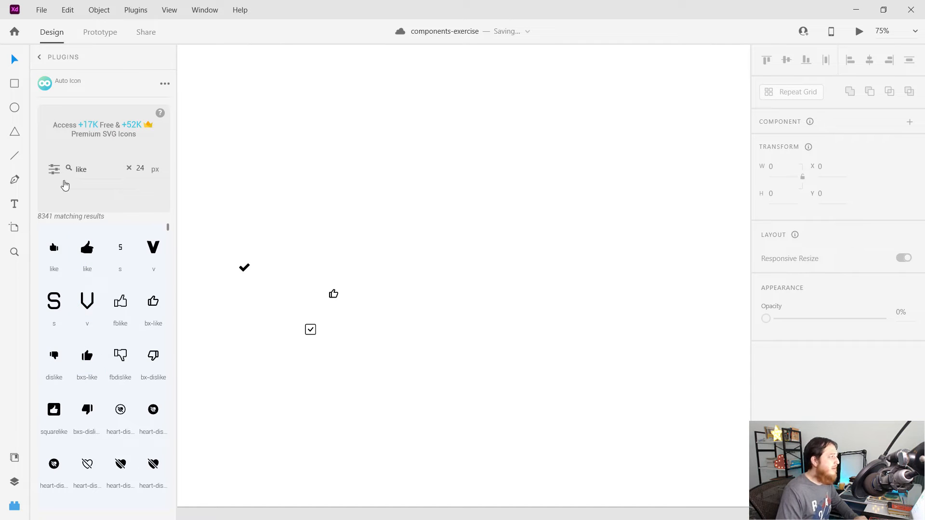
- Leave Auto Icon, collapse its entry in the plugin list, and open the Denali Icons plugin
click(56, 62)
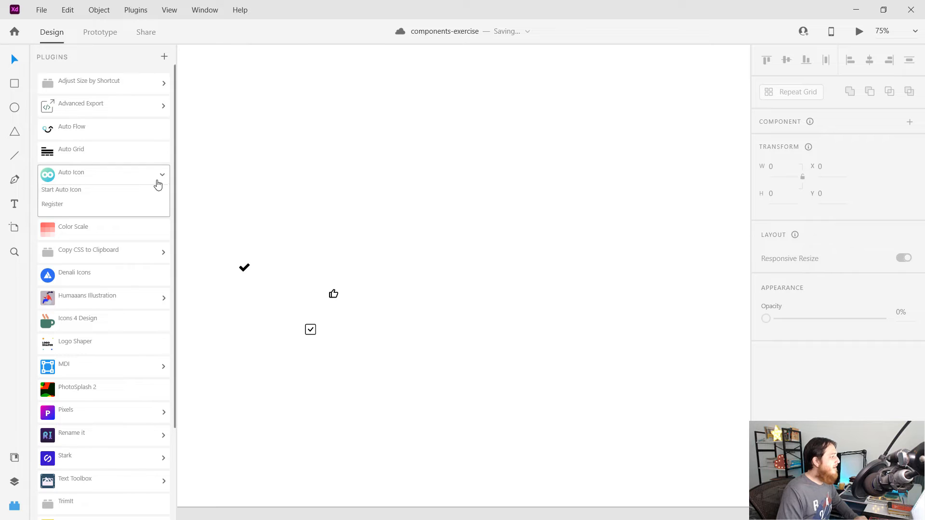
click(164, 177)
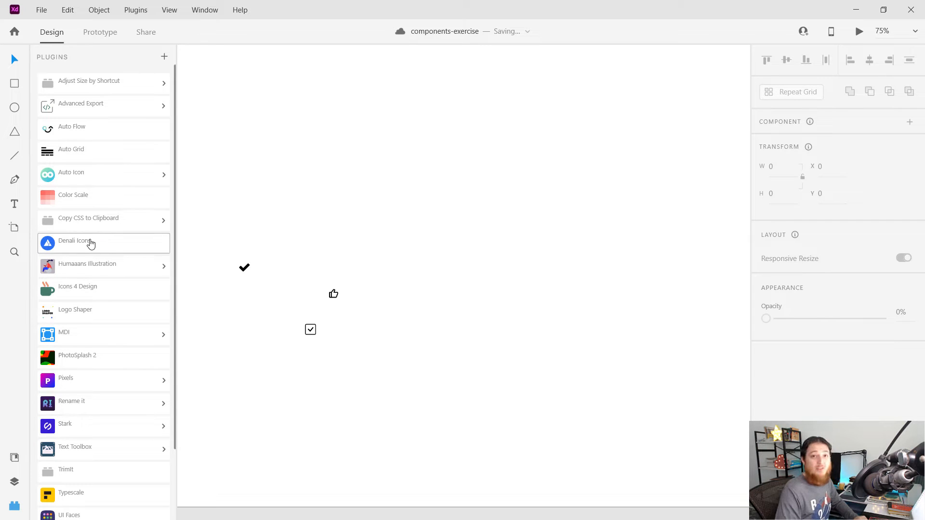
click(68, 243)
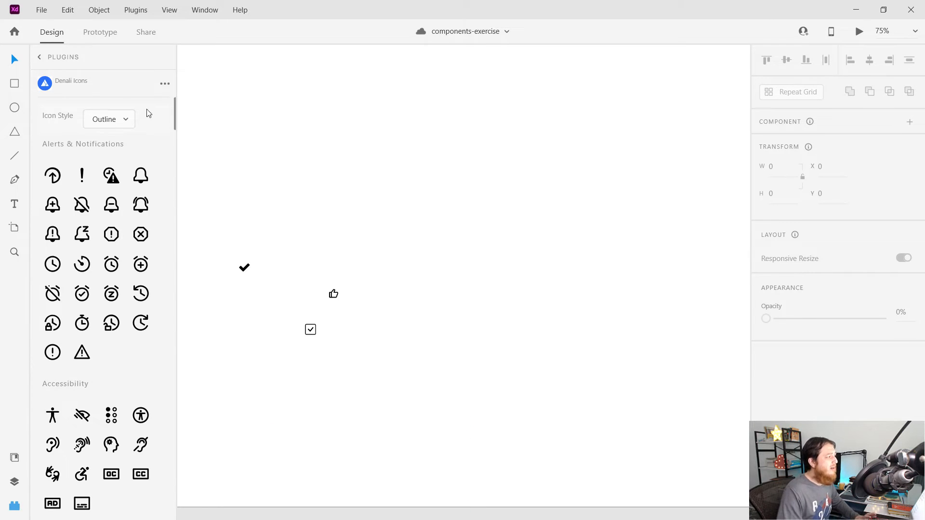
click(165, 85)
click(142, 93)
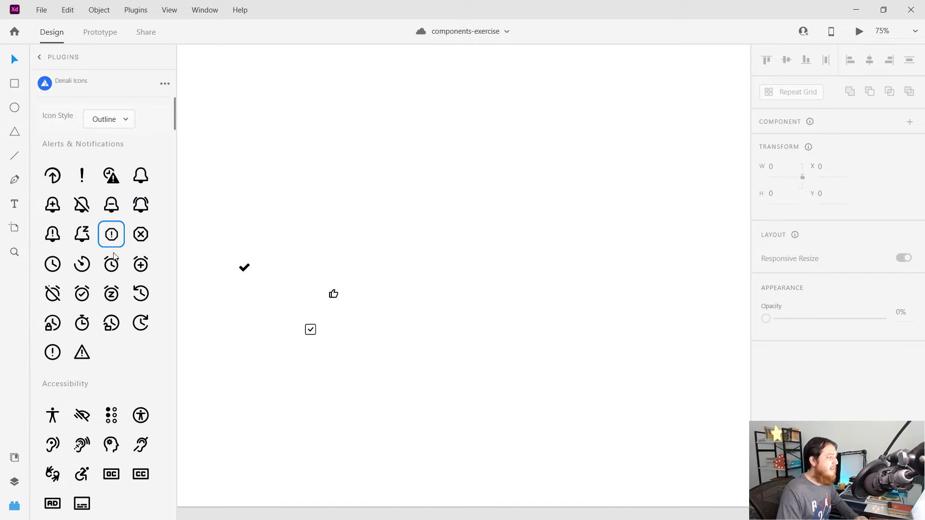
- Preview the Denali icons in the Solid style and return the icon style to Outline
scroll(93, 384, down, 3)
scroll(93, 384, up, 4)
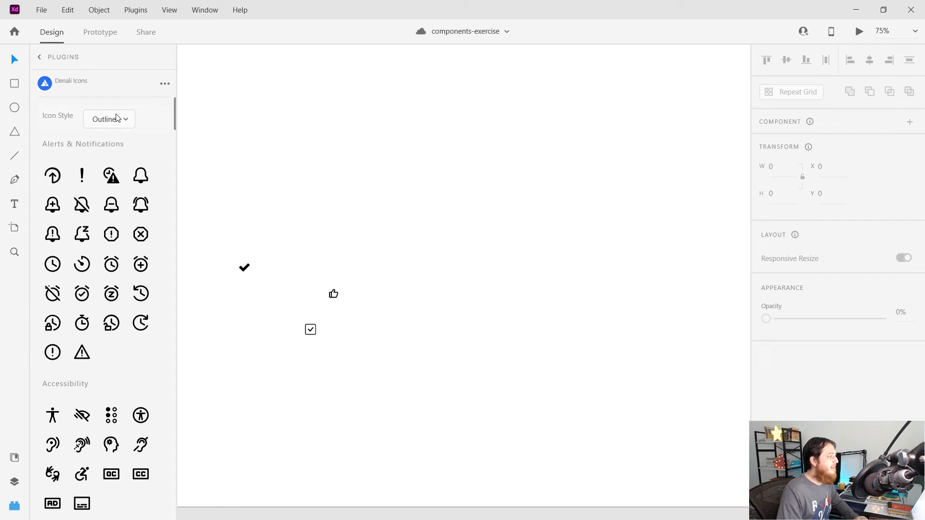
click(117, 118)
click(116, 137)
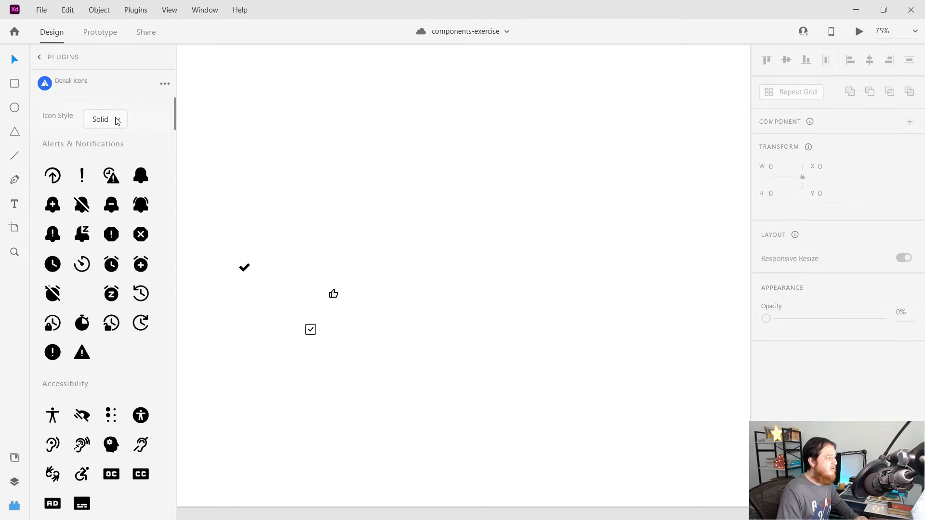
click(117, 119)
click(117, 94)
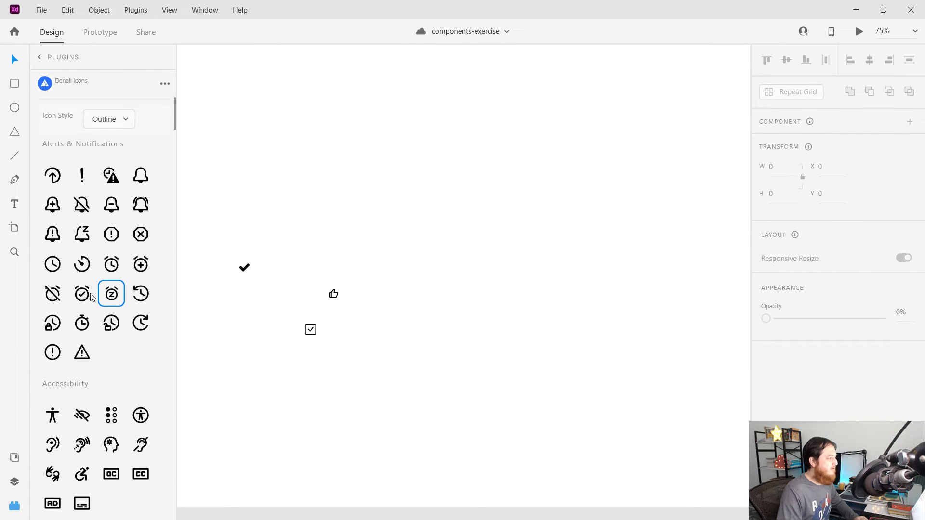
- Place the outlined ringing bell icon above the existing icons on the artboard and scale it proportionally to 32 by 32
drag(140, 204, 388, 188)
drag(351, 163, 465, 245)
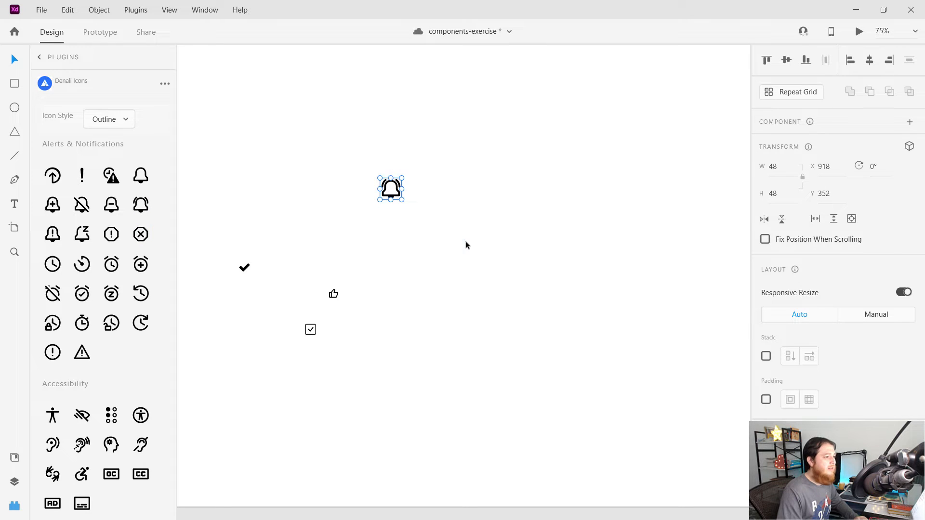
click(802, 177)
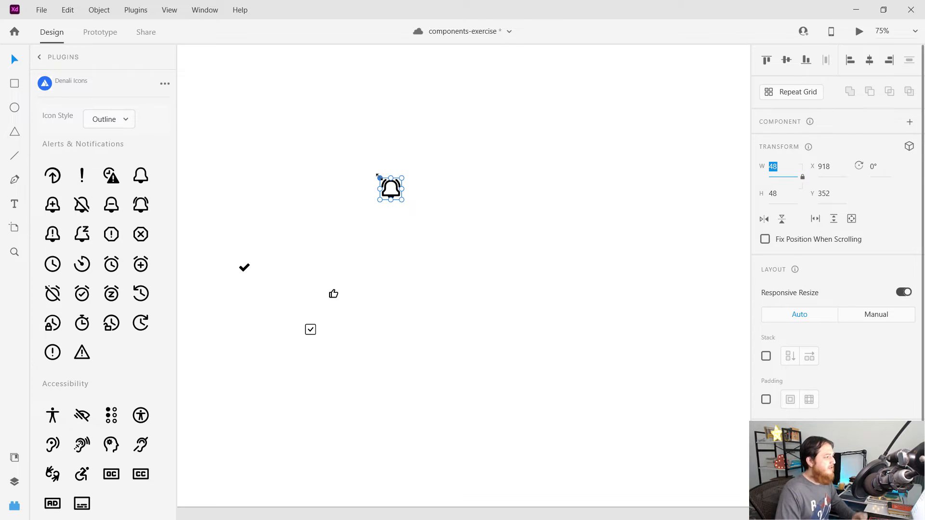
drag(379, 178, 430, 227)
click(374, 231)
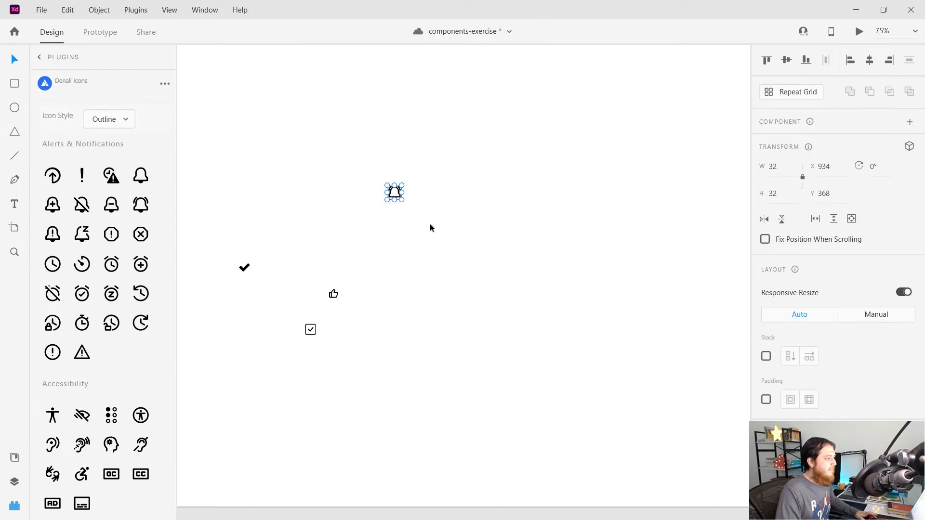
- Recolor the ringing bell icon with the saved teal swatch and deselect it
scroll(838, 298, down, 2)
click(784, 438)
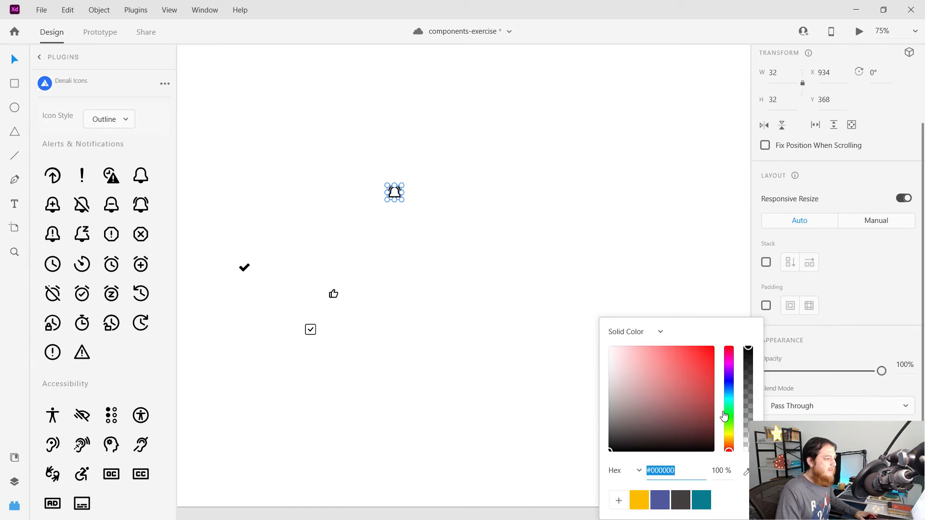
click(694, 388)
click(702, 500)
click(455, 314)
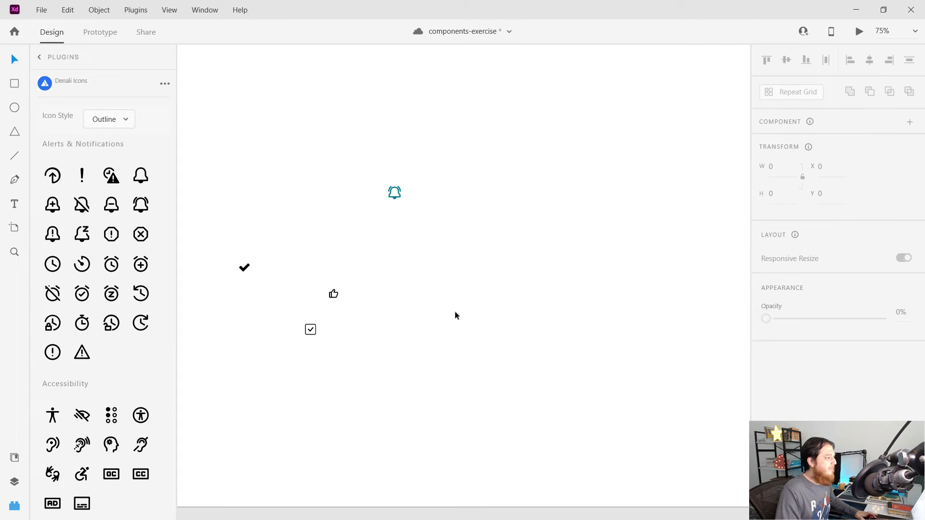
- Browse the Denali outline icon categories from Alerts & Notifications through Security & Access
scroll(106, 423, down, 10)
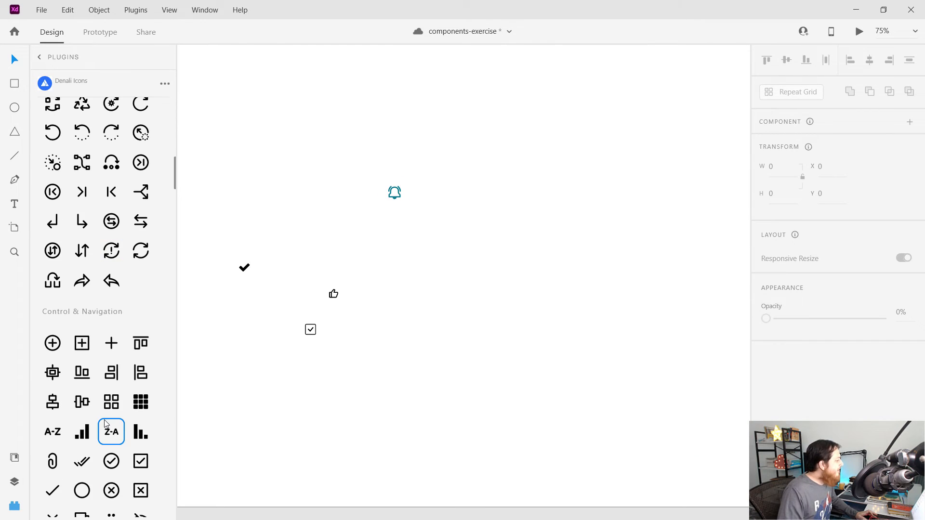
scroll(106, 423, up, 9)
scroll(106, 423, up, 2)
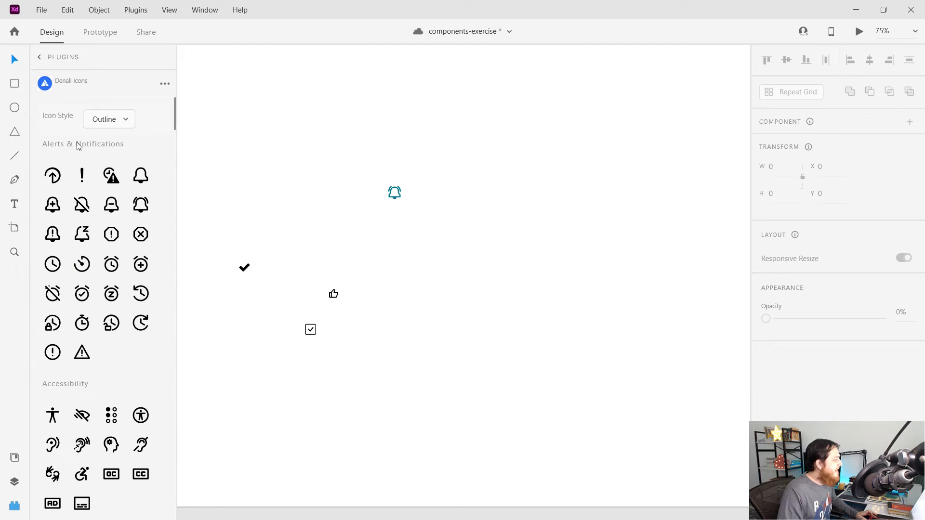
scroll(100, 268, down, 7)
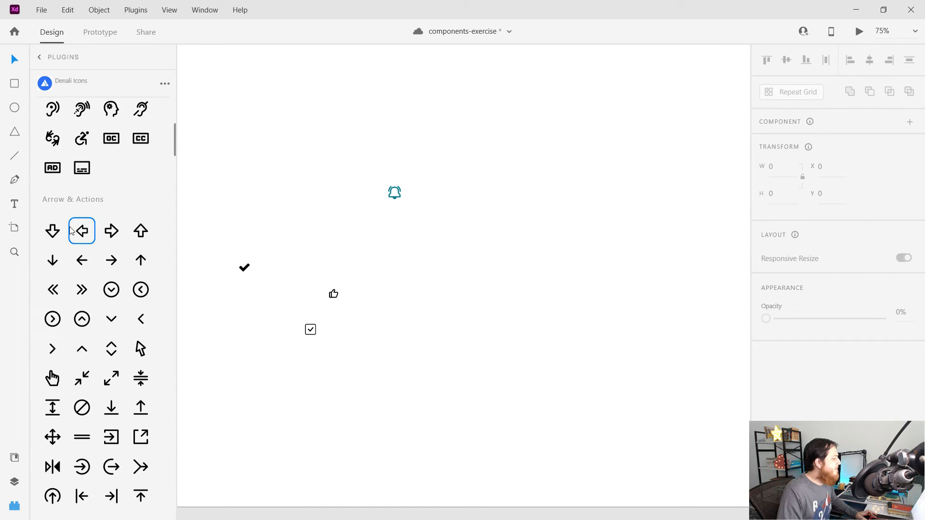
scroll(87, 320, down, 14)
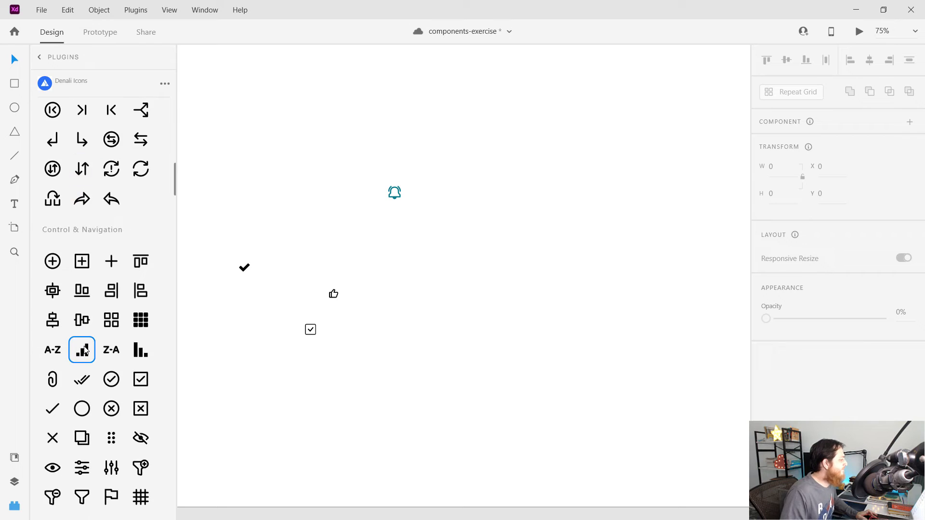
scroll(85, 347, down, 15)
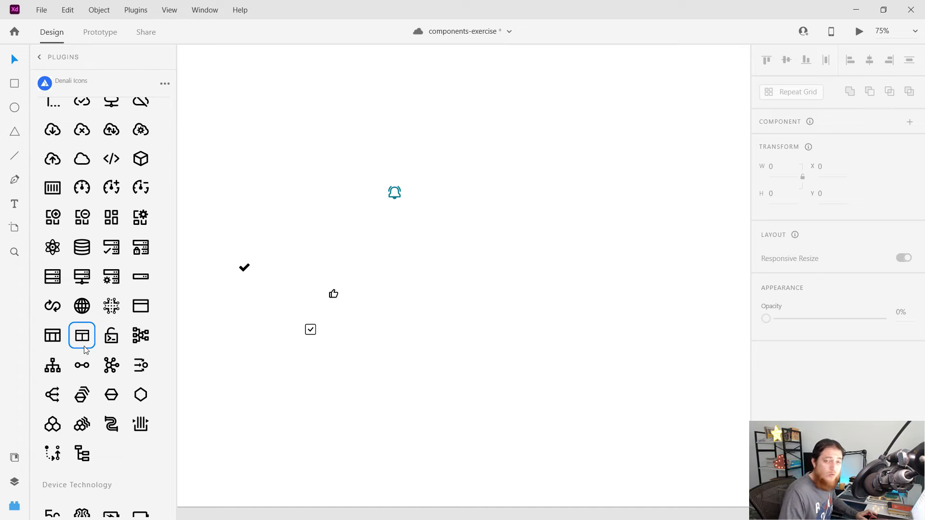
scroll(79, 346, down, 8)
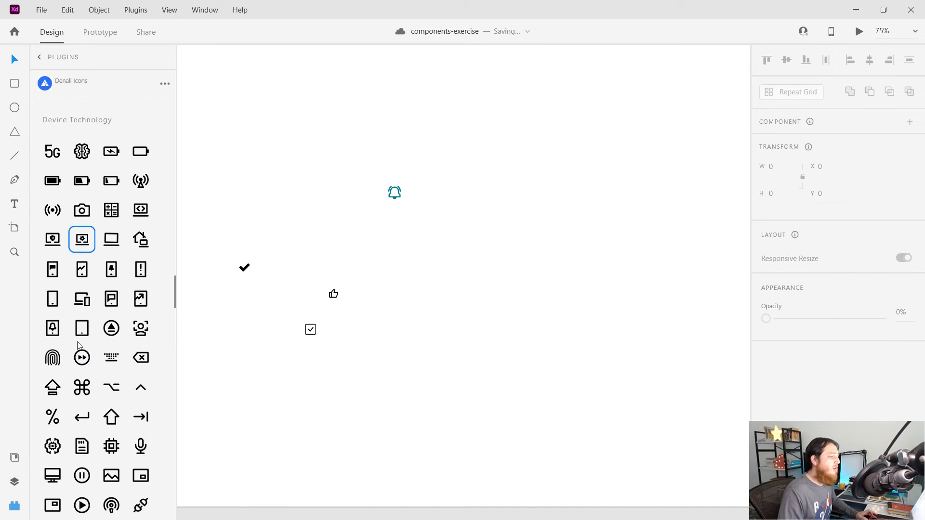
scroll(85, 340, down, 20)
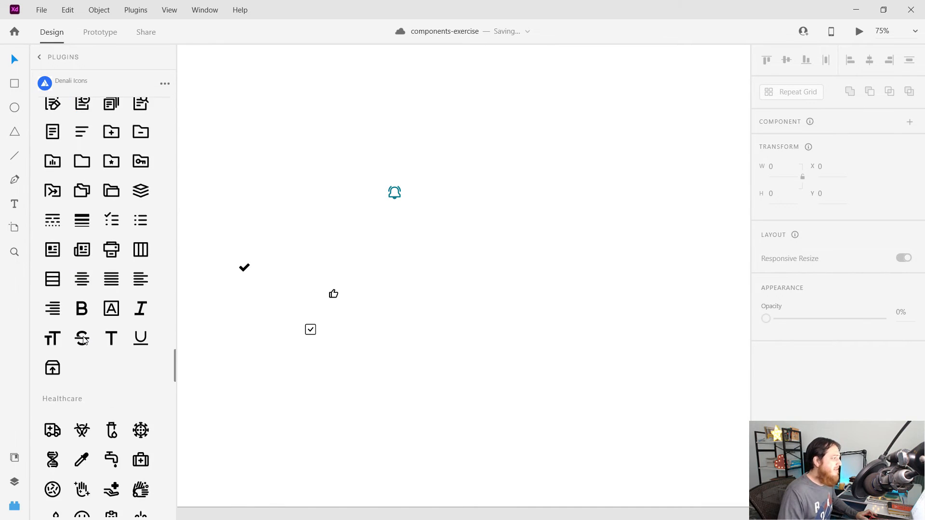
scroll(84, 340, down, 5)
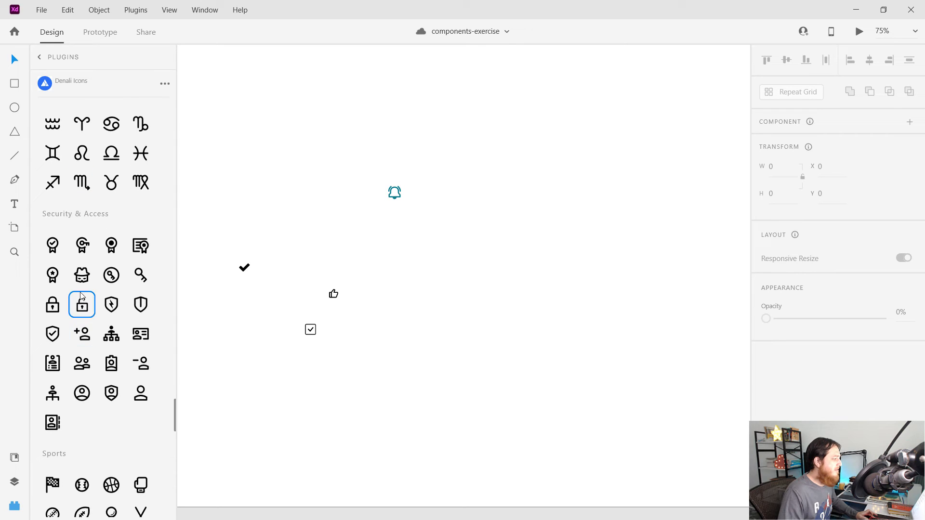
- Place the hat-and-mask icon from Security & Access on the artboard and enlarge it to about 141 by 141
drag(114, 278, 446, 274)
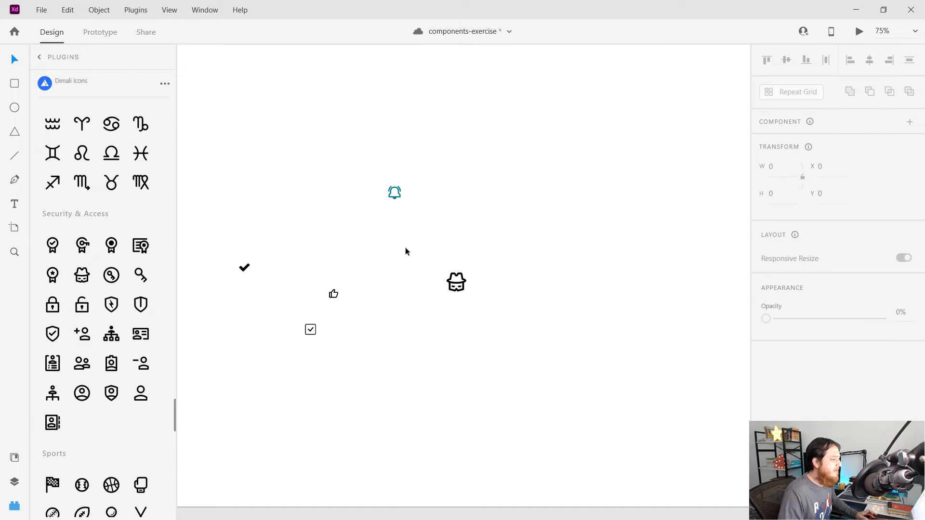
drag(406, 248, 505, 322)
drag(468, 296, 512, 339)
click(504, 362)
drag(413, 248, 558, 384)
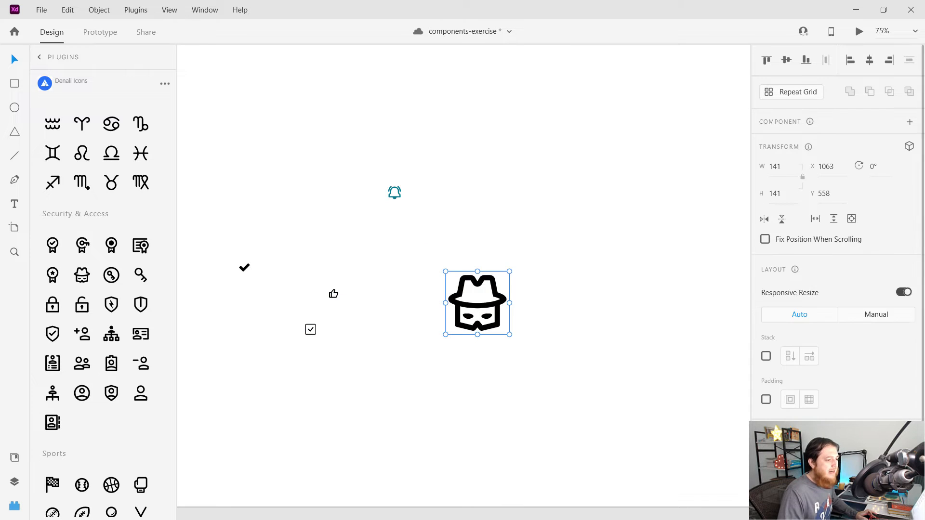
- Examine the transform, layout and appearance properties of the hat-and-mask icon and its inner shape, and look through the Denali Icons list
scroll(829, 434, down, 3)
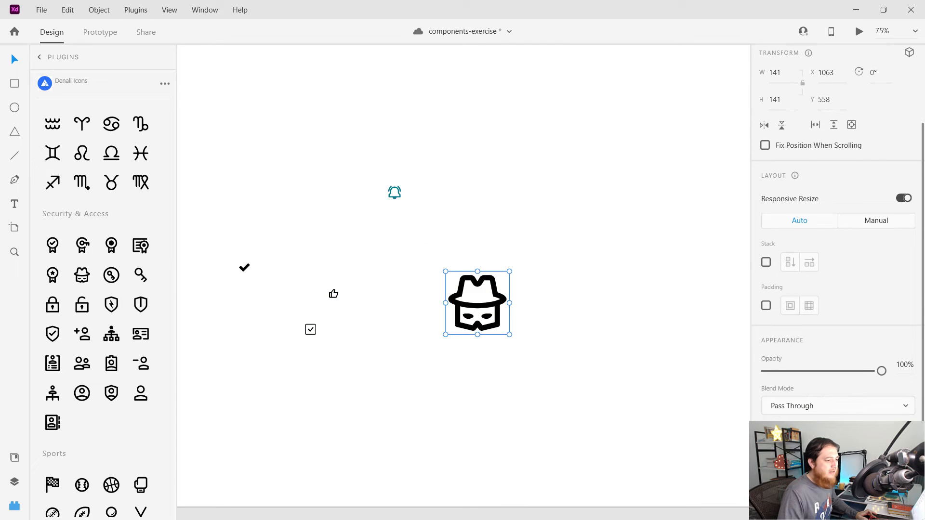
click(535, 338)
double_click(499, 291)
scroll(829, 434, down, 3)
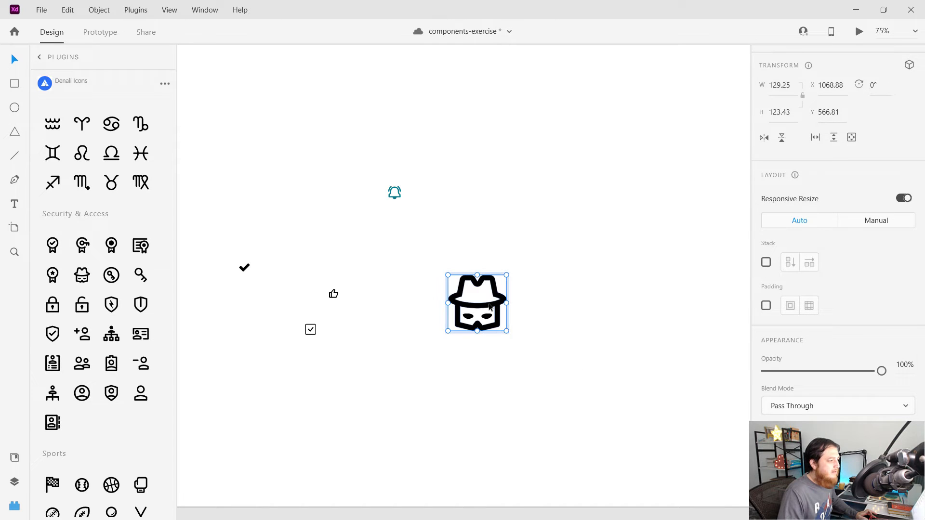
scroll(828, 401, up, 2)
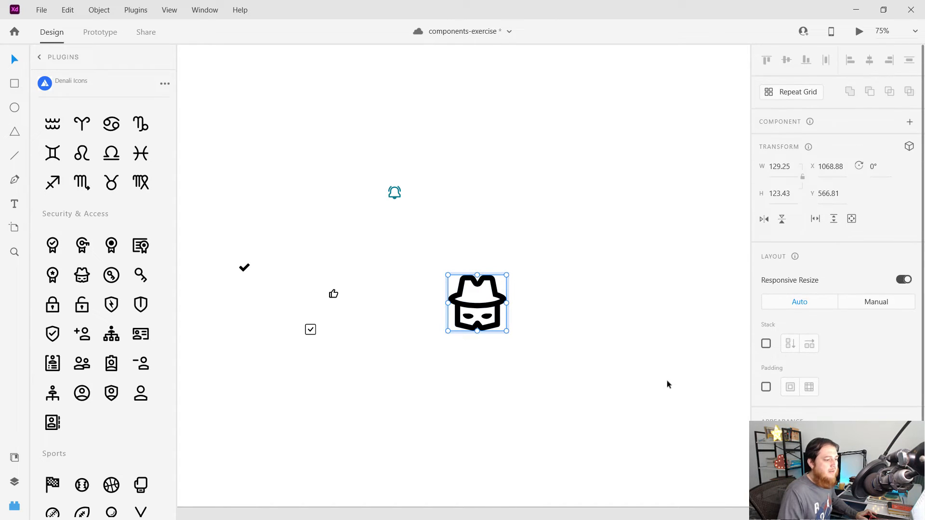
scroll(814, 391, down, 2)
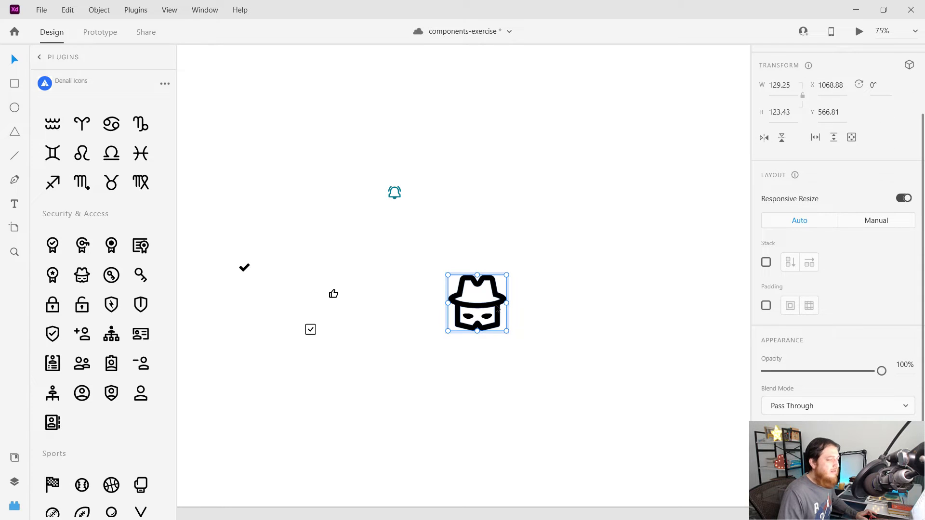
click(432, 331)
drag(437, 238, 557, 371)
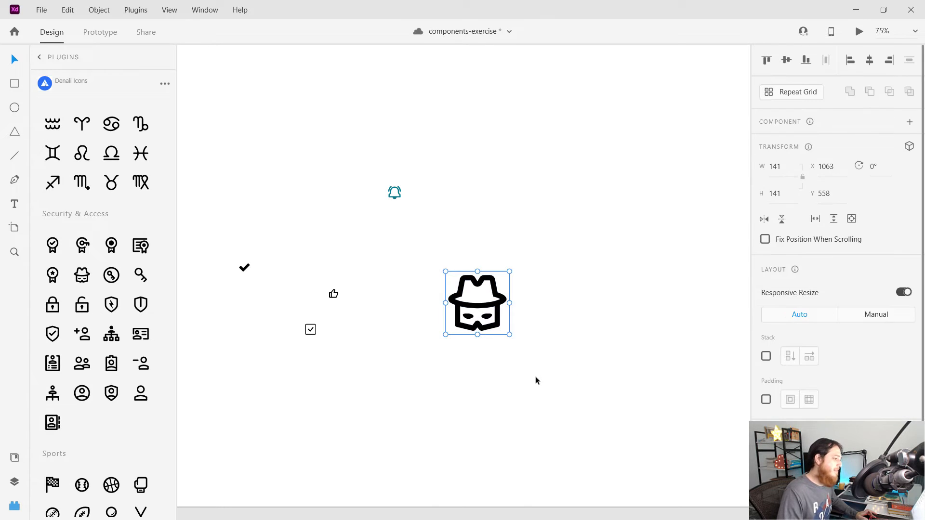
click(536, 377)
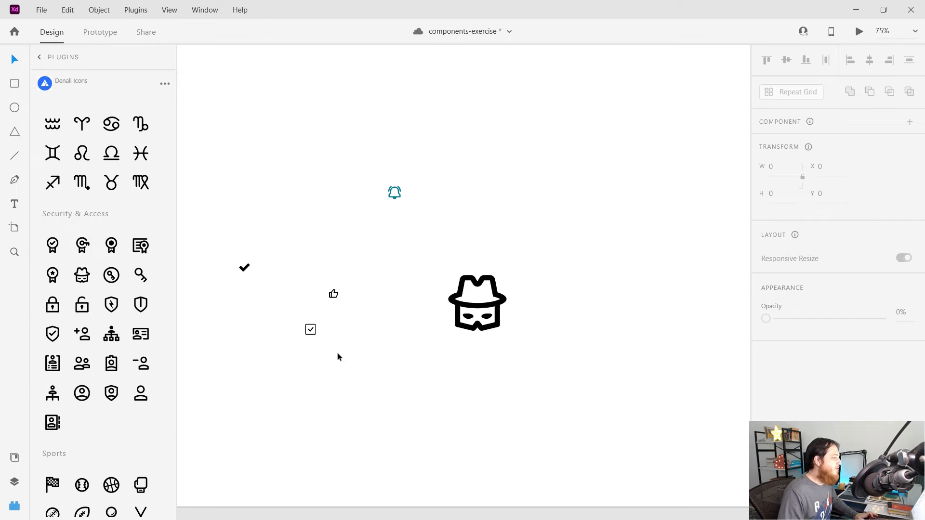
scroll(101, 287, down, 15)
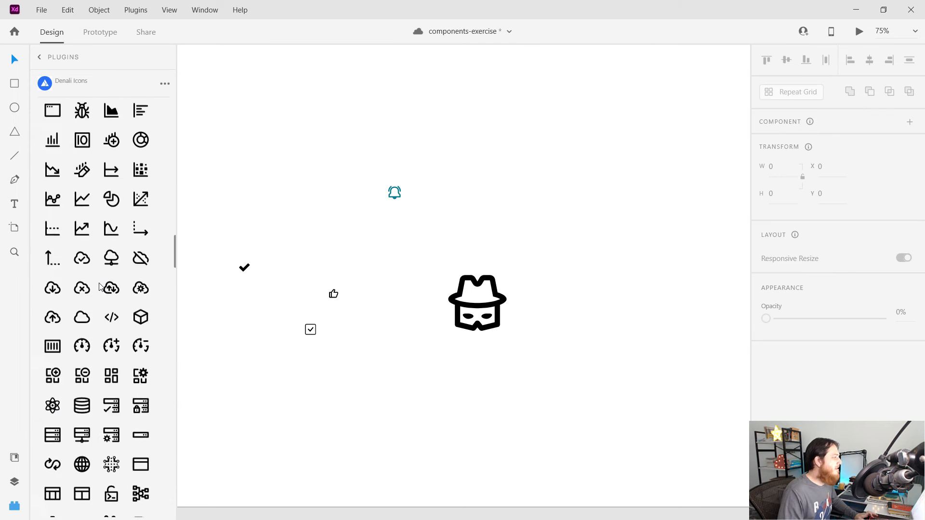
scroll(100, 287, up, 20)
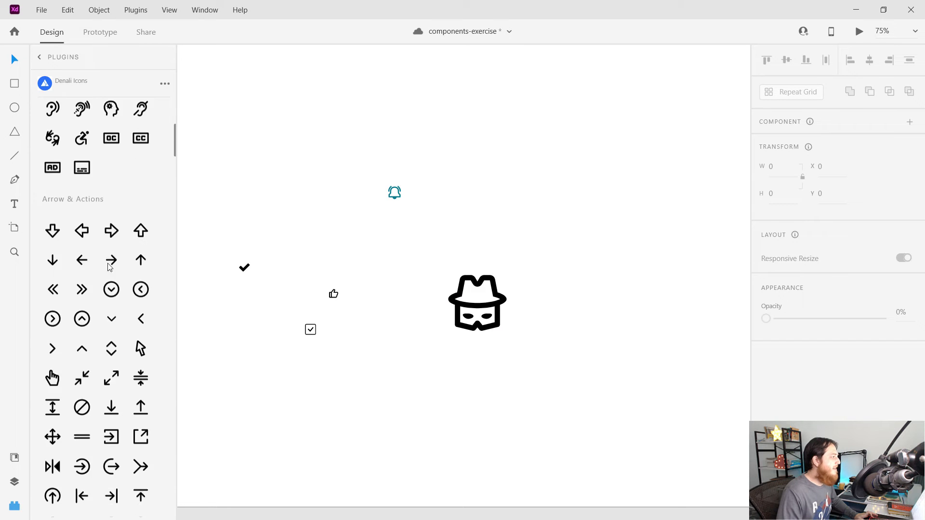
- Switch to the Icons 4 Design plugin, set the icon size to 24 and search for "security"
click(40, 58)
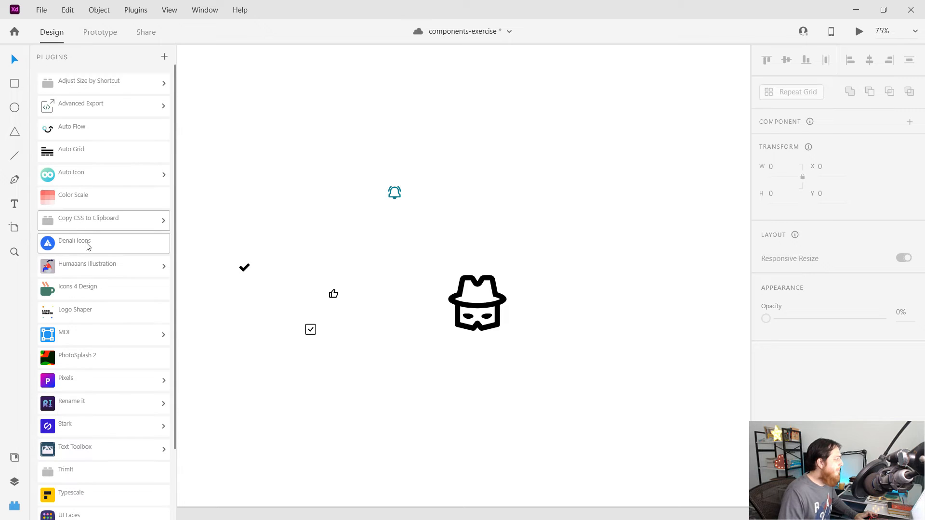
click(76, 291)
double_click(138, 122)
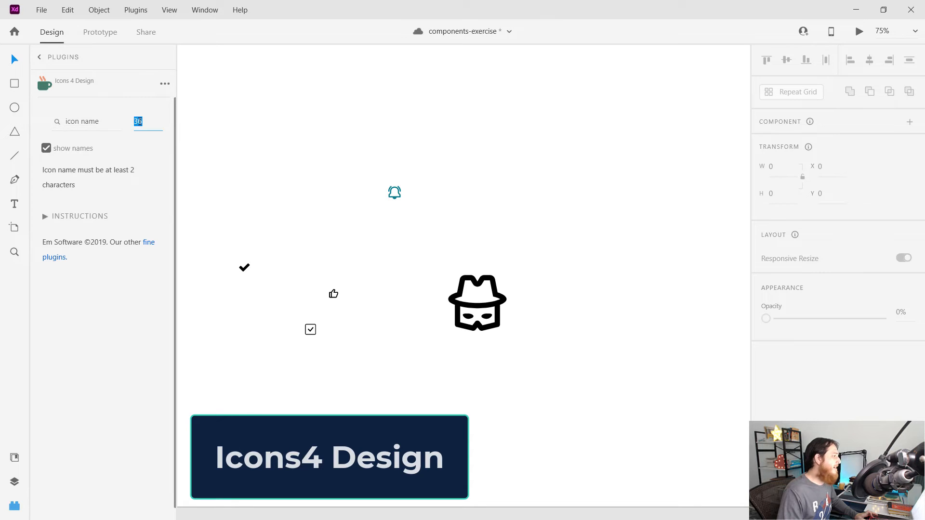
text(24)
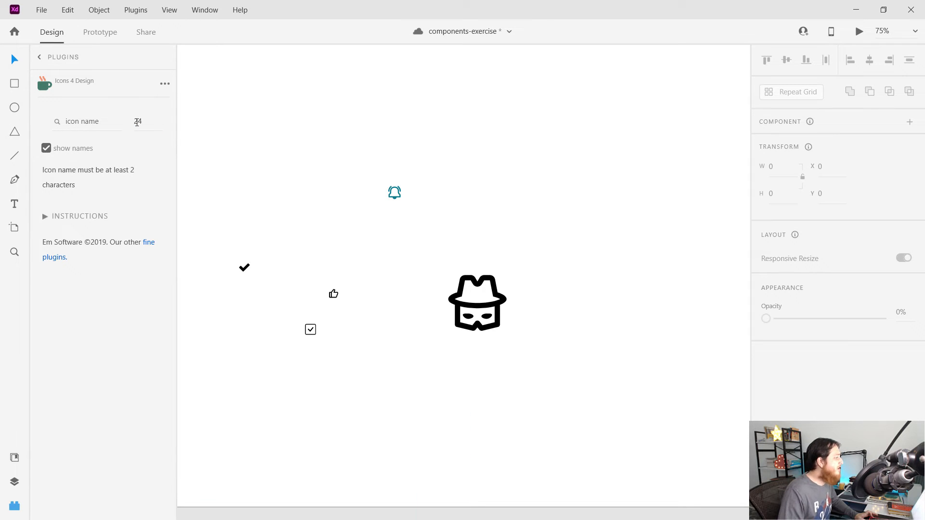
click(95, 121)
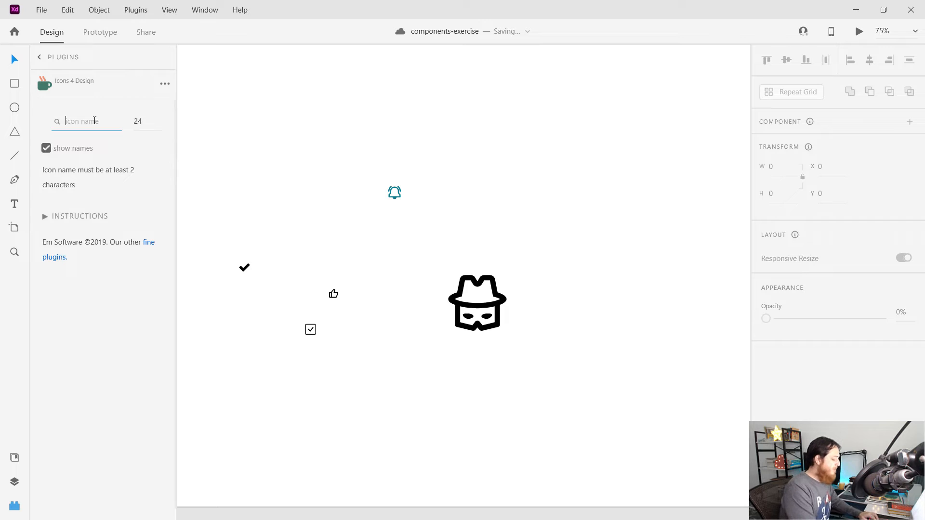
text(s)
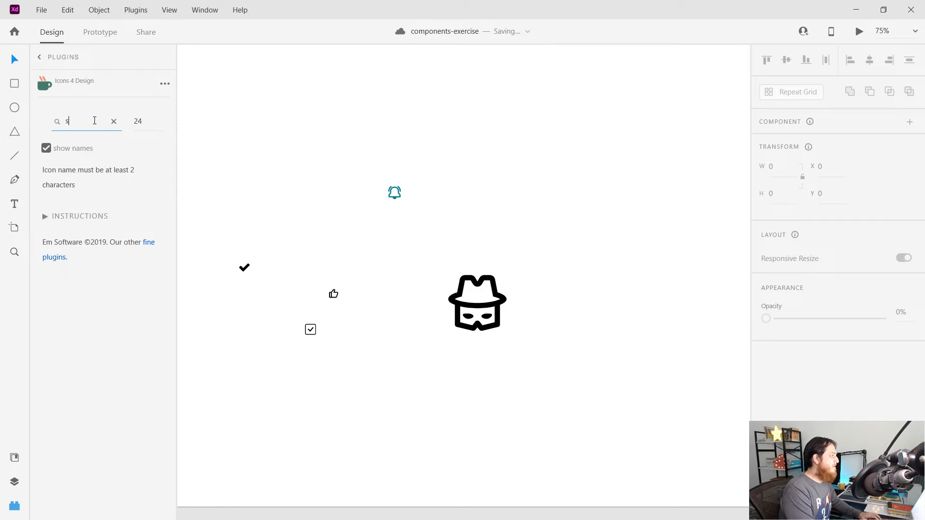
text(ecurity)
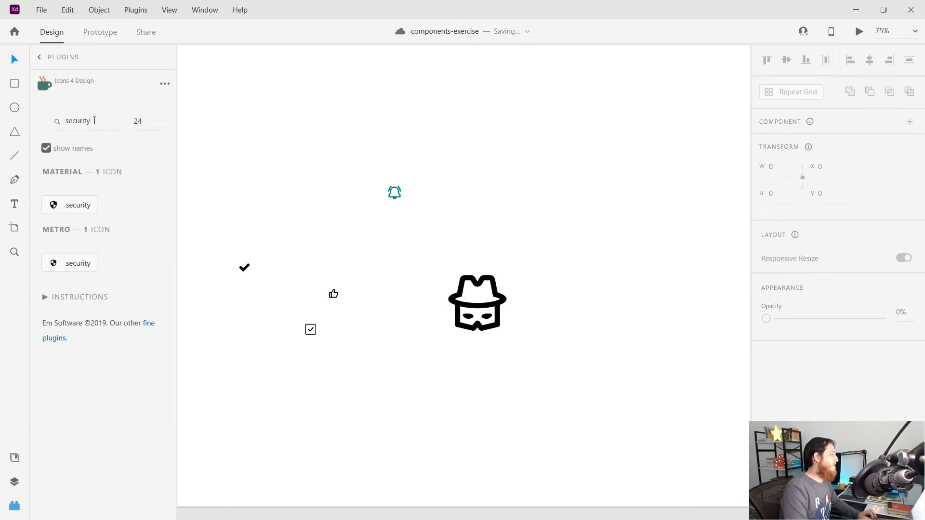
- Insert the Material security icon on the Web 1920 – 1 artboard and enlarge it
click(69, 210)
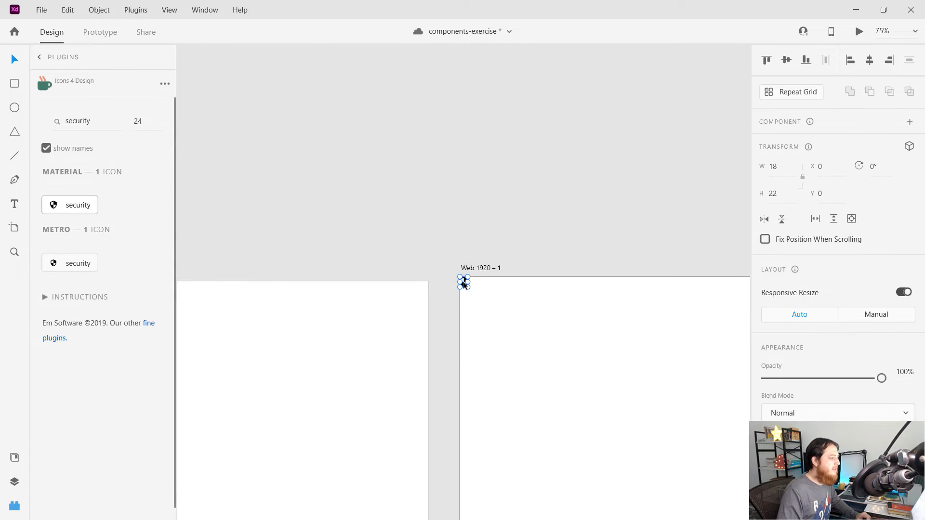
drag(464, 284, 586, 392)
click(574, 413)
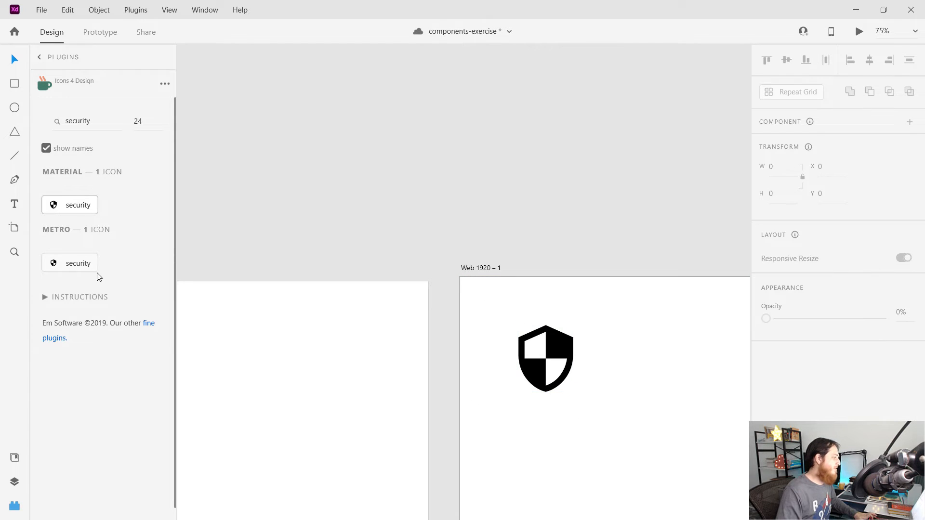
- Search Icons 4 Design for "shield" and look at the icon size setting
click(95, 122)
double_click(93, 124)
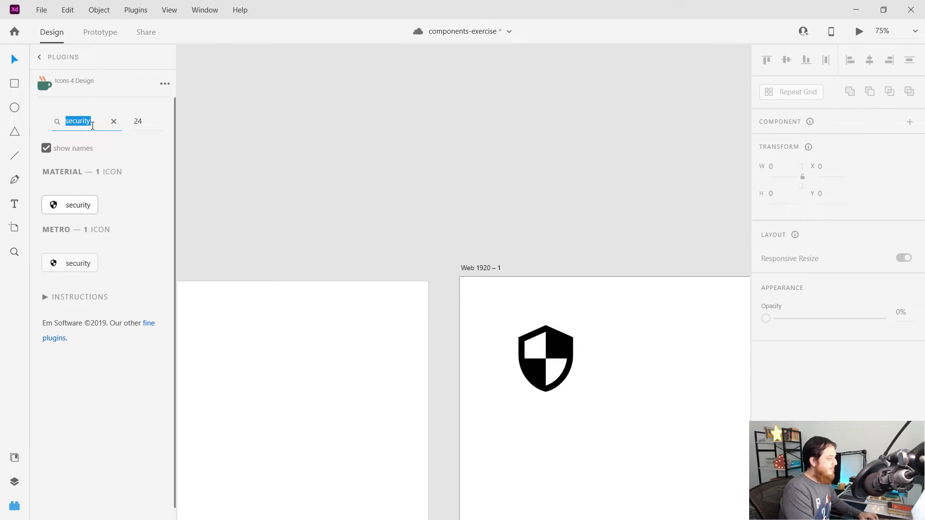
text(shield)
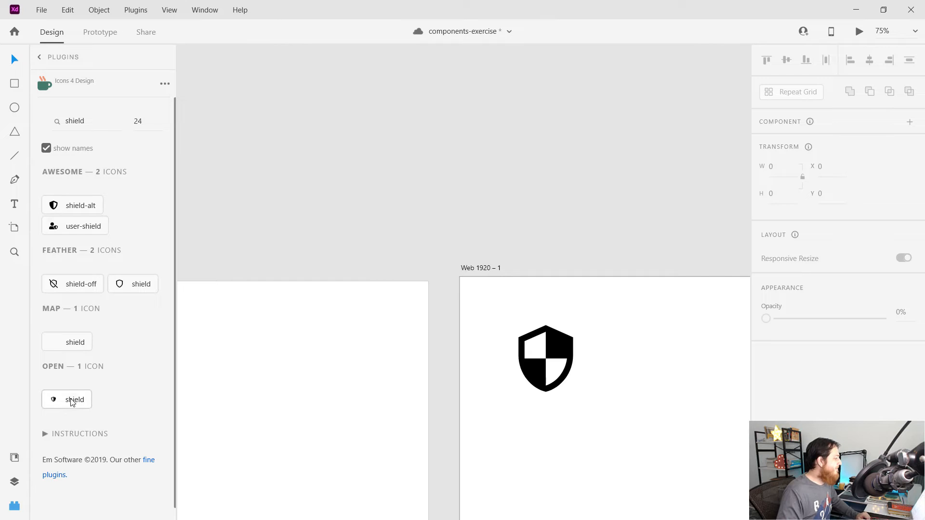
double_click(142, 119)
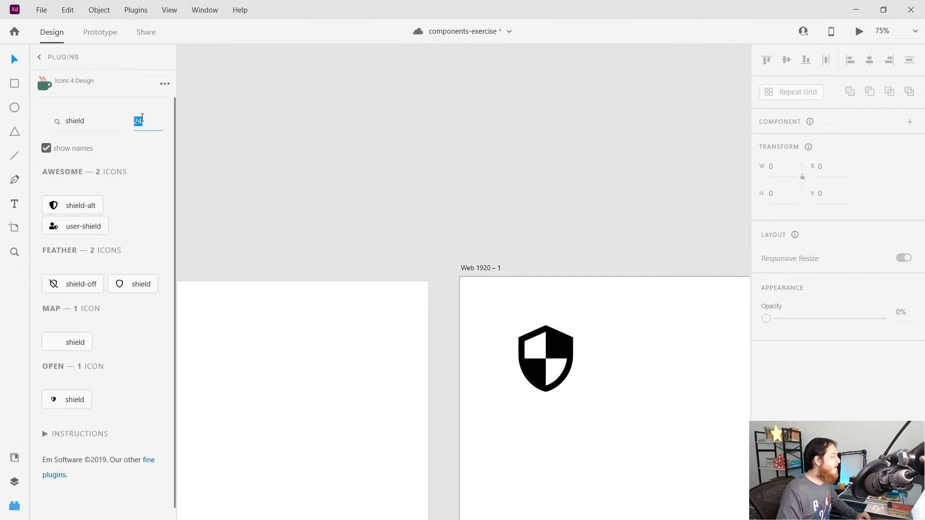
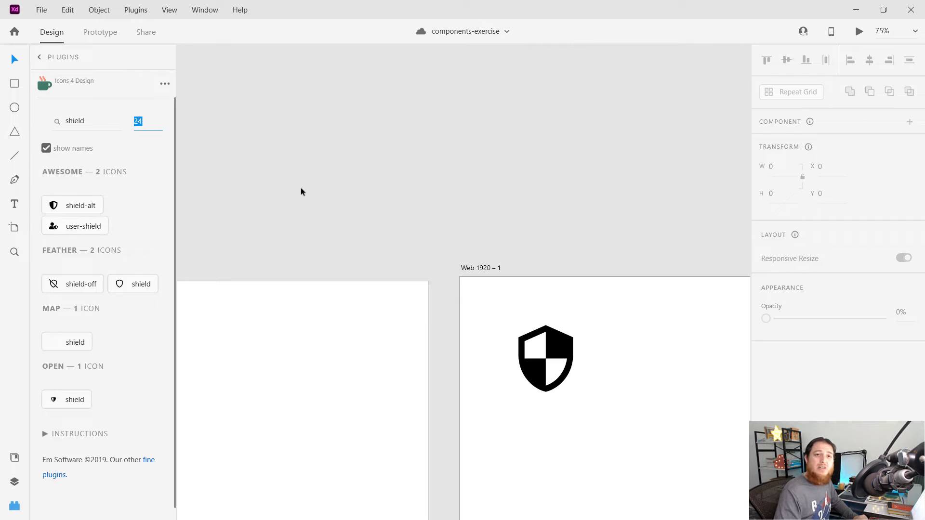
- Delete the security shield and all remaining icons from the Web 1920 – 1 artboard
drag(577, 456, 444, 309)
click(491, 329)
drag(495, 293, 744, 388)
key(Delete)
key(Delete)
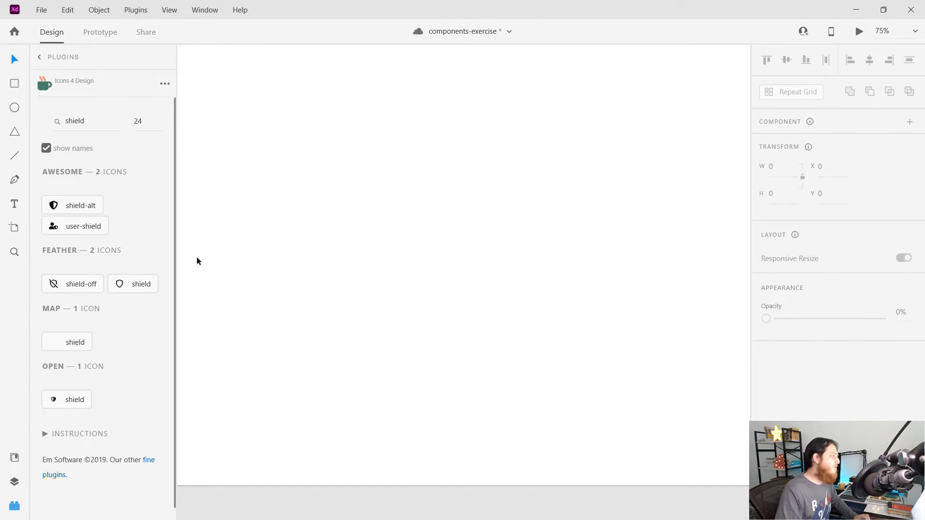
- Open the Auto Grid plugin and select the Web 1920 – 1 artboard as its target
click(40, 57)
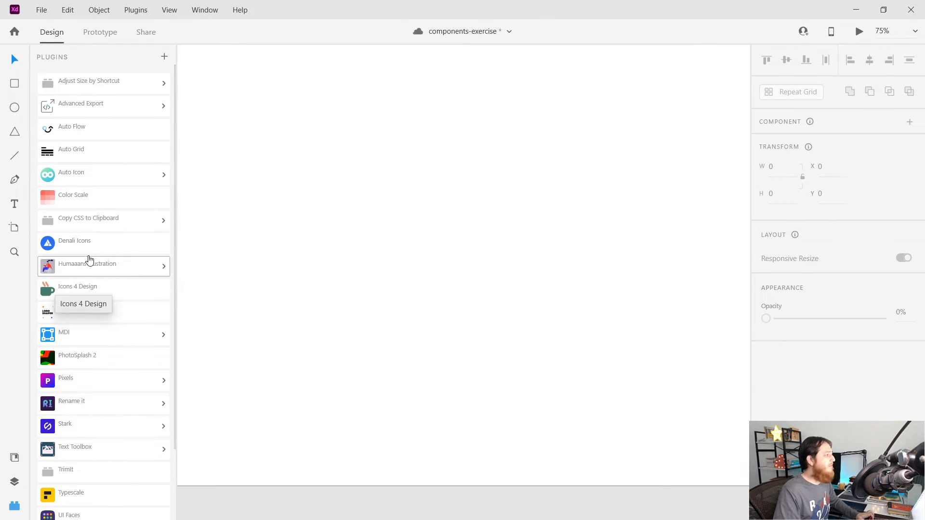
click(78, 152)
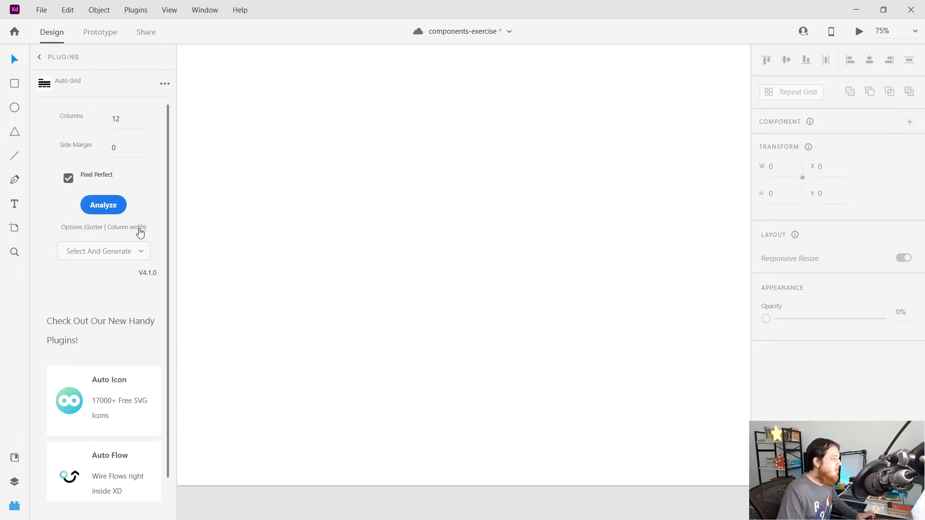
key(ctrl+minus)
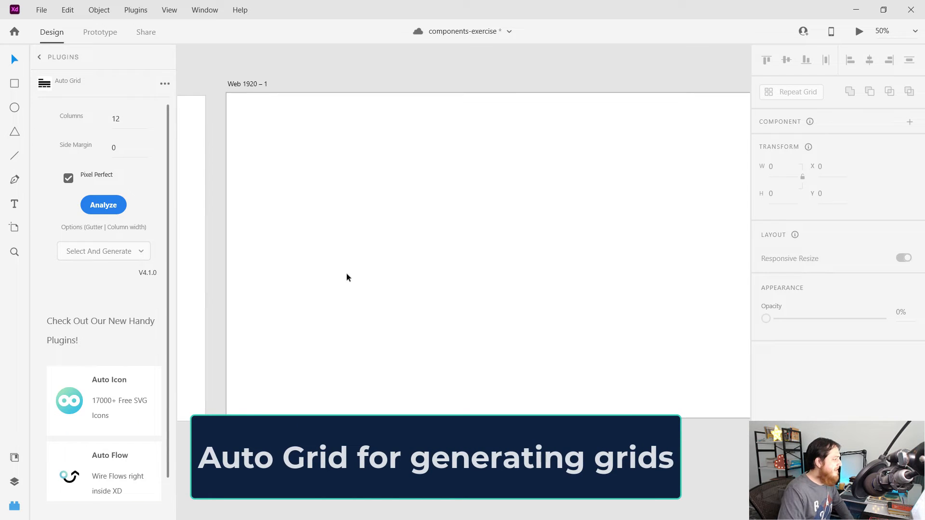
drag(324, 260, 302, 290)
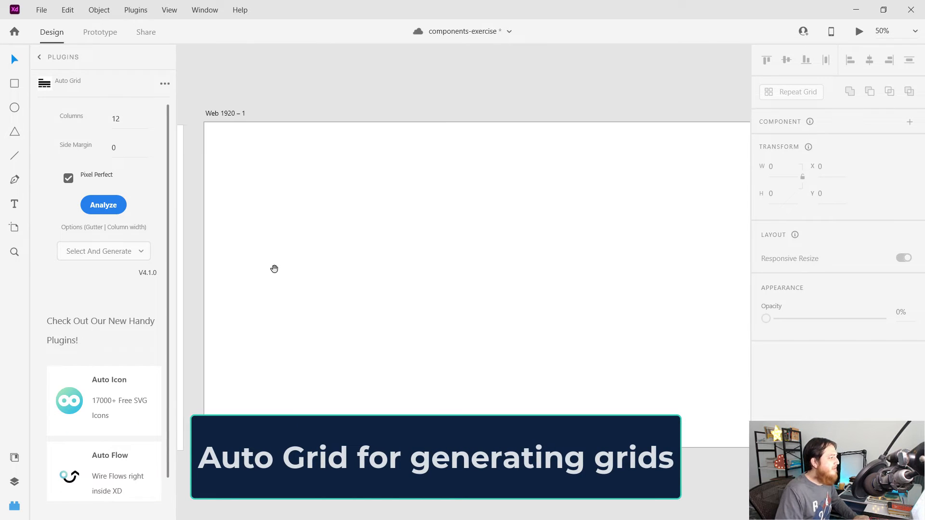
click(225, 115)
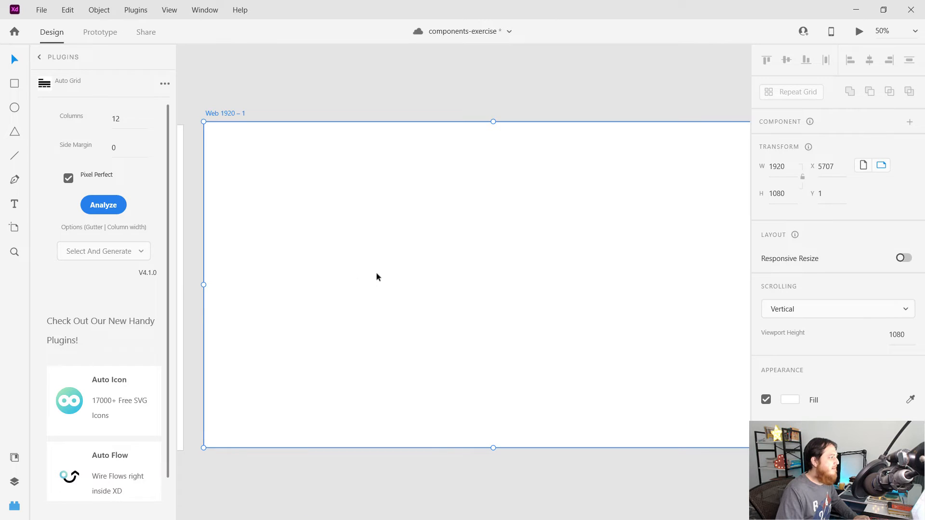
- Set the Auto Grid side margin to 100 and analyze the possible 12-column layouts
click(127, 118)
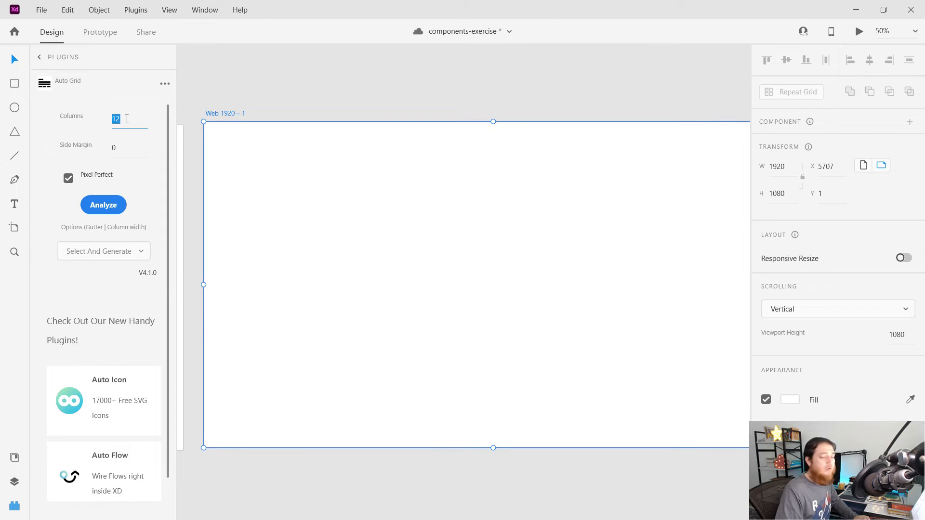
click(121, 147)
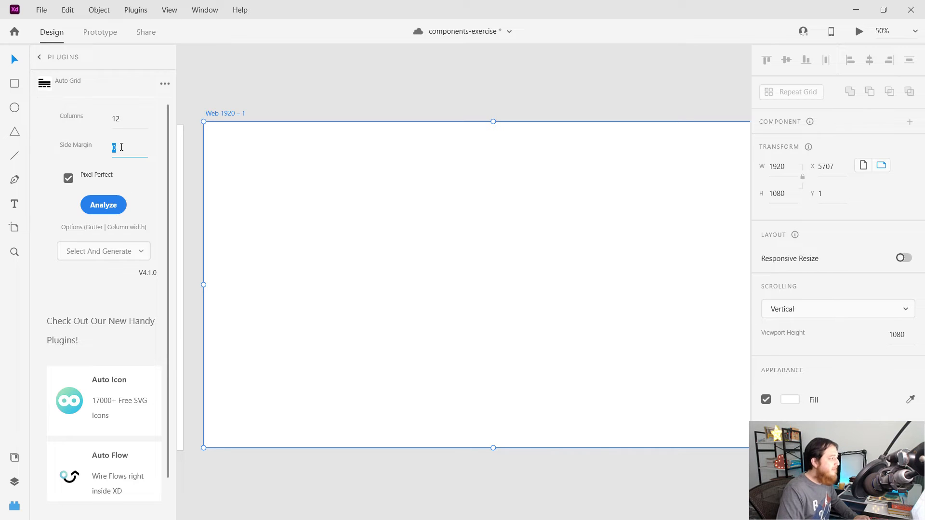
text(100)
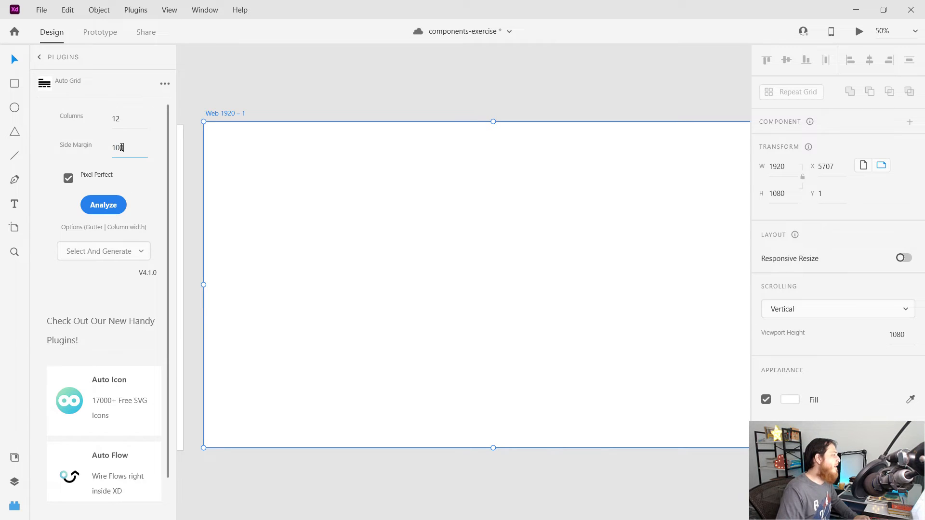
click(102, 206)
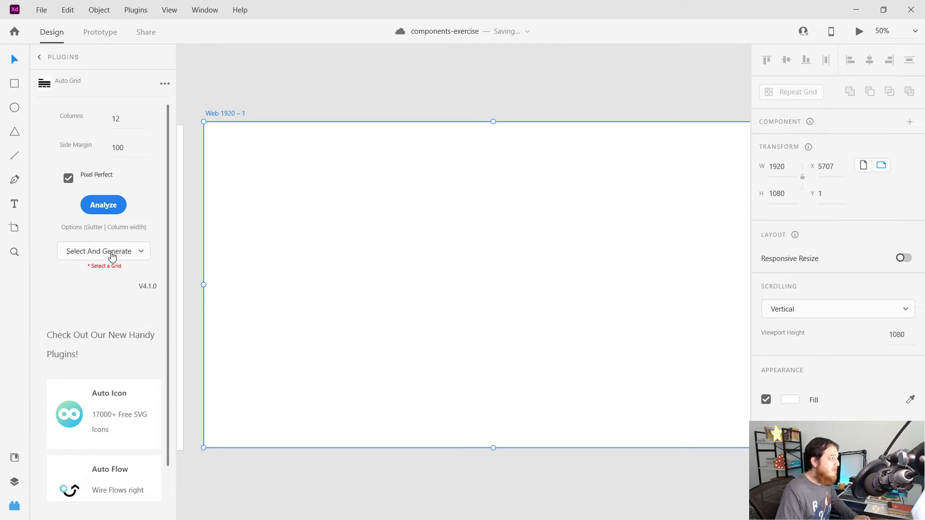
- Generate the column grid with the 32px gutter and 114px column option on the artboard
click(112, 253)
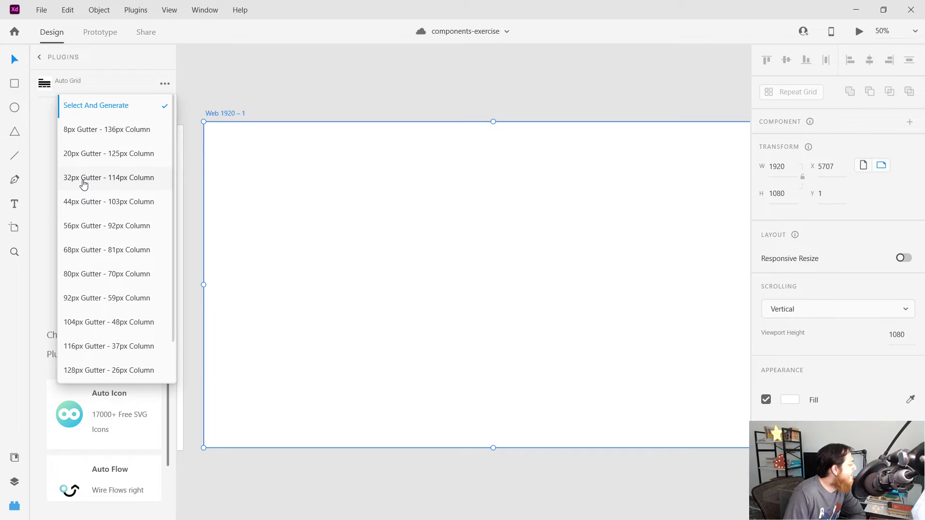
click(84, 178)
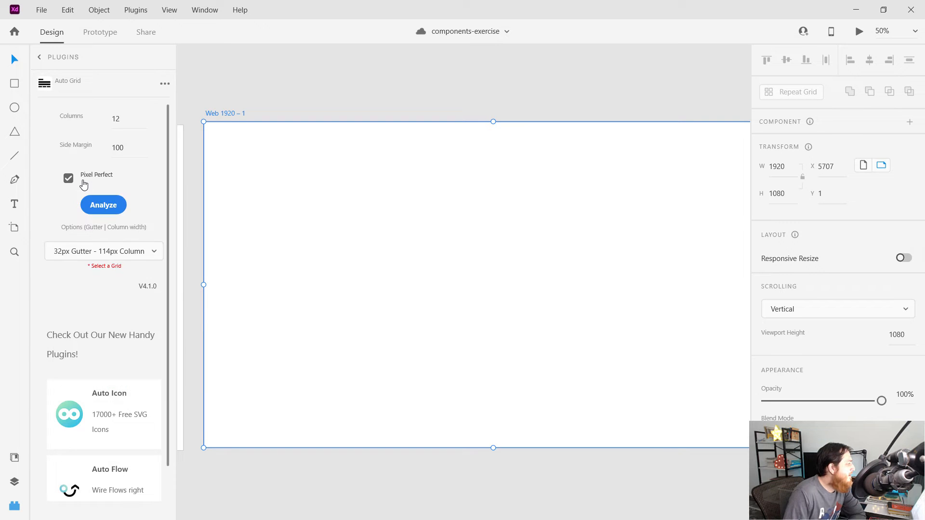
click(222, 206)
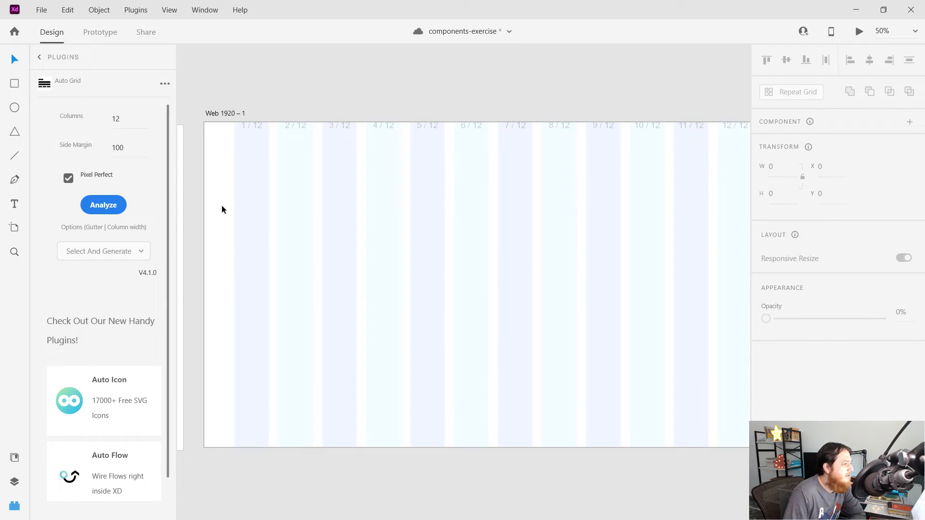
- Select the generated column grid on the Web 1920 – 1 artboard and lock its group
key(ctrl+minus)
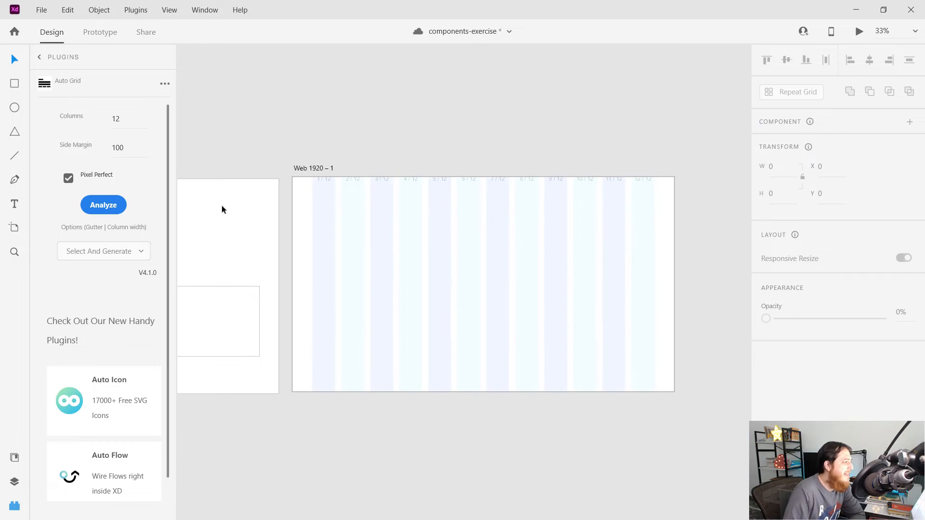
drag(314, 151, 655, 425)
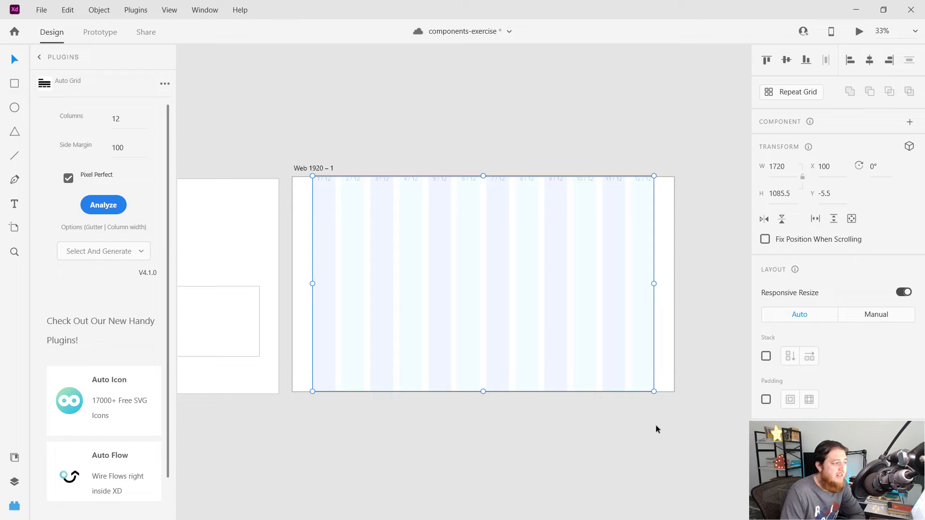
click(523, 419)
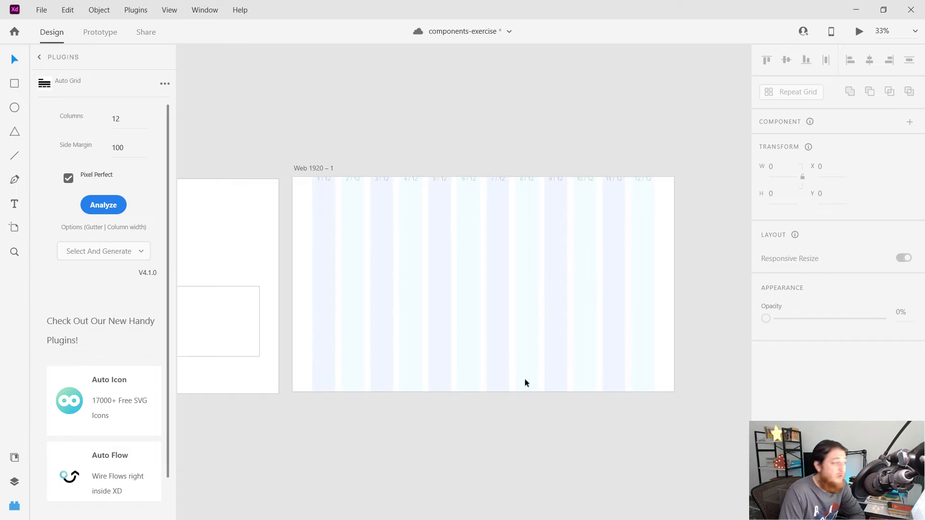
drag(305, 140, 670, 452)
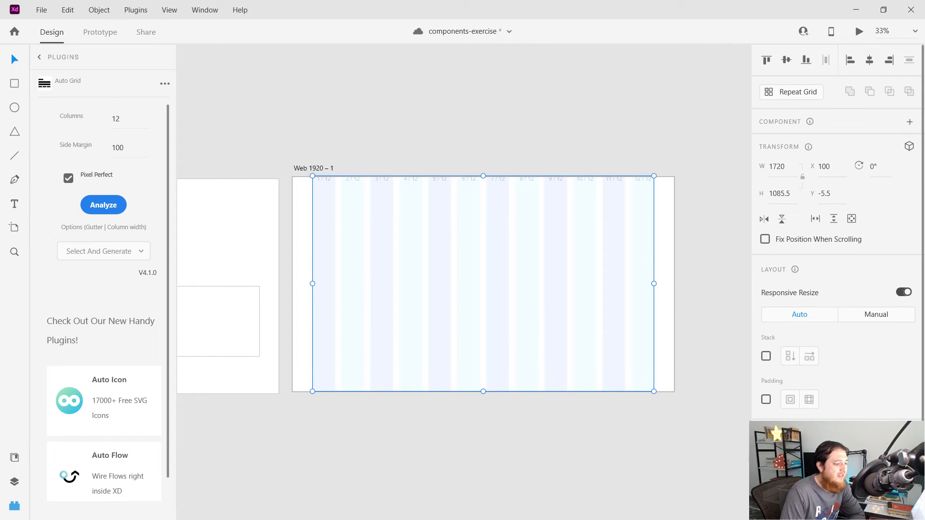
scroll(680, 446, down, 1)
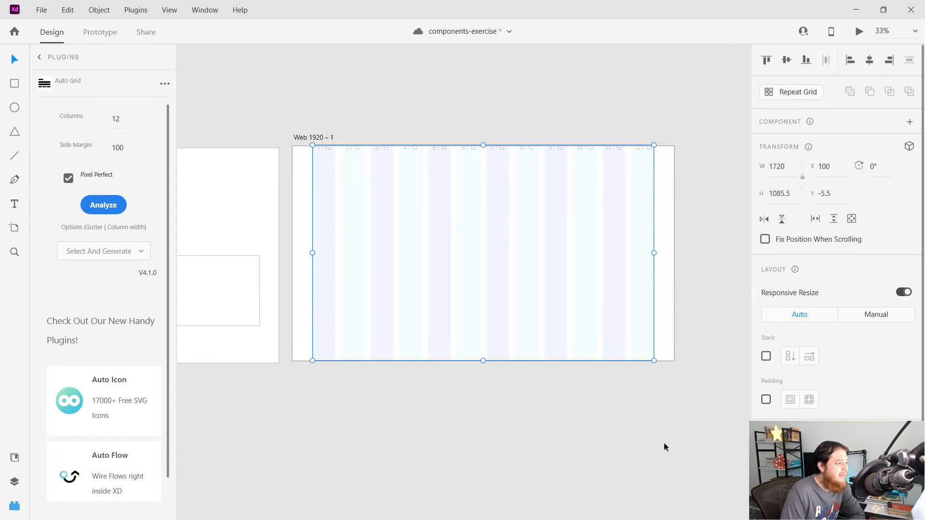
click(14, 482)
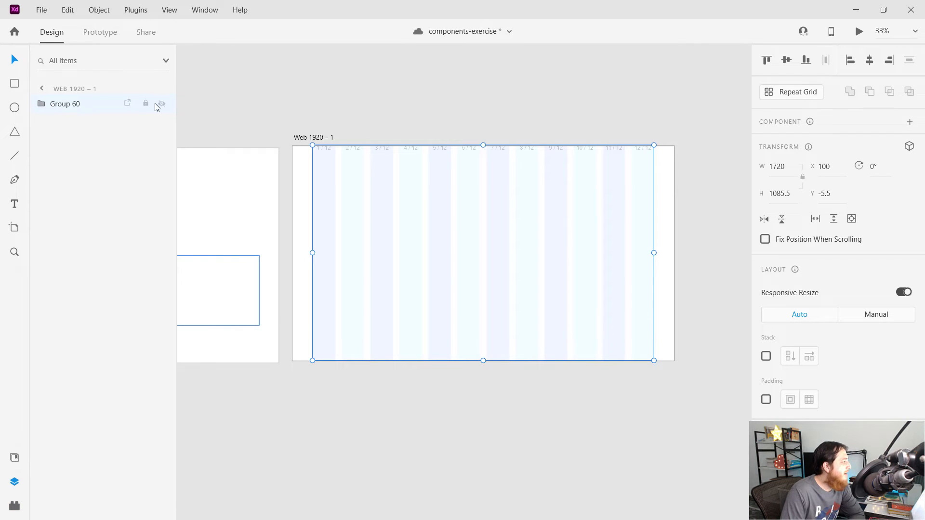
click(145, 103)
- Rename the locked grid group as 12 Col Grid and deselect it
double_click(70, 105)
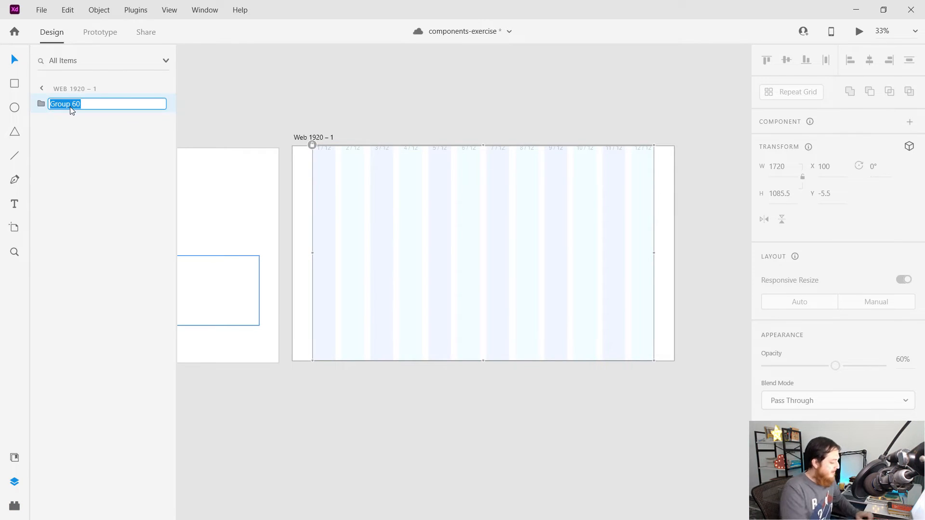
text(12 Col Grid)
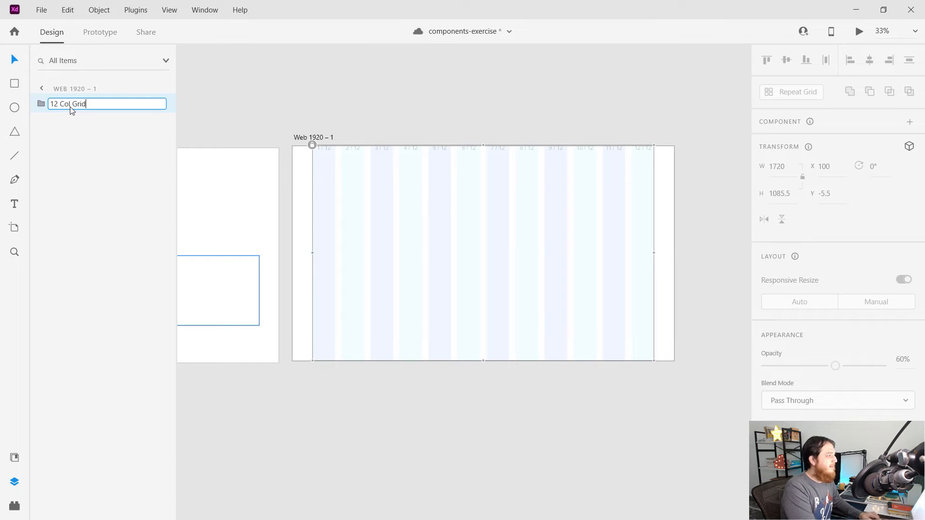
key(Return)
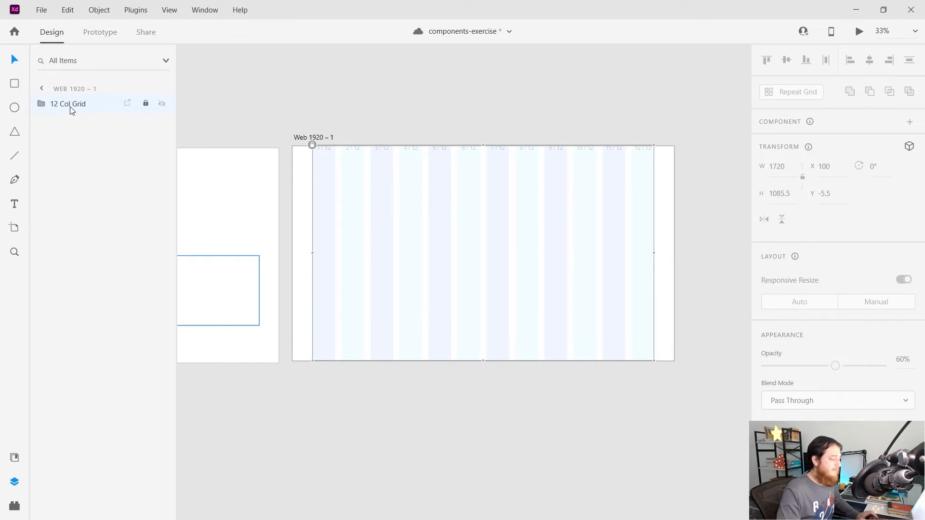
click(241, 98)
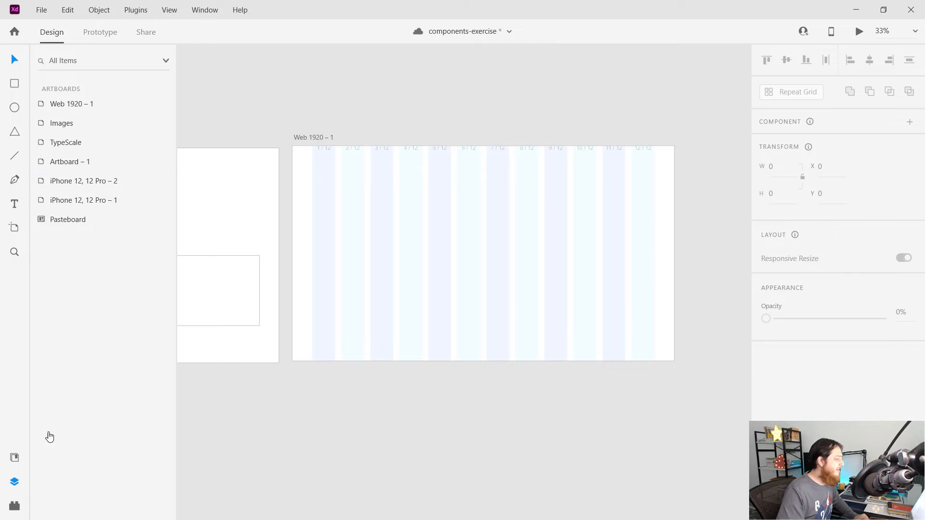
- Open the Material Design Icons command of the MDI plugin and search its icons for login
click(15, 506)
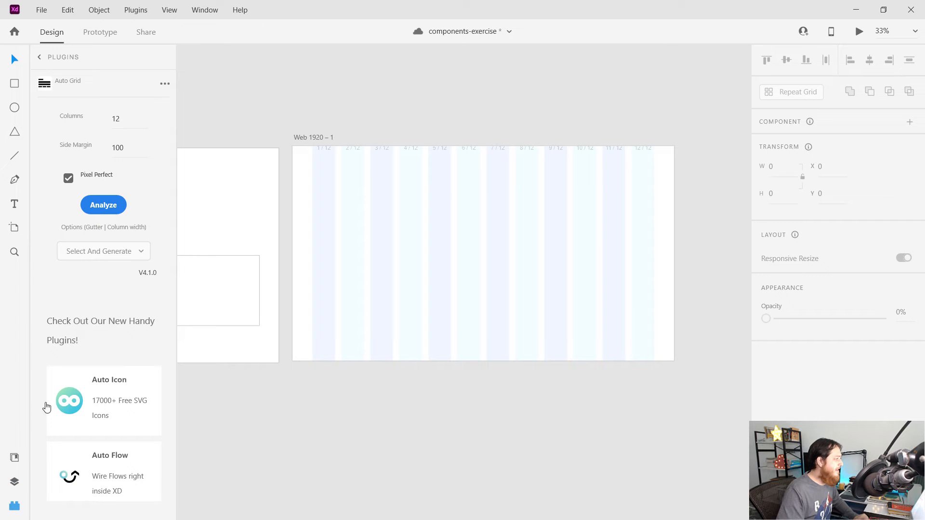
click(40, 57)
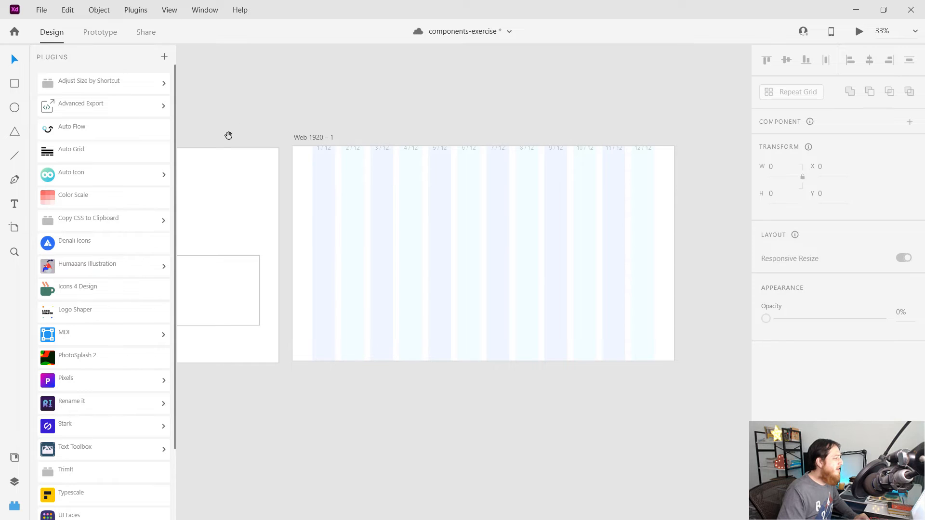
drag(226, 137, 539, 145)
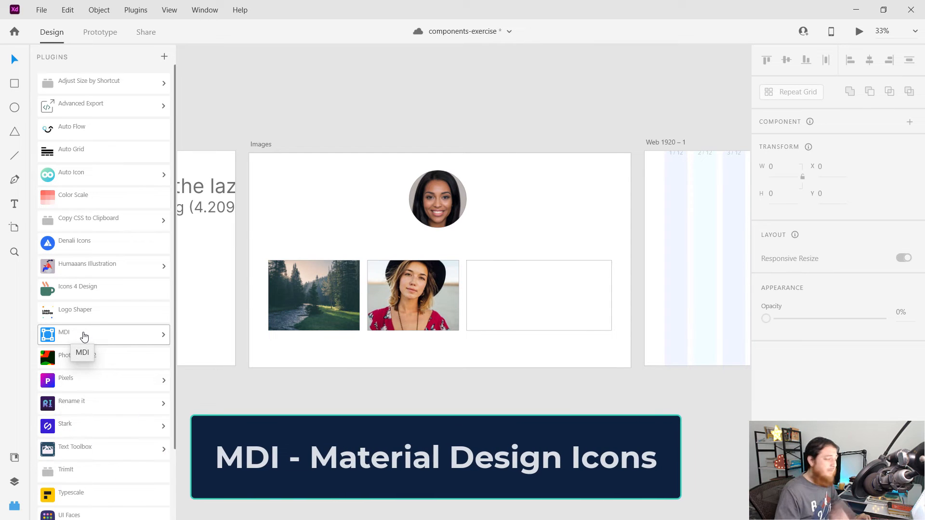
click(84, 336)
click(78, 352)
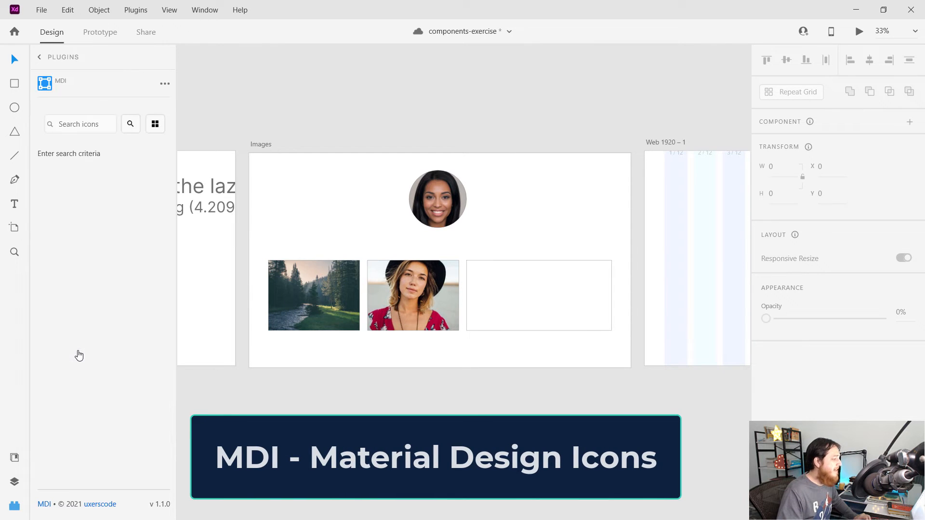
click(73, 125)
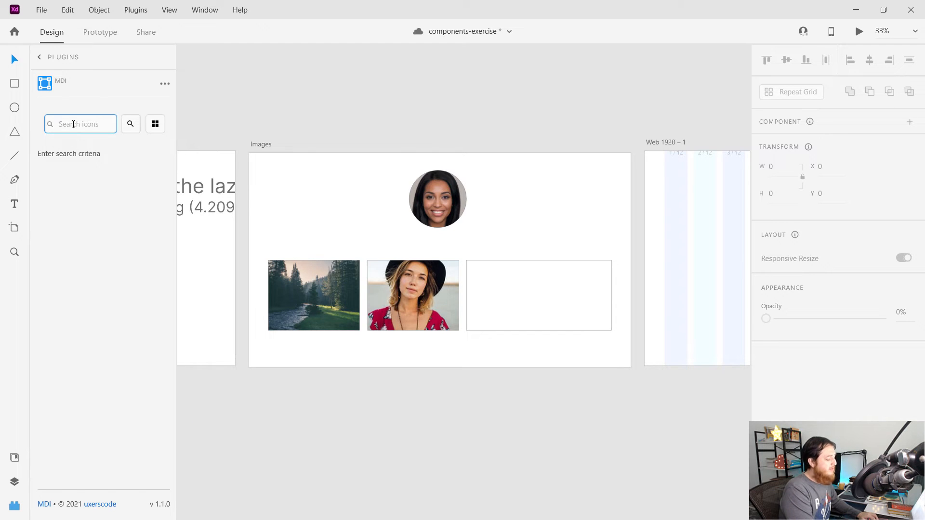
text(login)
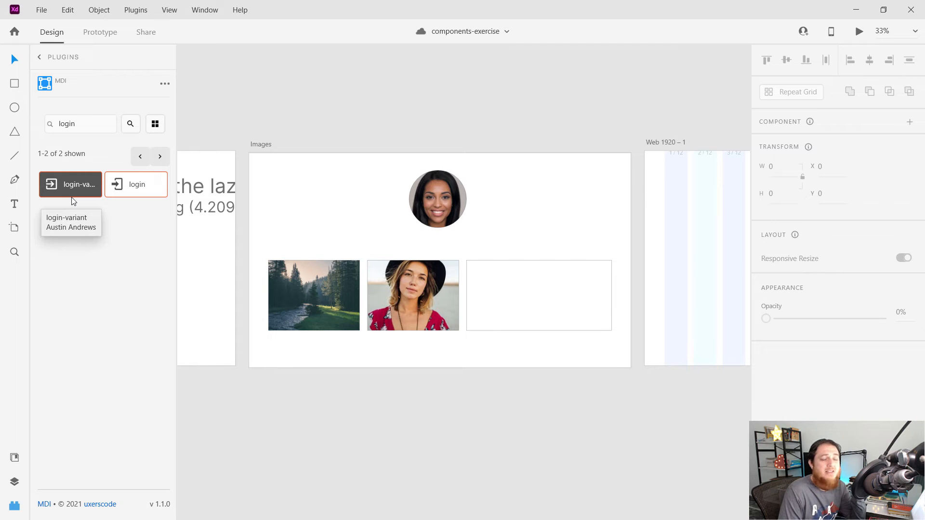
double_click(75, 122)
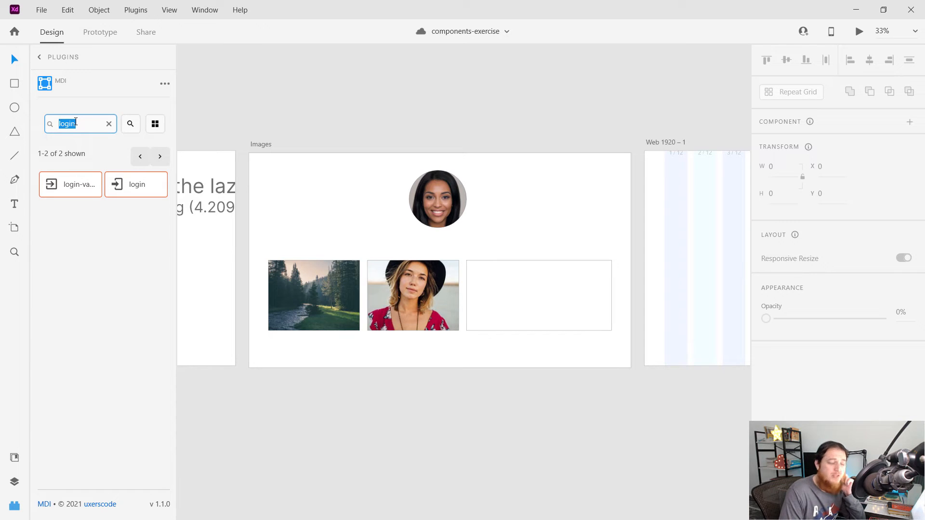
- Copy the CSS of the round portrait on the Images artboard with the Copy CSS to Clipboard plugin
click(40, 57)
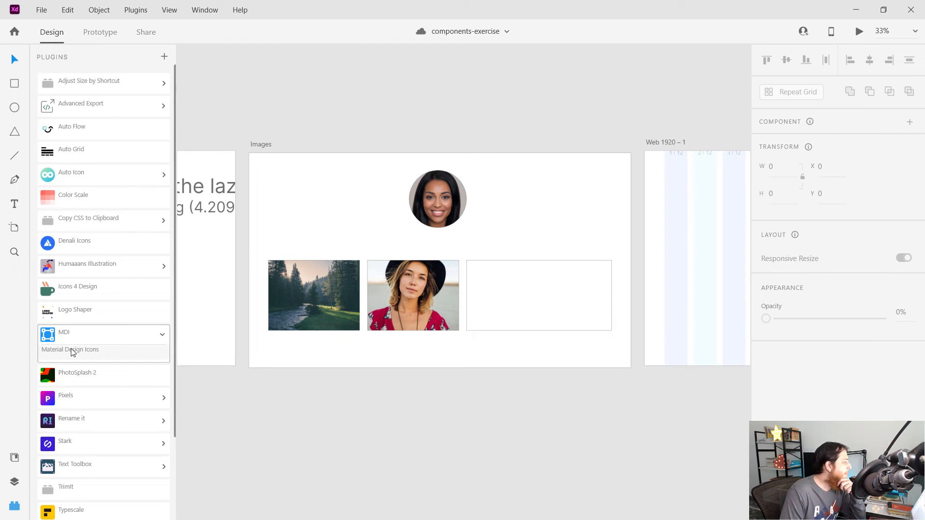
scroll(72, 352, down, 3)
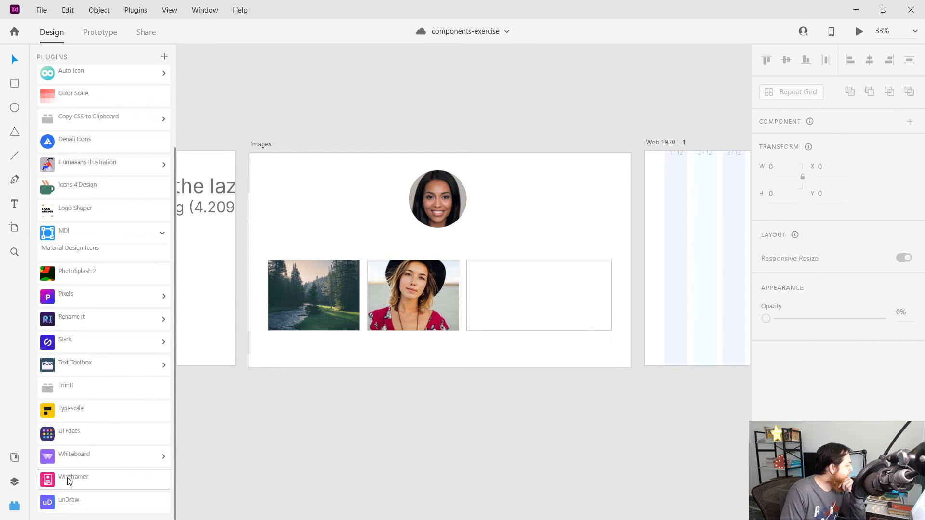
scroll(76, 403, up, 3)
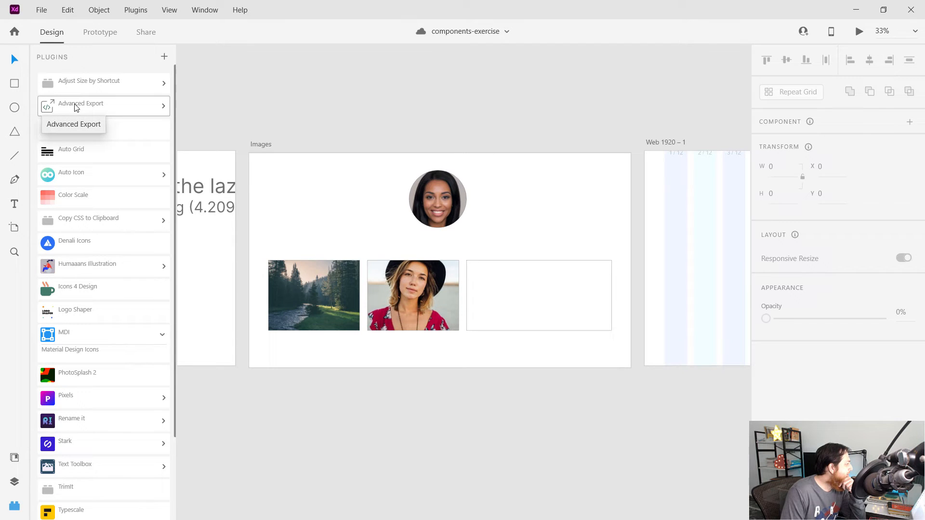
click(80, 221)
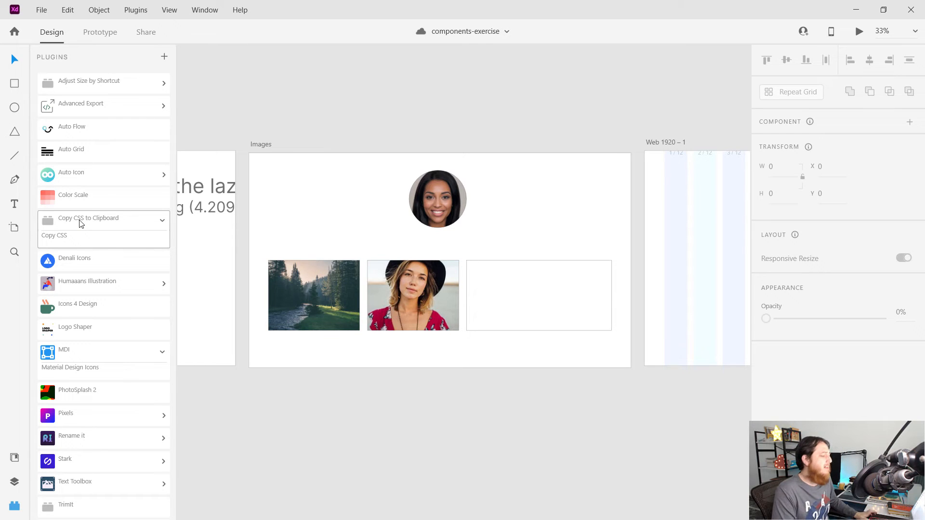
drag(382, 169, 479, 229)
click(59, 239)
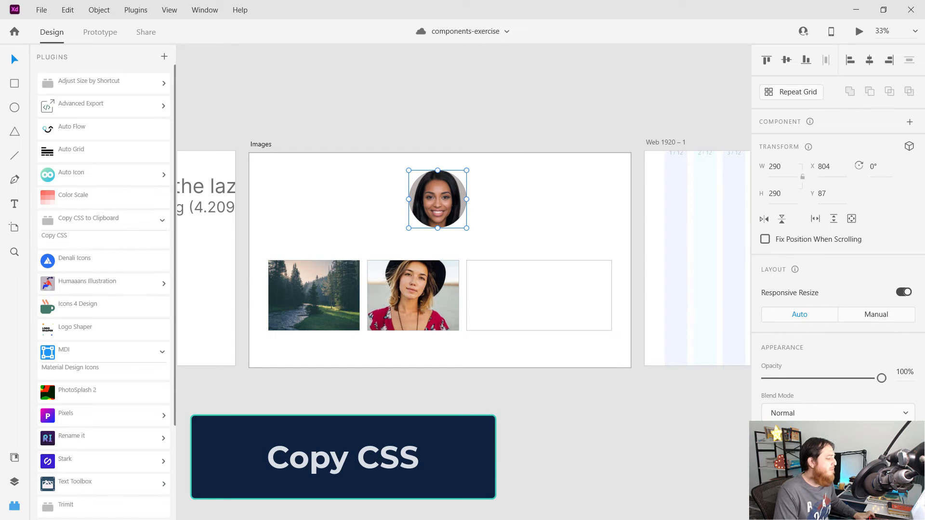
- Switch to Visual Studio Code and set the language mode of the empty Untitled-2 file to CSS
click(856, 9)
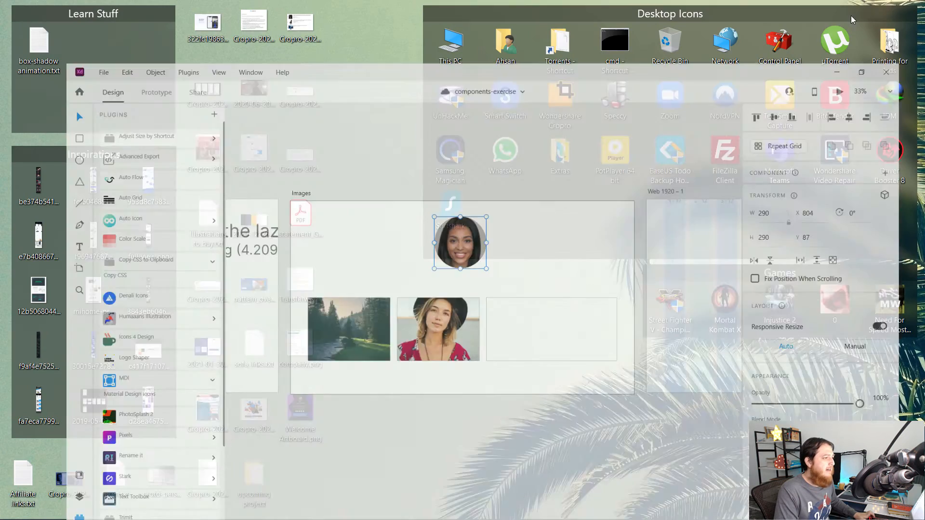
mouse_move(256, 516)
click(221, 507)
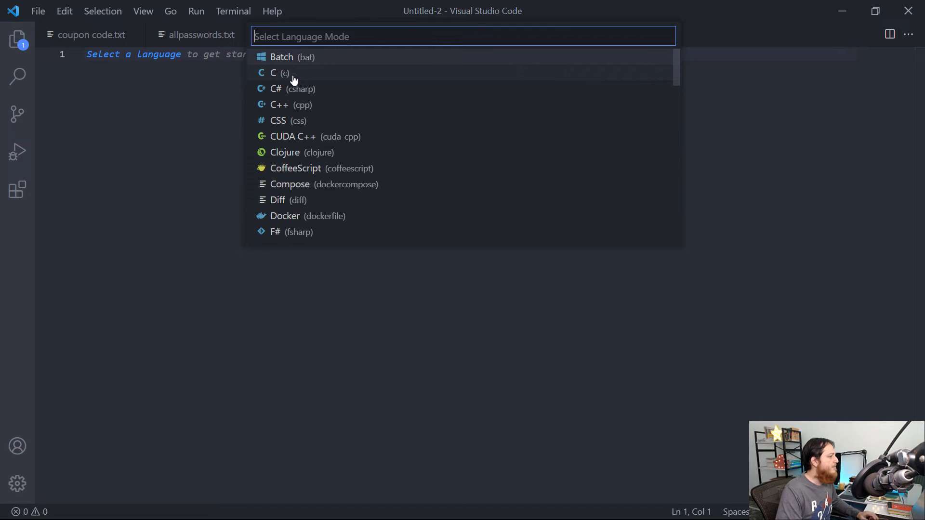
text(css)
click(296, 58)
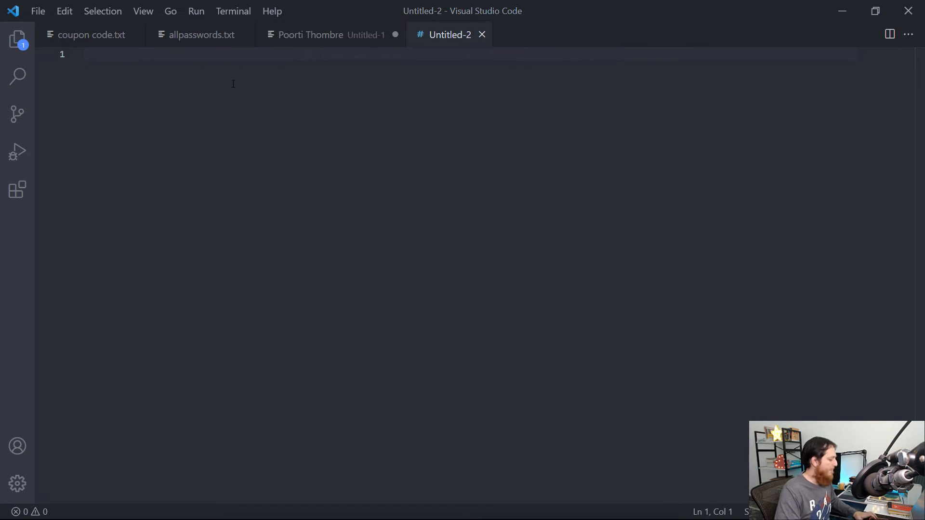
- Paste the copied portrait CSS below the empty first lines of Untitled-2 and review its size, background and border declarations
key(Return)
text(width: 290px; height: 290px; /* background: url(...); */ border: 1px solid #707070;)
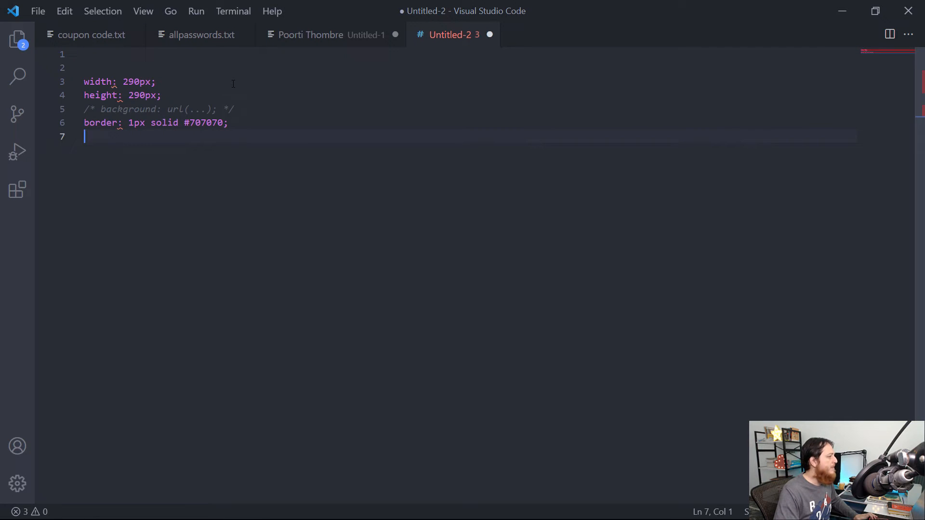
drag(84, 79, 231, 123)
click(203, 161)
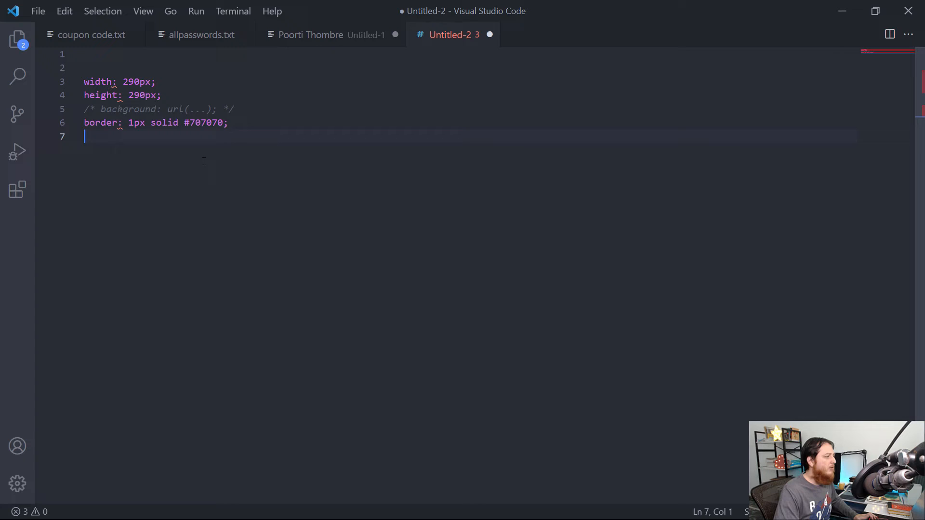
click(146, 109)
click(242, 108)
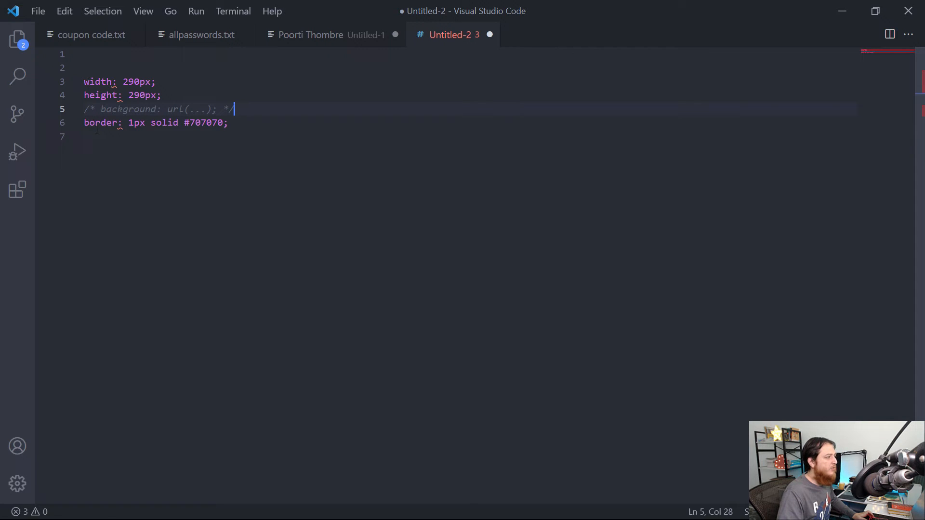
click(182, 158)
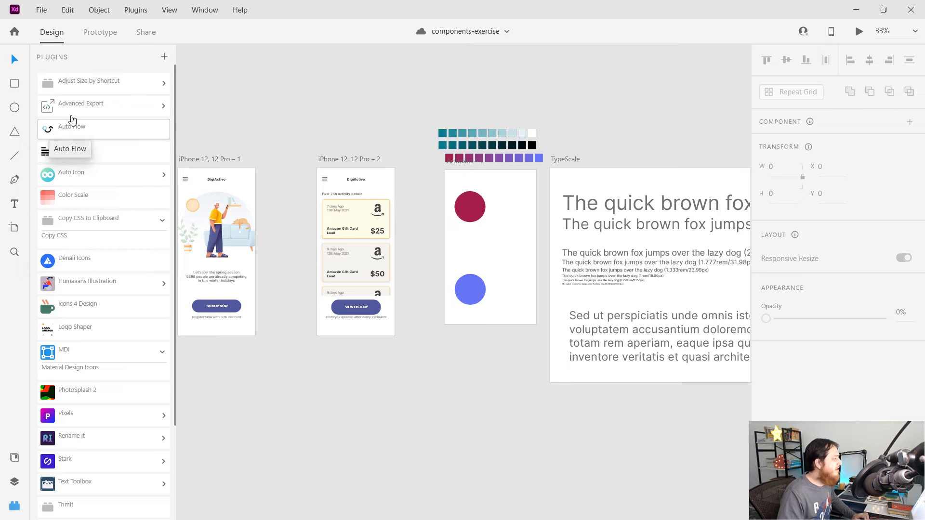
- Expand the Advanced Export plugin's commands and move the two teal swatch rows onto Artboard – 1 between the red and blue circles
click(73, 110)
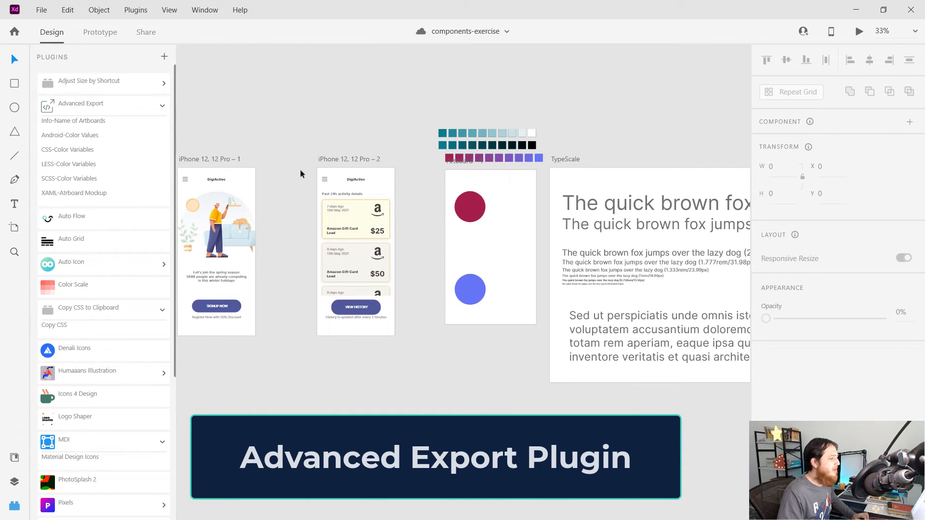
click(506, 143)
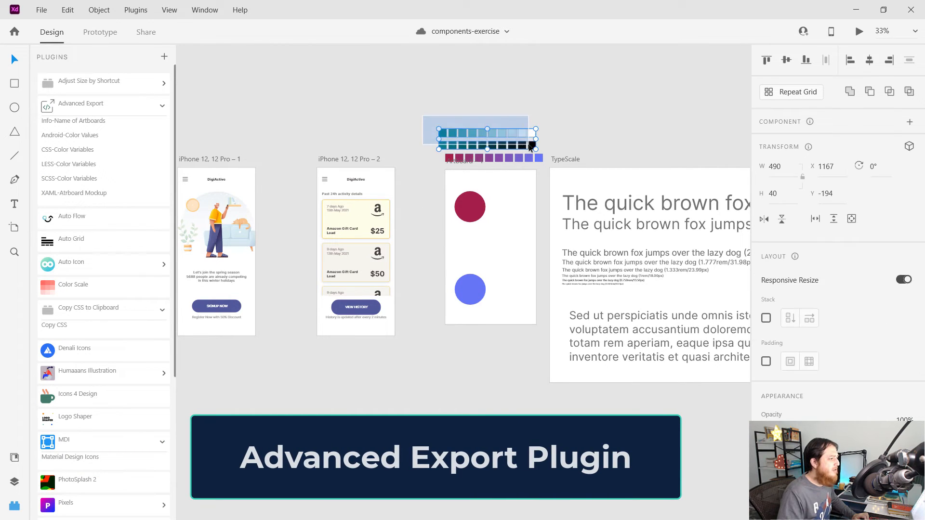
drag(505, 143, 524, 256)
click(501, 346)
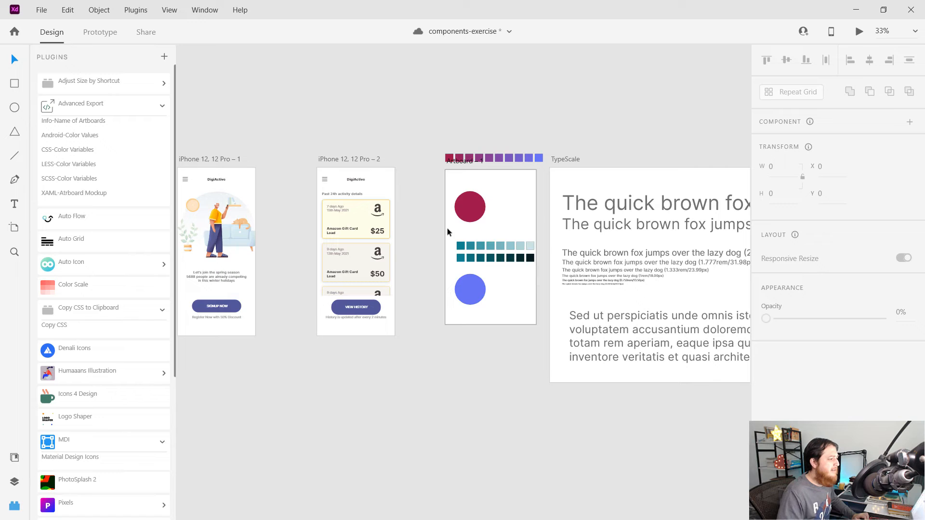
- Widen Artboard – 1 to about 644 by extending its left edge, and select the darker teal swatch row
click(451, 168)
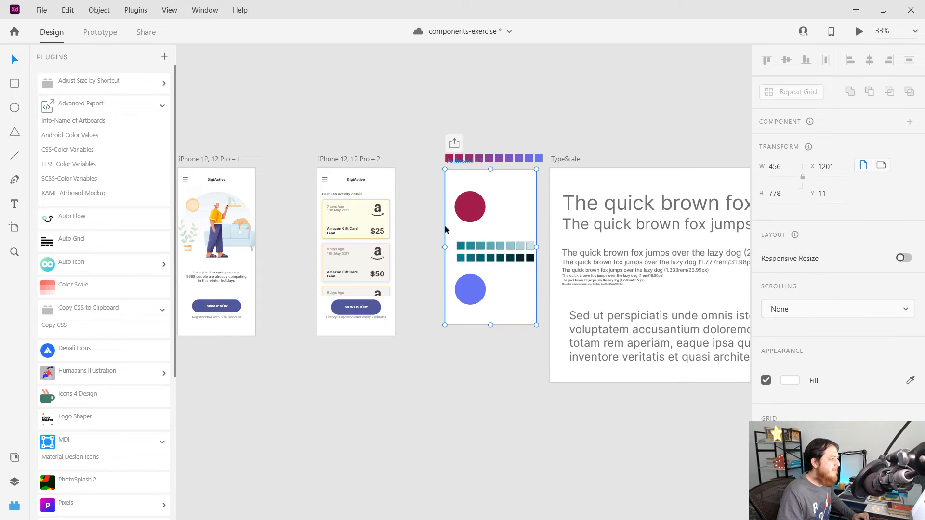
drag(444, 247, 408, 248)
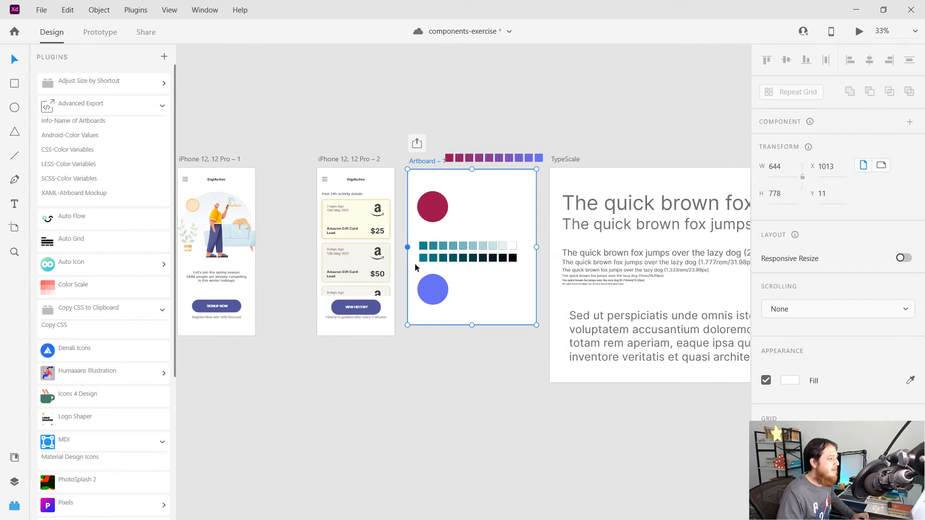
click(453, 260)
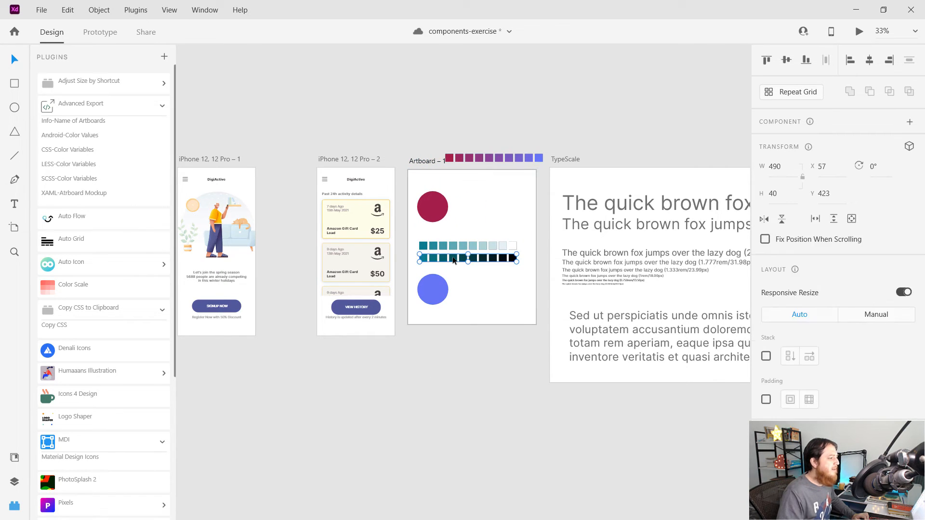
- Select Artboard – 1 and export its colours as CSS color variables with Advanced Export
click(451, 361)
click(424, 159)
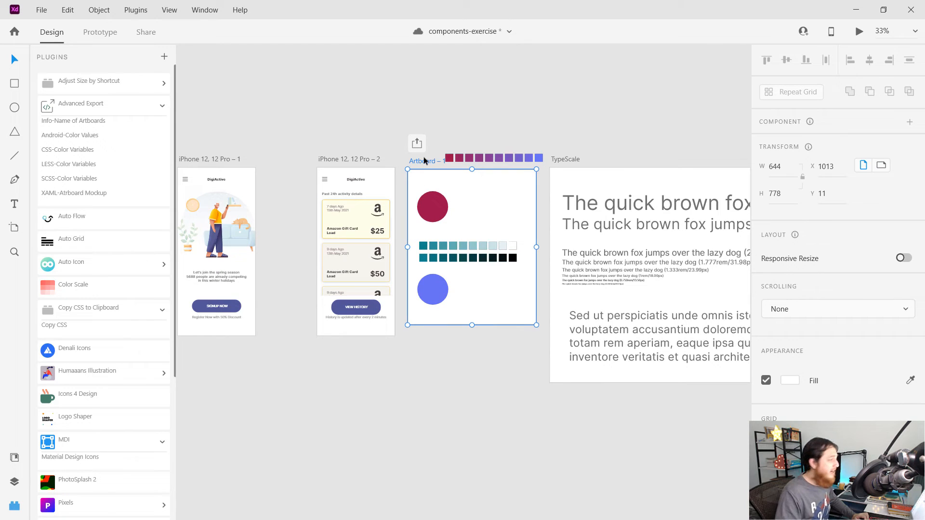
click(61, 150)
click(535, 287)
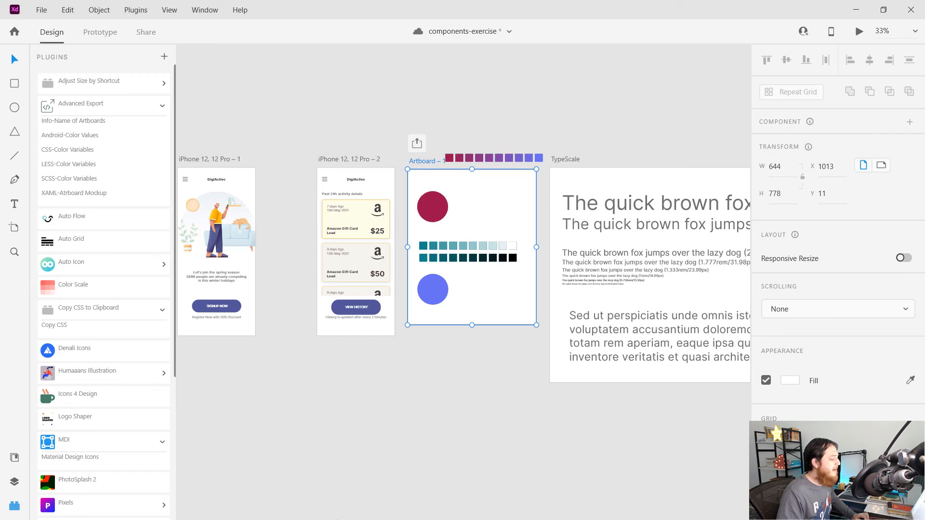
- Switch to Visual Studio Code and paste the copied :root colour variables a few lines below the portrait CSS in Untitled-2
key(super+d)
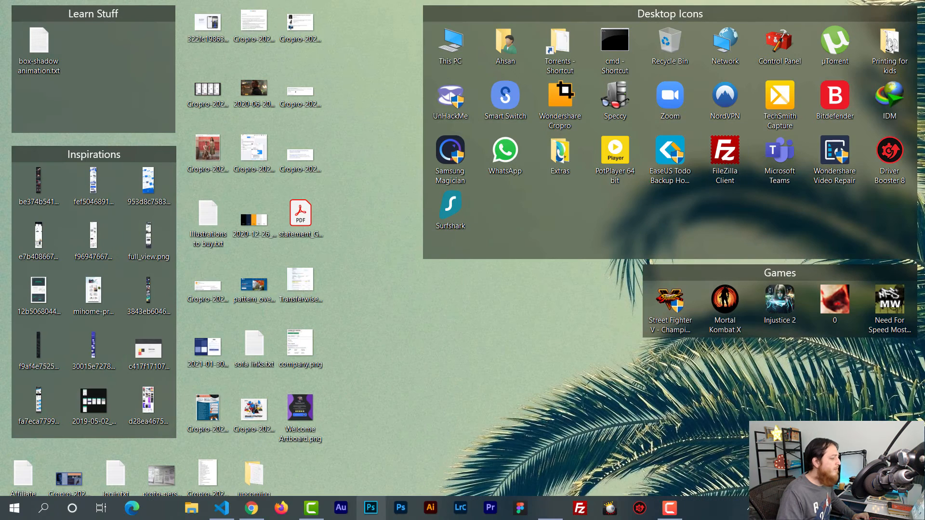
click(221, 508)
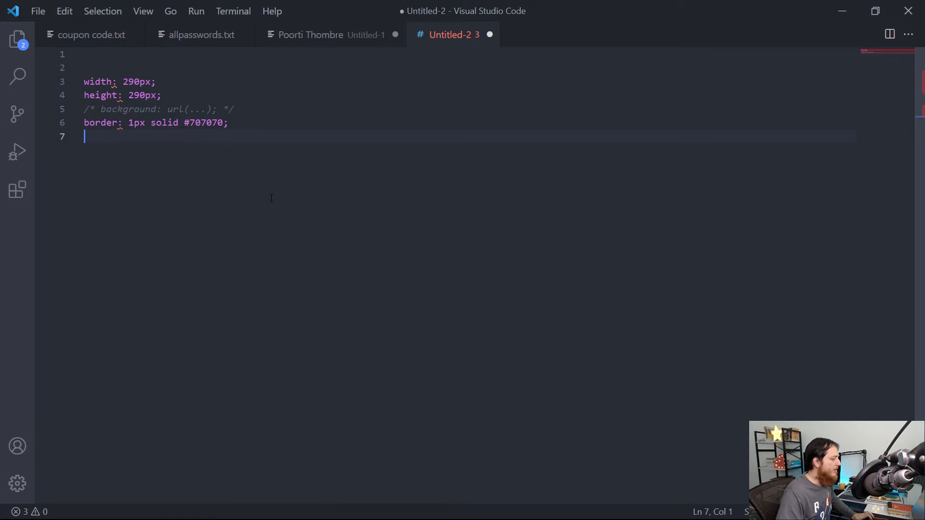
key(Return)
key(Return)
key(Return)
text(:root {/* COLOR FROM SELECTED ITEMS */     --color_artboard_Artboard__1_bg: rgba(255,255,255,255);       /* COLOR FROM ASSETS PANEL */     --color_707070___Medium_Grey: rgba(112,112,112,255);     --color_443f3f_Dark_Grey: rgba(68,63,63,255);     --color_51599a___Primary: rgba(81,89,154,255);     --color_fffeeb___Light_Yellow: rgba(255,254,235,255);     --color_eac24f___Secondary: rgba(234,194,79,255);     --color_a7a7a7___Light_Grey: rgba(167,167,167,255);     --color_assets_8: rgba(108,99,255,255);      })
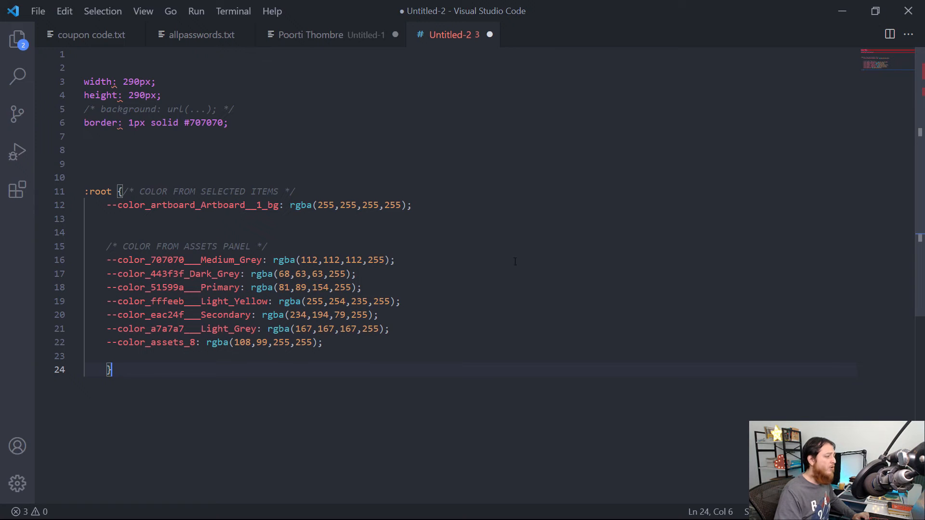
- Return to Adobe XD and check the saved colours in the document assets against the exported variables
click(842, 8)
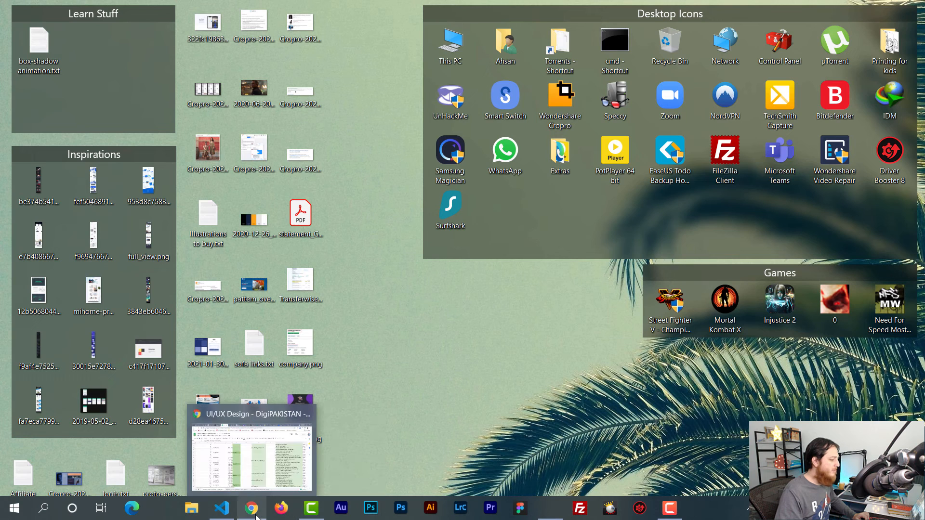
click(551, 514)
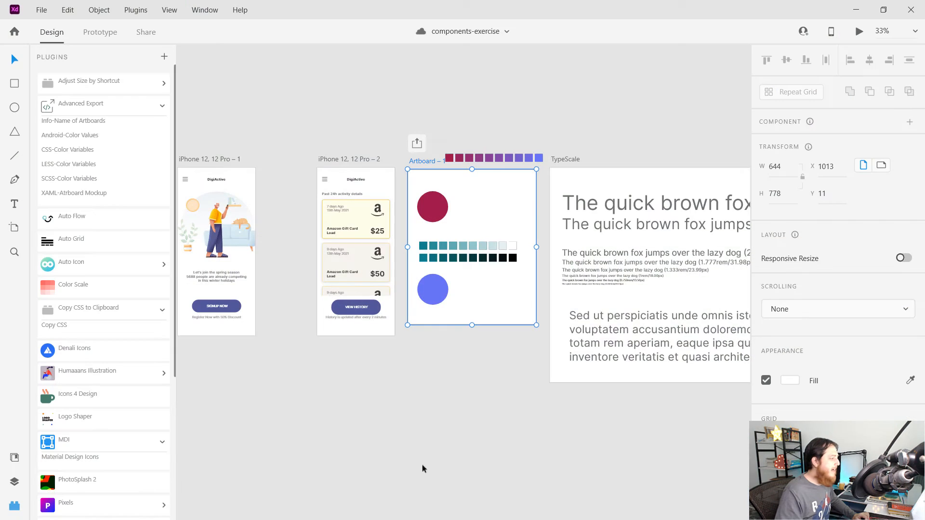
click(15, 484)
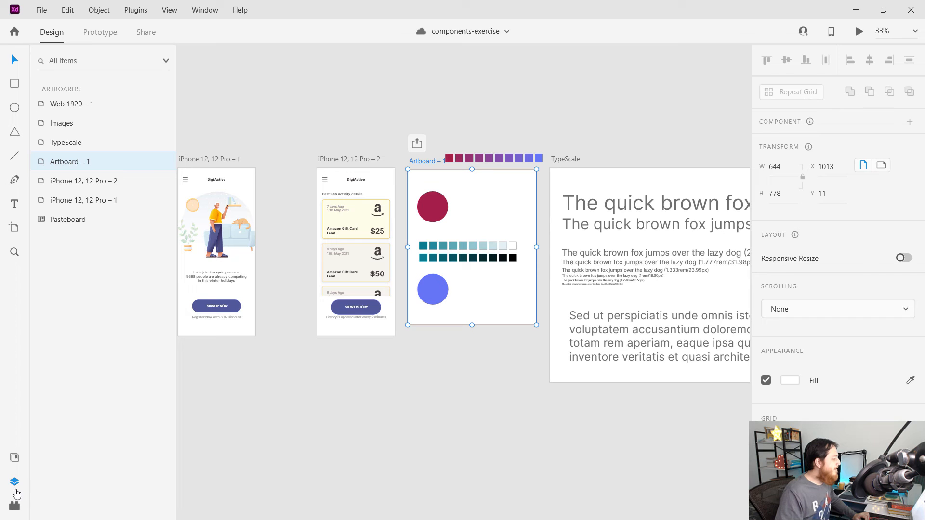
click(14, 460)
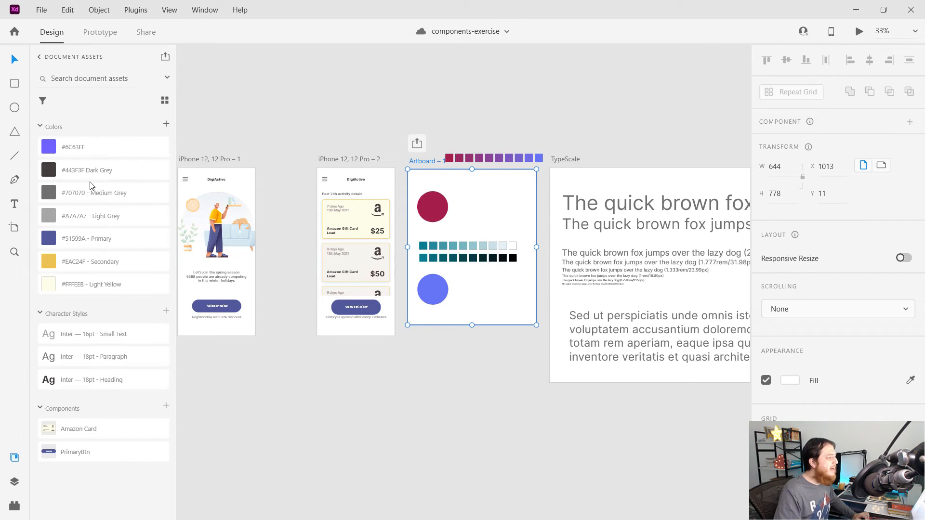
mouse_move(105, 153)
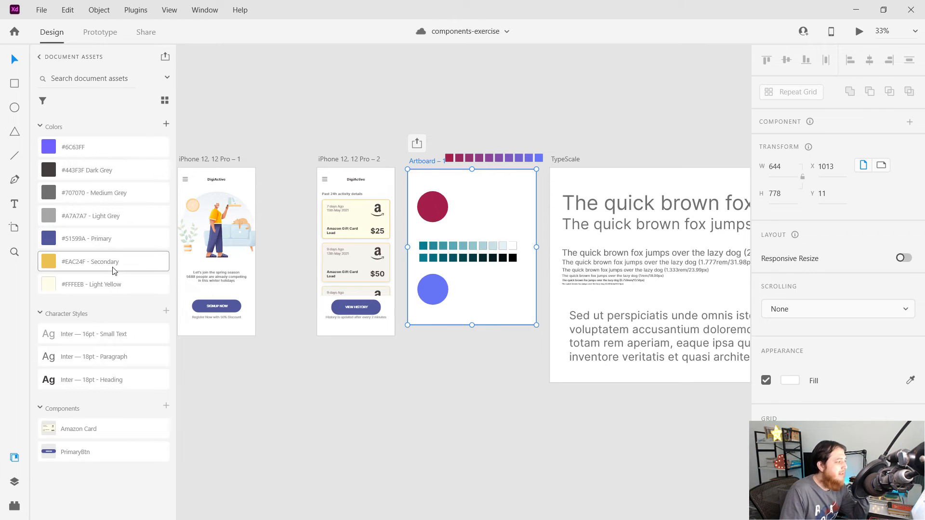
mouse_move(115, 275)
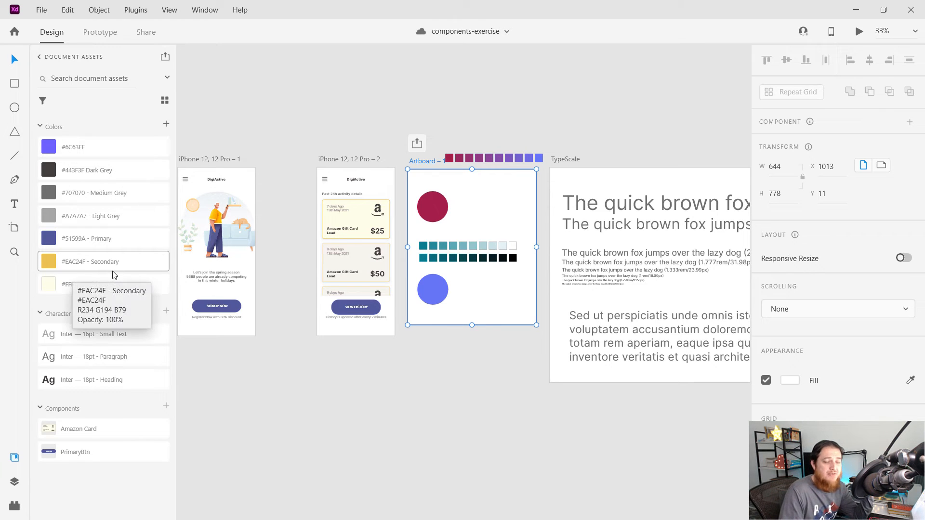
- Switch to Visual Studio Code and shorten the medium grey variable's name to --color_Medium_Grey
click(856, 9)
click(222, 508)
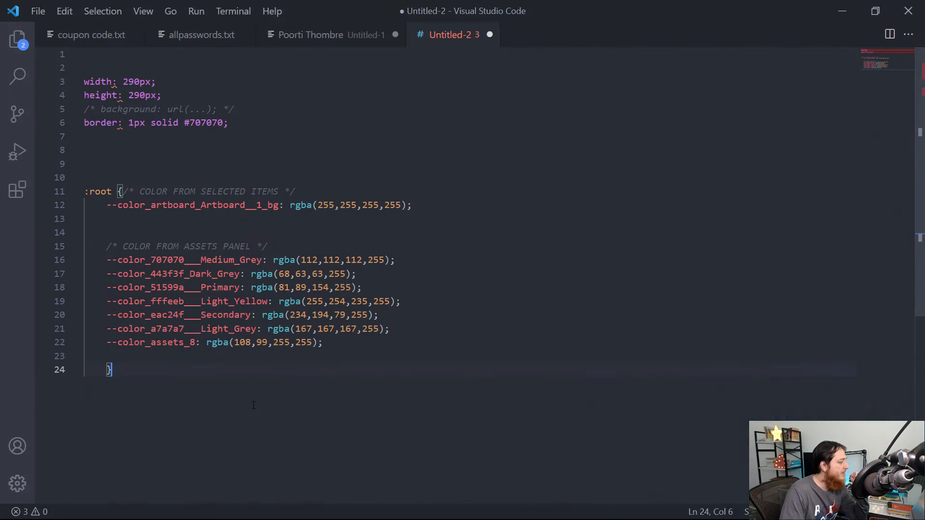
click(201, 260)
key(BackSpace)
key(BackSpace)
key(BackSpace)
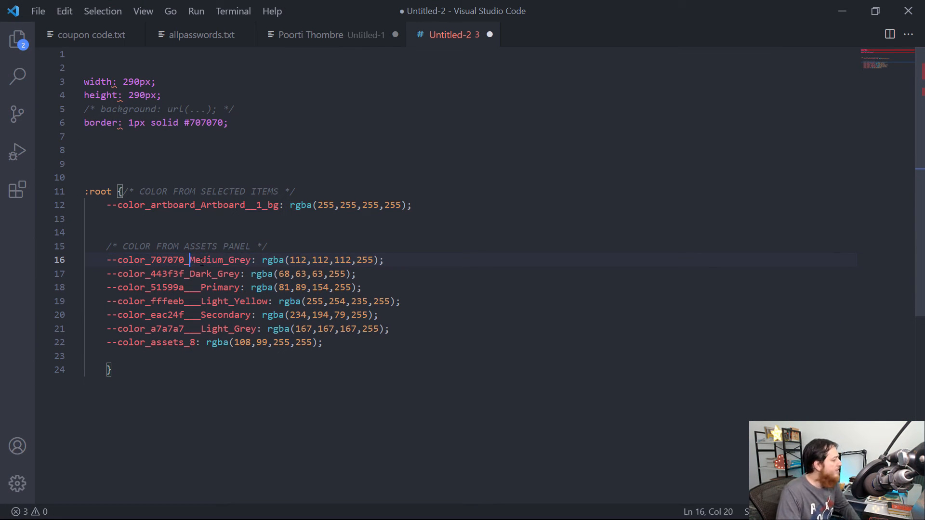
key(BackSpace)
key(BackSpace)
key(BackSpace)
key(BackSpace)
key(BackSpace)
key(BackSpace)
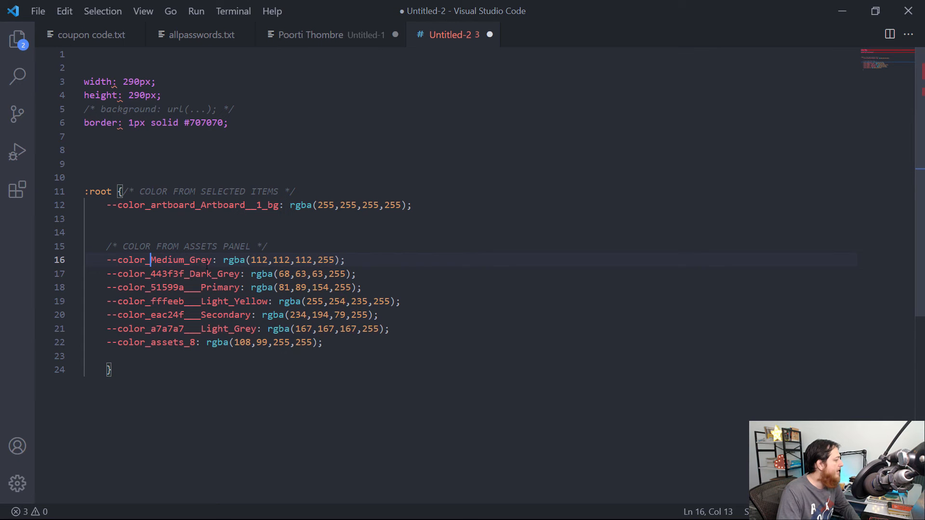
- Remove the hex code from the dark grey variable's name so it reads --color_Dark_Grey
click(191, 275)
key(BackSpace)
key(BackSpace)
key(BackSpace)
key(BackSpace)
key(BackSpace)
key(BackSpace)
key(BackSpace)
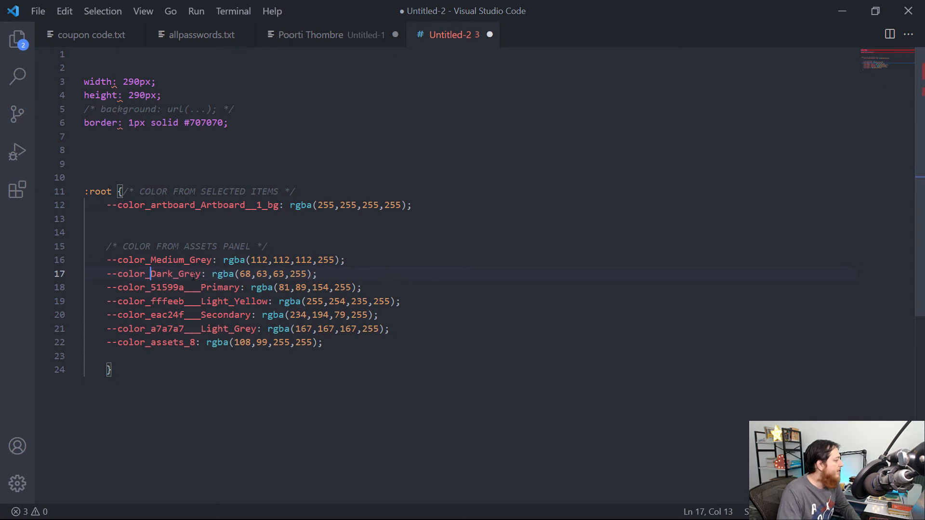
- Remove the hex code and extra underscores from the primary colour variable so it reads --color_Primary
click(201, 287)
key(BackSpace)
key(BackSpace)
key(BackSpace)
key(BackSpace)
key(BackSpace)
key(BackSpace)
key(BackSpace)
key(BackSpace)
key(BackSpace)
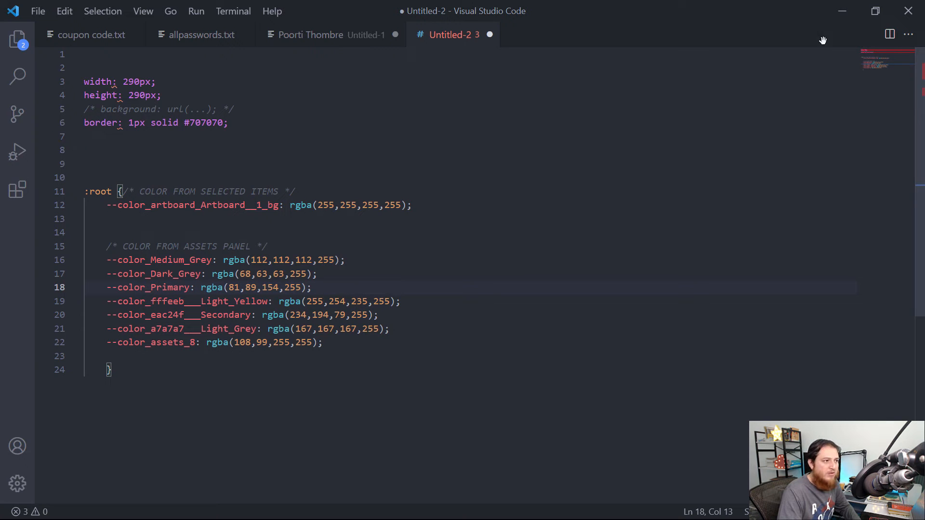
- Return to Adobe XD, show the plugin list and collapse the Advanced Export commands
click(841, 12)
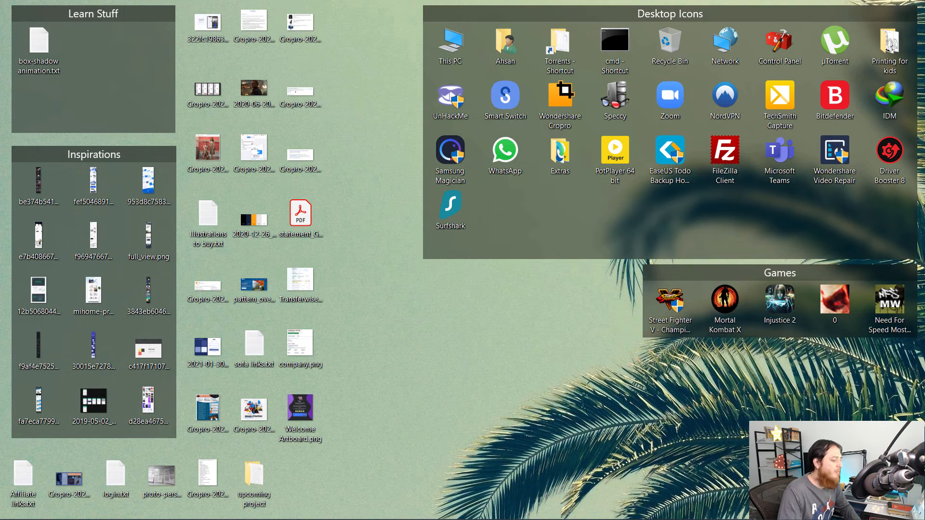
click(542, 517)
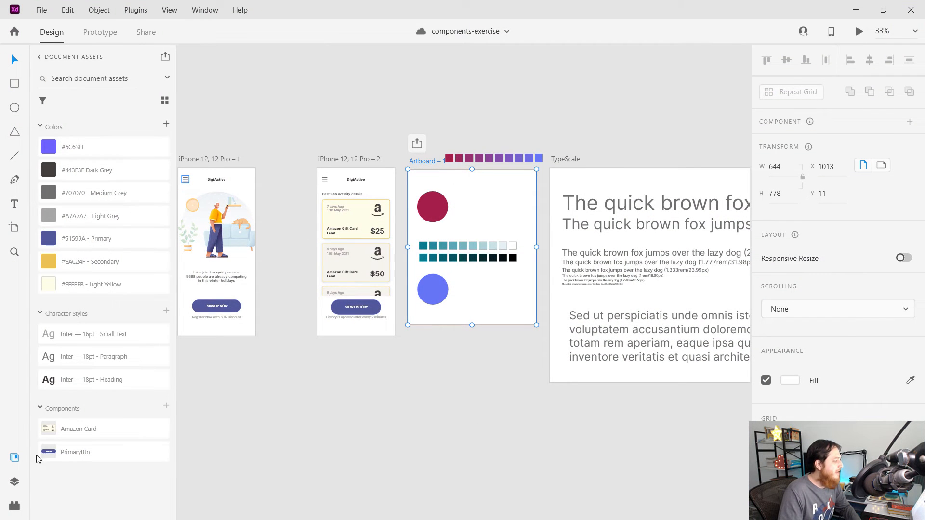
click(14, 506)
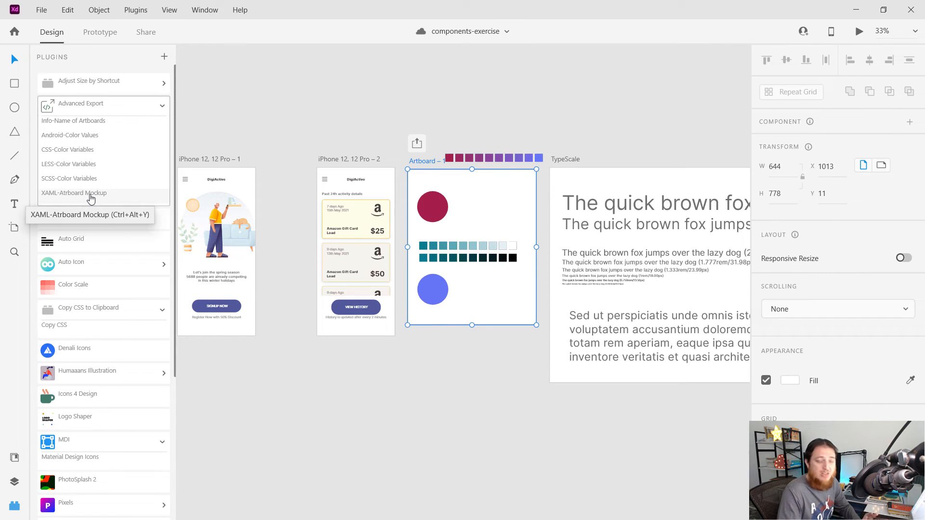
click(162, 107)
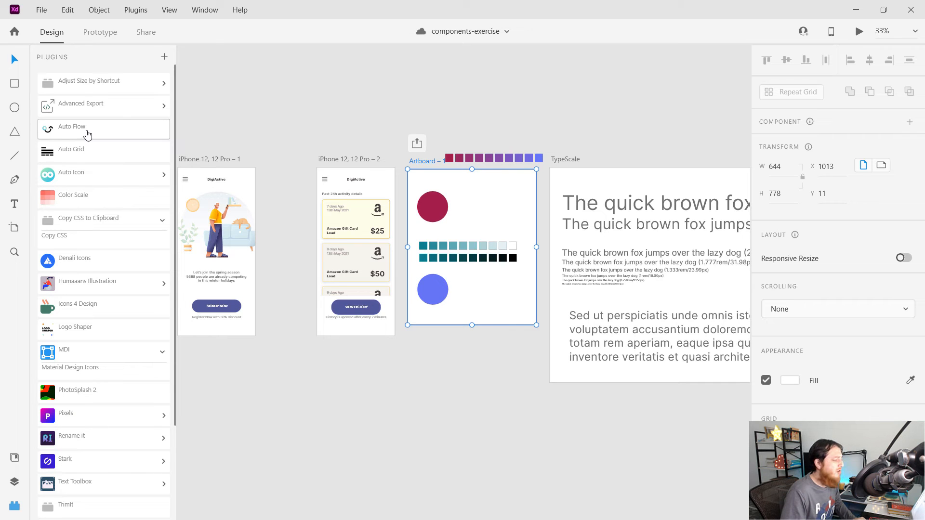
- Select the artboards iPhone 12, 12 Pro – 1 and iPhone 12, 12 Pro – 2 and open the Auto Flow plugin
click(248, 372)
scroll(412, 331, left, 3)
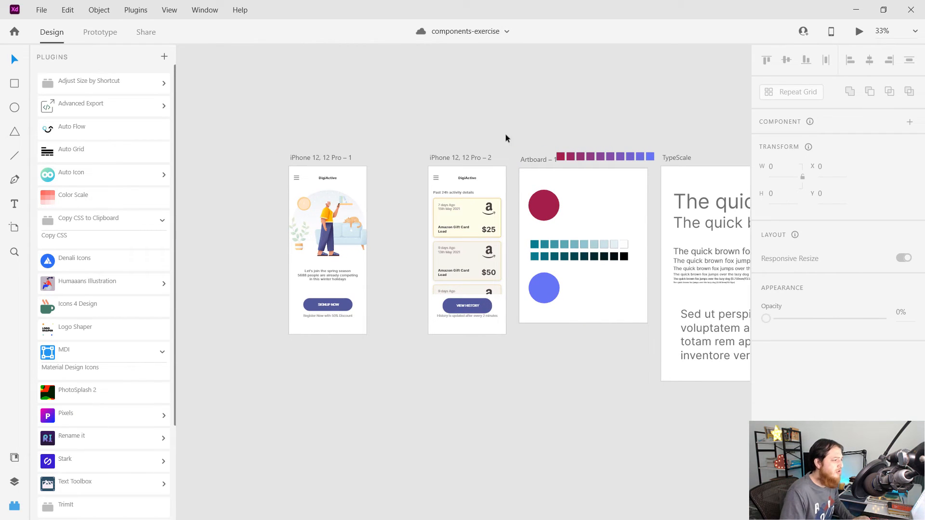
drag(257, 116, 504, 420)
click(67, 129)
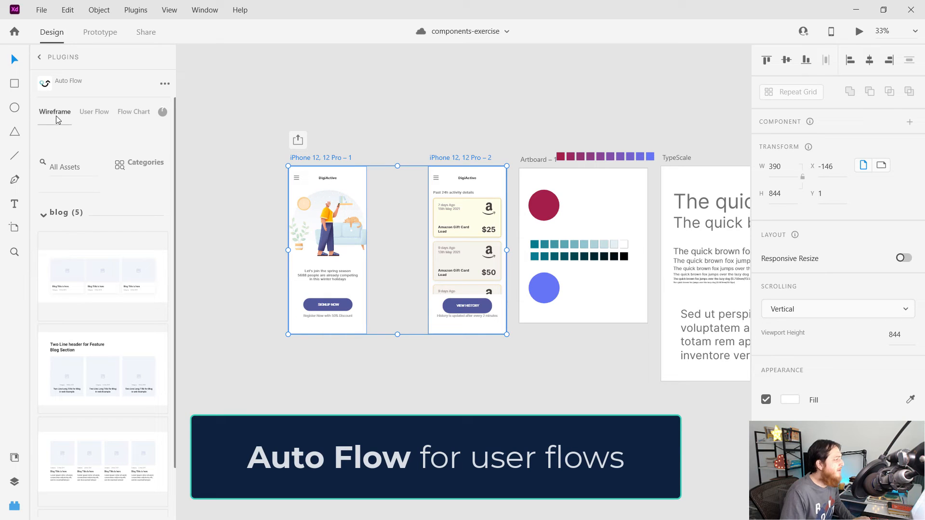
- Try linking the two iPhone artboards with the first line from Auto Flow's User Flow assets, and remove it
click(90, 115)
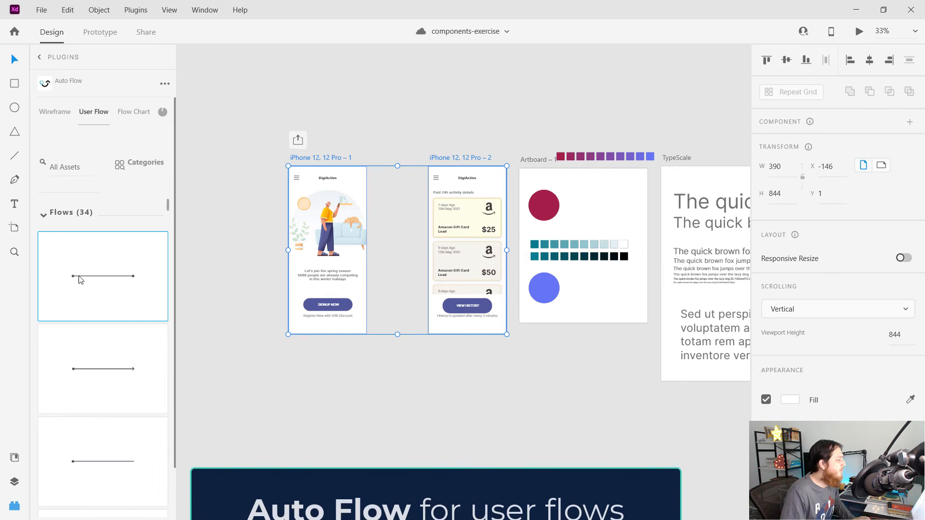
drag(96, 283, 429, 250)
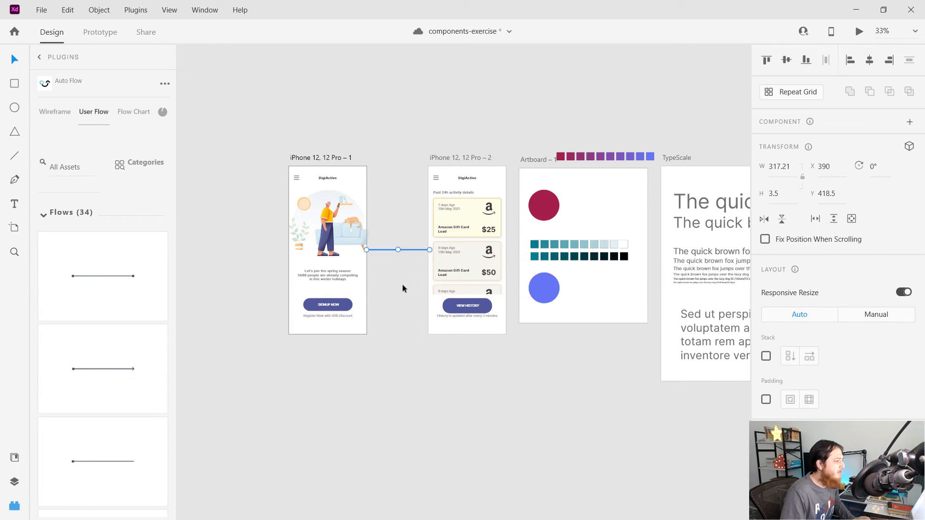
click(402, 285)
key(ctrl+z)
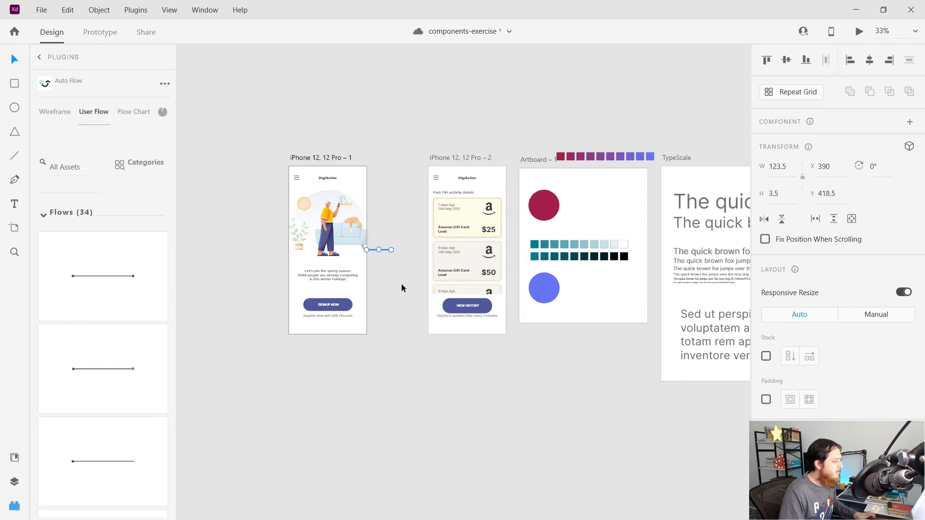
key(ctrl+plus)
key(ctrl+plus)
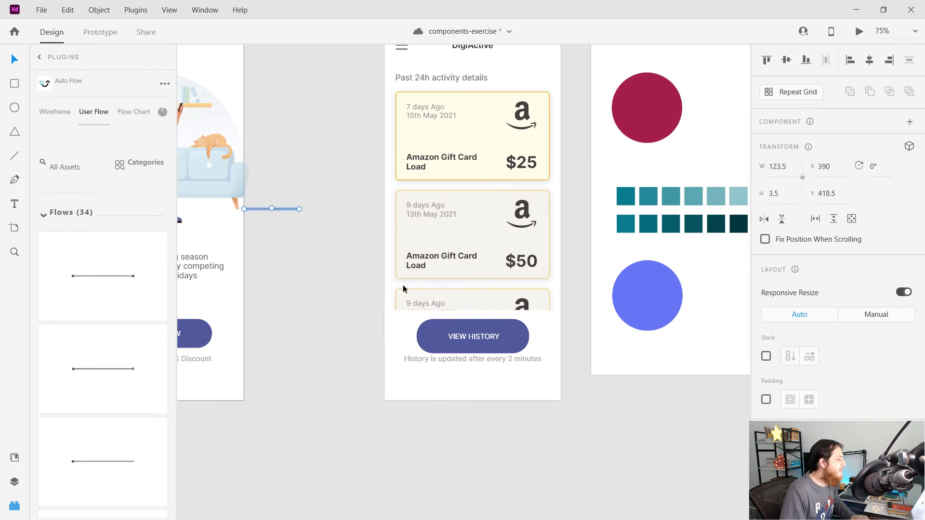
click(243, 209)
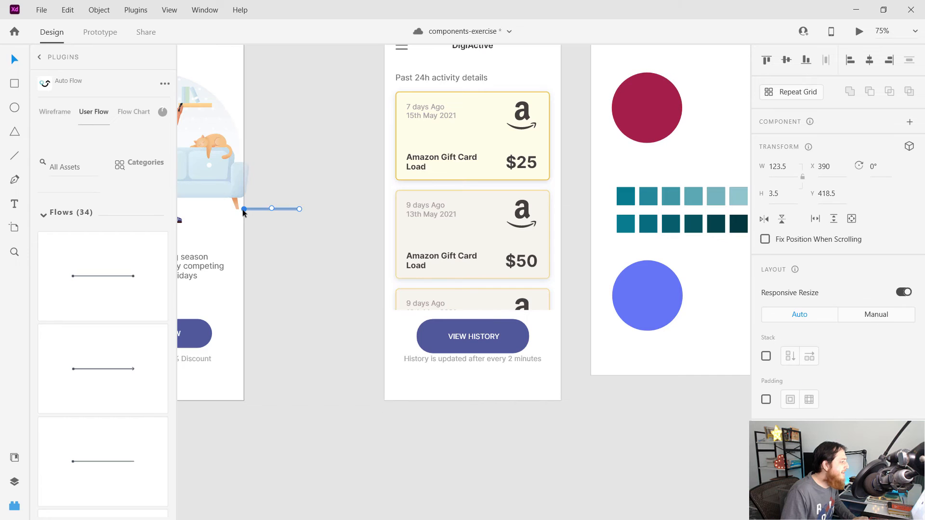
key(Delete)
- Set Auto Flow's Flow Chart connector terminals to a Dot at the start and an Arrow at the end
drag(301, 240, 396, 305)
drag(197, 65, 590, 436)
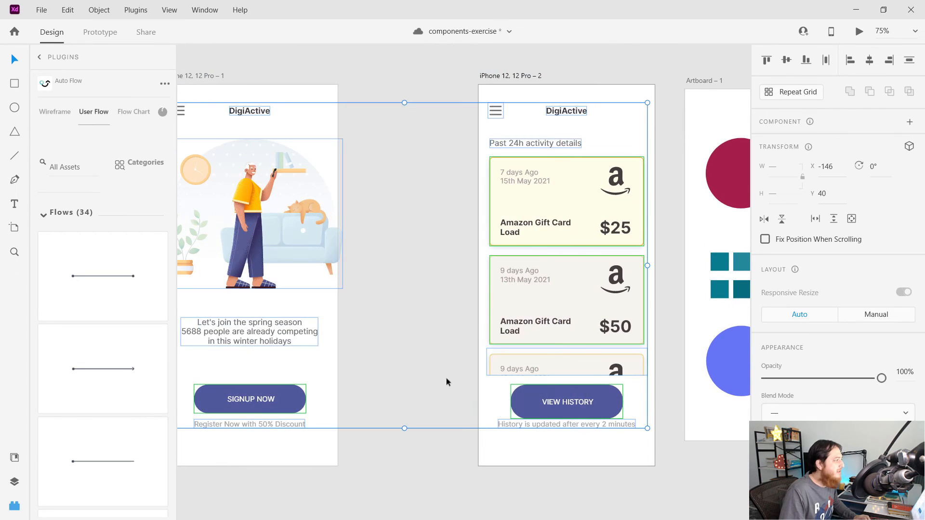
click(134, 113)
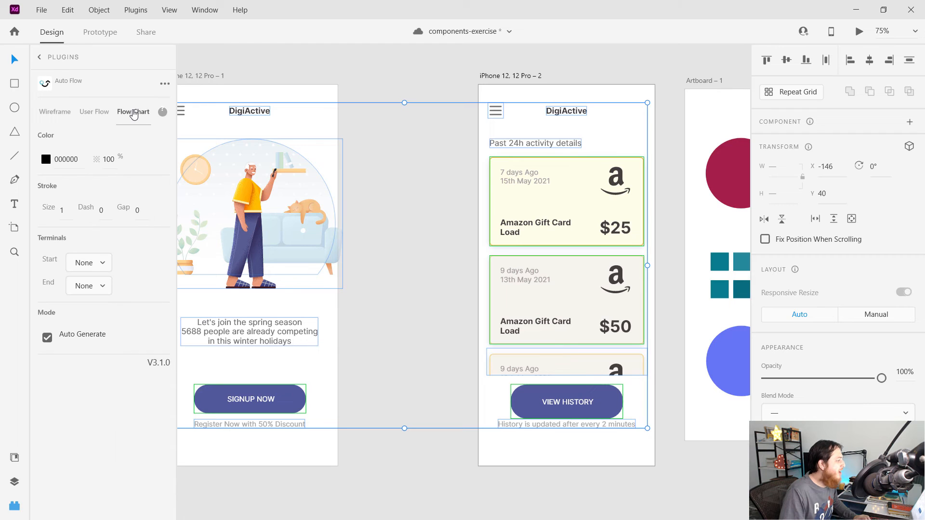
click(107, 265)
click(93, 286)
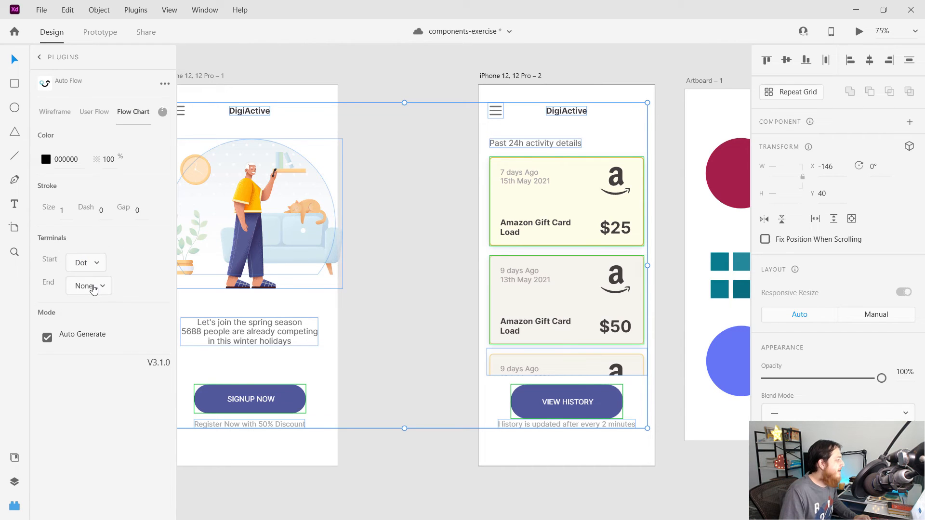
click(93, 288)
click(90, 309)
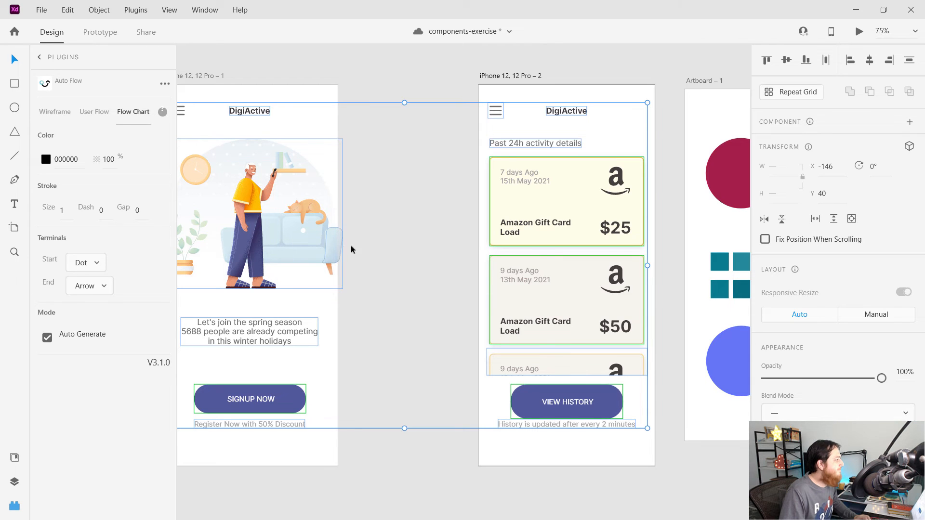
- Generate an Auto Flow connector from iPhone 12, 12 Pro – 1 to iPhone 12, 12 Pro – 2 and inspect it up close
click(405, 247)
drag(404, 248, 483, 256)
drag(221, 67, 659, 475)
click(487, 244)
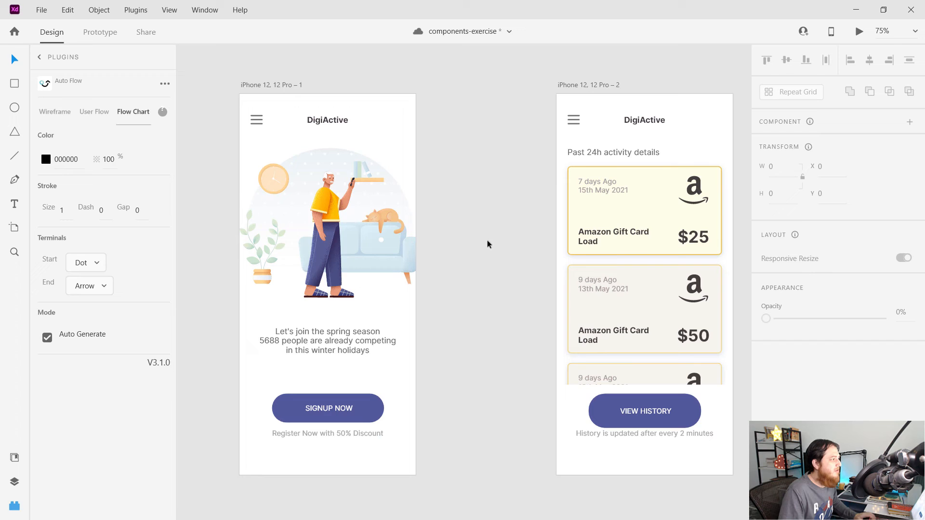
click(288, 85)
shift+click(575, 86)
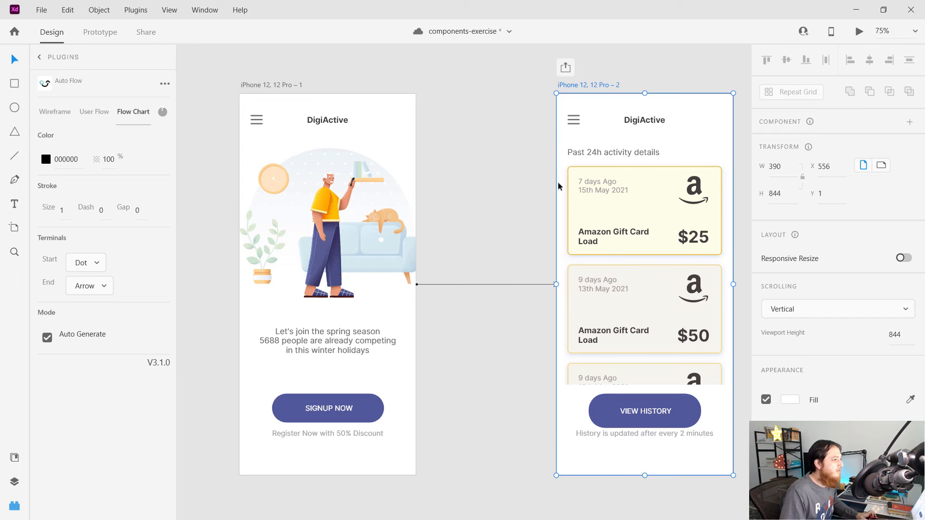
click(451, 329)
drag(430, 240, 515, 357)
click(515, 356)
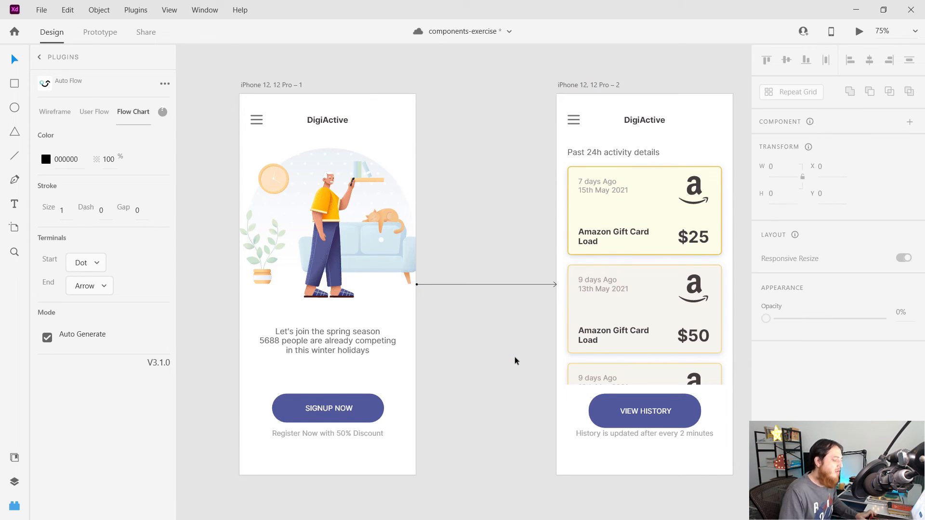
key(ctrl+equal)
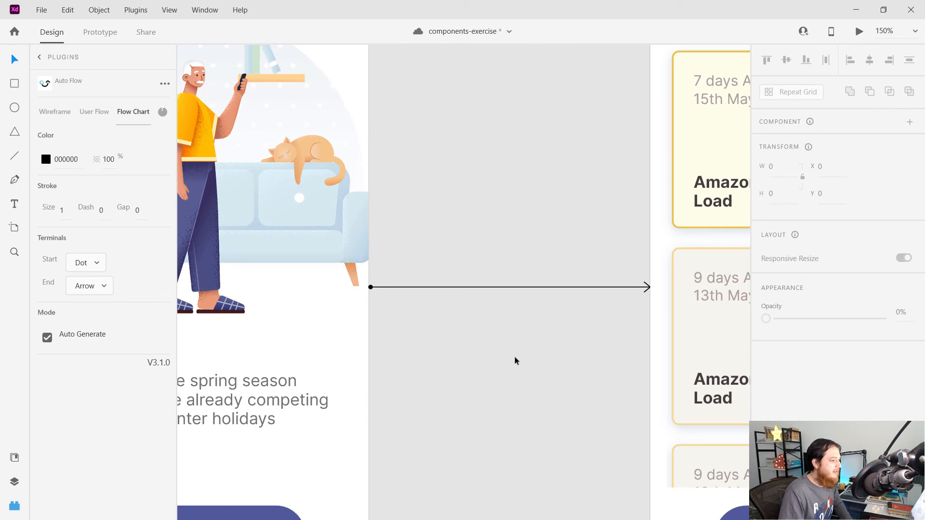
- Set Auto Flow's stroke size to 5, turn off Auto Generate and apply a connector between the two iPhone artboards
key(ctrl+minus)
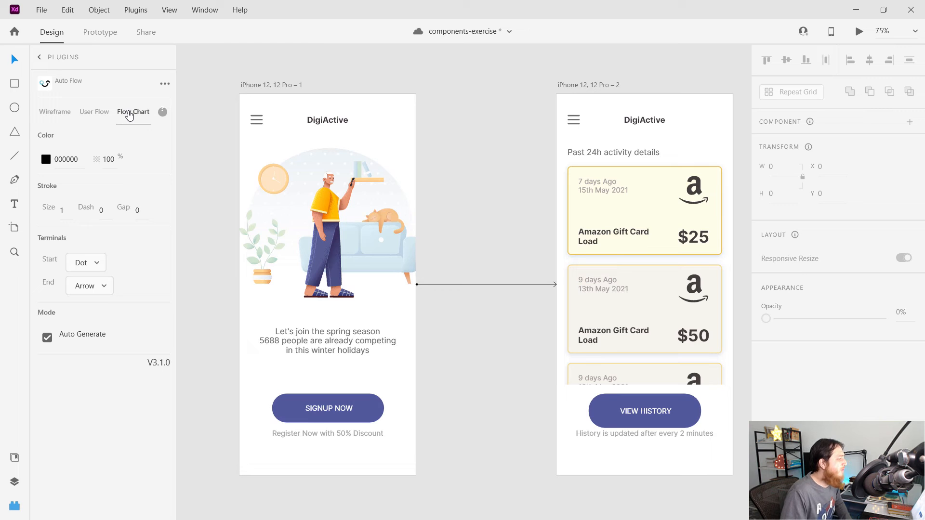
double_click(67, 209)
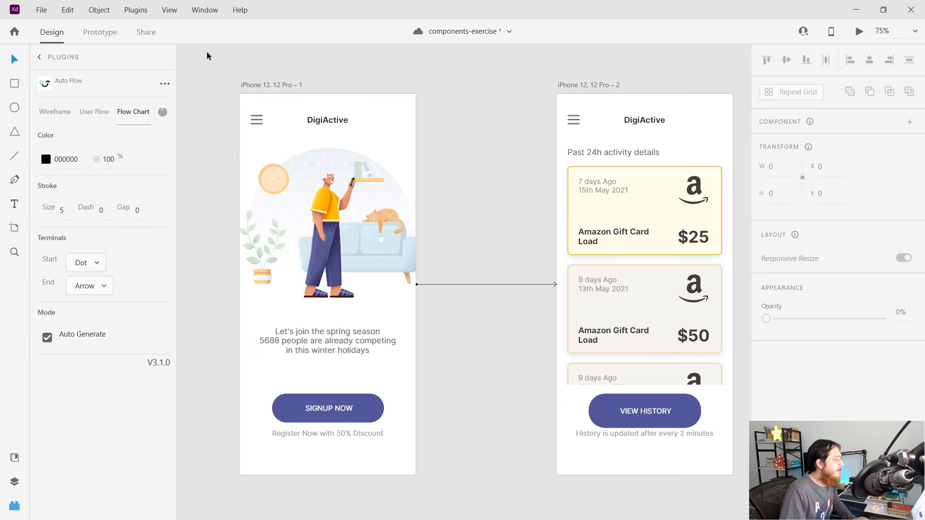
drag(207, 53, 720, 502)
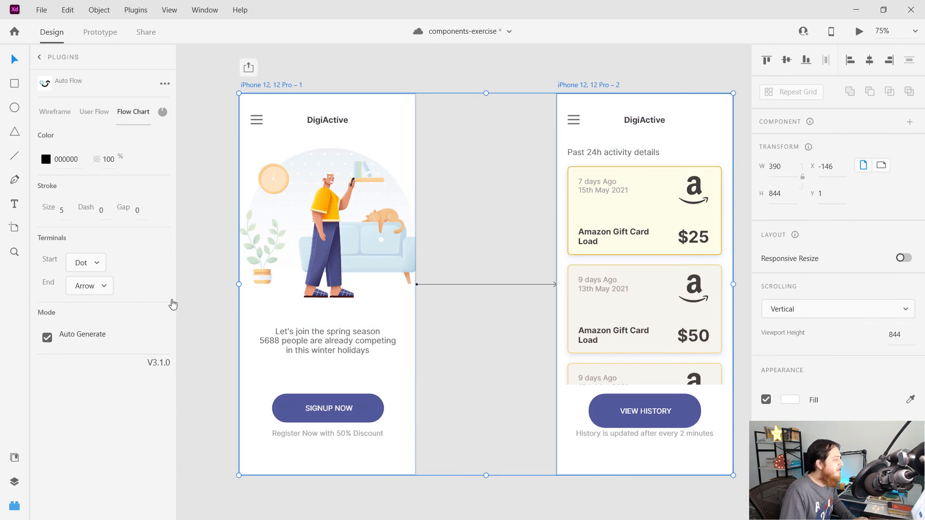
click(46, 337)
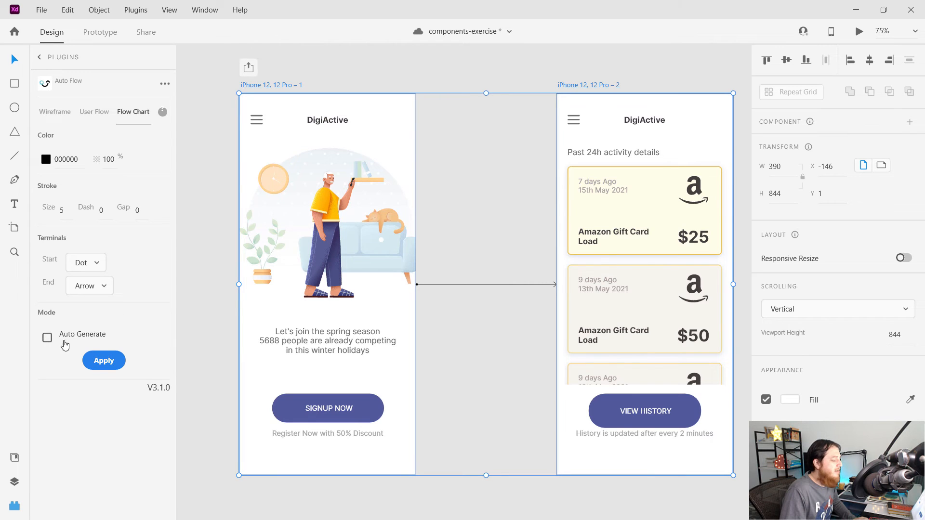
click(102, 362)
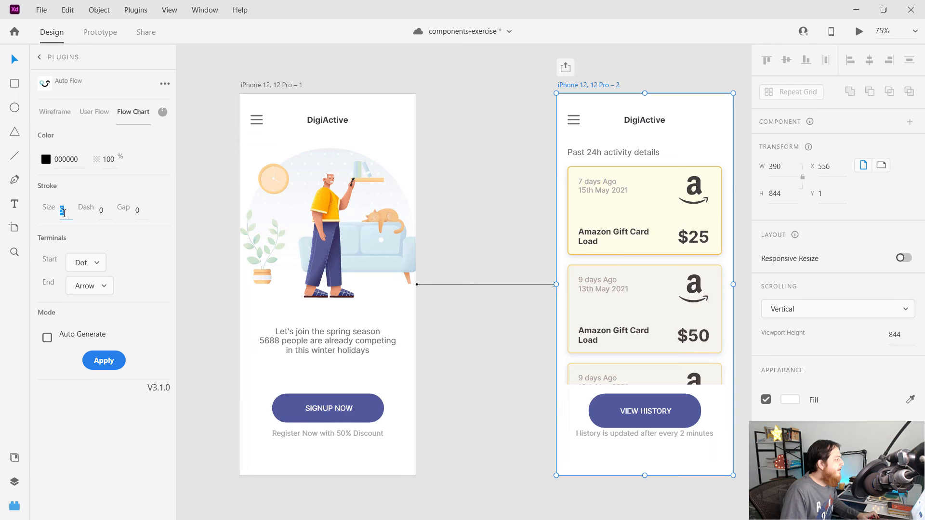
click(221, 172)
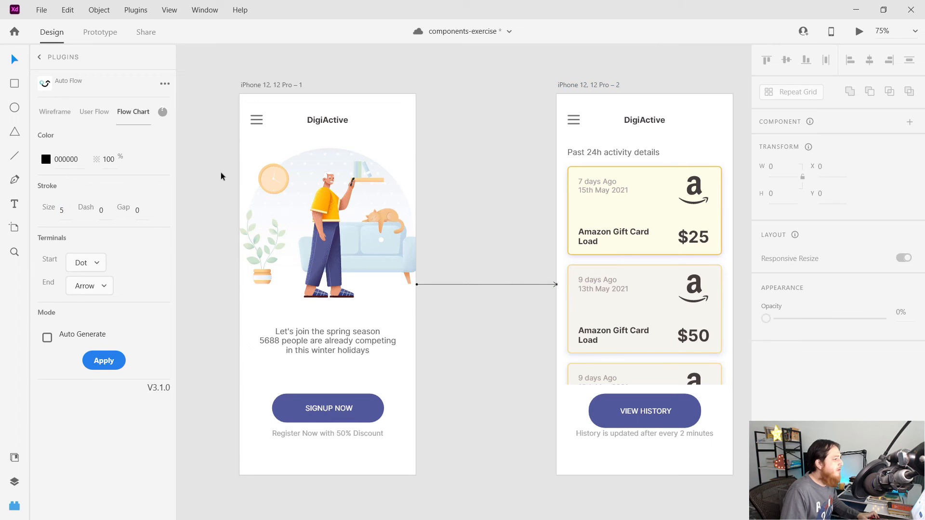
- Thicken the border of the thin connector between the two iPhone artboards
click(465, 285)
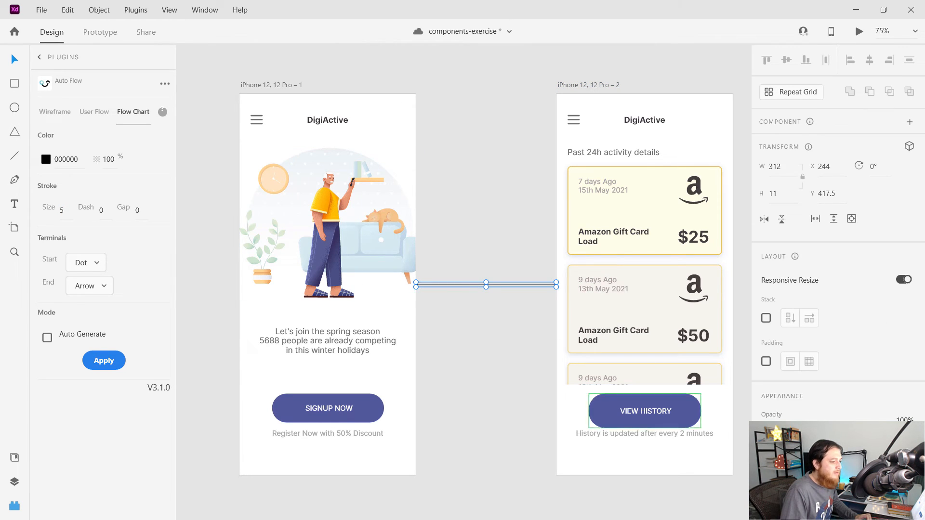
scroll(839, 217, down, 3)
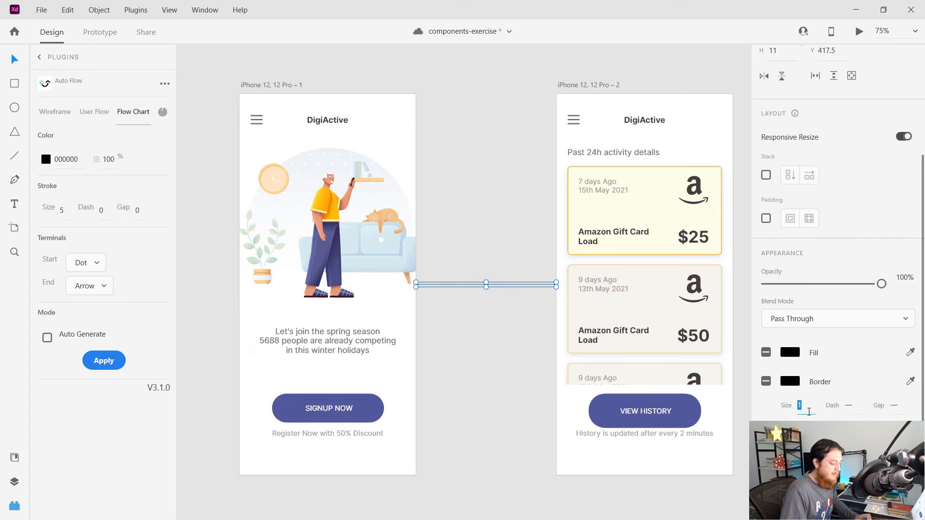
key(Return)
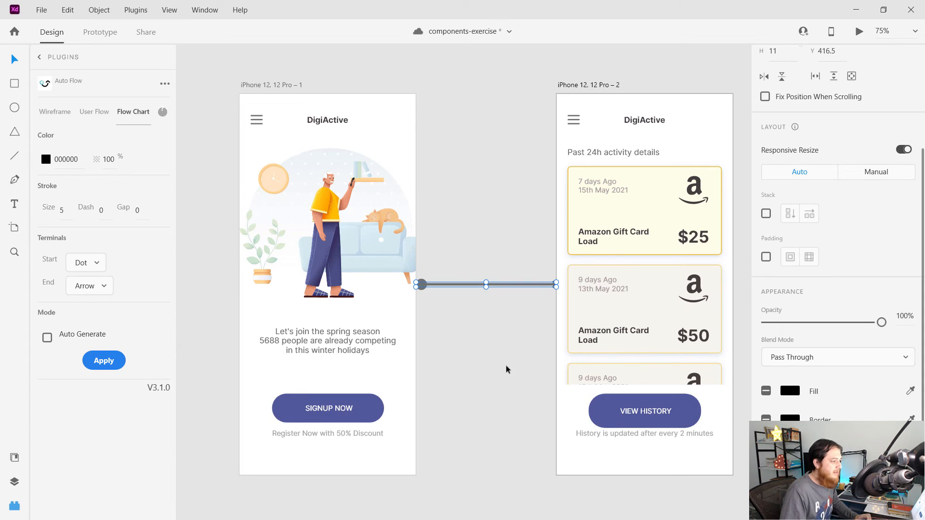
click(457, 340)
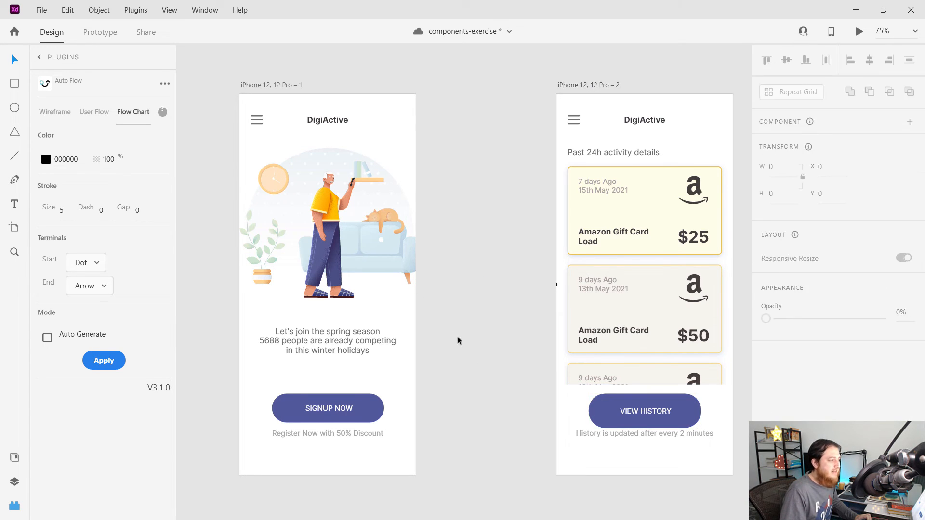
- Move artboard iPhone 12, 12 Pro – 1 to X -208 and shift the thickened connector into the gap, to X 219
click(284, 86)
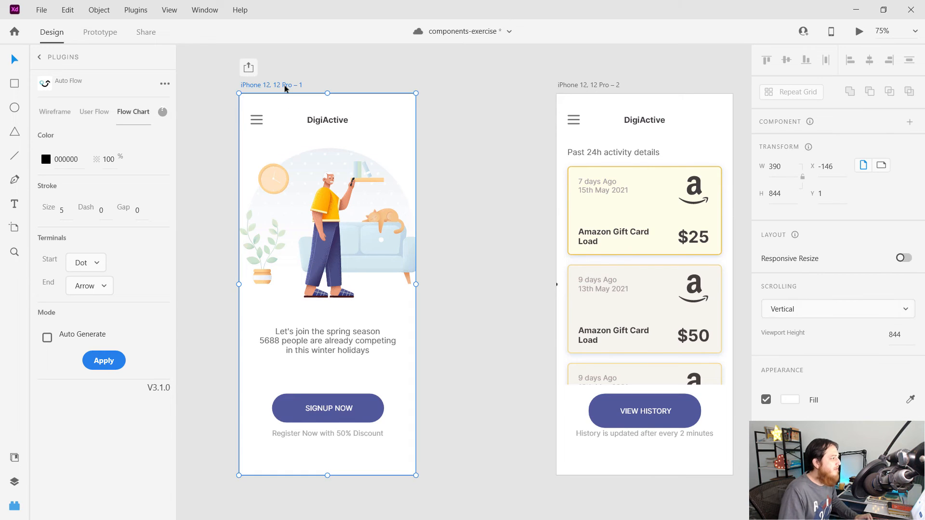
drag(268, 84, 240, 86)
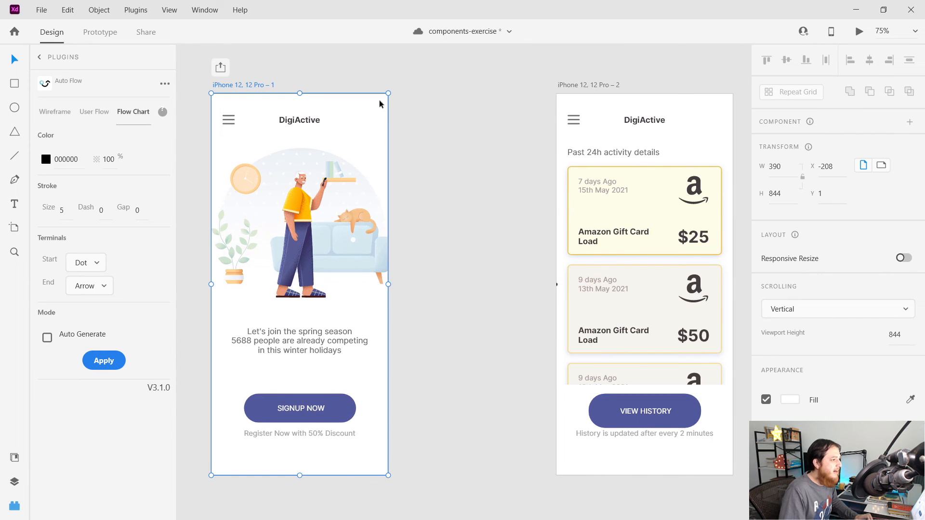
click(557, 286)
drag(538, 283, 527, 283)
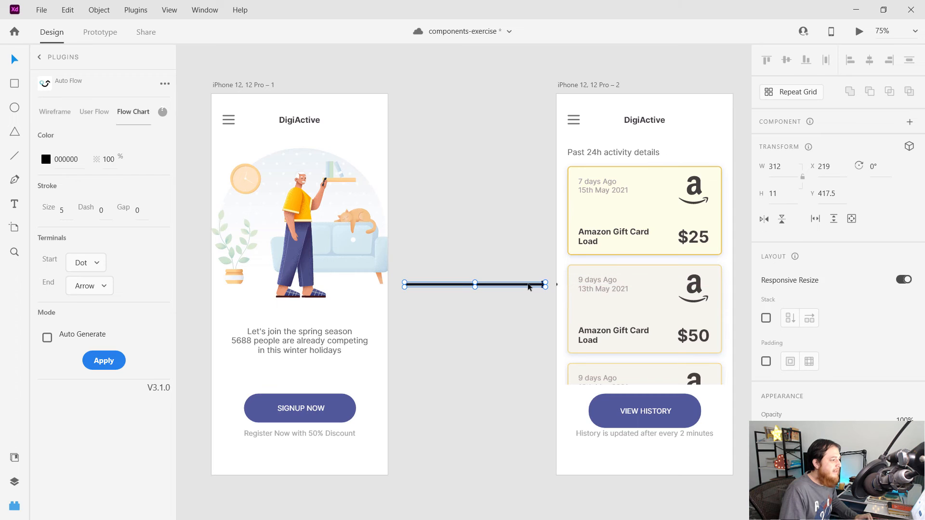
click(515, 299)
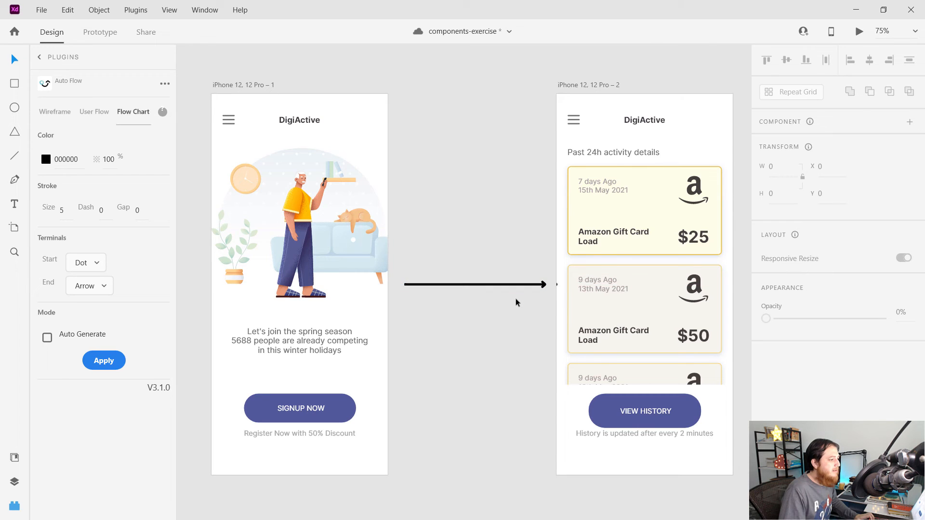
- Delete the connector remnant at the edge of iPhone 12, 12 Pro – 2 and the thickened arrow between the artboards
click(556, 285)
key(Delete)
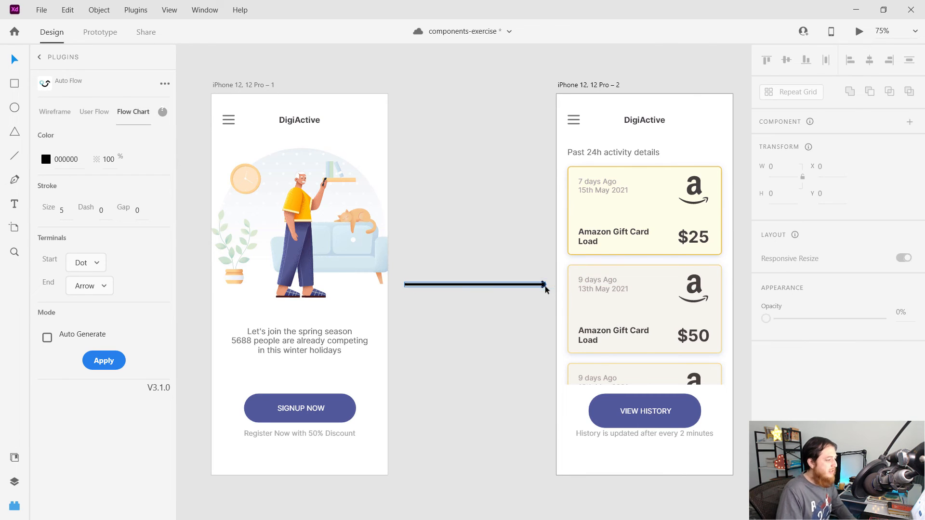
click(522, 284)
key(Delete)
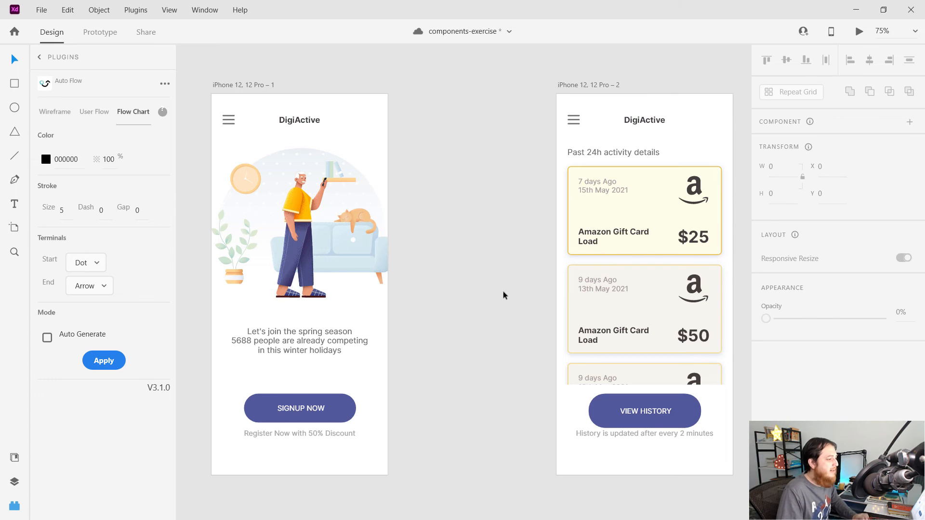
- Select both iPhone artboards, apply a new Auto Flow connector and check the canvas for it
click(245, 86)
shift+click(602, 86)
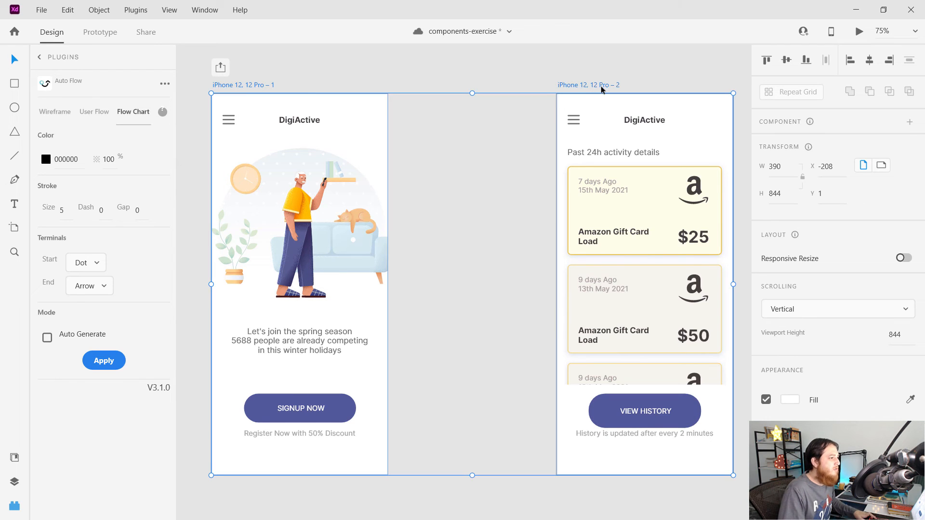
click(105, 365)
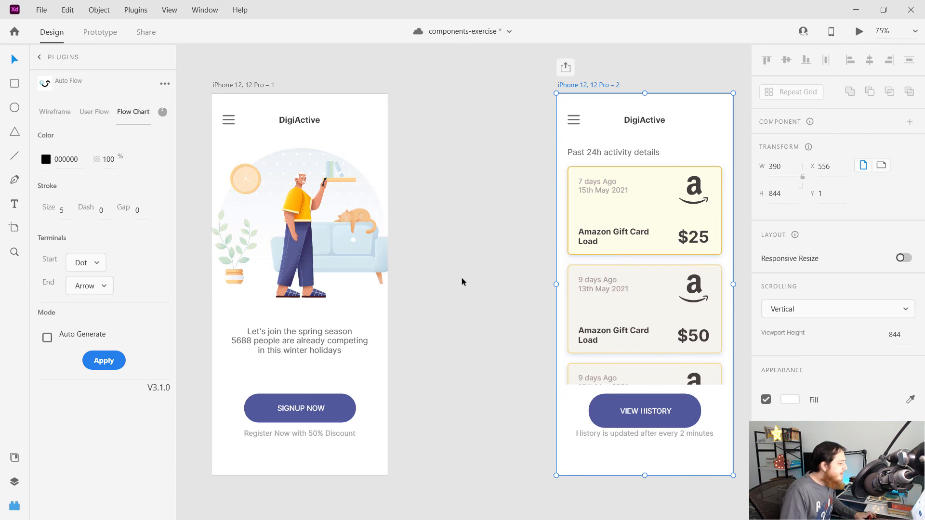
key(ctrl+minus)
key(ctrl+minus)
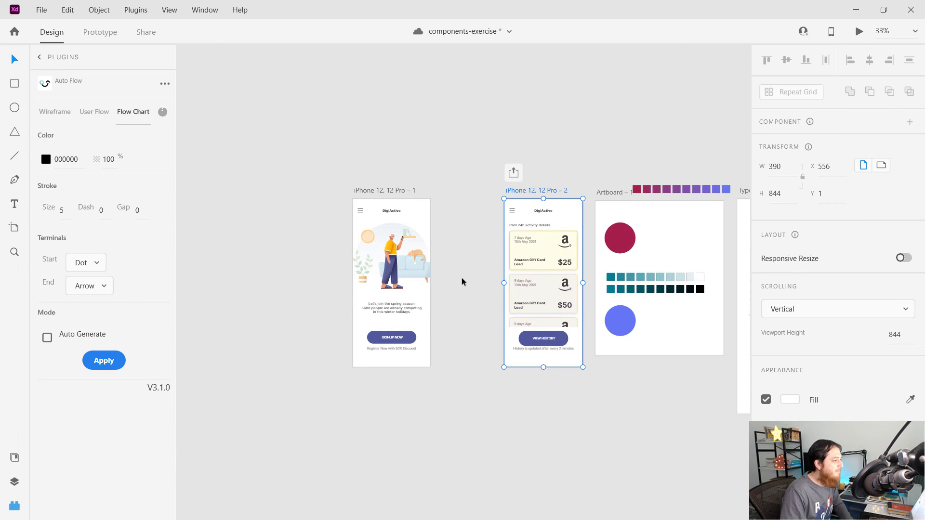
key(ctrl+plus)
click(431, 227)
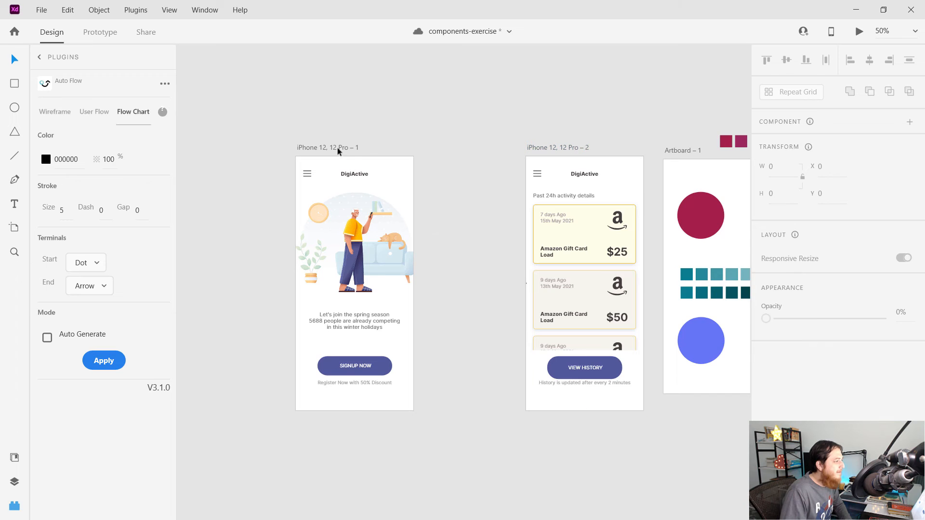
- Apply the Auto Flow connector to both iPhone artboards once more and select the result at the second artboard's edge
click(337, 147)
shift+click(553, 148)
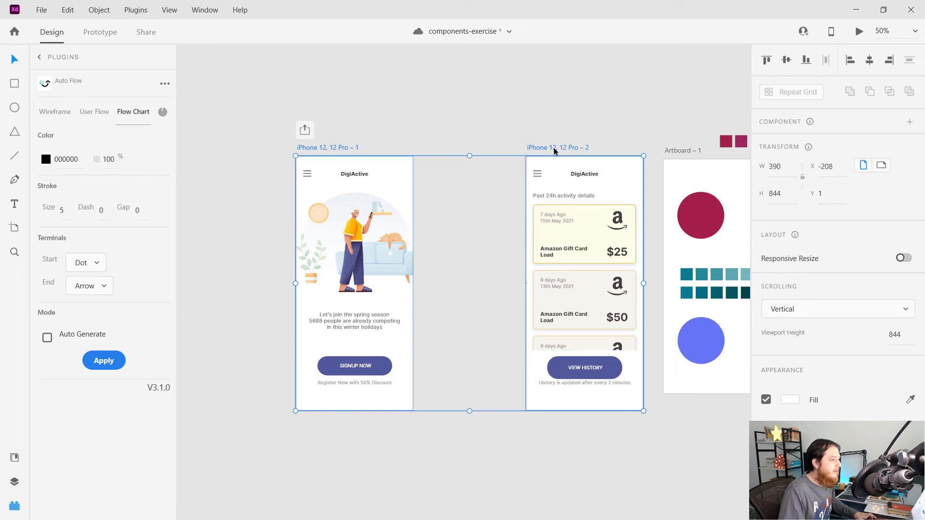
click(102, 361)
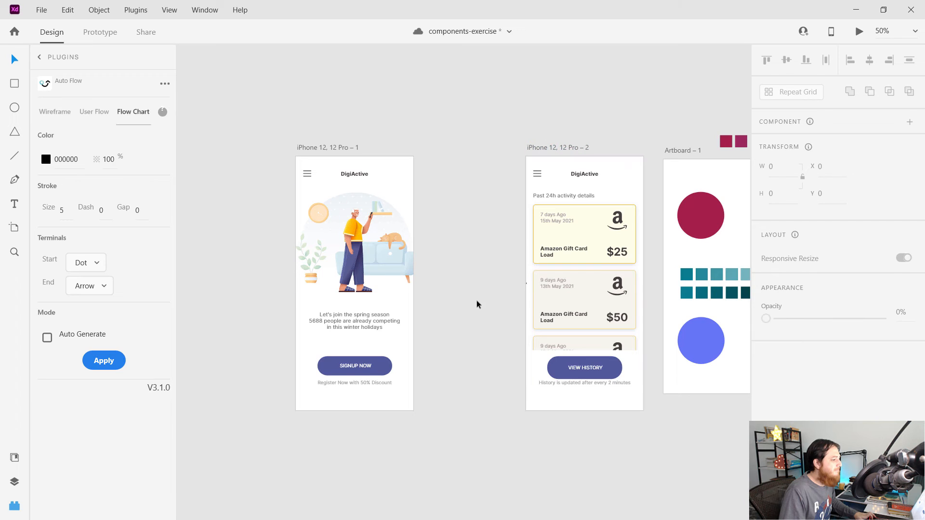
click(526, 282)
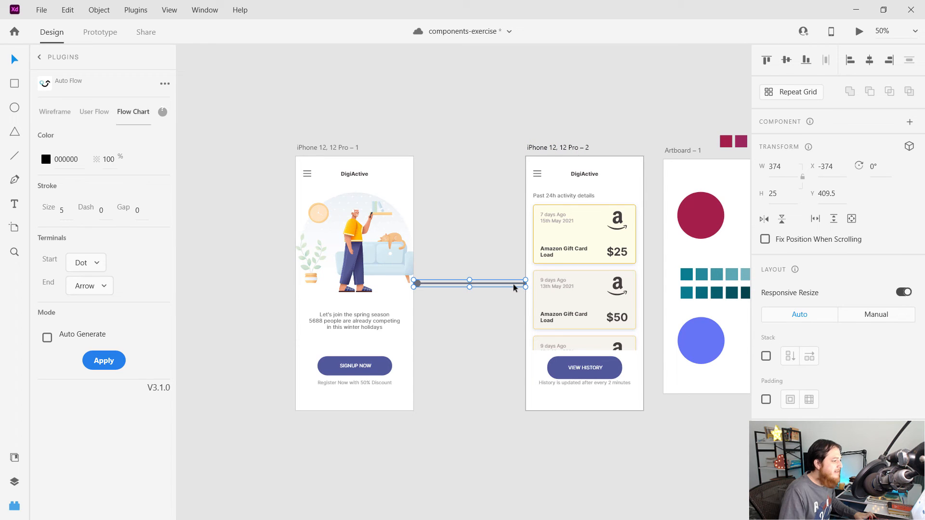
- Move artboard iPhone 12, 12 Pro – 2 to X 606 and apply another Auto Flow connector between both iPhone artboards
drag(546, 144, 567, 148)
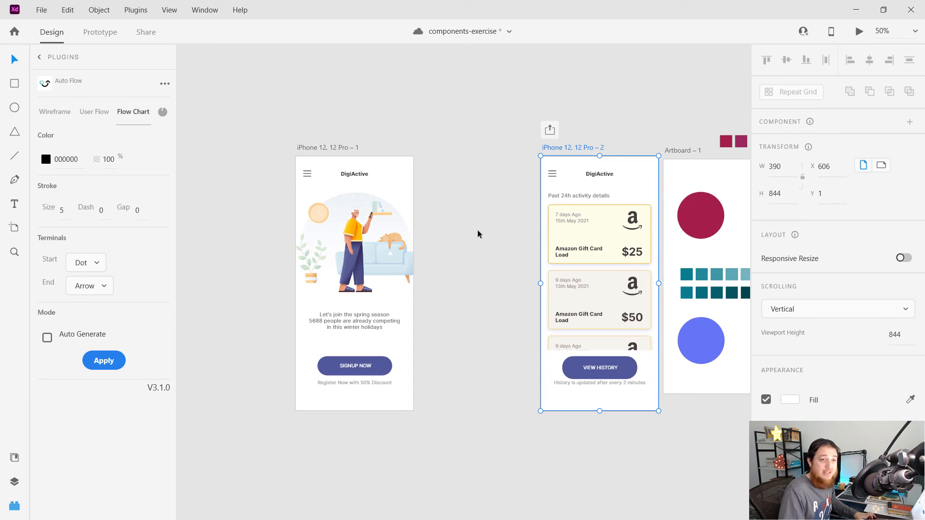
click(456, 279)
click(344, 148)
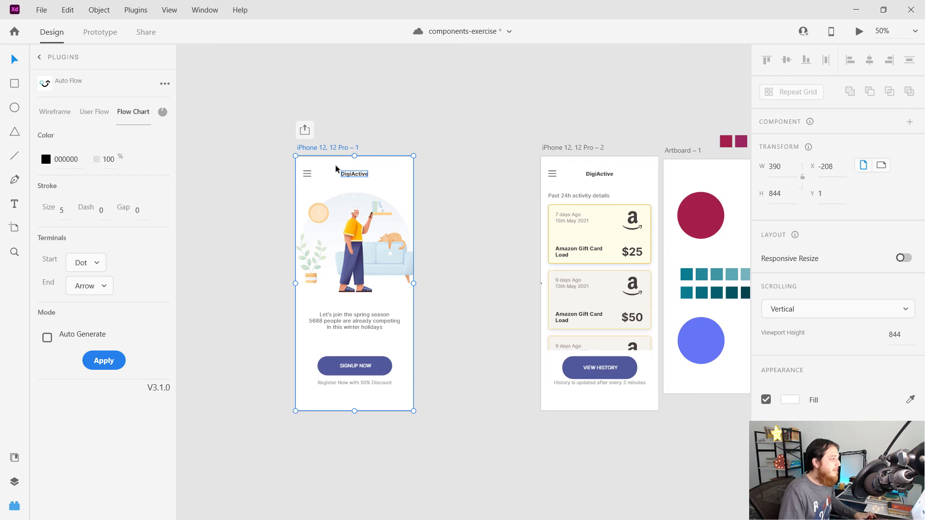
shift+click(563, 149)
click(103, 361)
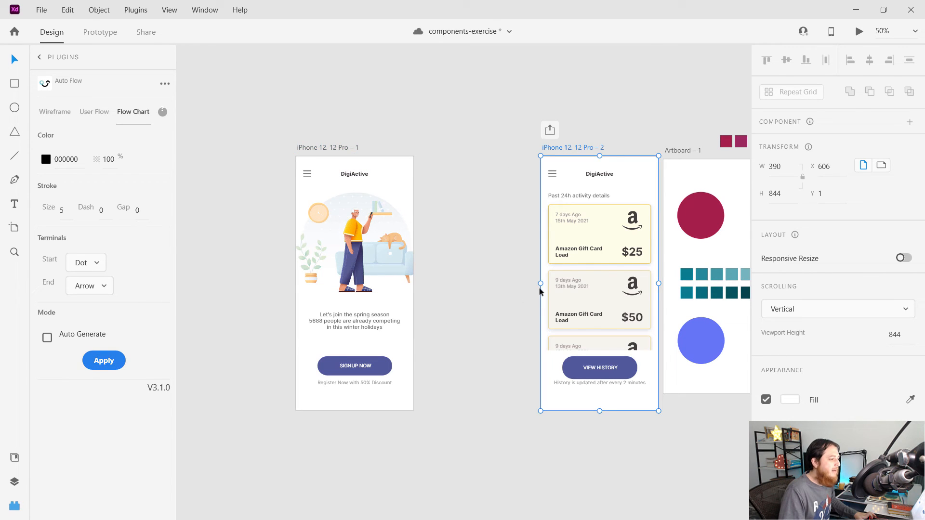
- Delete the duplicate connectors Group 61 and Group 60 from the layers of artboard iPhone 12, 12 Pro – 2
click(14, 481)
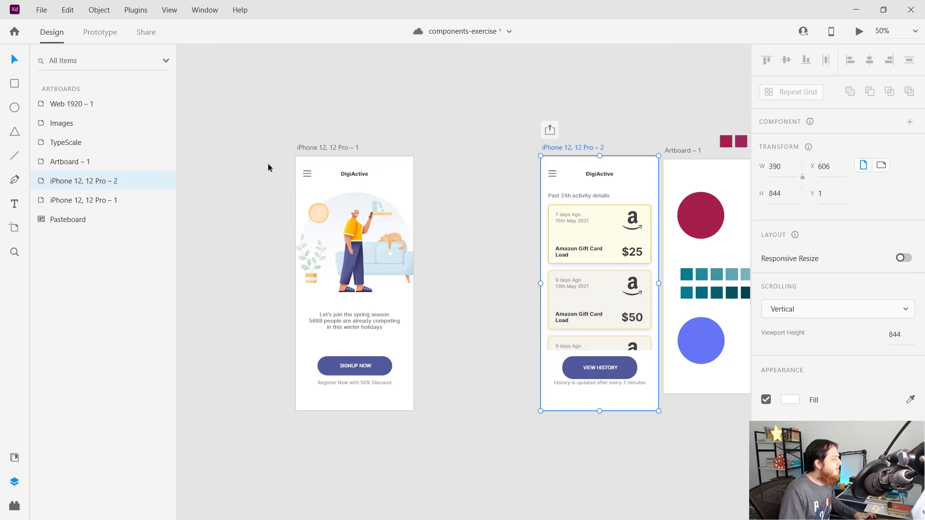
double_click(89, 183)
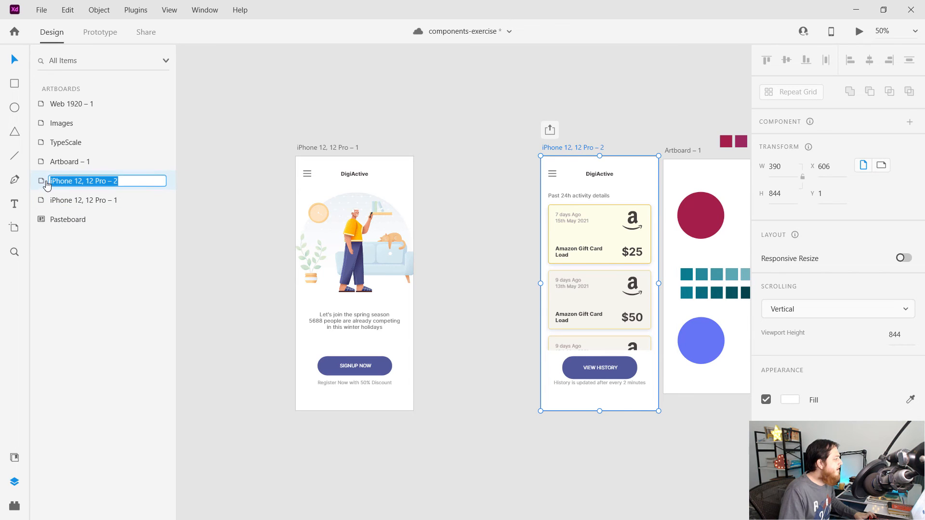
click(47, 185)
click(66, 112)
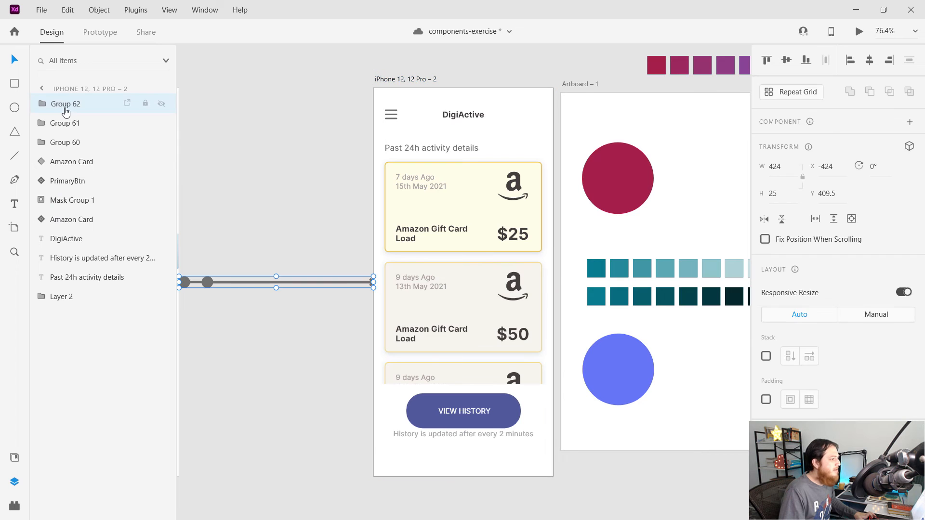
drag(242, 315, 378, 314)
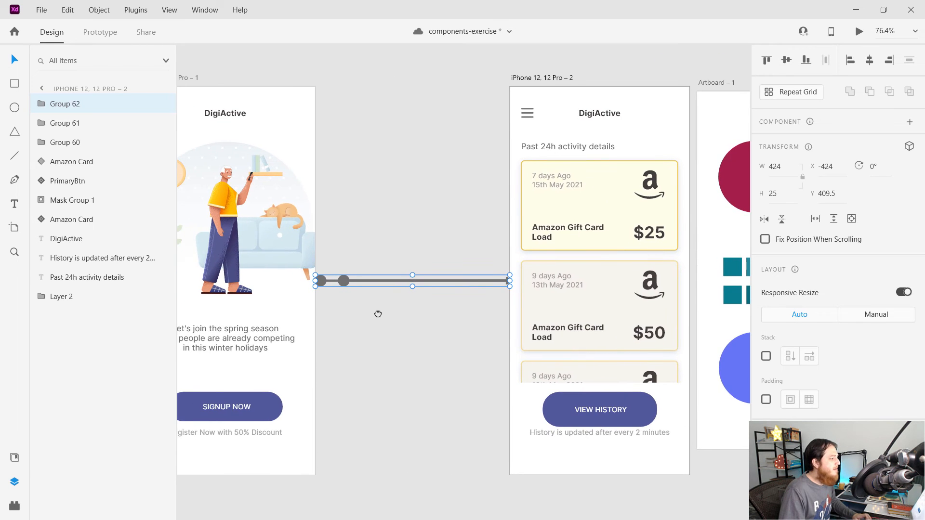
click(70, 127)
key(Delete)
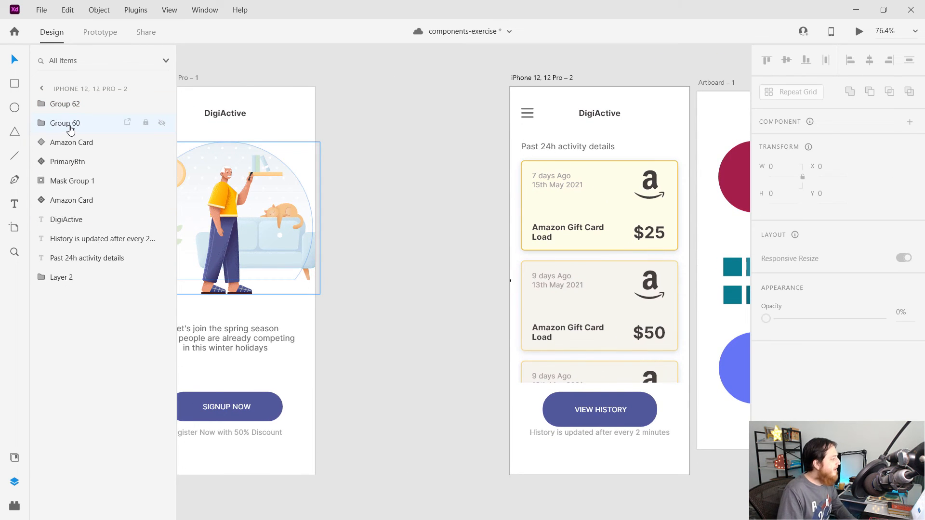
click(67, 126)
key(Delete)
- Place Group 62 below the first Amazon Card in the layer order and move its connector above the artboards onto the pasteboard
click(65, 105)
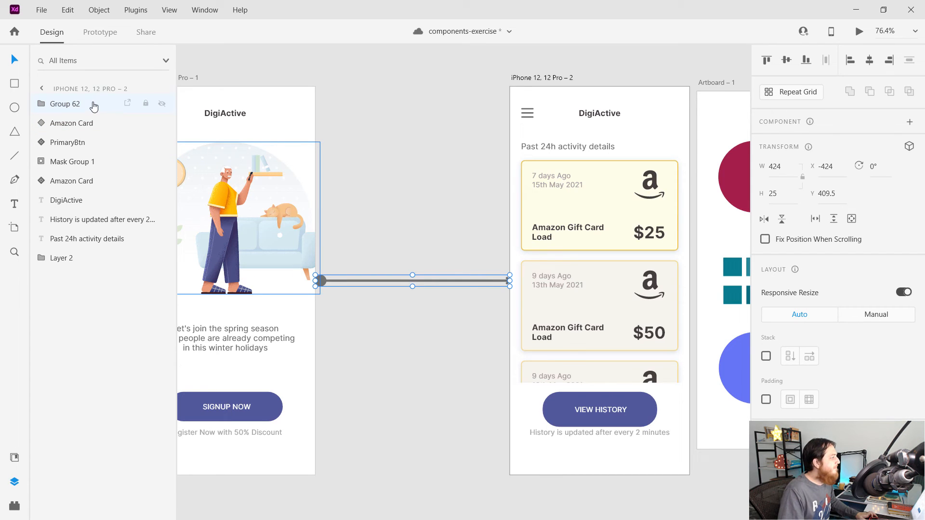
drag(92, 104, 94, 135)
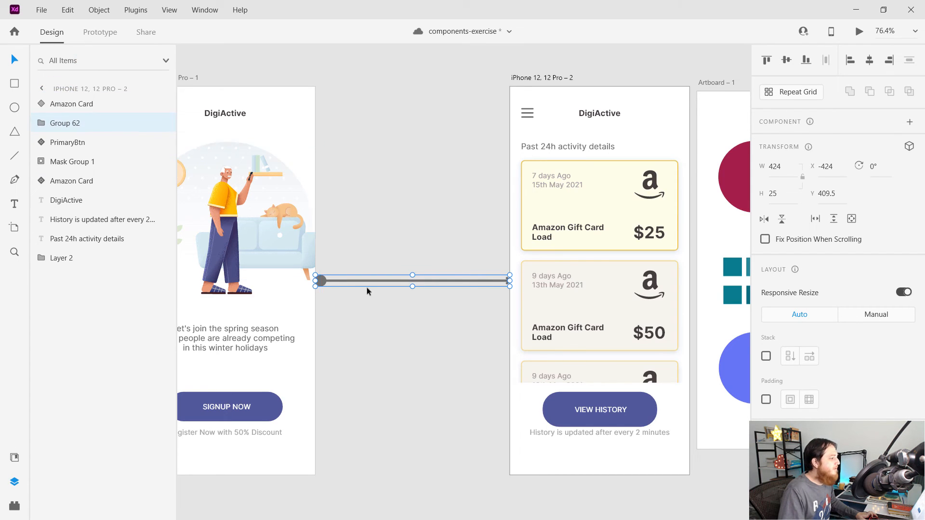
drag(372, 281, 365, 62)
- Reposition both iPhone artboards and the connector so the arrow spans the gap, with iPhone 12, 12 Pro – 2 at X 451, Y -48
click(394, 166)
drag(385, 197, 549, 232)
drag(352, 109, 278, 80)
drag(486, 96, 418, 290)
drag(702, 110, 631, 80)
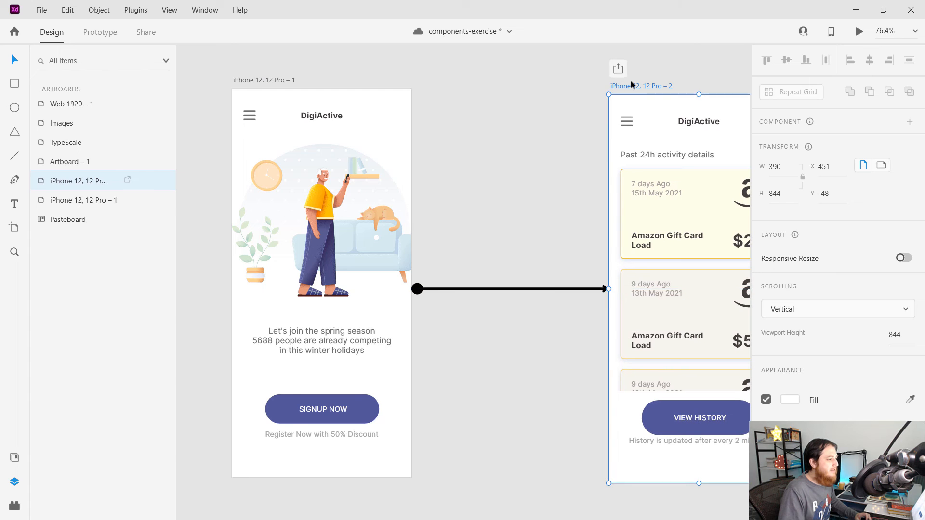
click(541, 302)
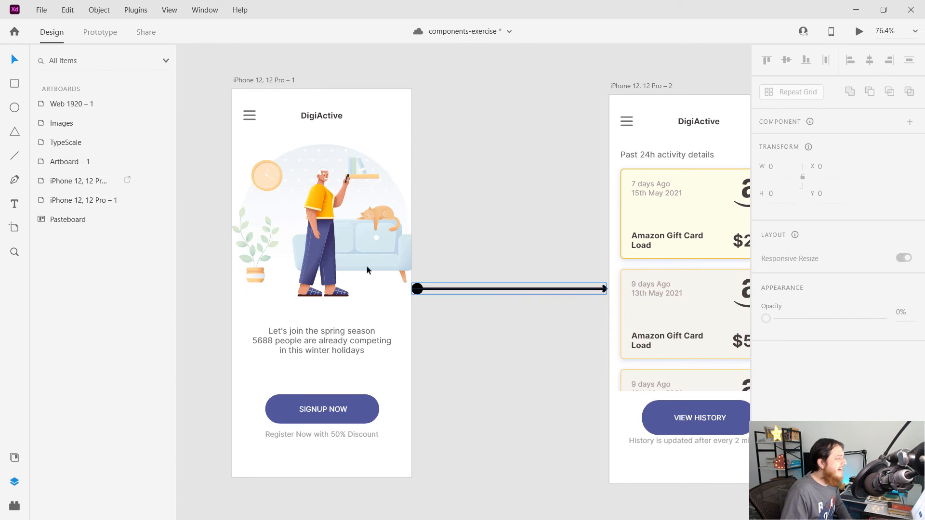
- Add Auto Flow's first blog wireframe, the three-card section, to the pasteboard above the iPhone artboards
click(14, 506)
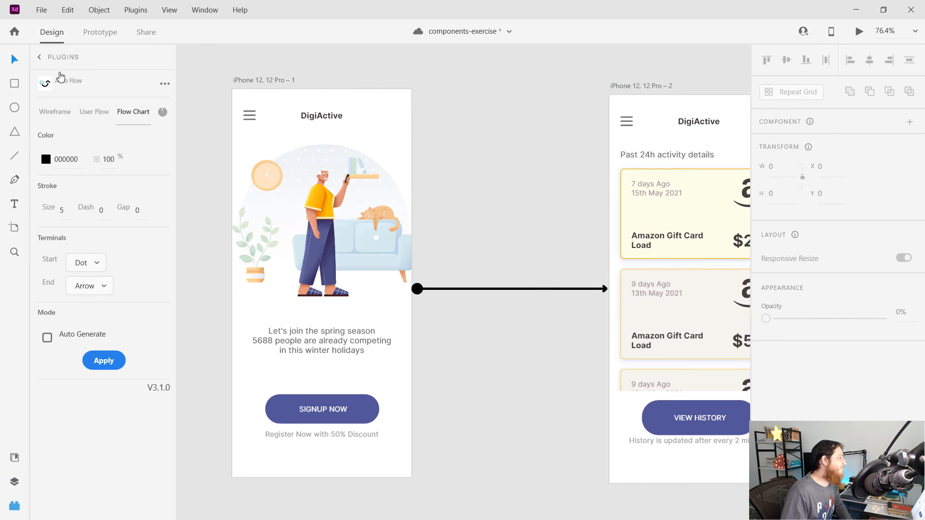
click(40, 58)
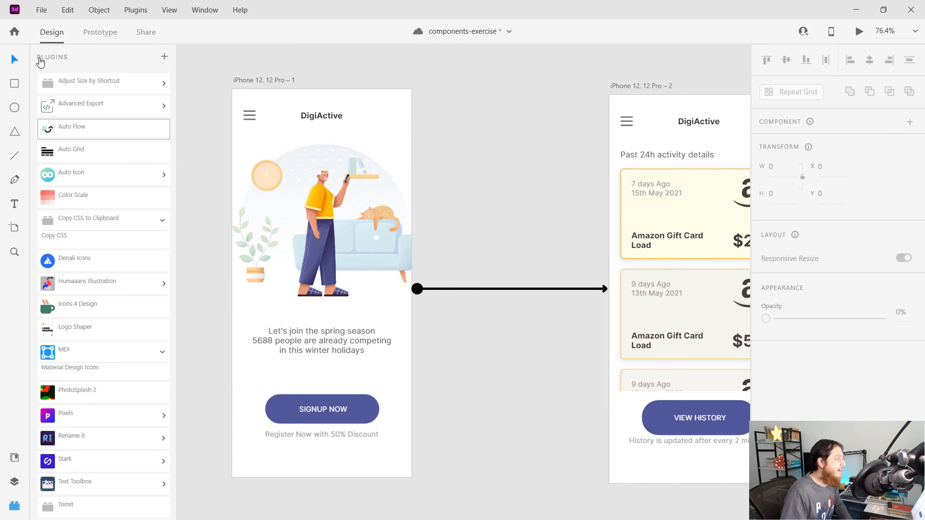
click(63, 139)
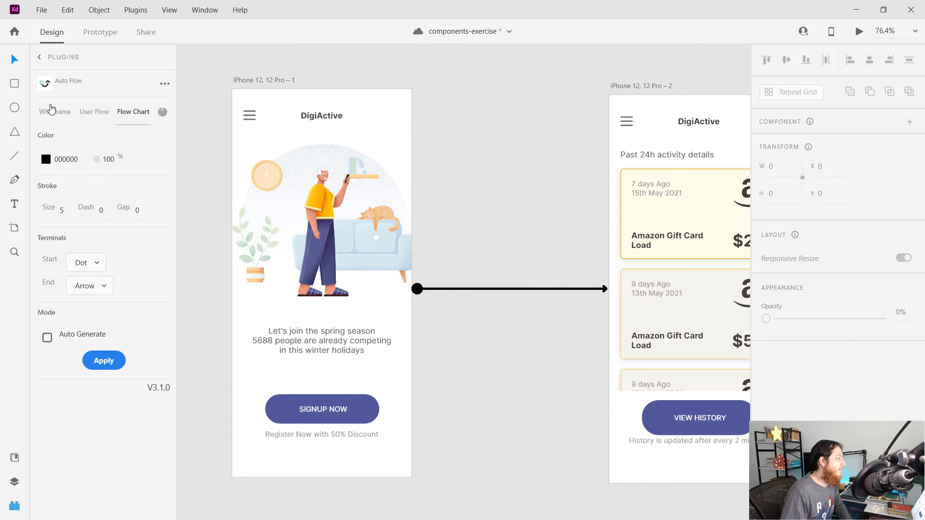
click(52, 112)
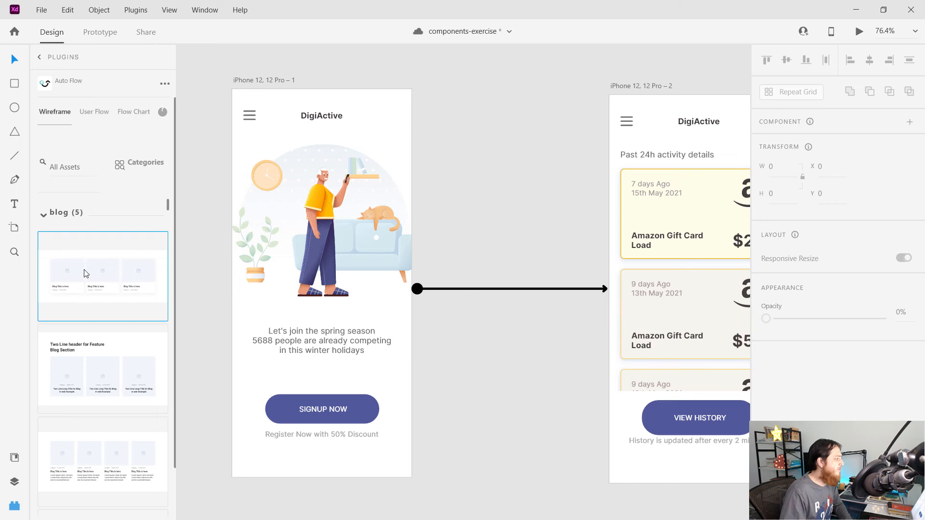
key(ctrl+0)
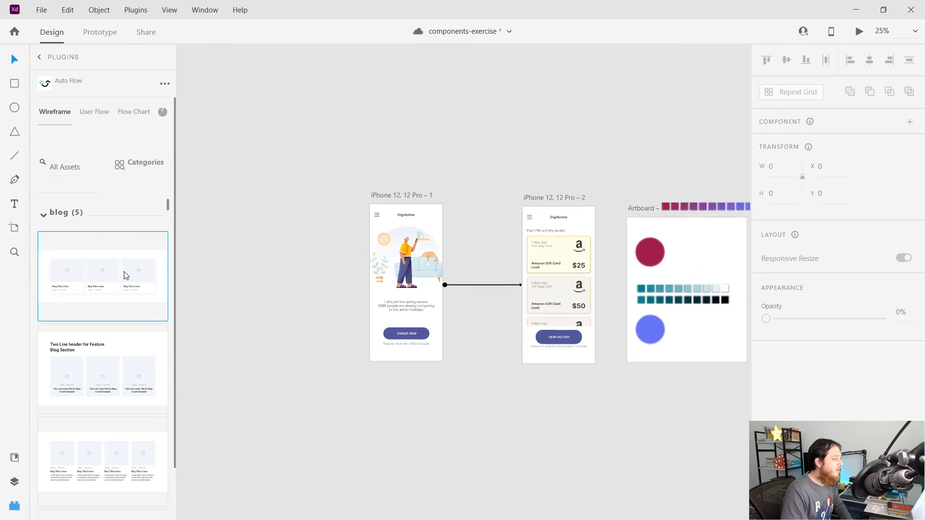
drag(171, 258, 330, 181)
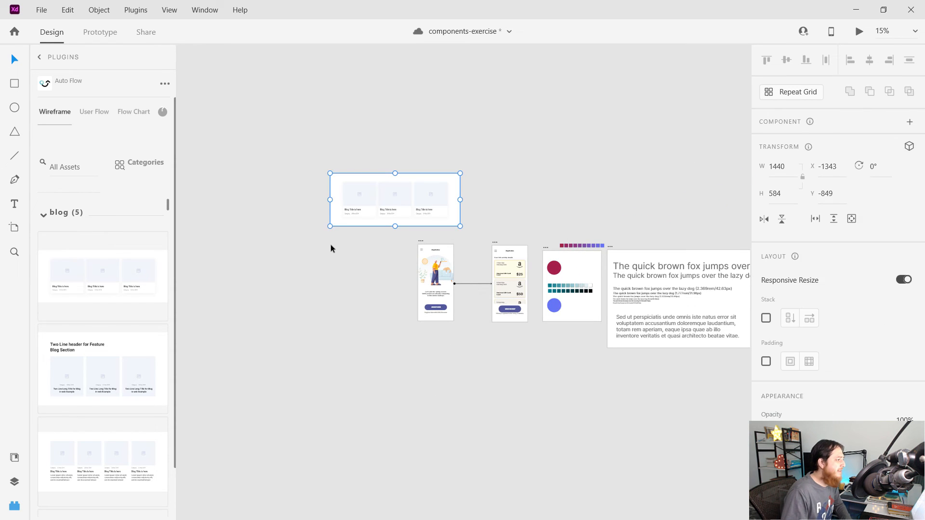
click(331, 250)
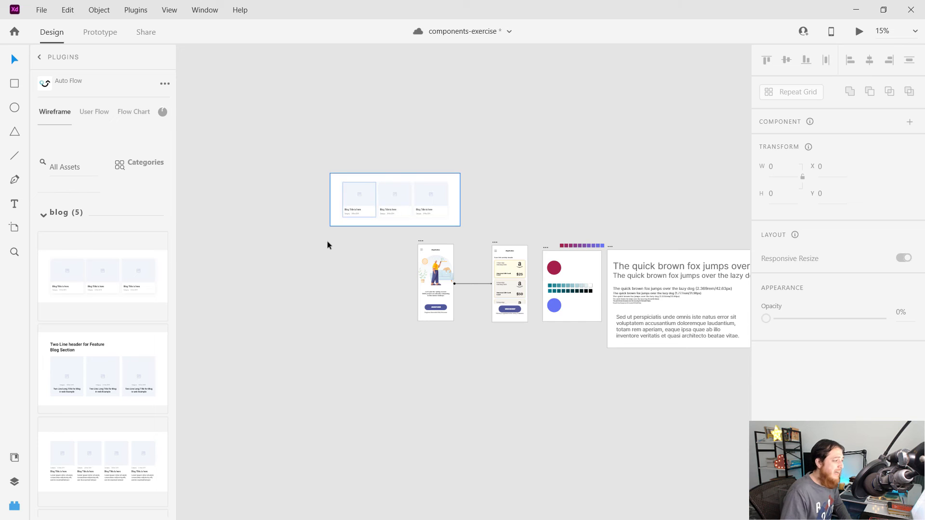
- Add the "Join +1000 Users and start Free Download" and "Creating Stunning Project Using UXPlugins" wireframes to the pasteboard beside iPhone 12, 12 Pro – 1
scroll(82, 369, down, 10)
scroll(83, 369, down, 3)
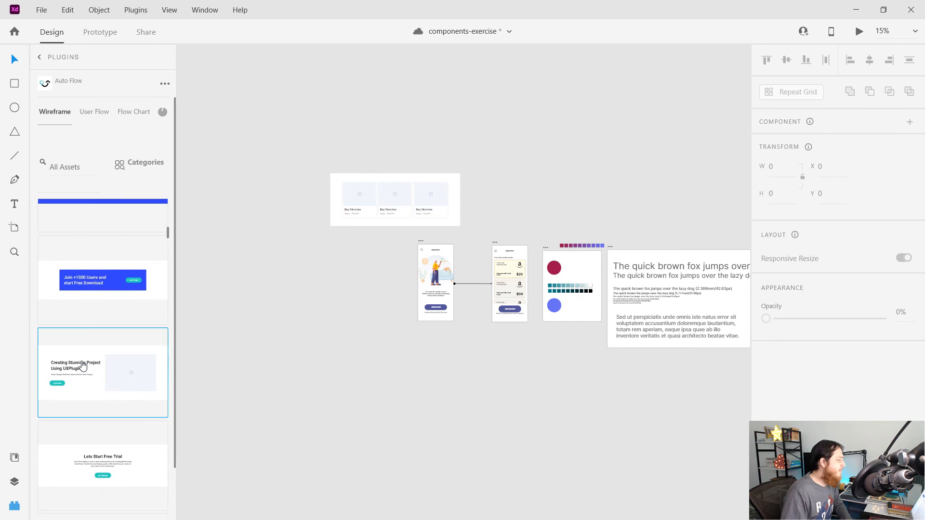
drag(91, 296, 242, 374)
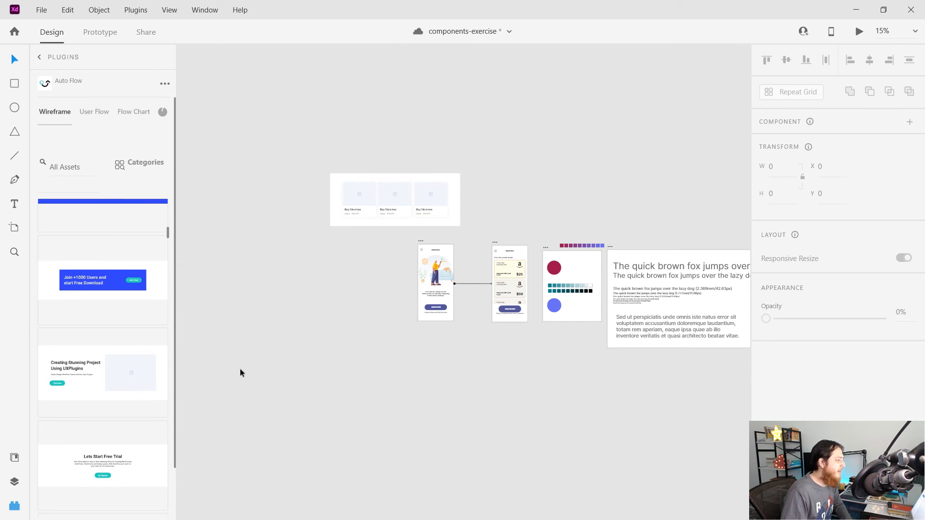
scroll(72, 393, down, 6)
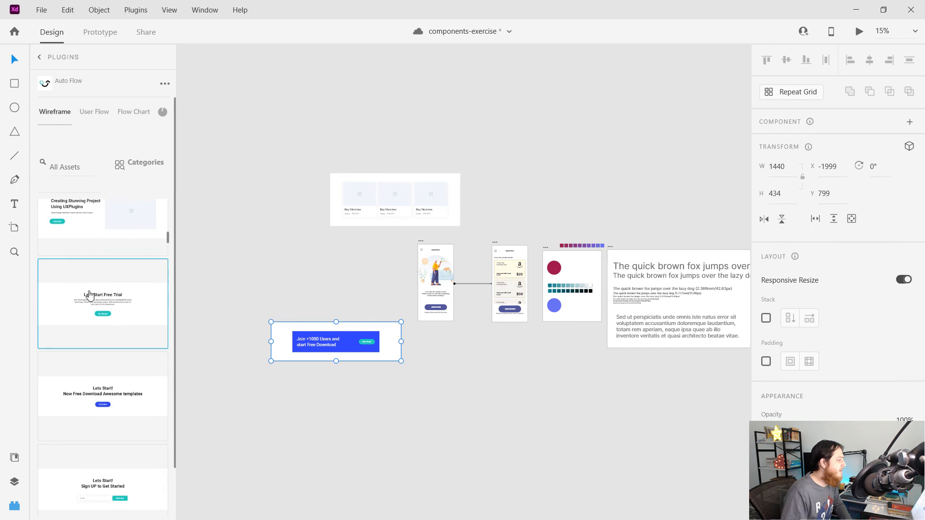
scroll(91, 304, up, 5)
drag(102, 345, 239, 258)
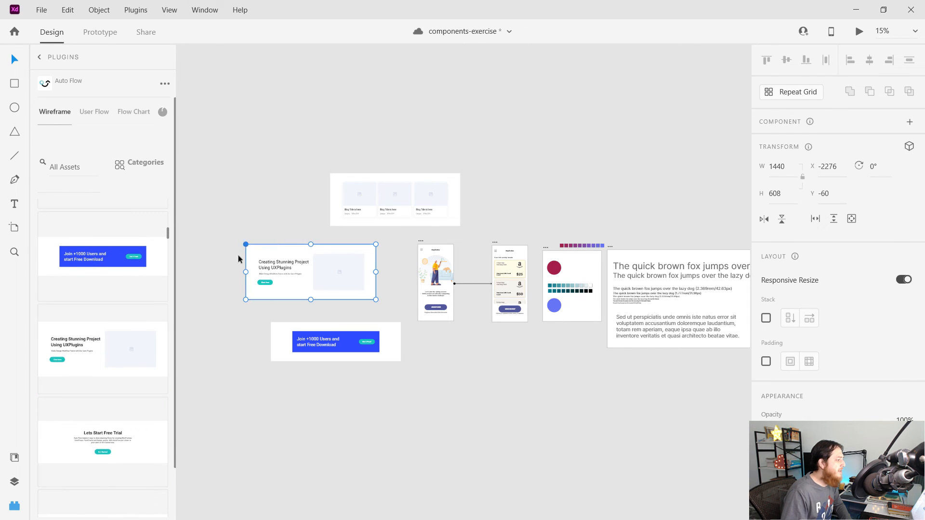
click(200, 276)
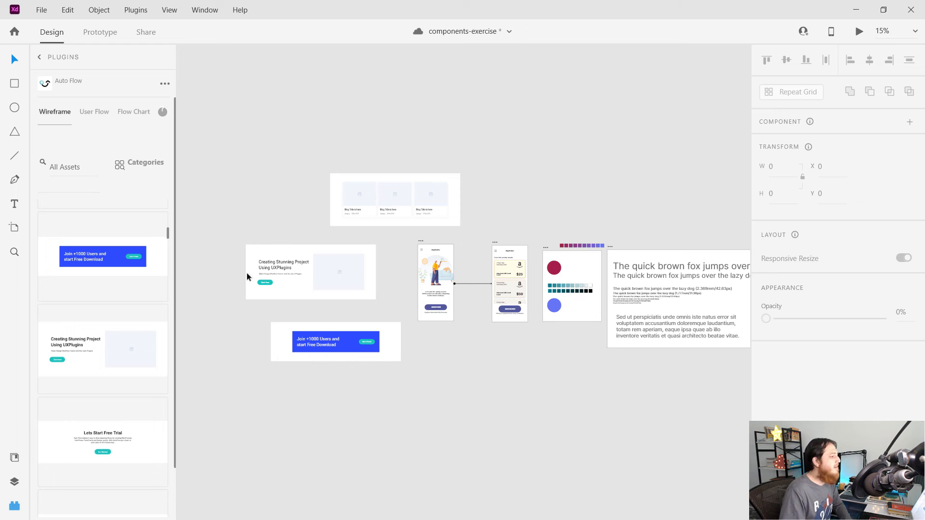
- Stack the wireframes into one page: the Creating Stunning Project section first, the blog cards below it, and the Join +1000 Users banner last
click(271, 246)
drag(271, 246, 350, 121)
drag(438, 194, 337, 238)
drag(344, 328, 302, 276)
click(273, 318)
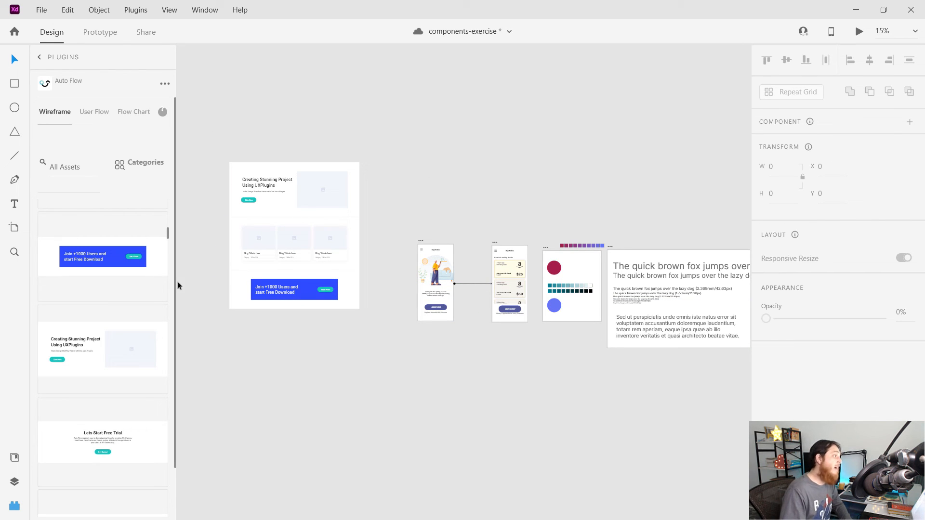
- Return to the list of installed plugins, collapse the MDI and Copy CSS to Clipboard entries, and expand the Stark commands
click(40, 57)
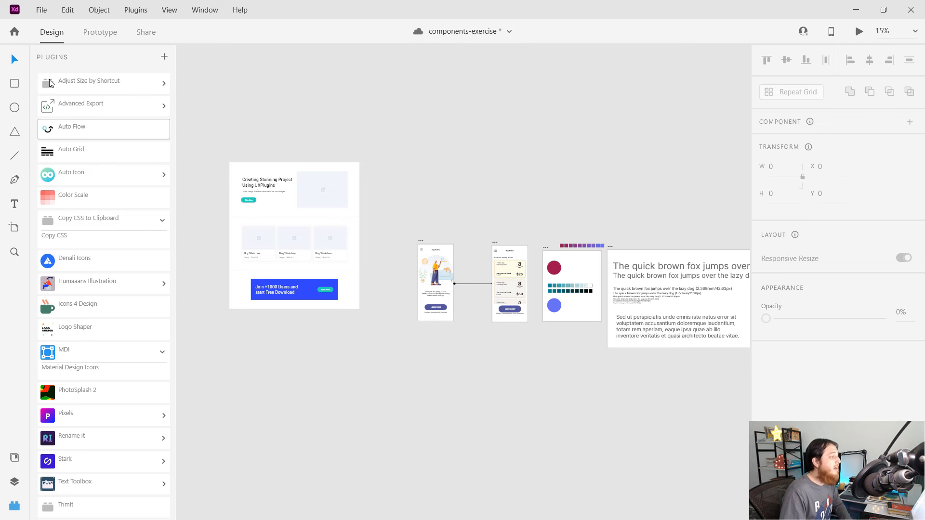
scroll(120, 351, down, 3)
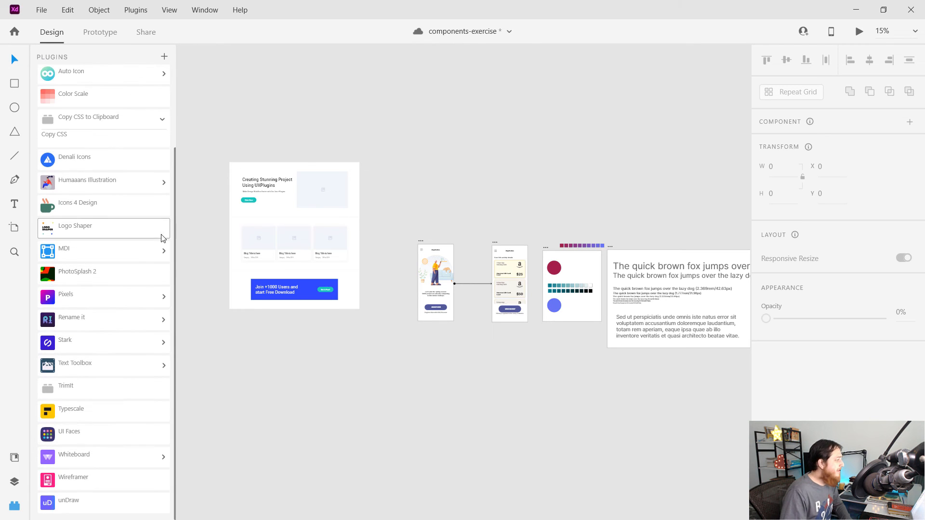
scroll(144, 294, up, 3)
click(163, 221)
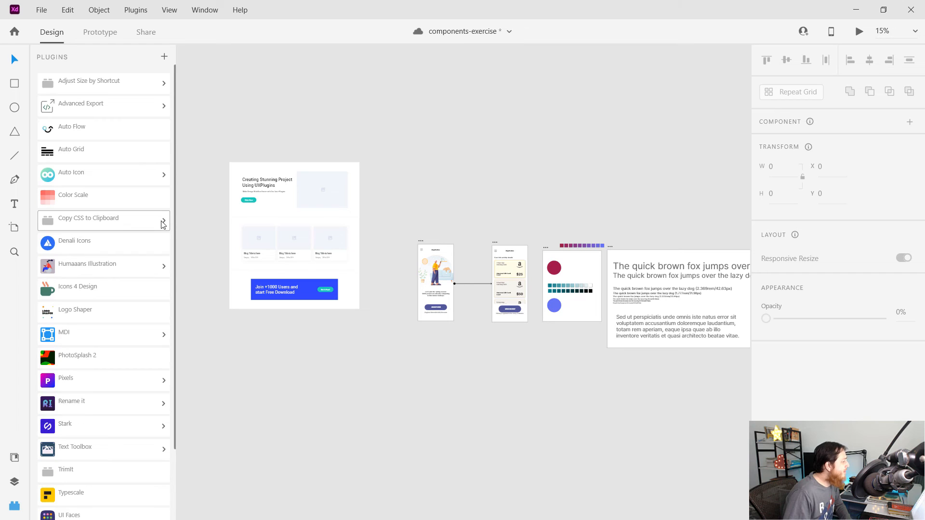
scroll(106, 327, down, 3)
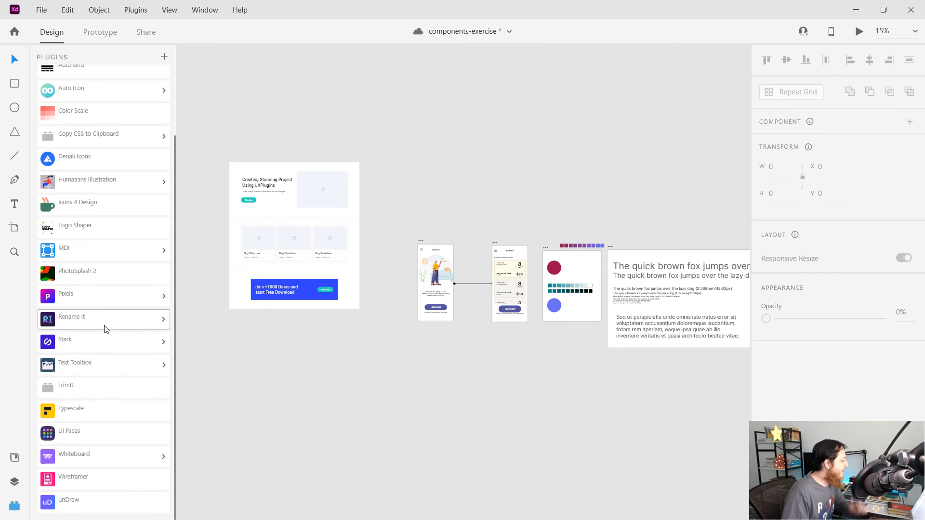
click(73, 342)
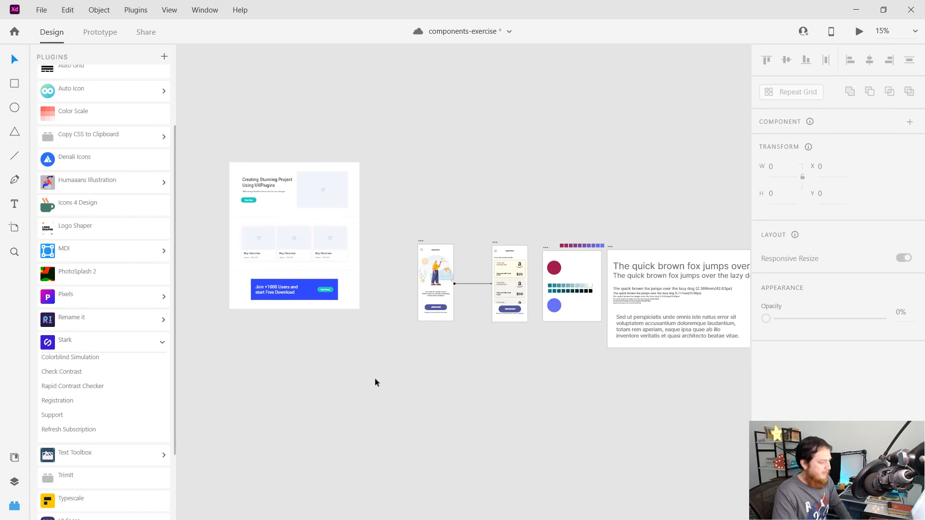
- Check the color contrast of the SIGNUP NOW button on iPhone 12, 12 Pro – 1 with Stark
key(ctrl+plus)
key(ctrl+plus)
key(ctrl+plus)
key(ctrl+plus)
key(ctrl+plus)
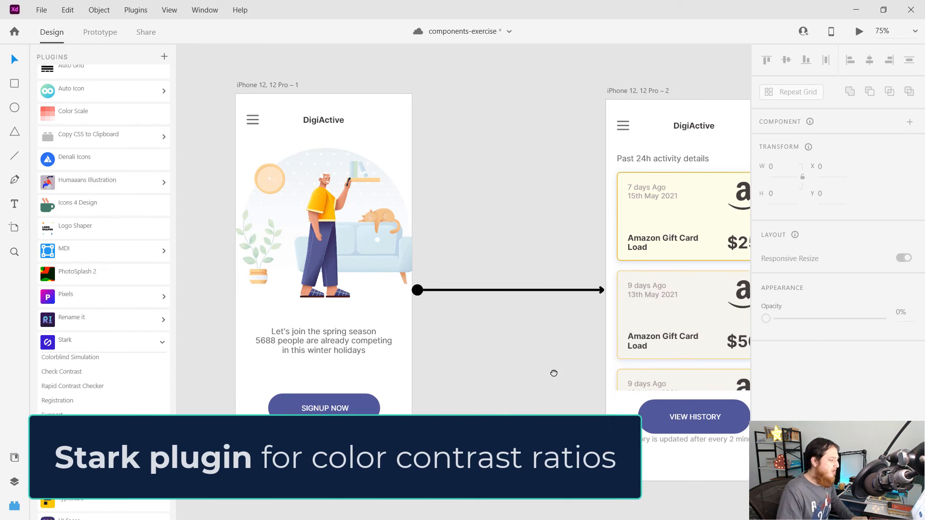
drag(565, 386, 528, 300)
click(255, 325)
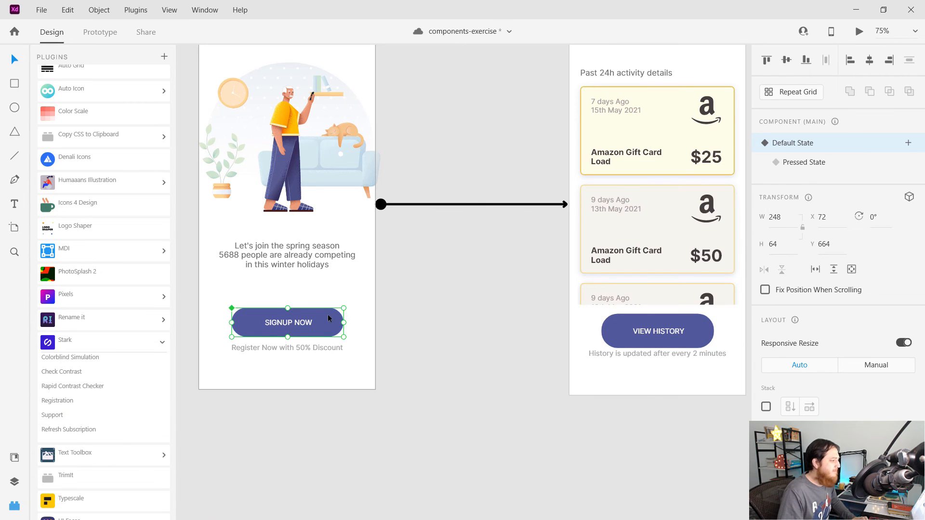
double_click(317, 323)
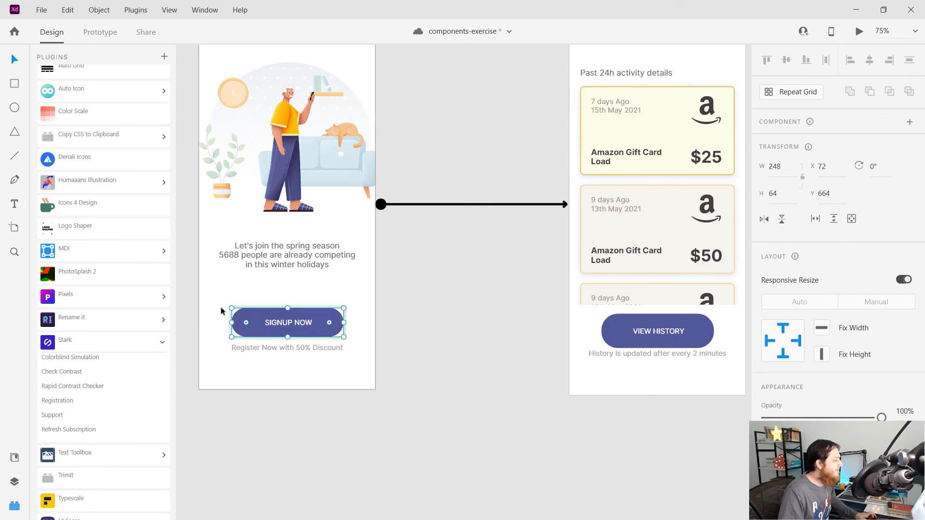
key(Escape)
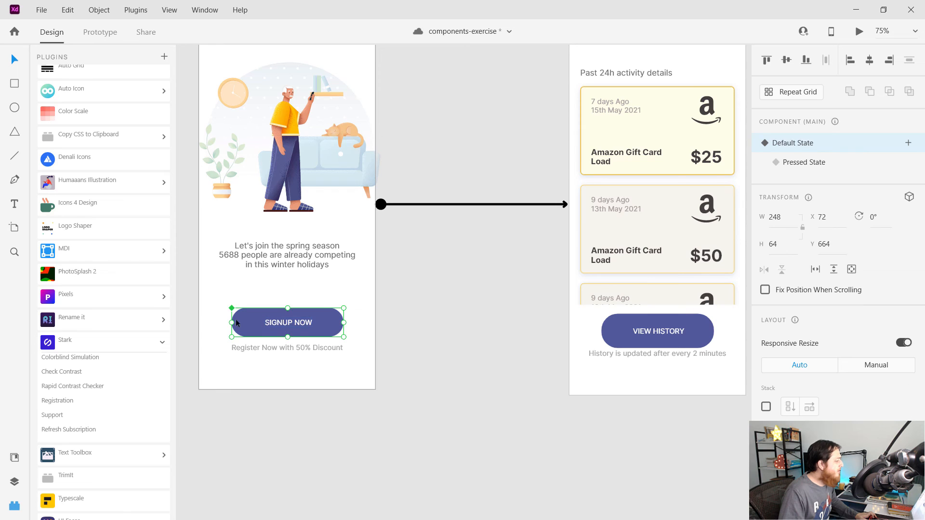
click(61, 373)
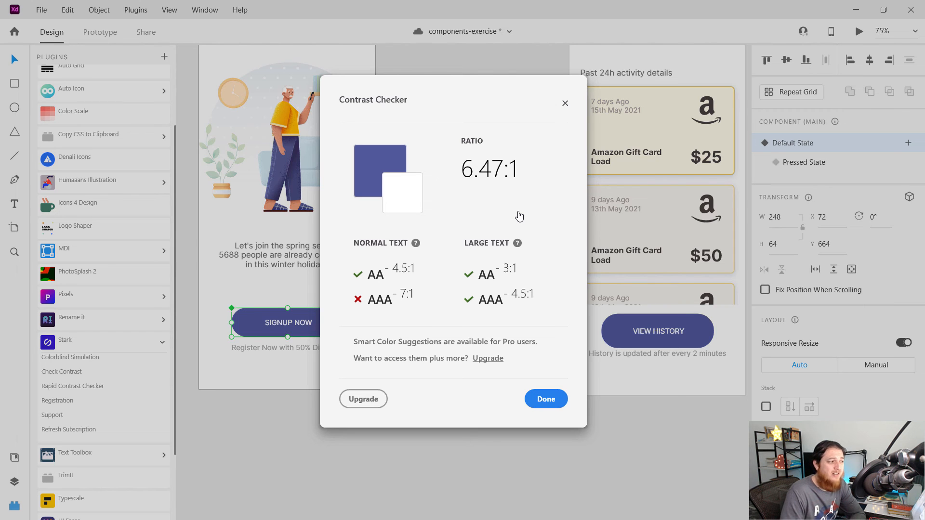
click(551, 401)
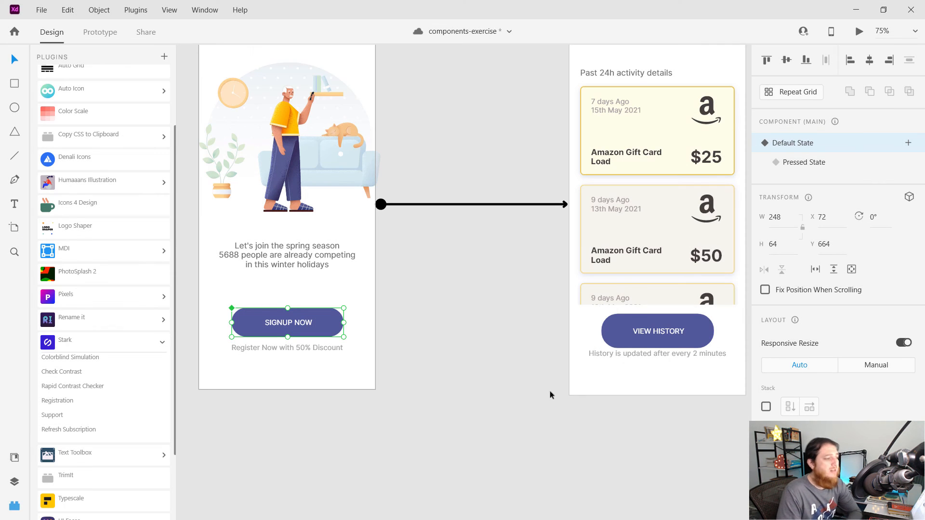
click(494, 280)
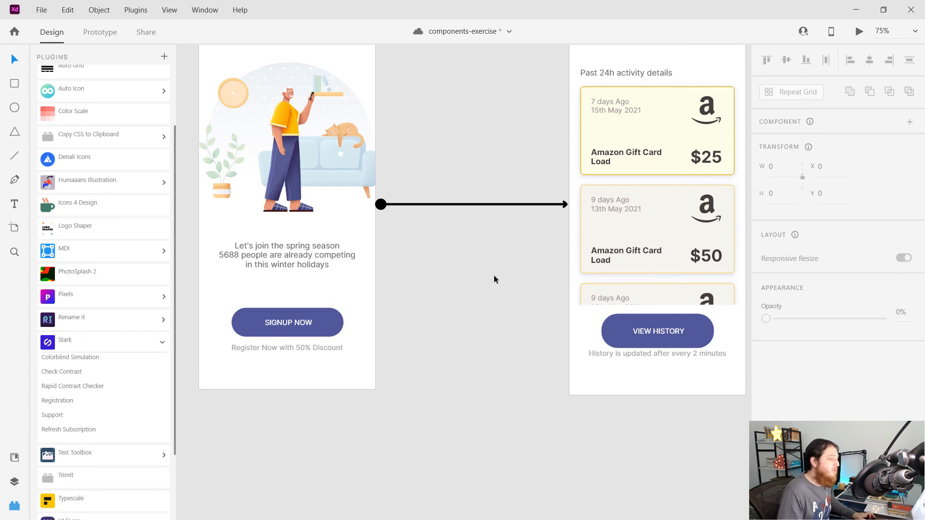
- Open Stark's Colorblind Simulation for iPhone 12, 12 Pro – 1 and look through the simulations it can generate, selecting Protanopia
click(241, 321)
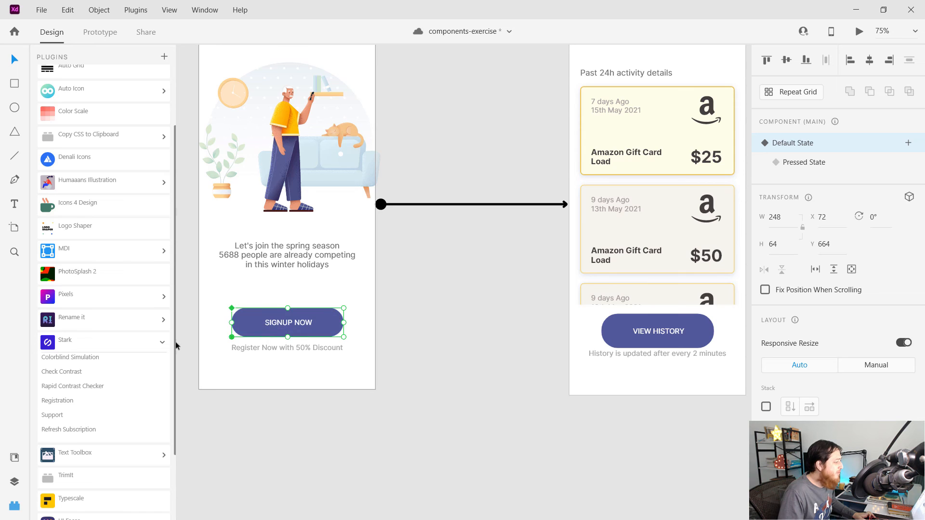
click(88, 358)
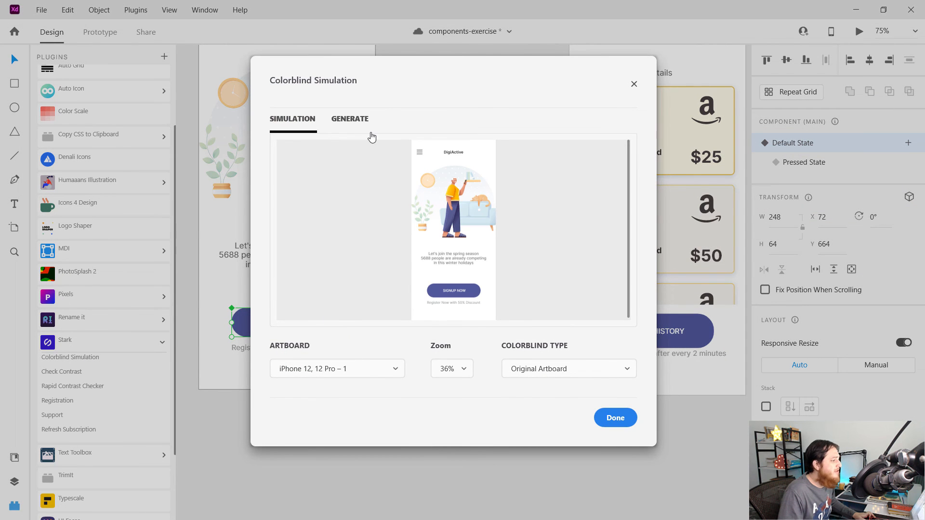
click(342, 120)
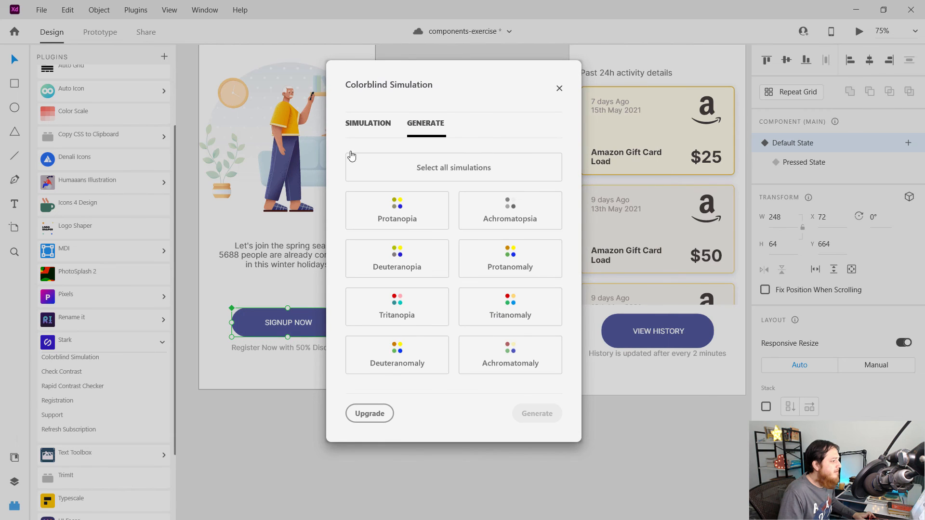
click(397, 212)
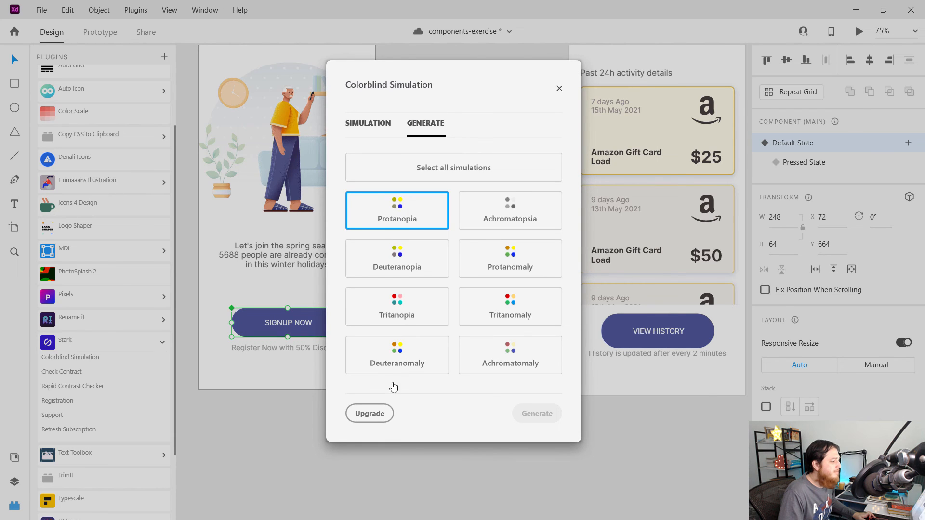
click(367, 125)
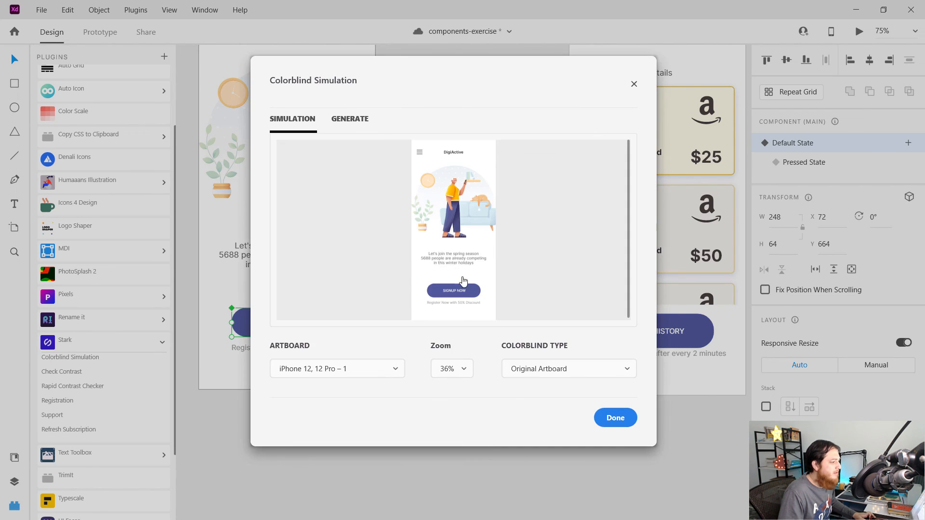
- Preview artboard iPhone 12, 12 Pro – 1 with the colorblind types Protanopia, Tritanopia and Deuteranopia in turn
click(525, 372)
click(525, 319)
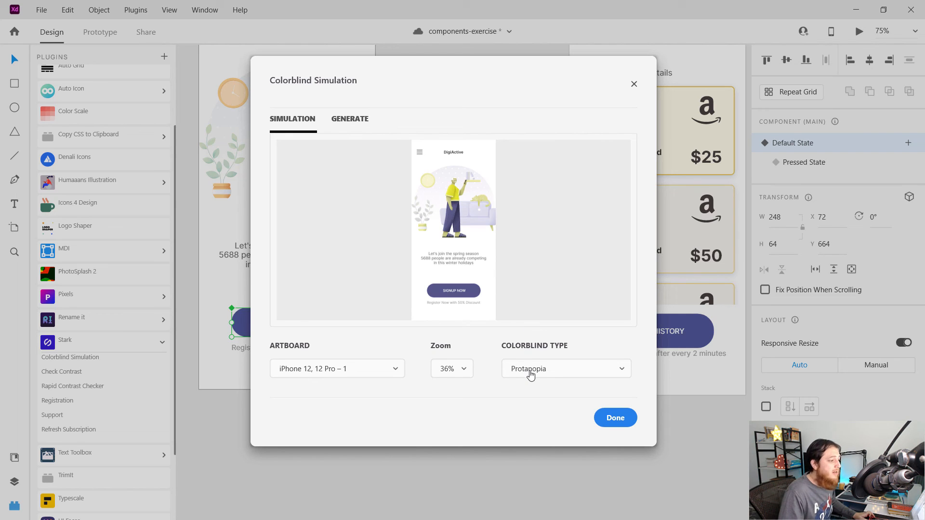
click(530, 376)
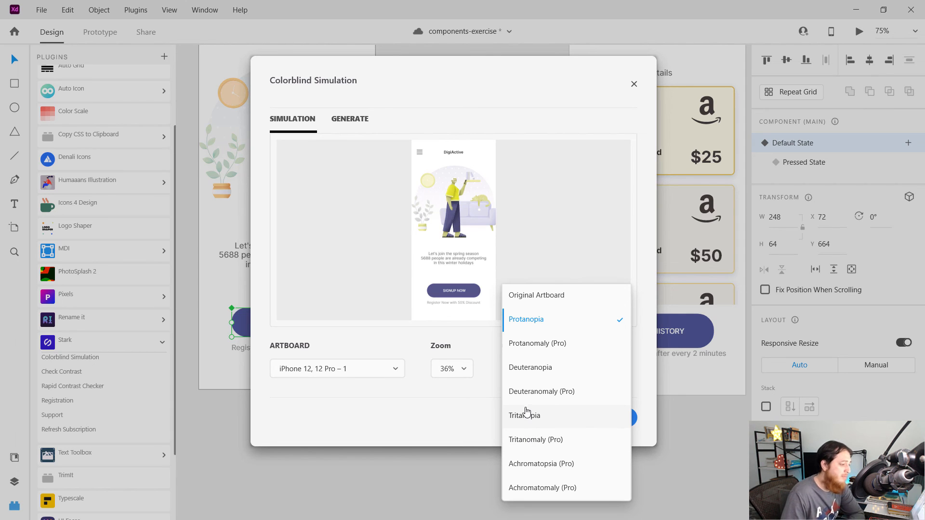
click(527, 419)
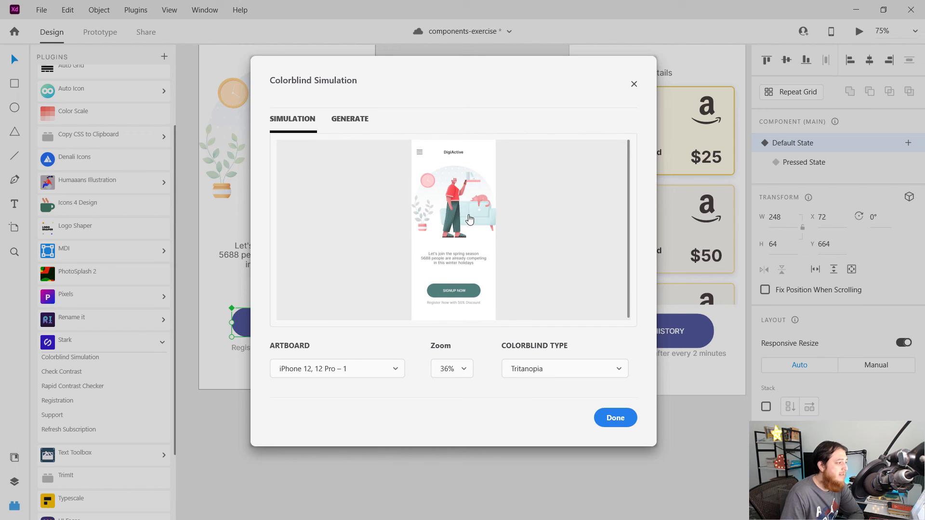
click(523, 371)
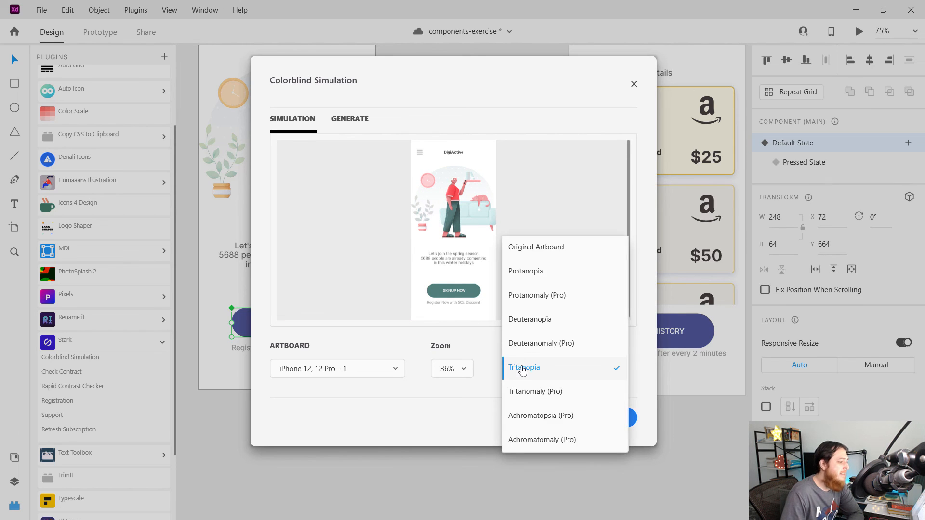
click(520, 322)
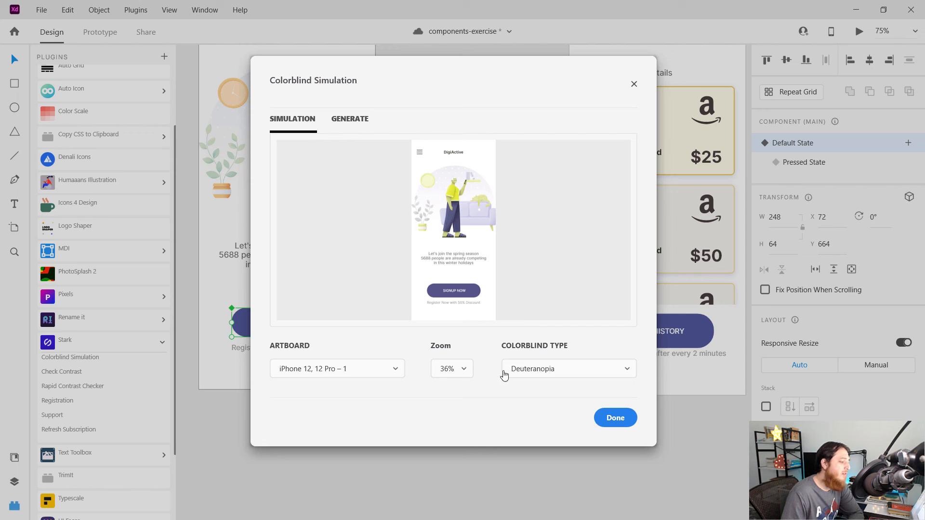
- Preview the artboard with Protanopia again, close the Colorblind Simulation, and collapse the Stark commands
click(512, 373)
click(512, 319)
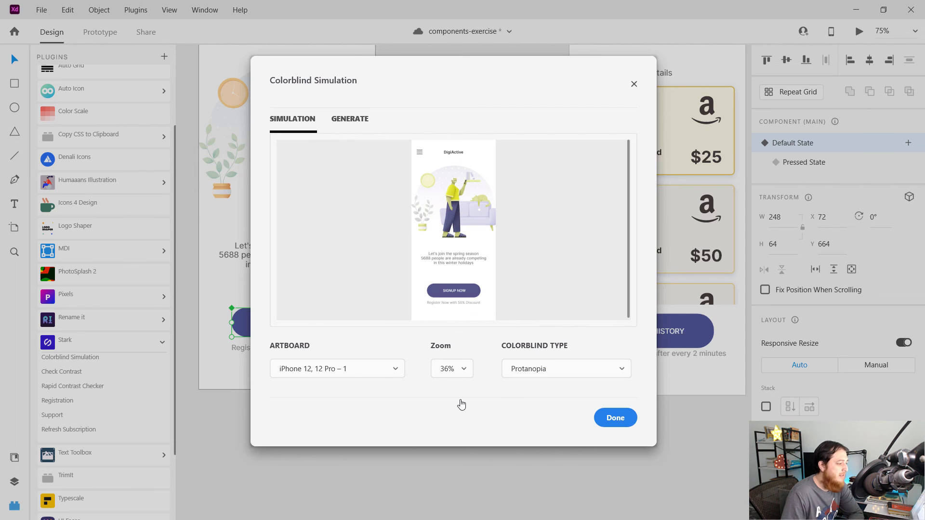
click(615, 418)
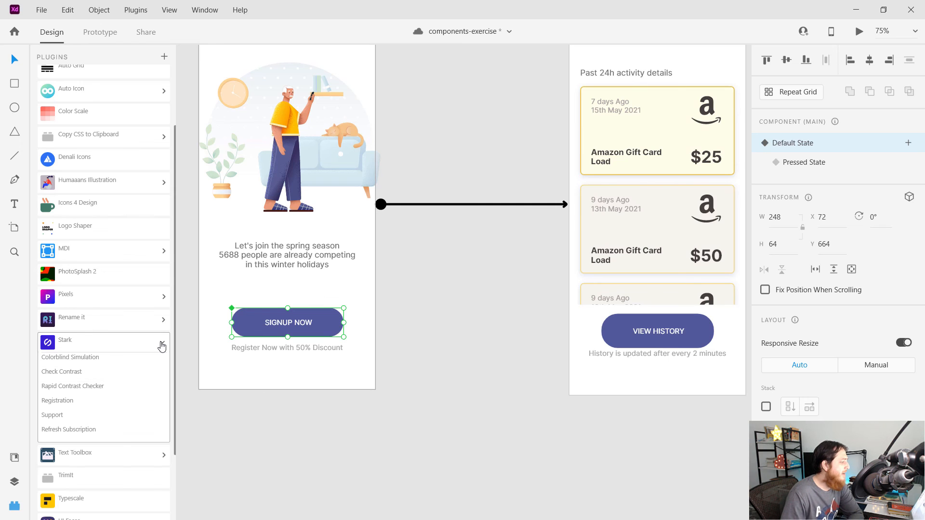
click(162, 342)
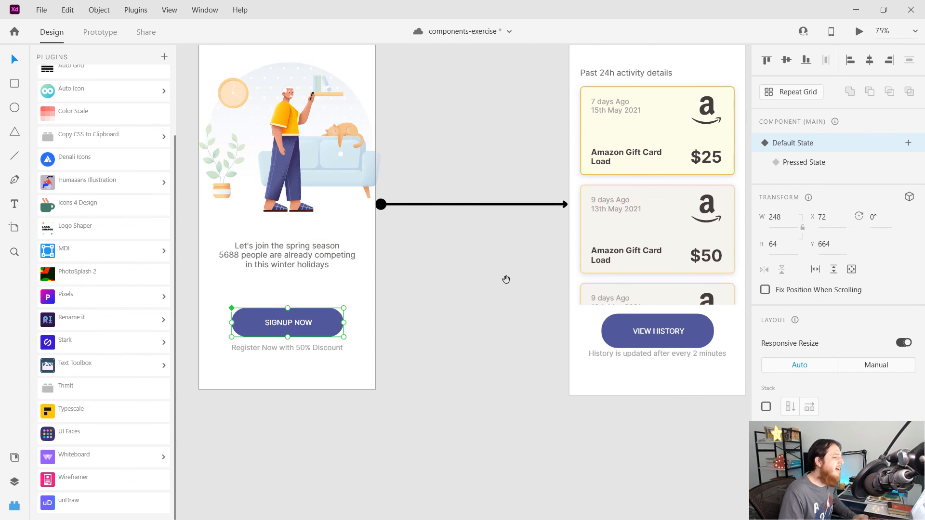
- Open the Logo Shaper plugin and place its slanted A-shaped logo beside the red circle on Artboard – 1
drag(507, 279, 221, 309)
drag(641, 282, 363, 307)
drag(447, 343, 492, 369)
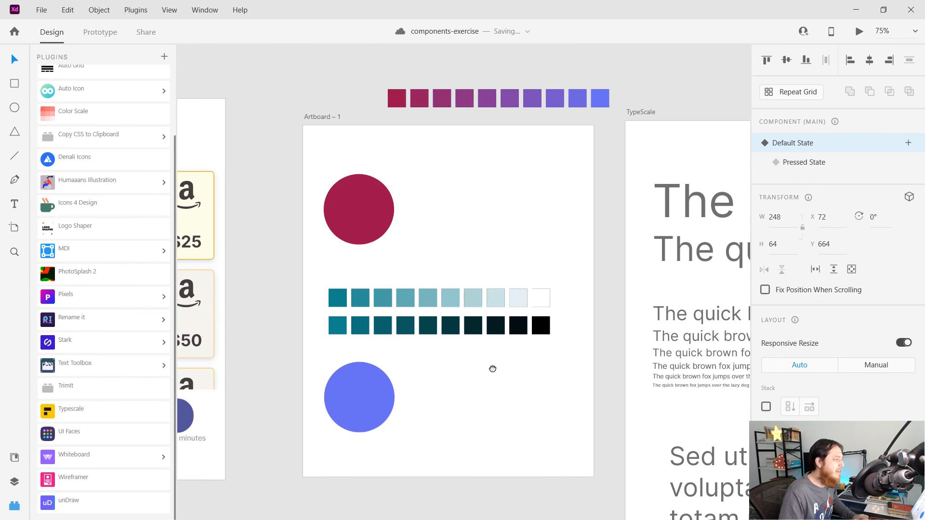
click(71, 227)
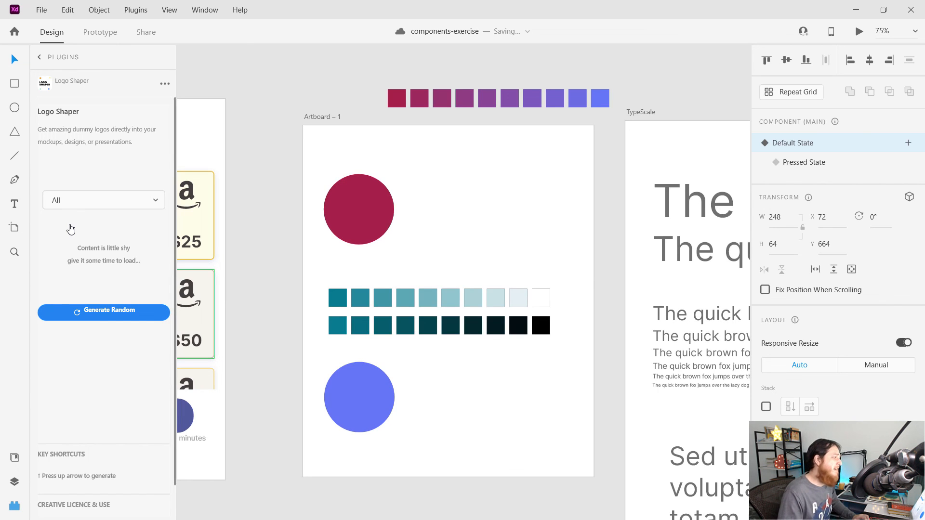
click(95, 313)
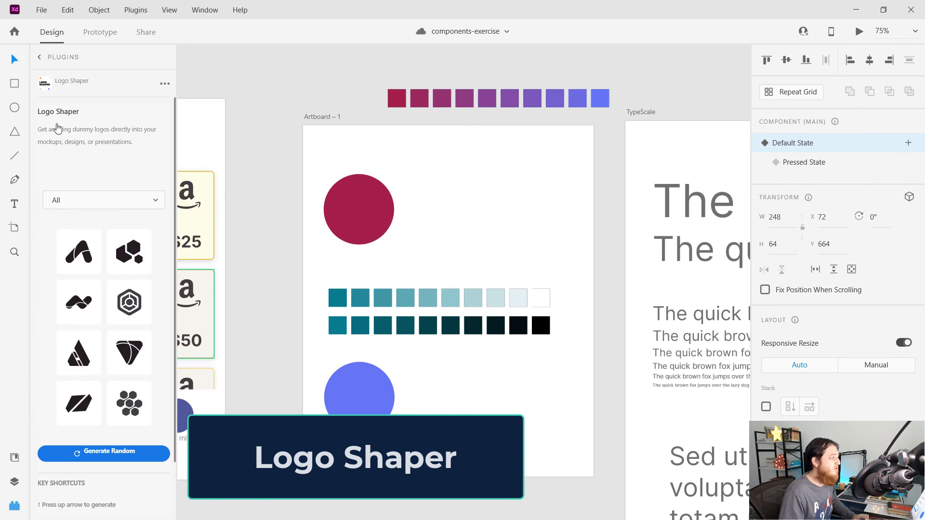
drag(79, 252, 478, 234)
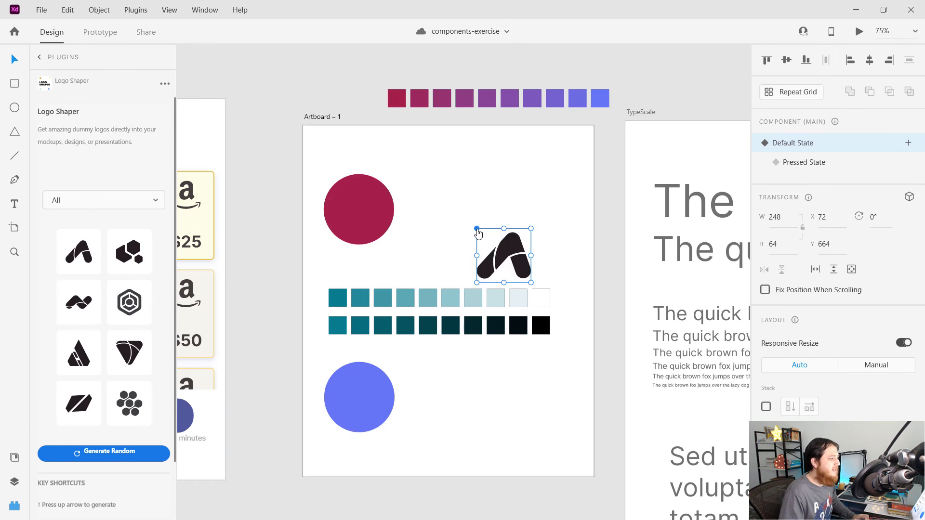
- Scale the A-shaped logo down to 40 × 40 and place it in the header of iPhone 12, 12 Pro – 2
click(452, 246)
drag(454, 203, 546, 295)
drag(515, 254, 491, 184)
key(ctrl+z)
click(504, 214)
drag(507, 245, 650, 272)
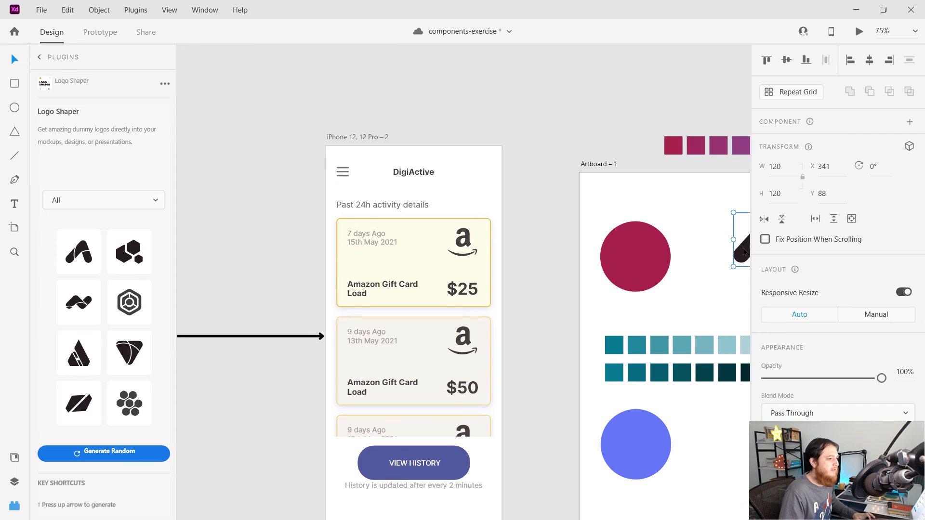
drag(743, 247, 475, 176)
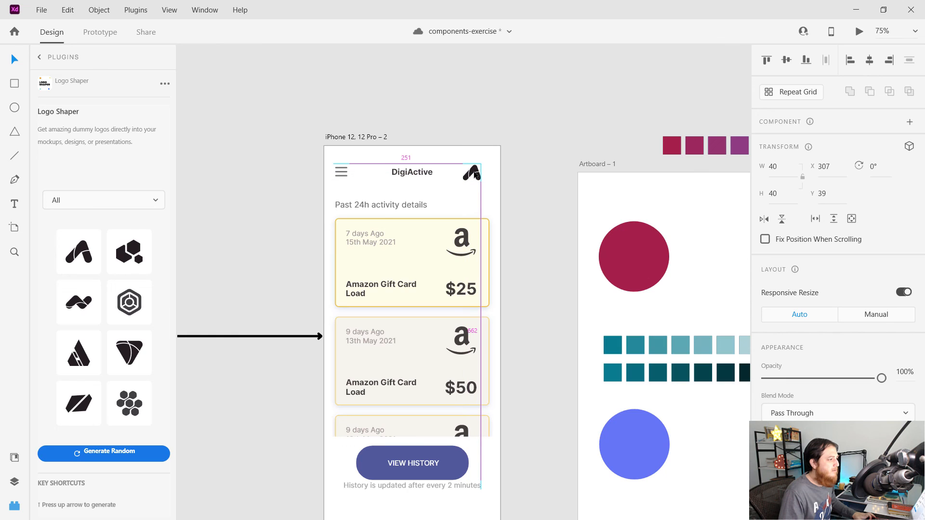
- Move the logo into the header of iPhone 12, 12 Pro – 1, beside the DigiActive title, and fill it with #51599A
drag(376, 203, 650, 227)
drag(742, 198, 378, 188)
scroll(790, 434, down, 1)
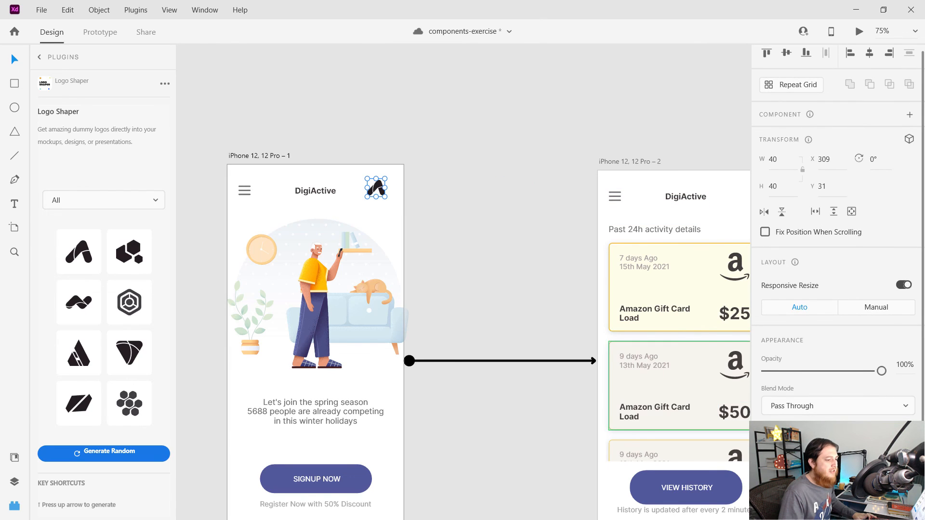
click(782, 436)
click(663, 503)
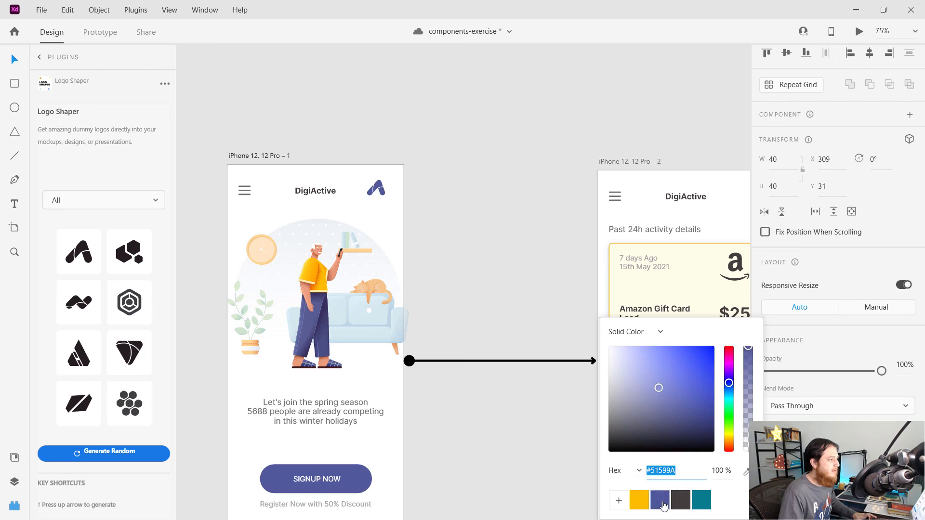
click(467, 451)
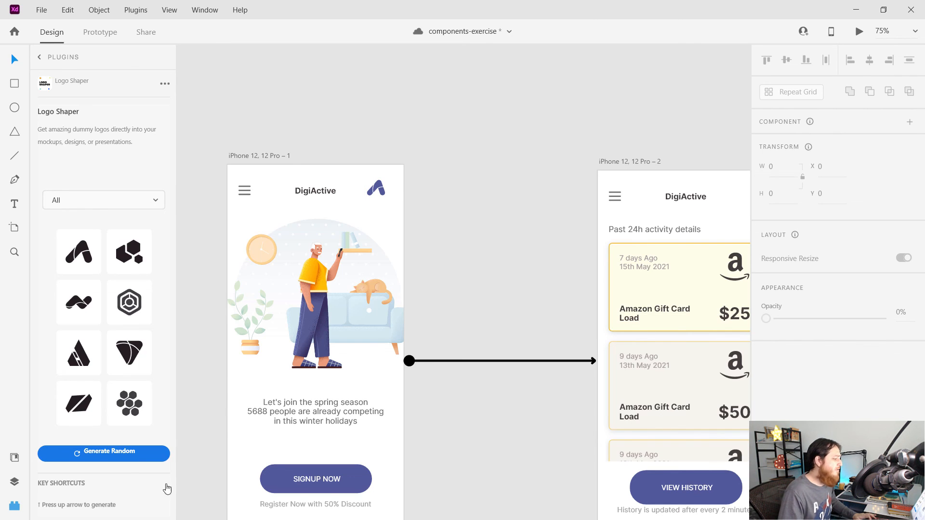
- Generate random logos in Logo Shaper, first from all categories and then with the category set to Formal after trying Abstract
click(87, 455)
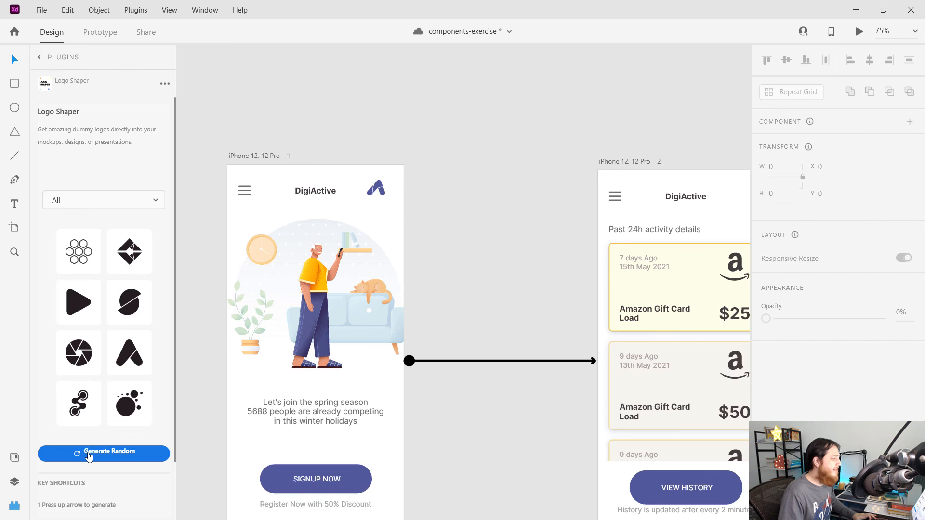
click(134, 208)
click(105, 224)
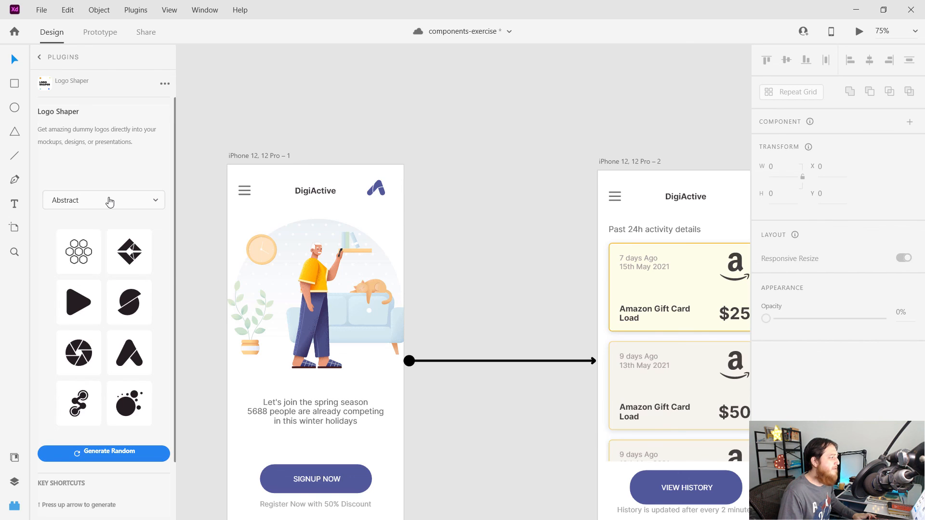
click(110, 202)
click(99, 236)
click(93, 456)
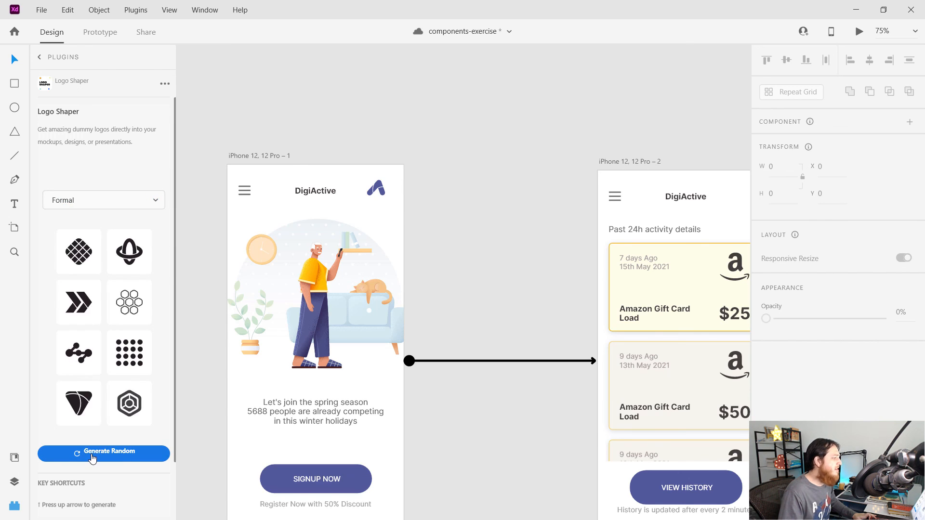
- Place the four-by-four dot grid logo on the empty canvas between the two iPhone artboards
drag(129, 356, 469, 216)
click(453, 263)
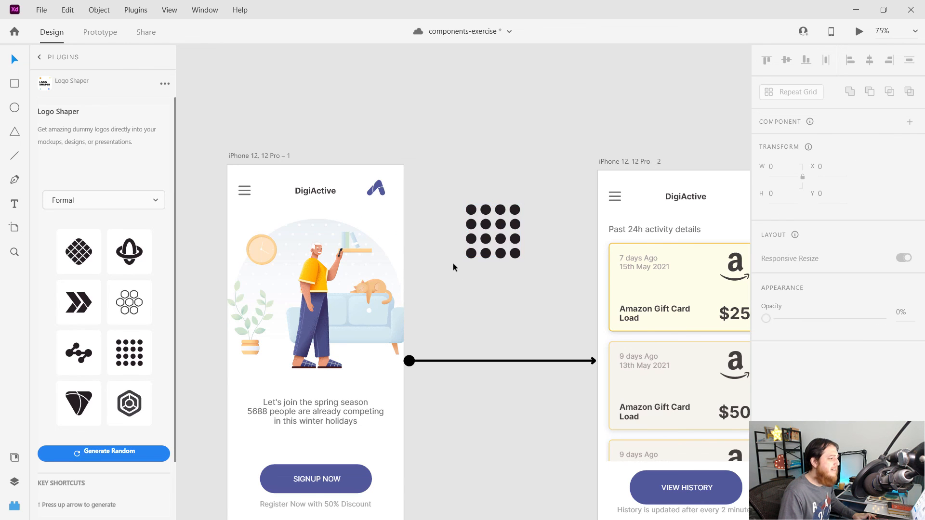
drag(454, 184, 541, 282)
click(511, 273)
click(502, 231)
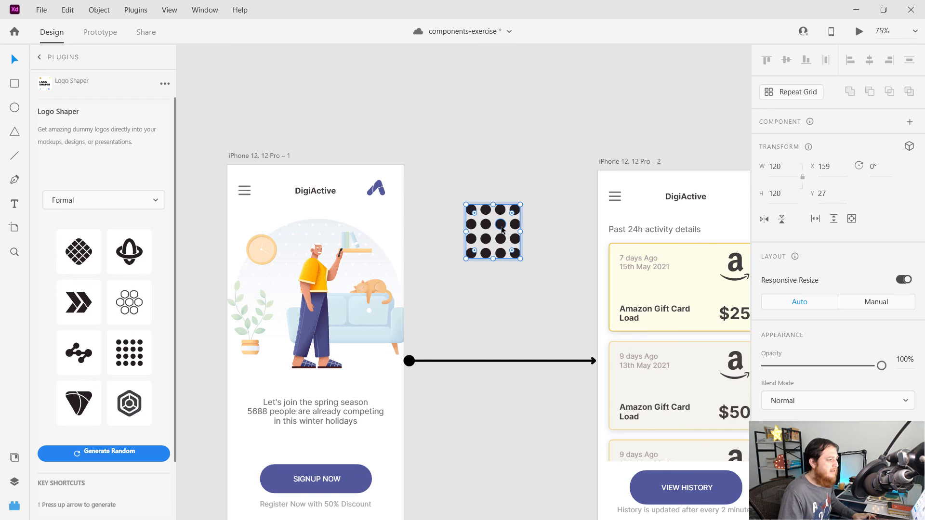
- Fill the dot logo's third dot in the second row with #51599A and the second dot in the bottom row with #087B8C
double_click(500, 225)
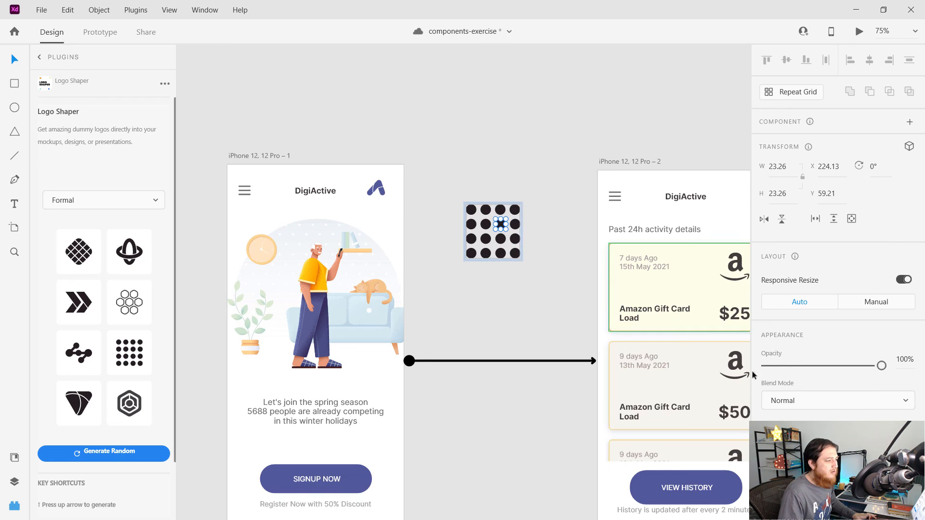
click(783, 433)
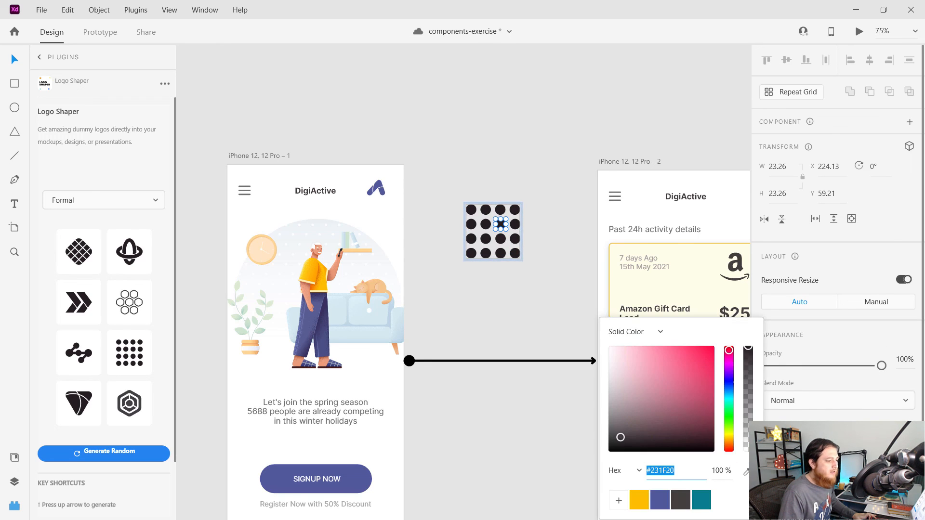
click(660, 500)
click(493, 299)
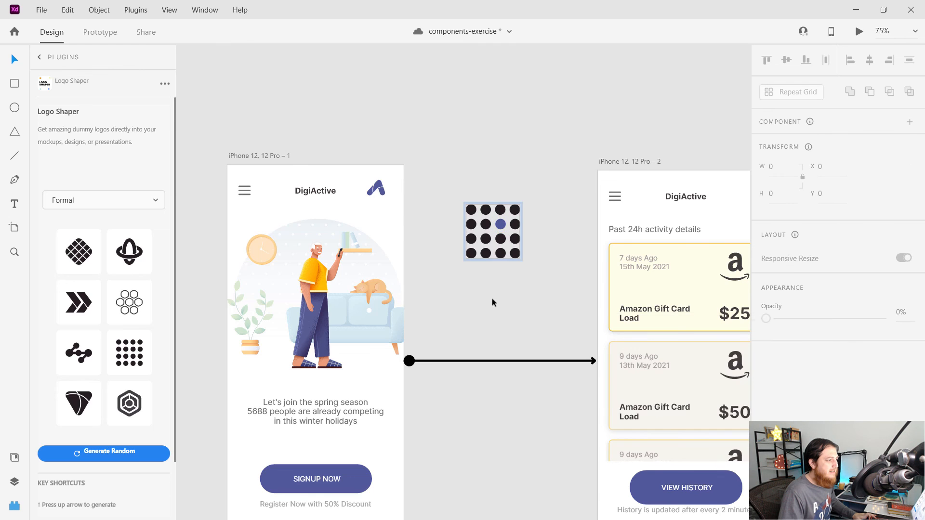
double_click(485, 255)
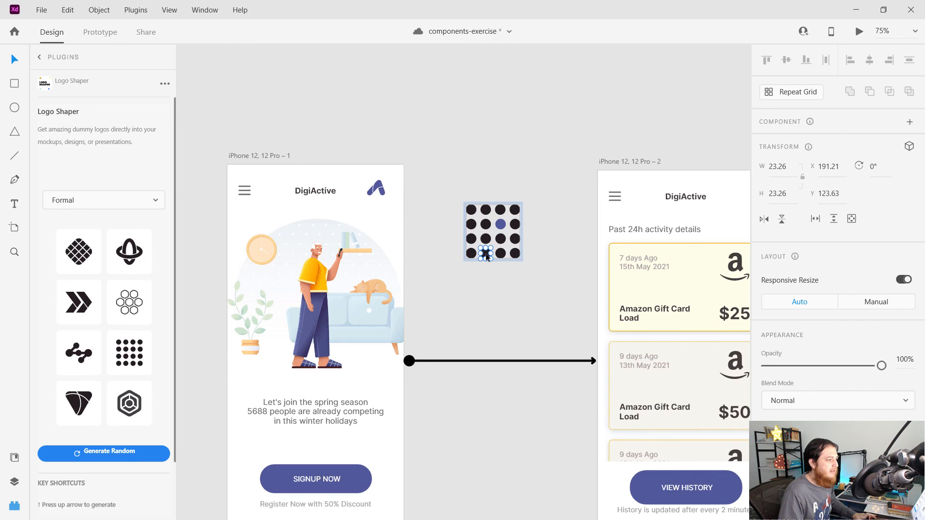
click(784, 433)
click(701, 500)
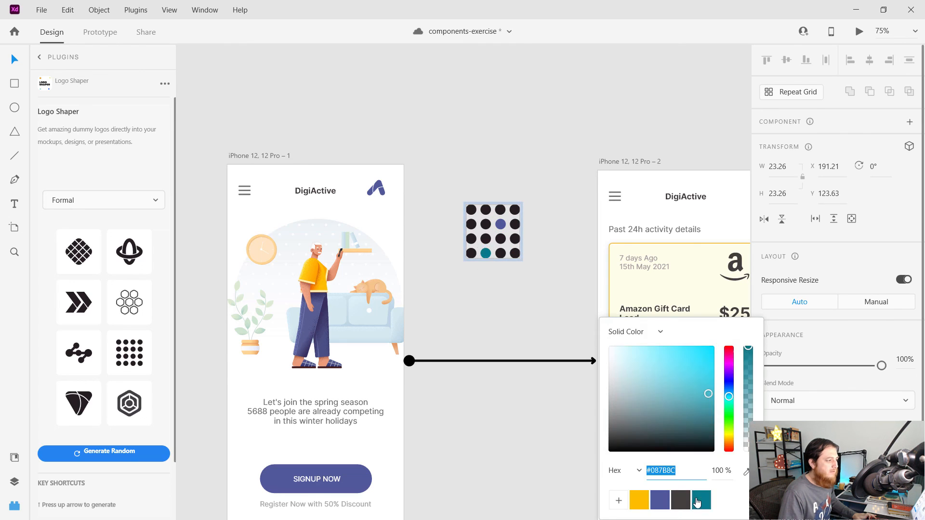
click(507, 321)
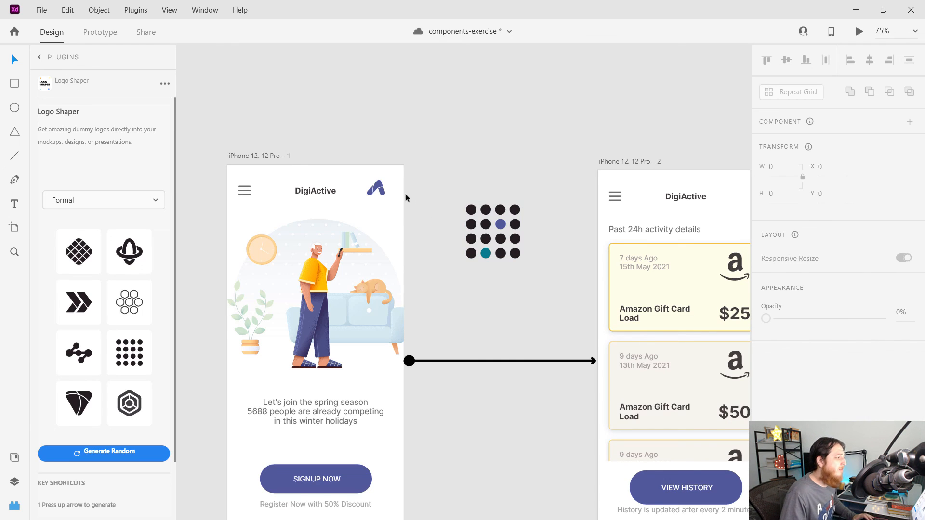
- Replace the purple A-shaped logo in the header of iPhone 12, 12 Pro – 1 with the dot logo, scaled down to fit
click(379, 188)
key(Delete)
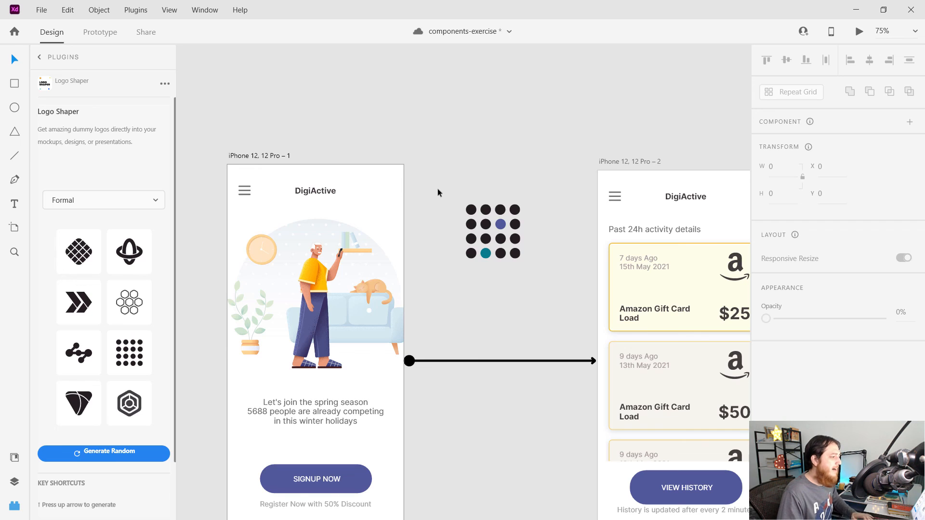
drag(437, 189, 554, 275)
drag(501, 224, 384, 195)
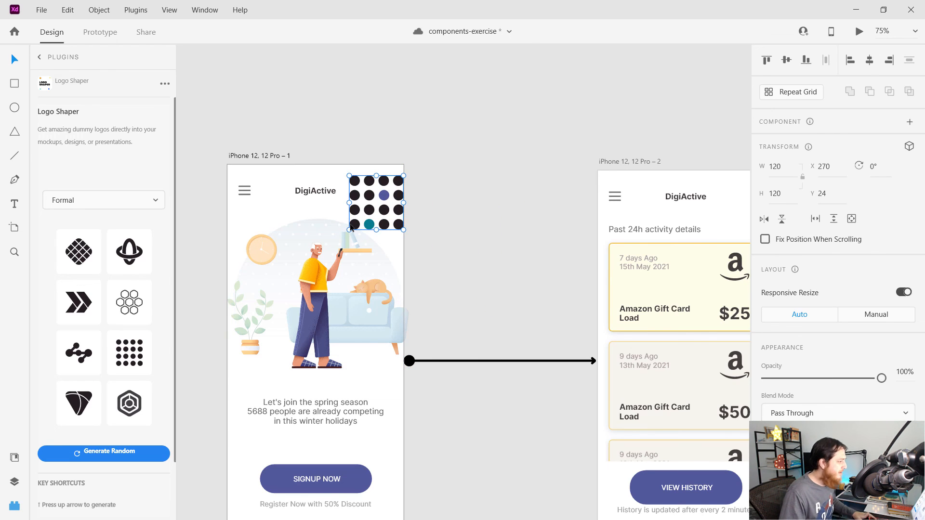
double_click(359, 210)
key(Escape)
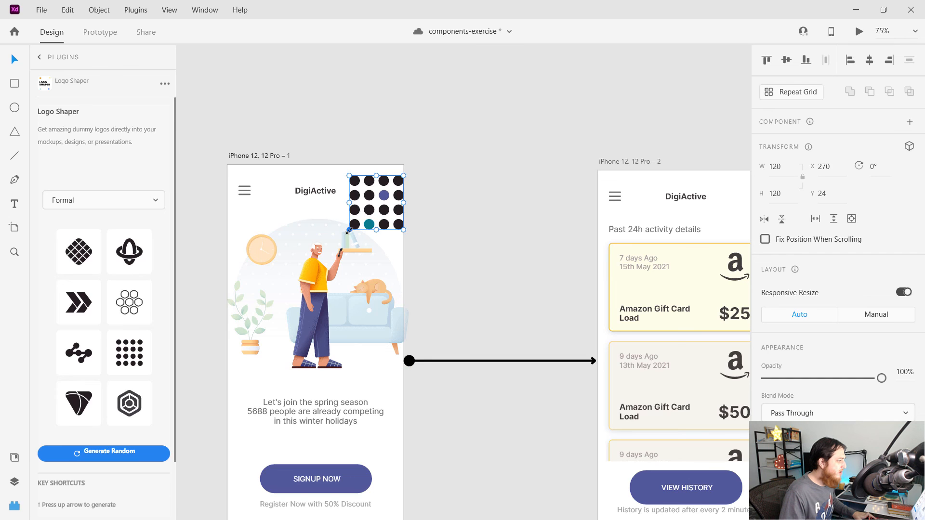
drag(349, 230, 384, 195)
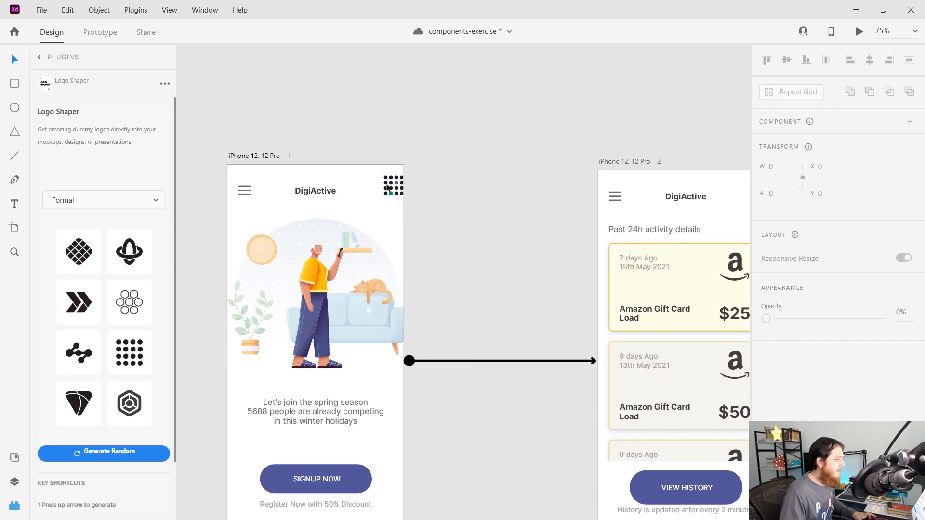
mouse_move(391, 189)
mouse_down()
mouse_move(379, 193)
mouse_move(388, 188)
mouse_up()
click(505, 198)
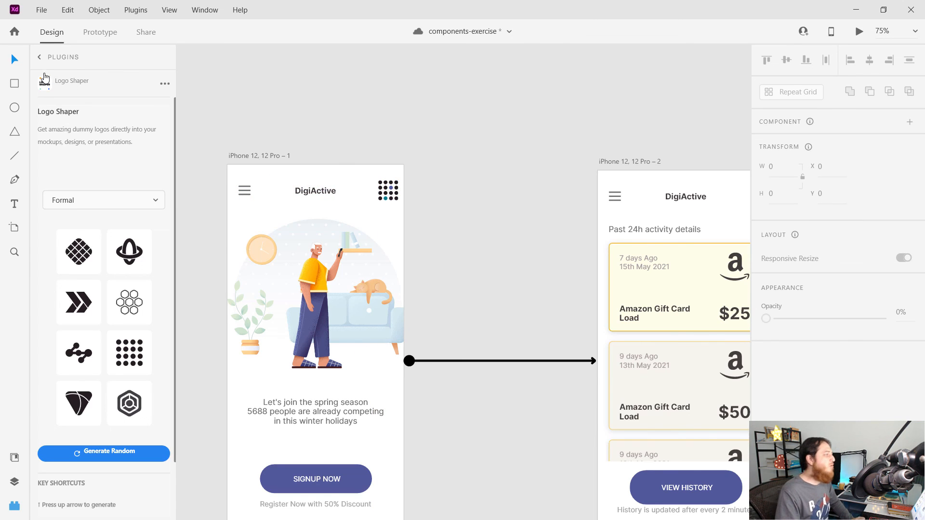
- Return to the list of installed plugins and delete the dot logo from the iPhone 12, 12 Pro – 1 header
click(40, 58)
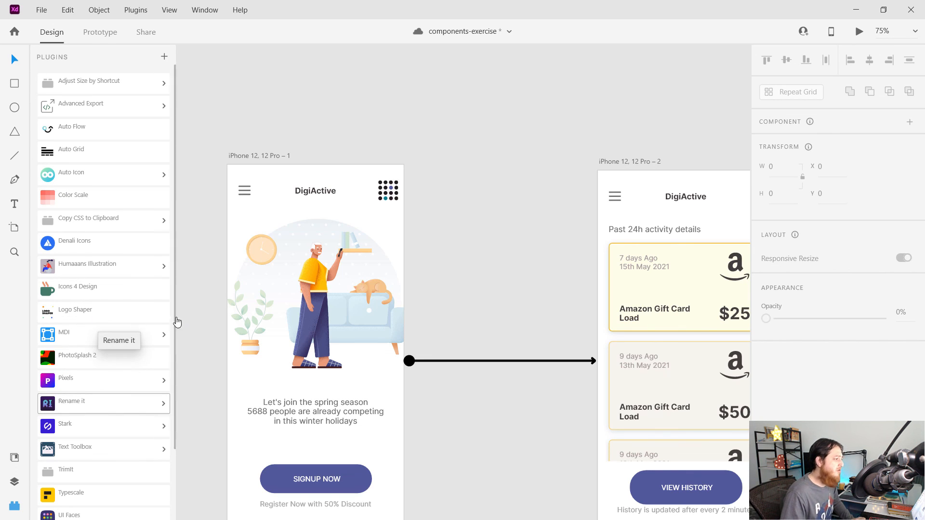
click(386, 194)
key(Delete)
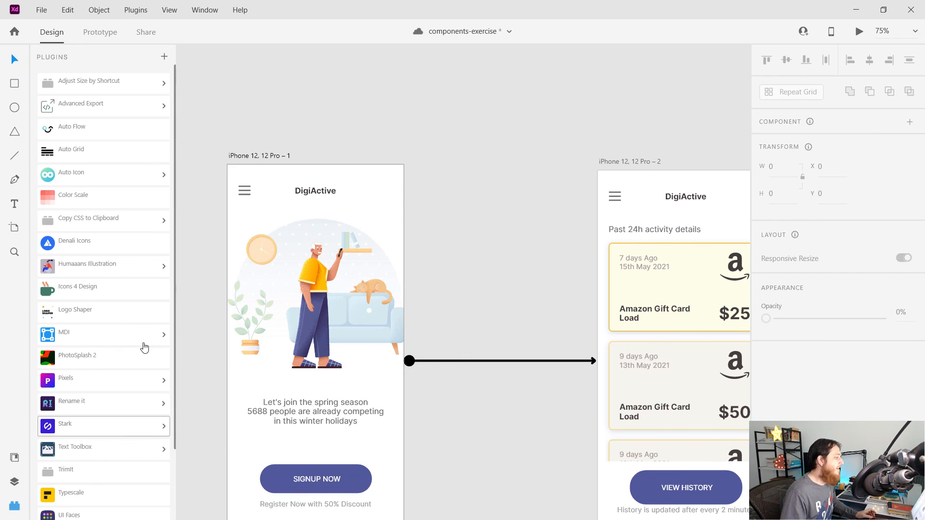
- Select the red and blue circles on Artboard – 1 and open Rename it's Rename Selected Layers for them
scroll(104, 367, down, 2)
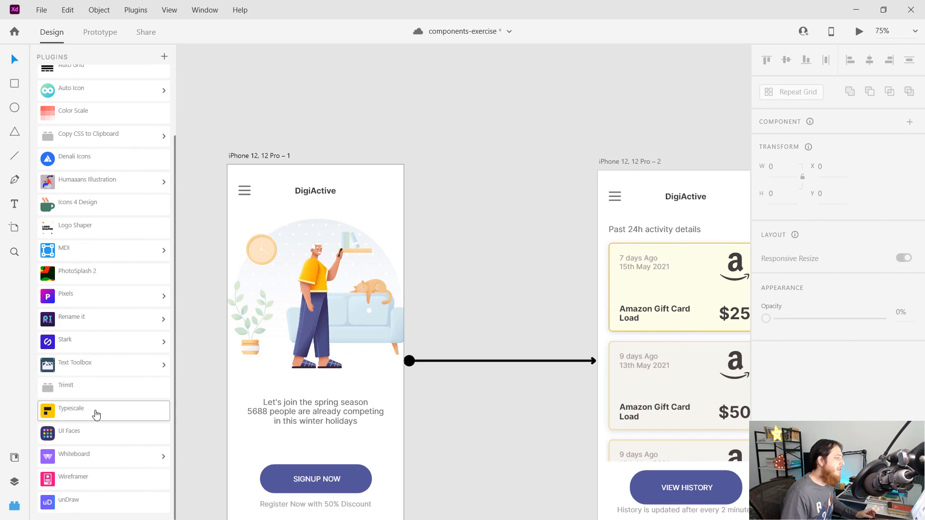
scroll(97, 411, up, 2)
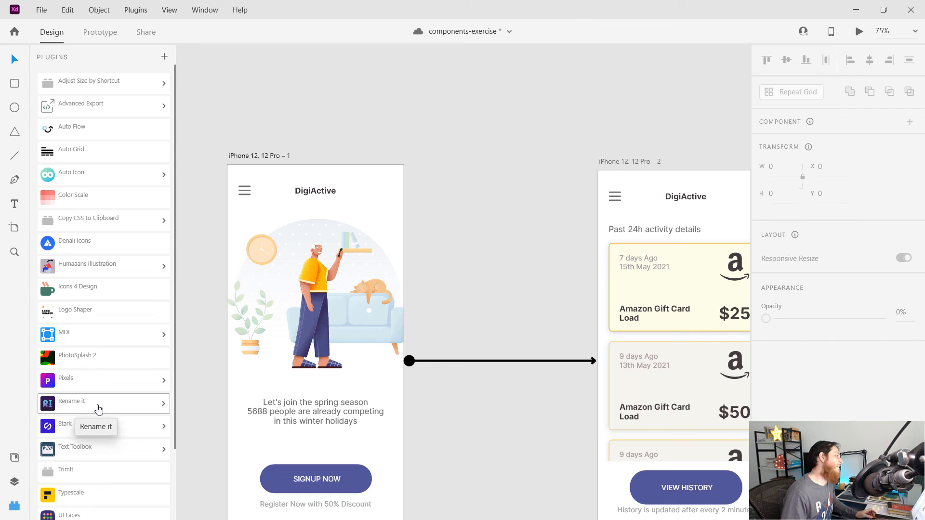
scroll(99, 409, down, 2)
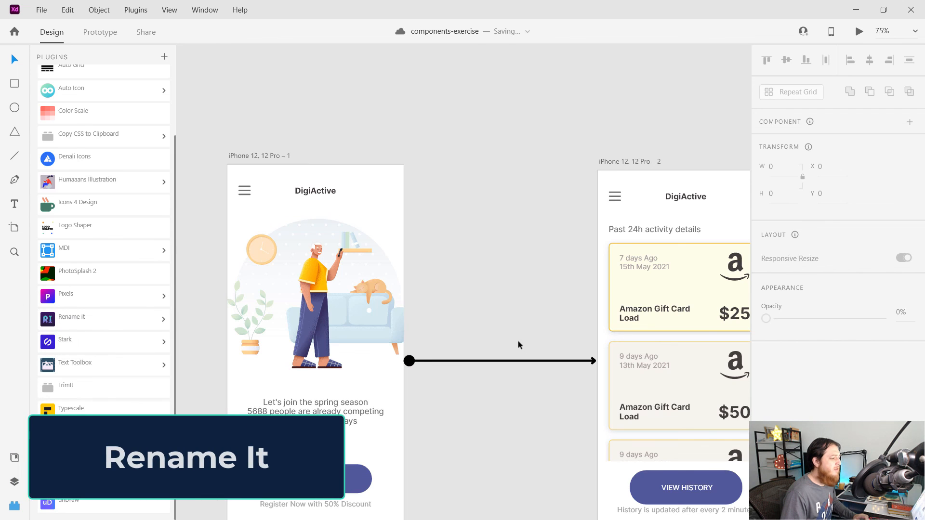
drag(516, 303, 193, 225)
drag(473, 282, 324, 293)
click(413, 408)
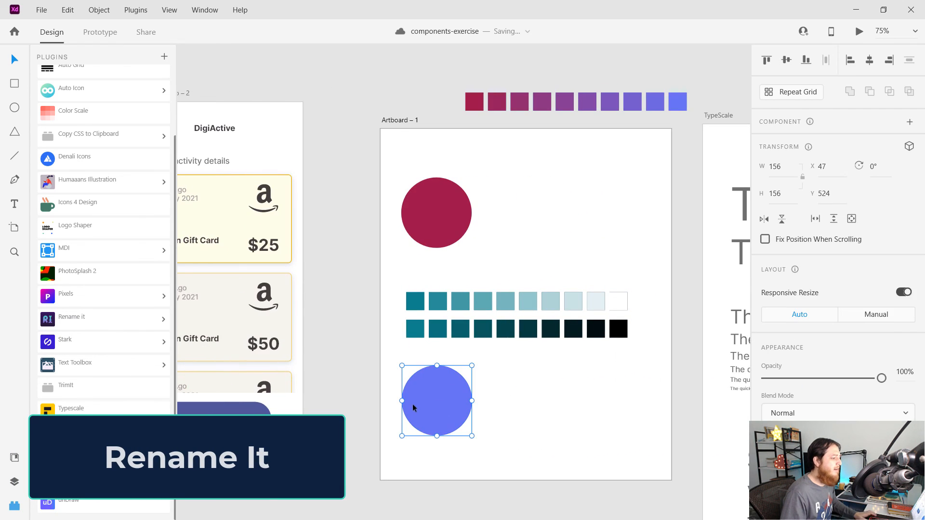
shift+click(427, 234)
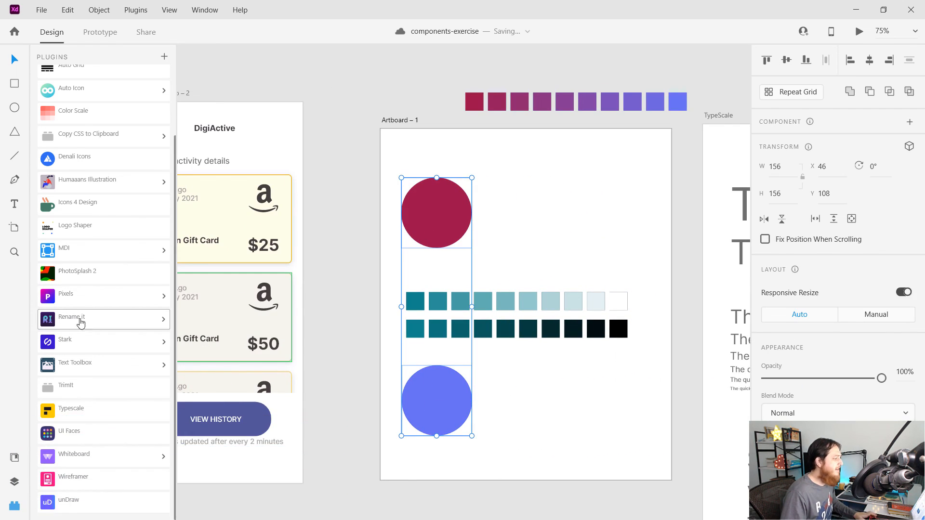
click(70, 320)
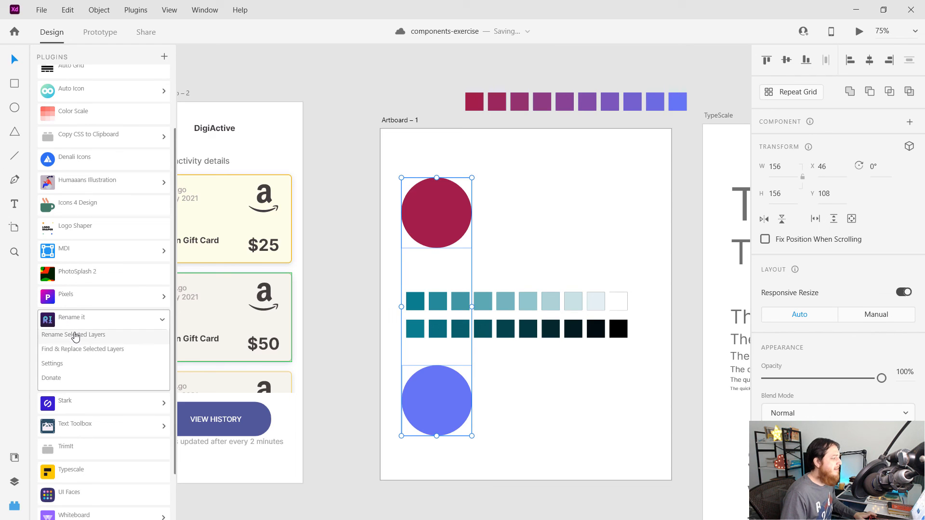
click(73, 335)
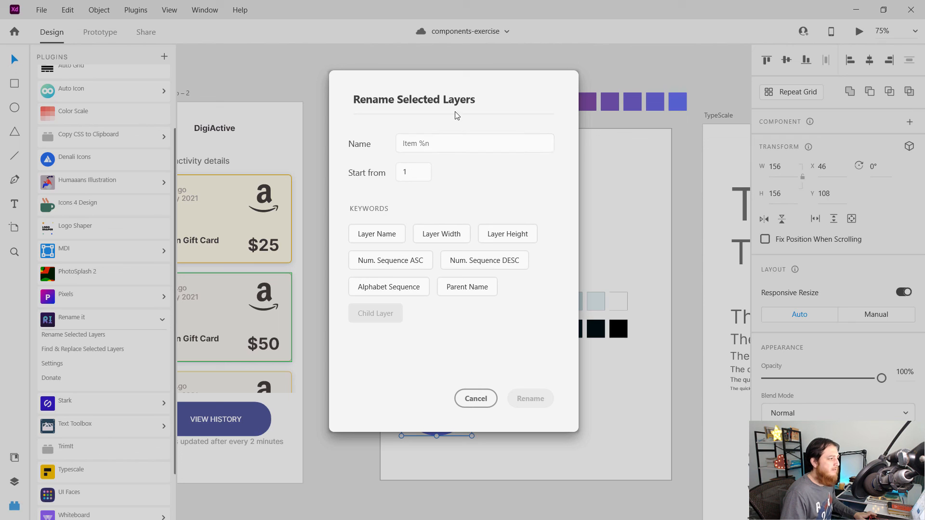
- Rename the two circles with the pattern btn%N, using an ascending number sequence, and check their names in the layer list
click(392, 261)
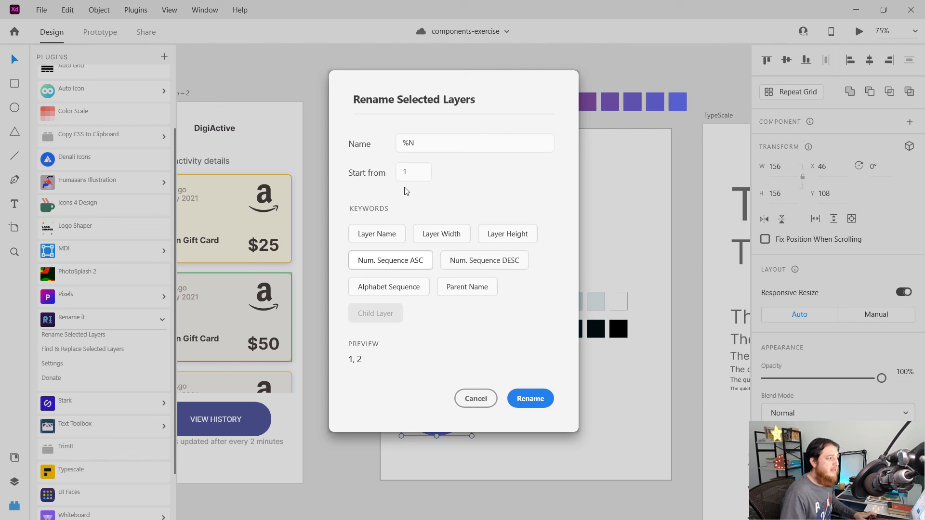
click(403, 143)
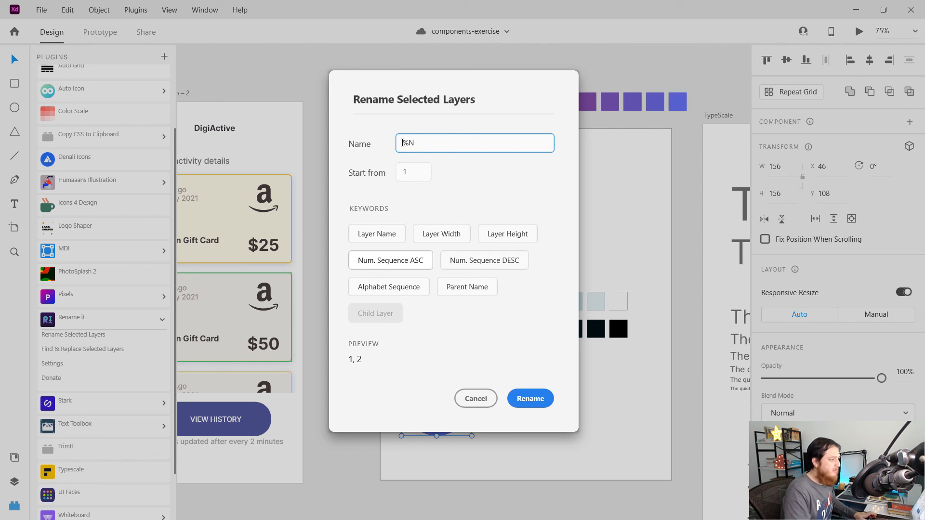
text(btn)
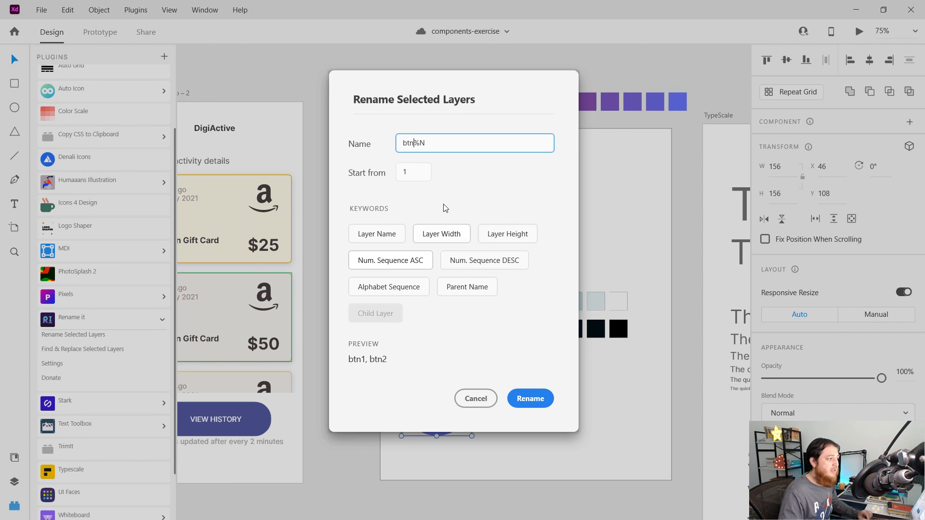
click(530, 398)
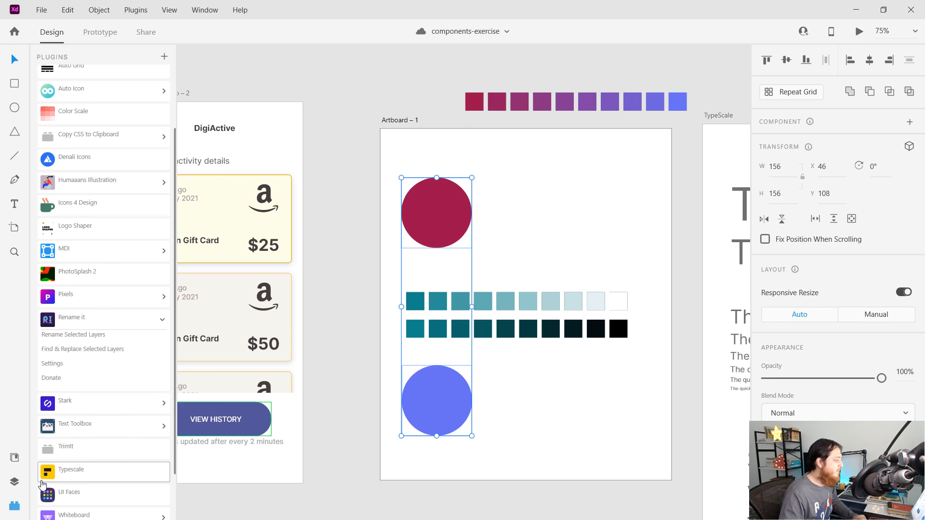
click(14, 481)
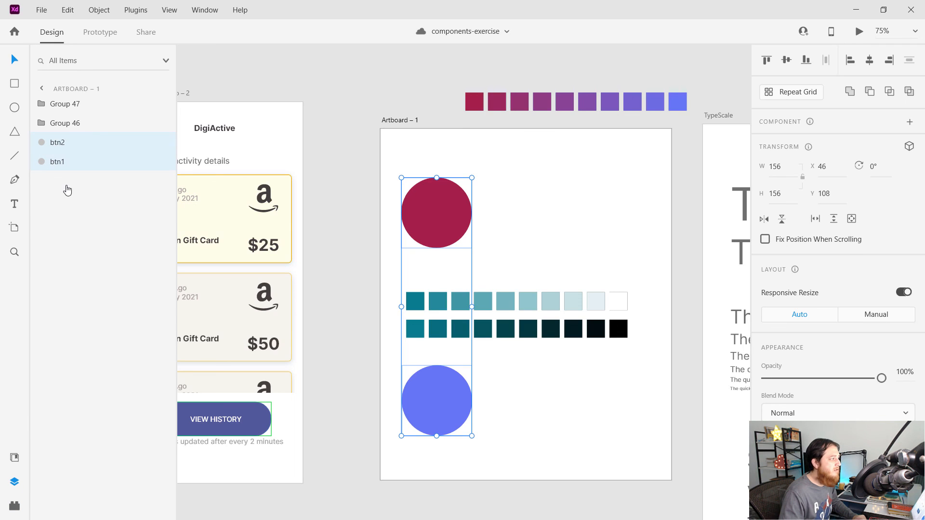
click(64, 163)
click(62, 143)
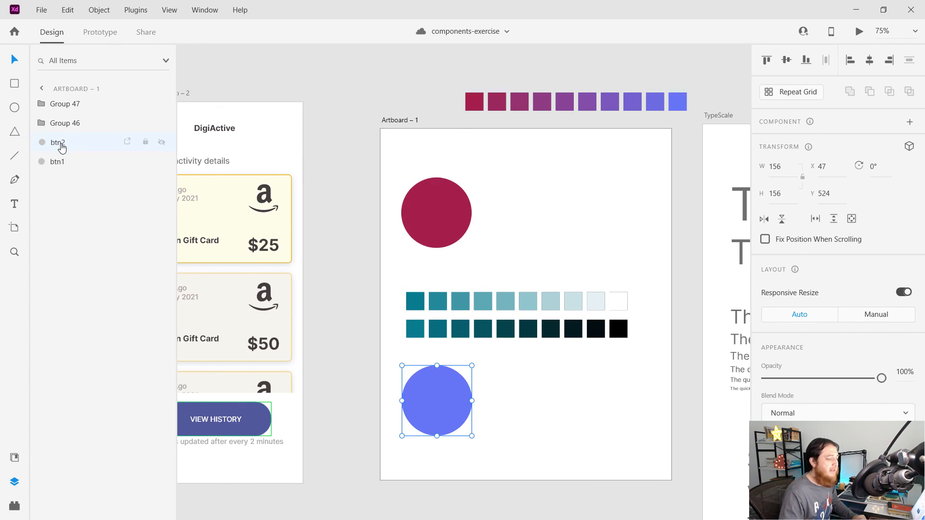
click(560, 239)
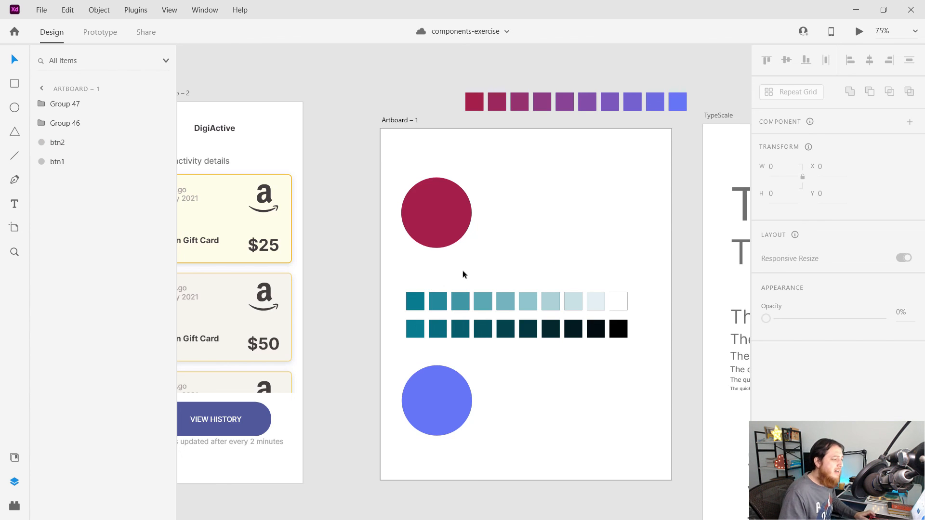
- Expand the upper teal swatch row's Group 46 and select its layers scale-black-color-0 through scale-black-color-9
drag(396, 281, 565, 308)
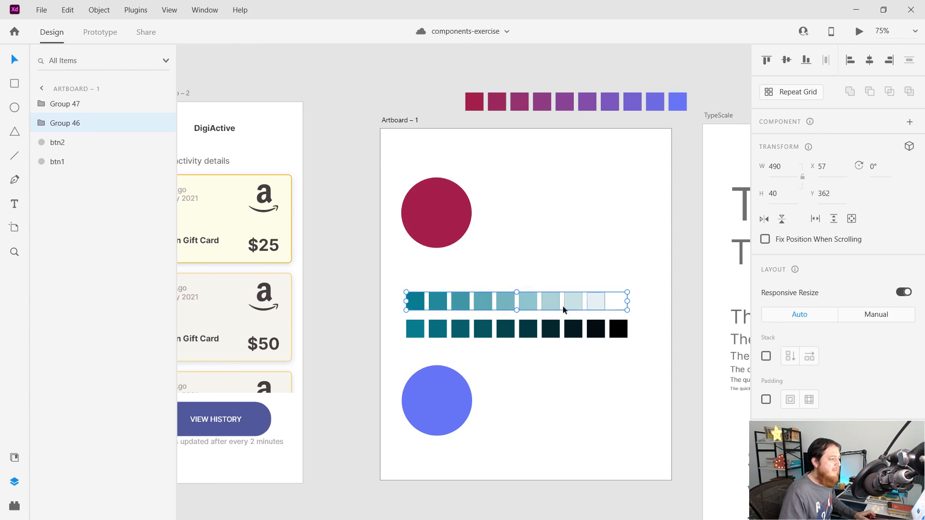
click(36, 123)
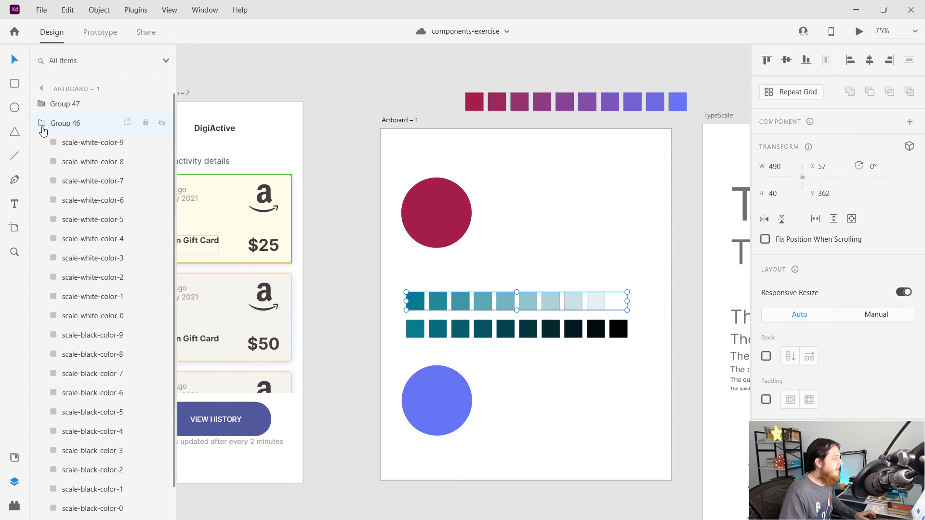
scroll(82, 303, down, 1)
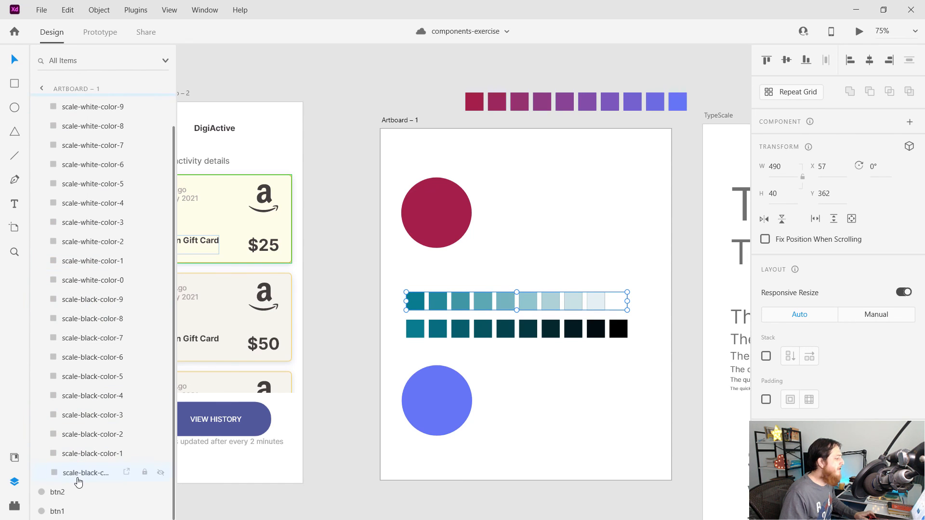
click(77, 473)
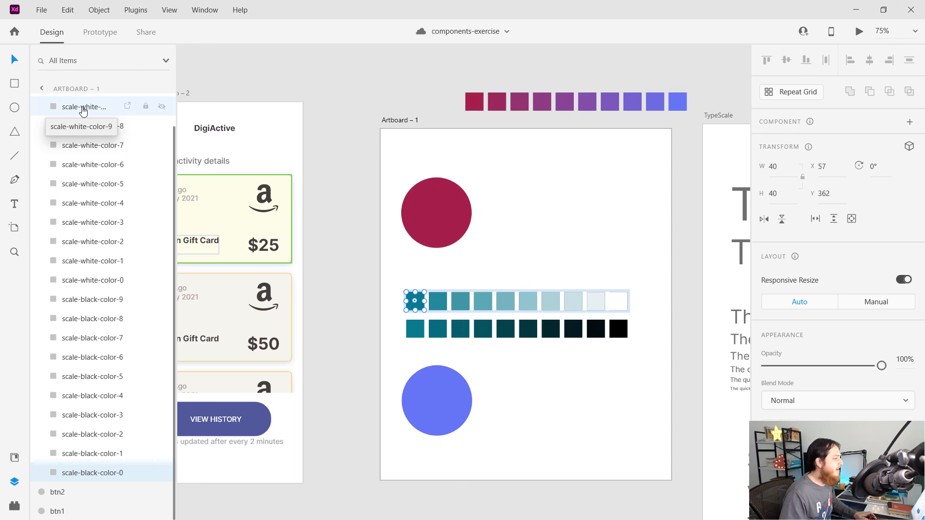
shift+click(99, 302)
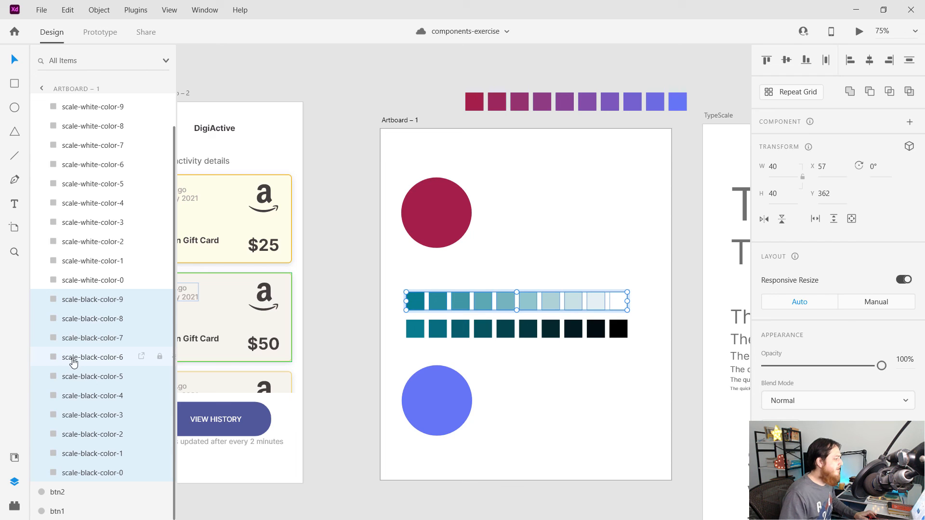
- Open Rename Selected Layers for the swatches and build the name from the Layer Name and Num. Sequence ASC keywords
click(15, 506)
click(70, 402)
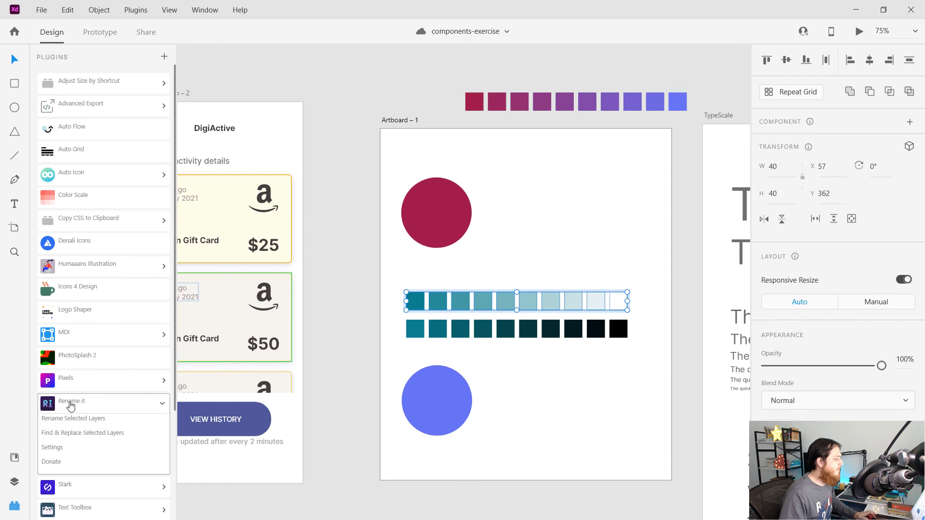
click(85, 419)
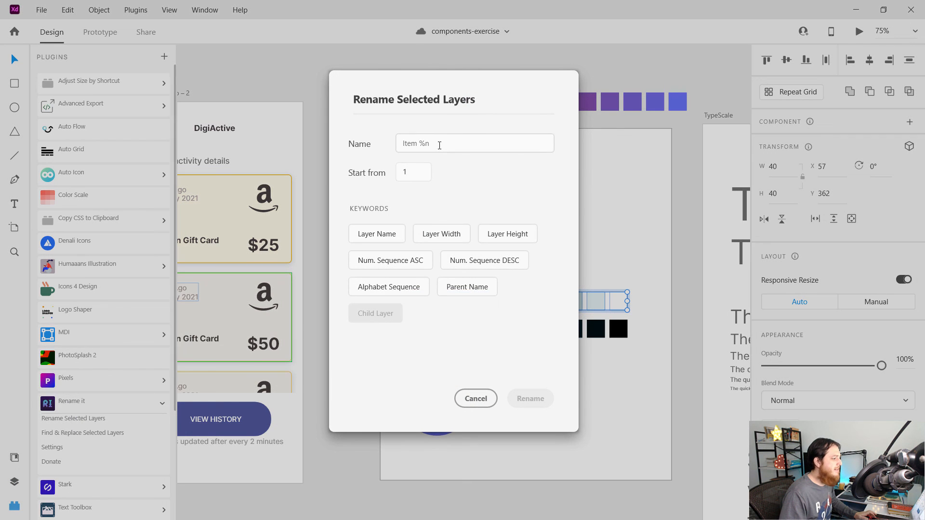
click(397, 239)
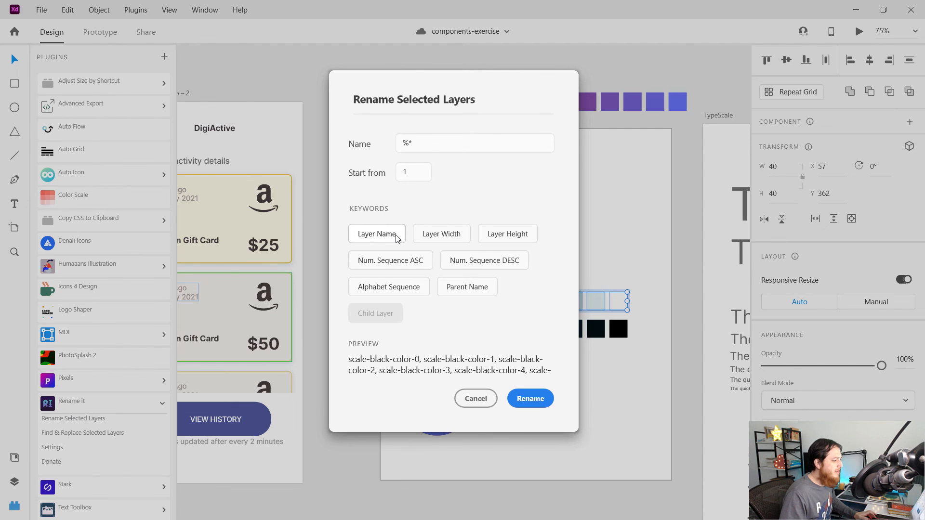
click(395, 260)
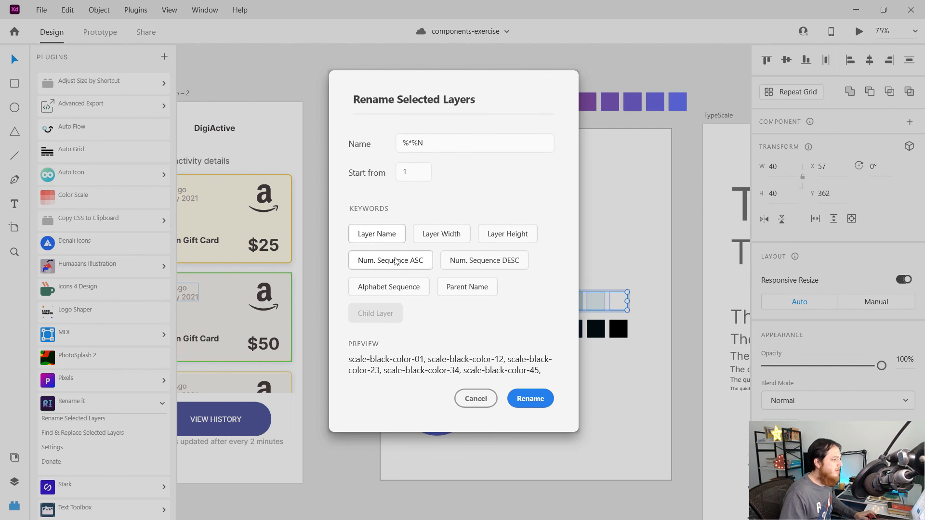
- Change the name pattern to cyan%N, rename the selected swatches, and check the new names in the layer list
double_click(429, 144)
text(%N)
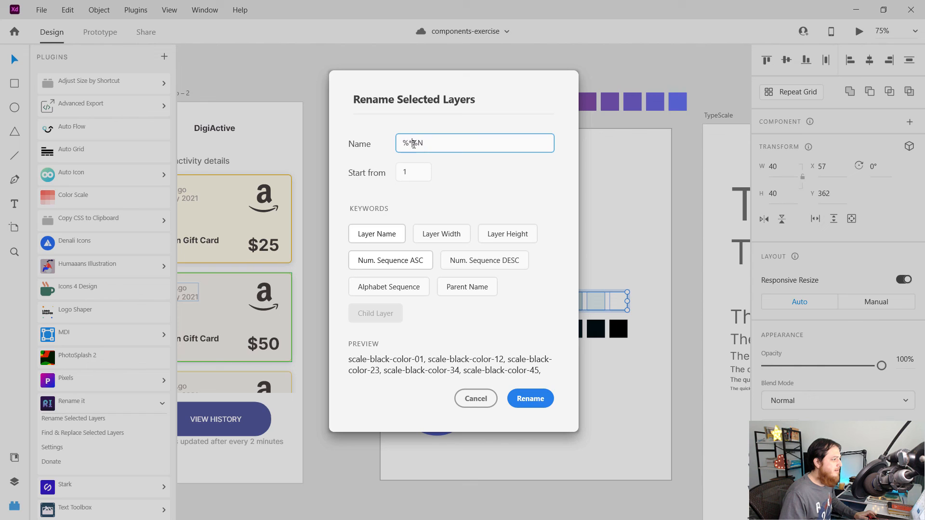
text(blue)
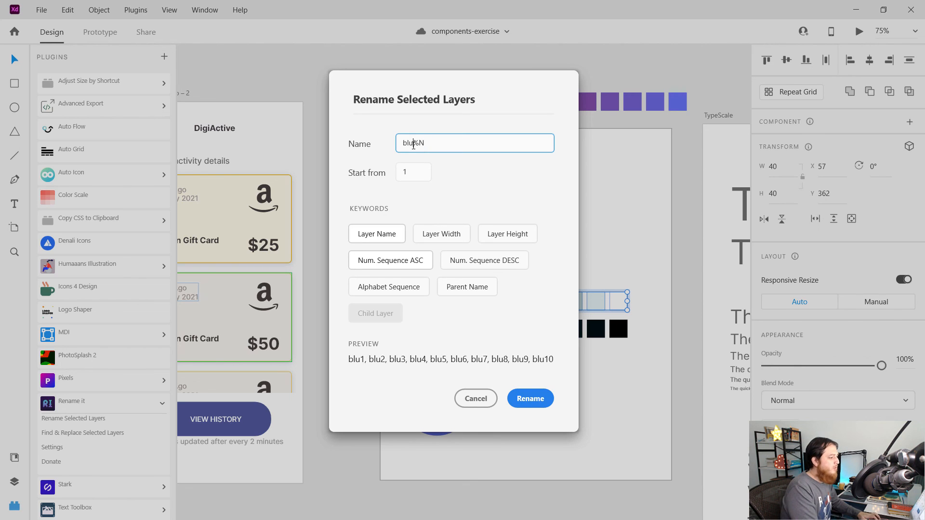
key(BackSpace)
key(BackSpace)
key(BackSpace)
key(BackSpace)
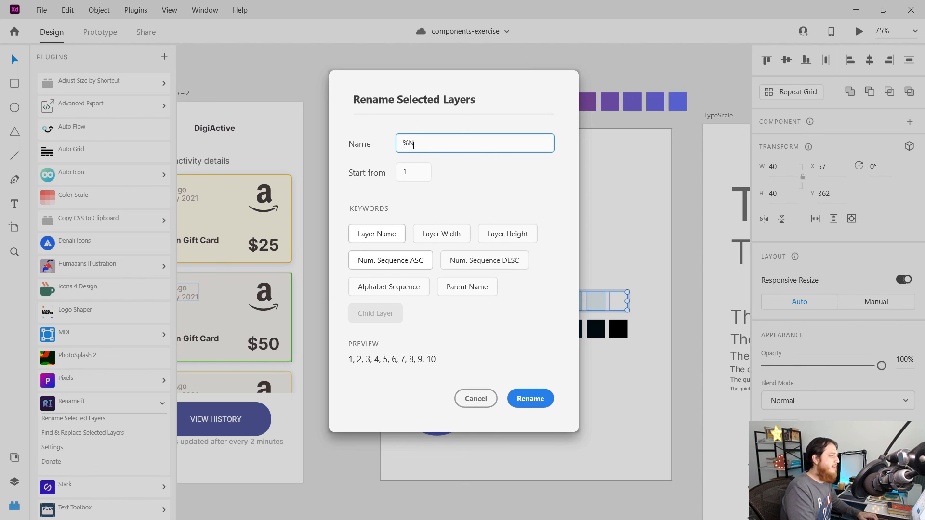
text(cyan)
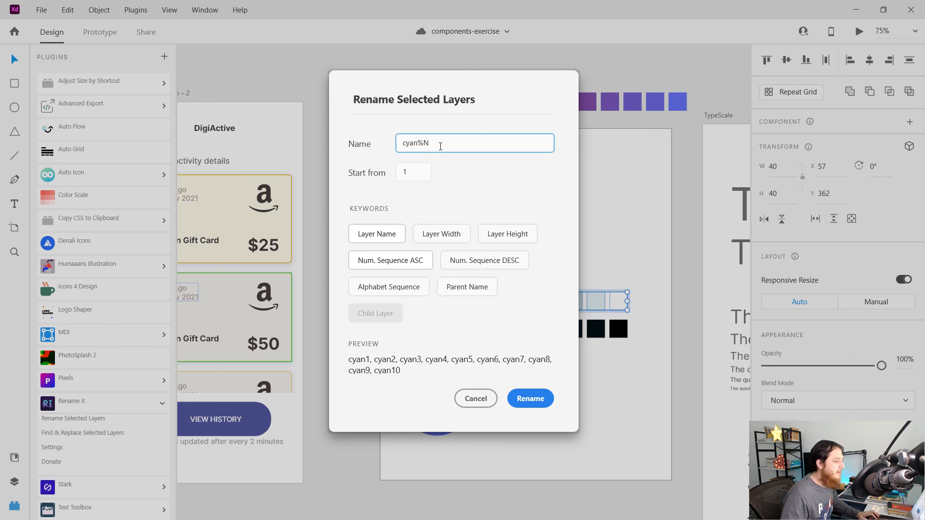
click(530, 399)
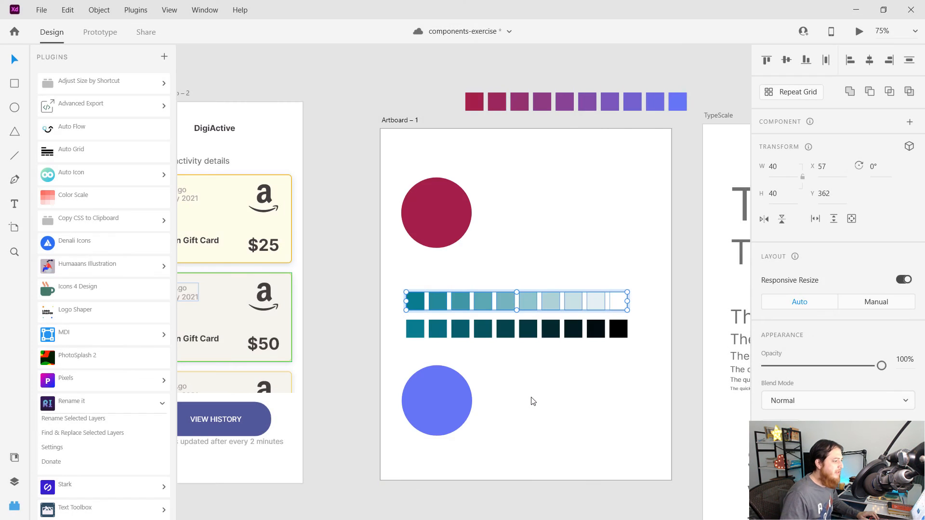
click(15, 482)
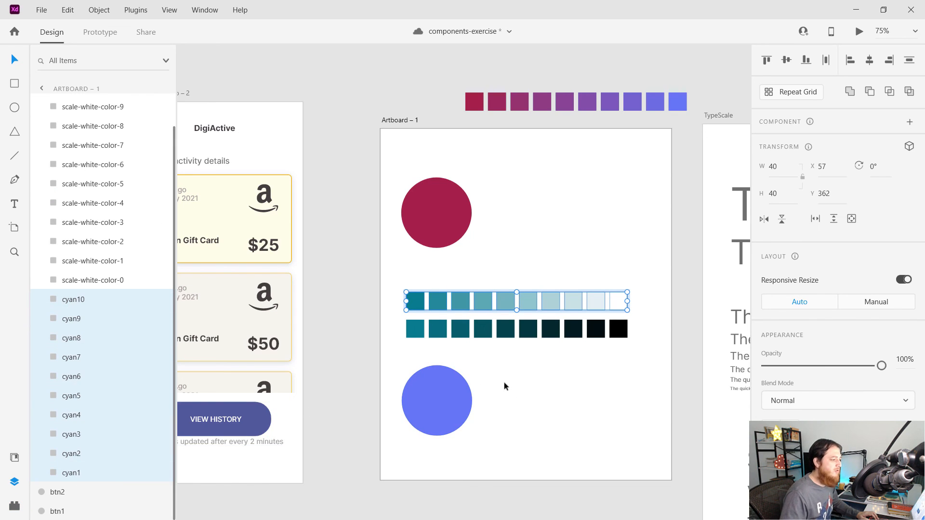
- Deselect the swatches and return to the list of installed plugins with the Rename it entry collapsed
click(530, 377)
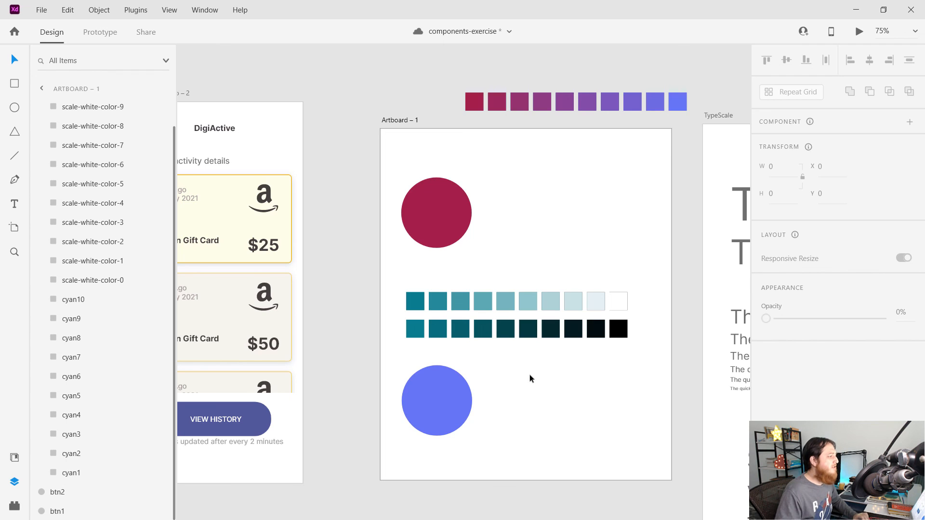
click(14, 507)
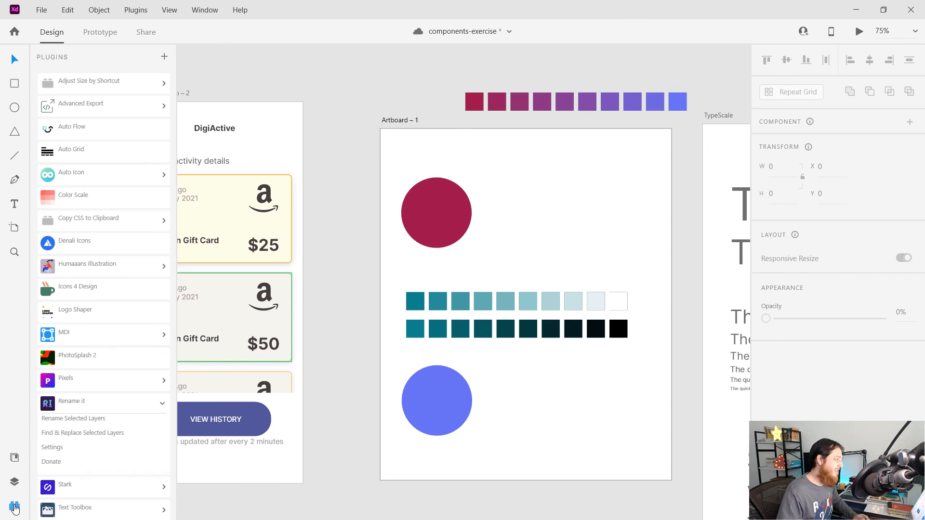
click(161, 404)
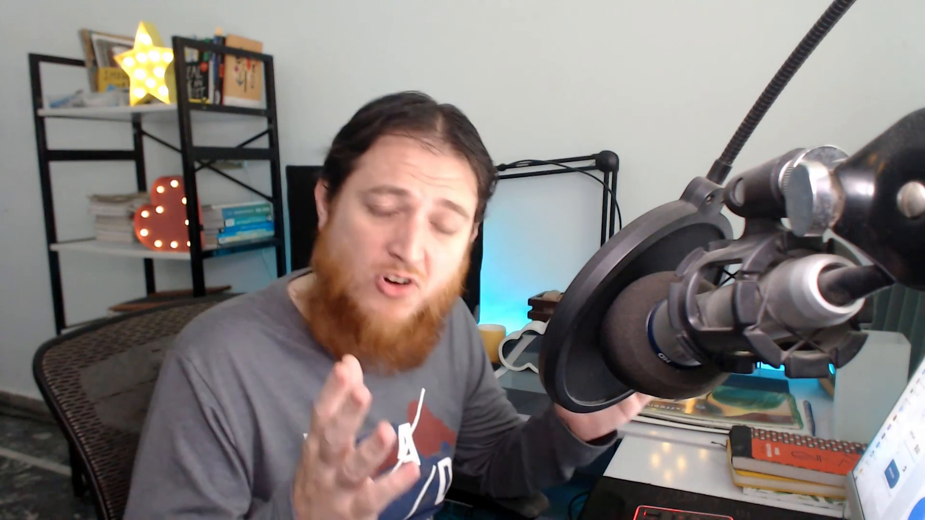